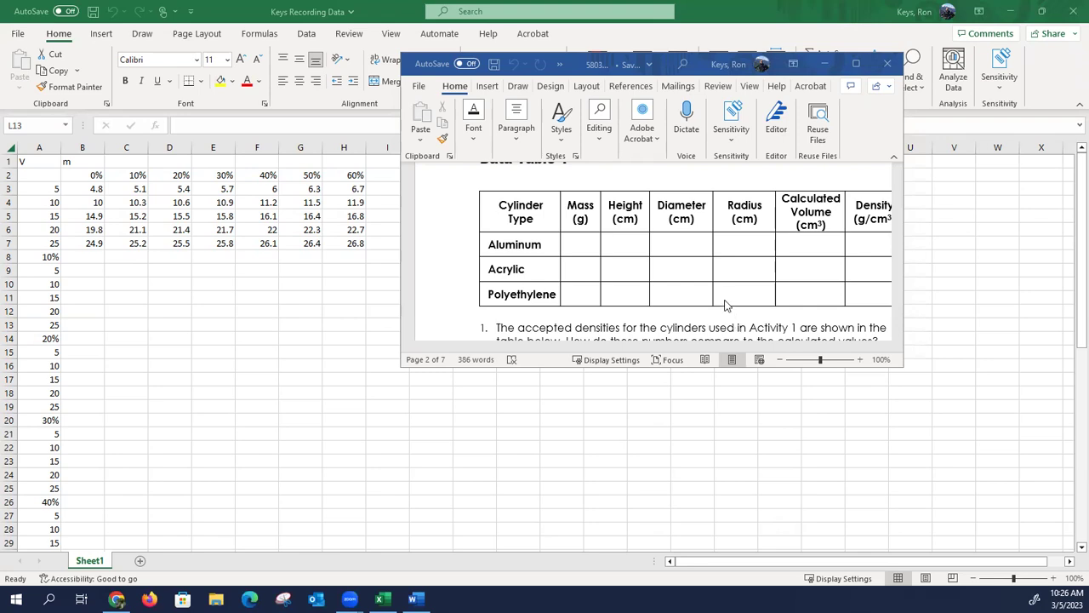
Step: Scroll the Word lab report down to the sucrose solution mass table on page 3
scroll(609, 255, "up", 1)
scroll(609, 255, "up", 2)
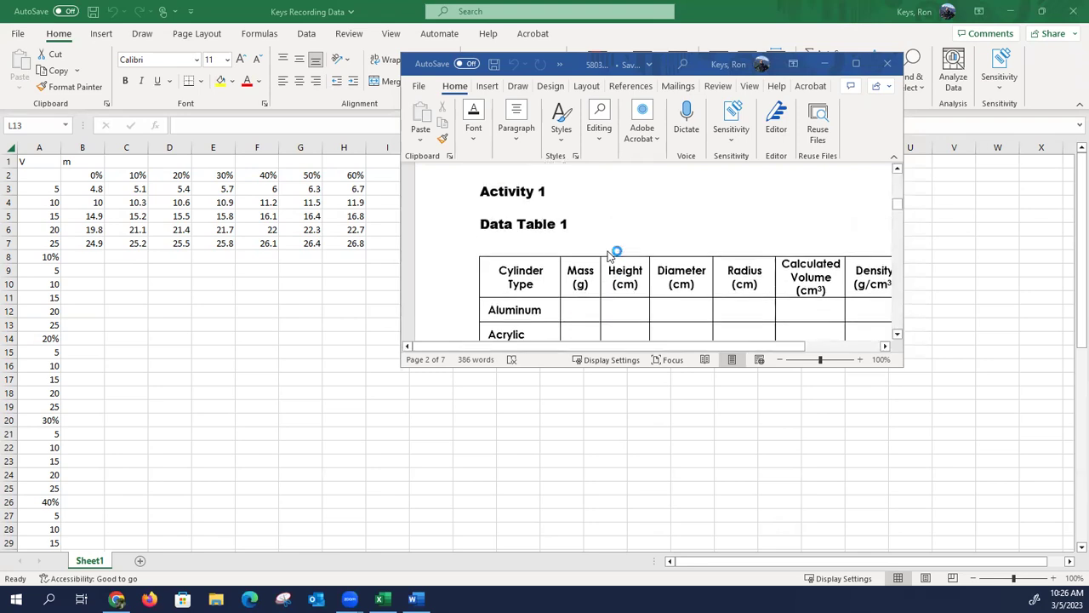
scroll(612, 252, "down", 3)
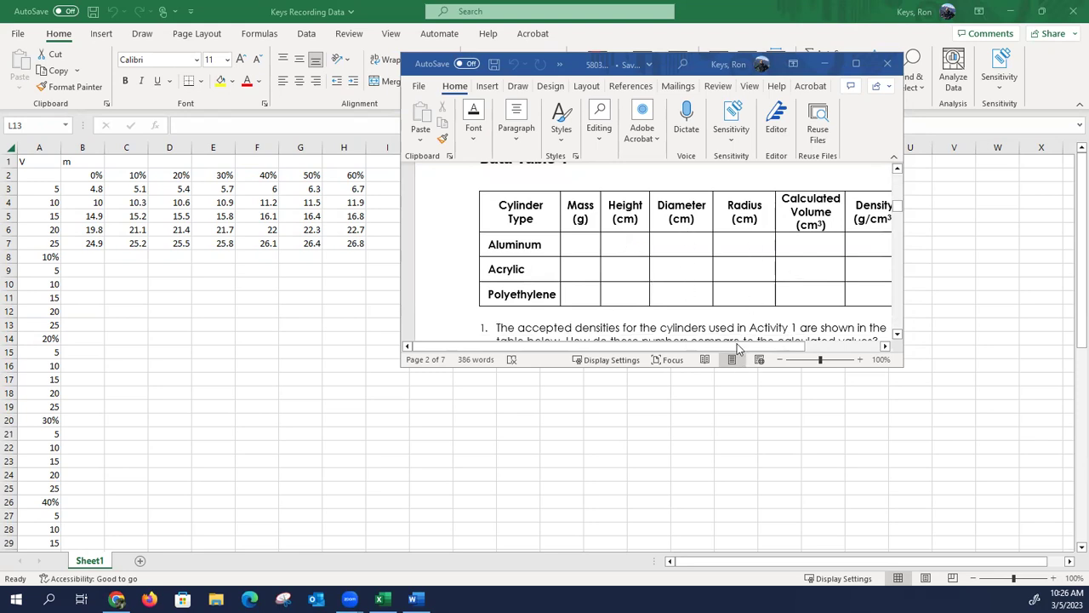
left_click_drag(737, 347, 780, 361)
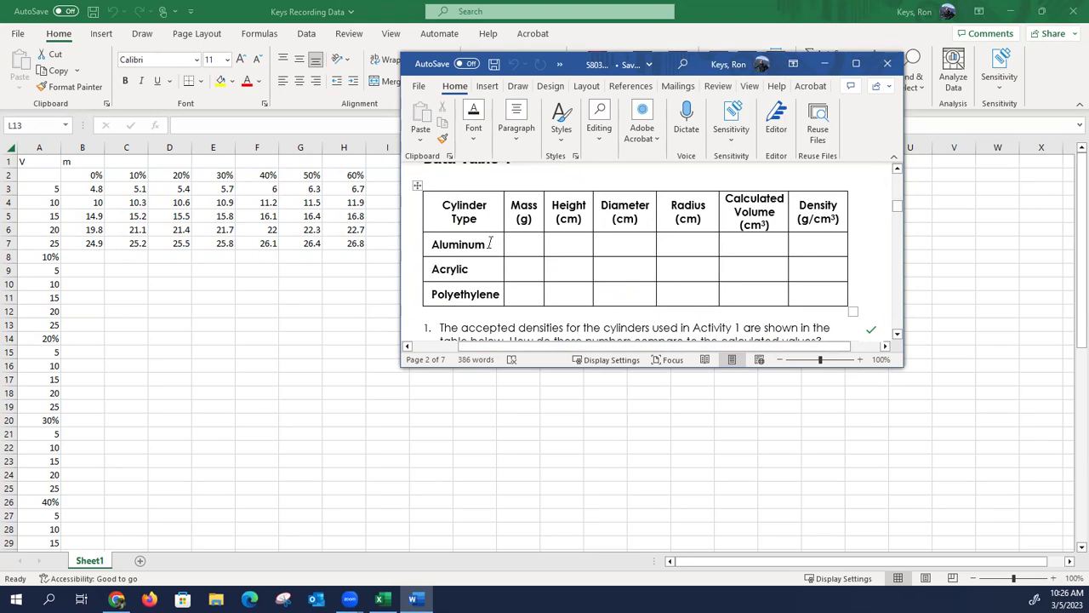
left_click(897, 334)
left_click_drag(899, 335, 898, 335)
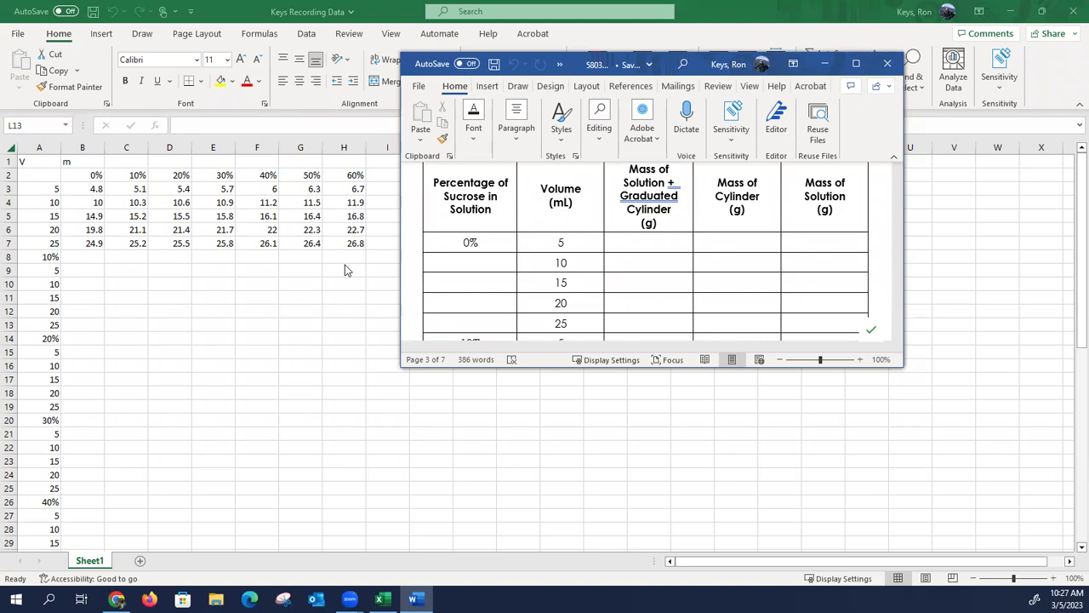
mouse_move(899, 338)
Step: In Excel, move the 10% mass values from C3:C7 into B9:B13
key("alt+Tab")
left_click_drag(137, 190, 134, 243)
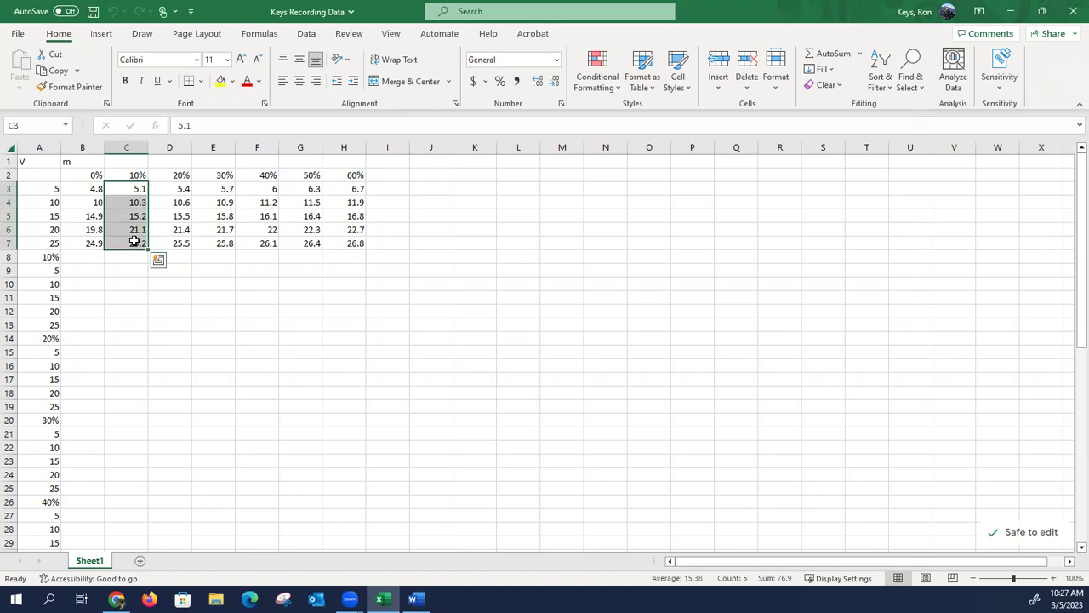
key("ctrl+c")
left_click(88, 270)
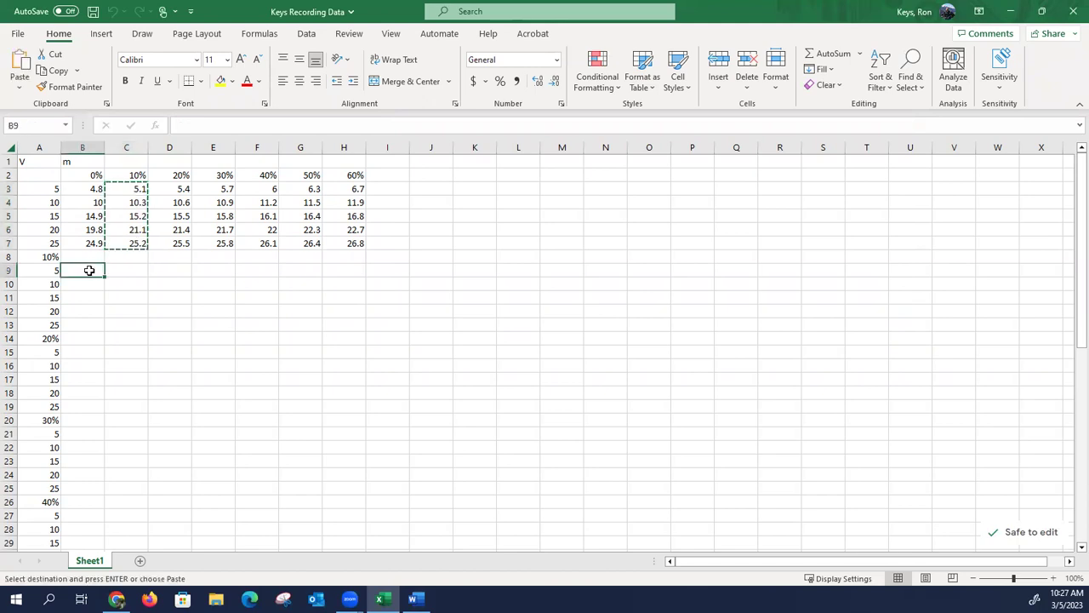
type("v")
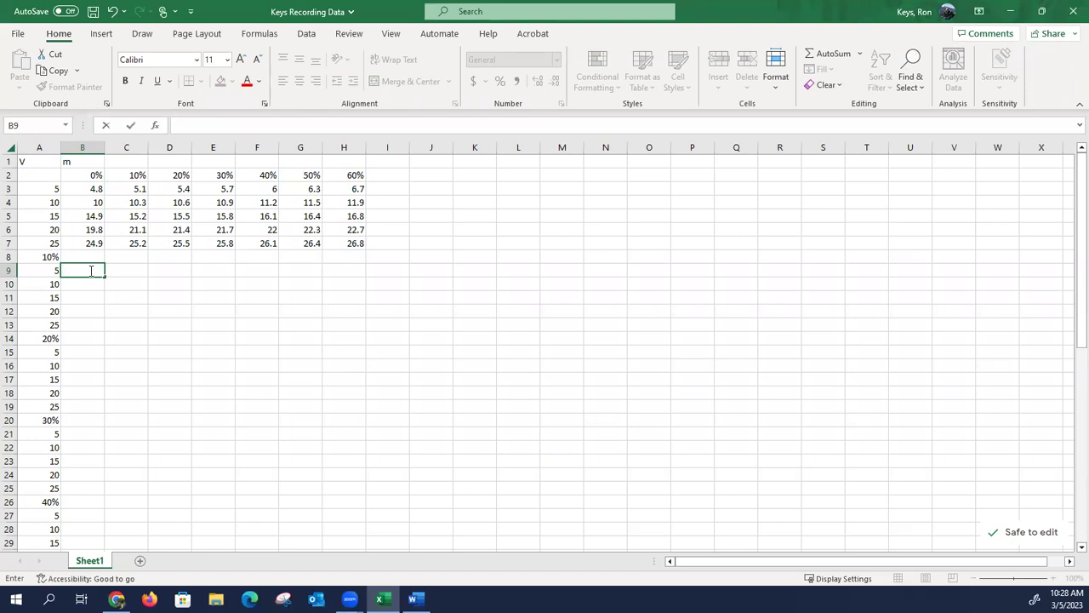
left_click(88, 300)
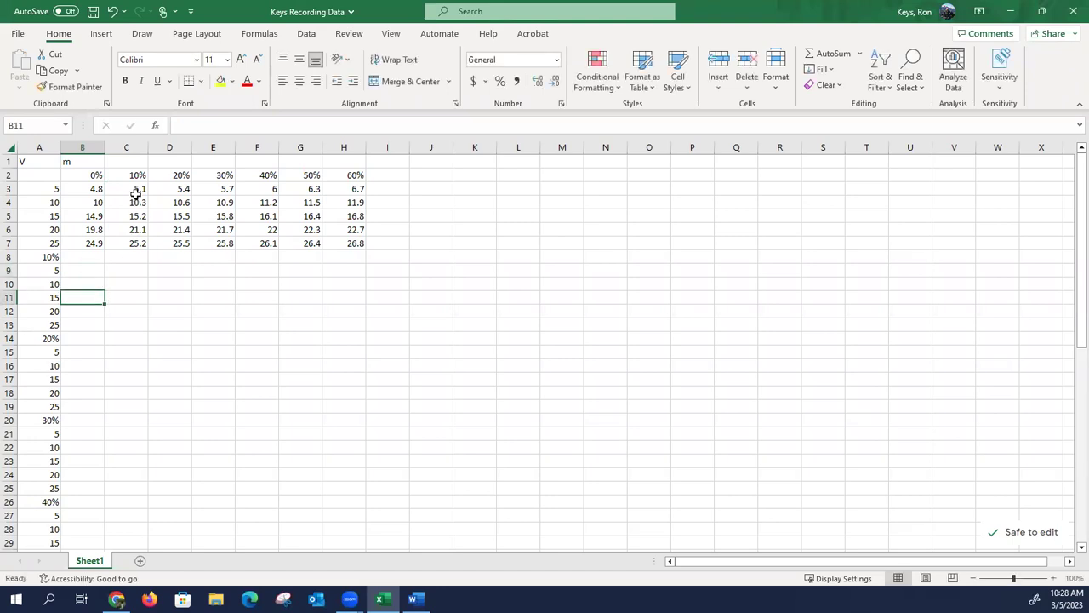
left_click_drag(138, 189, 141, 252)
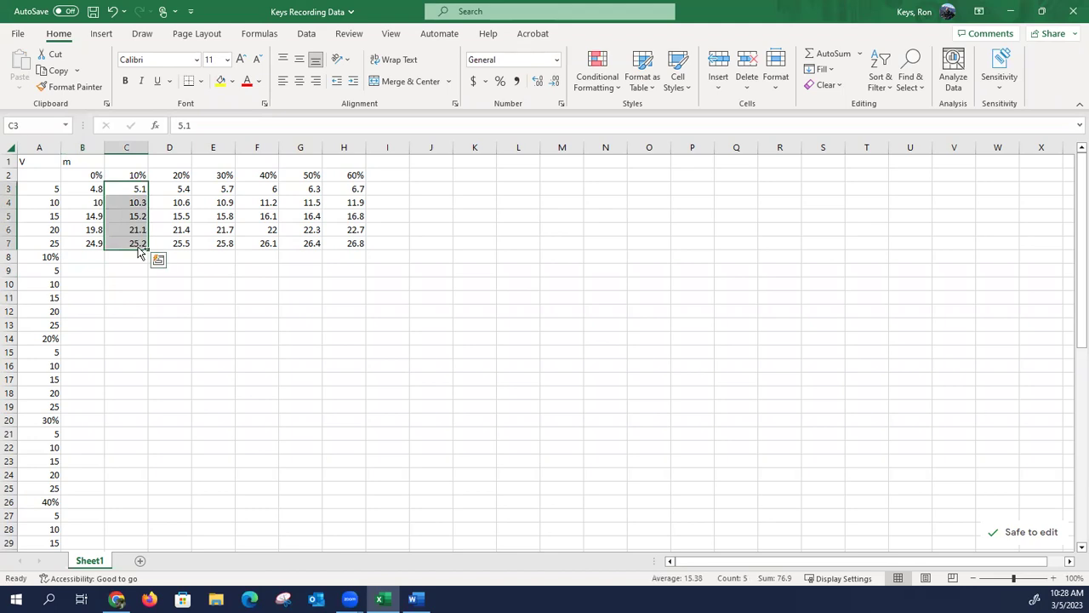
key("ctrl+c")
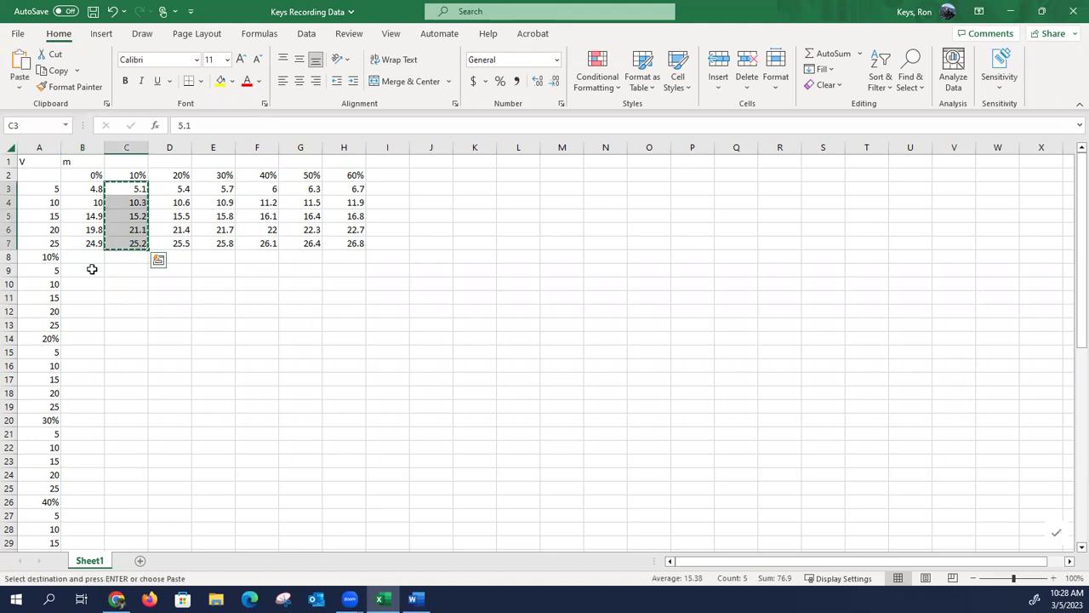
left_click(92, 269)
key("ctrl+v")
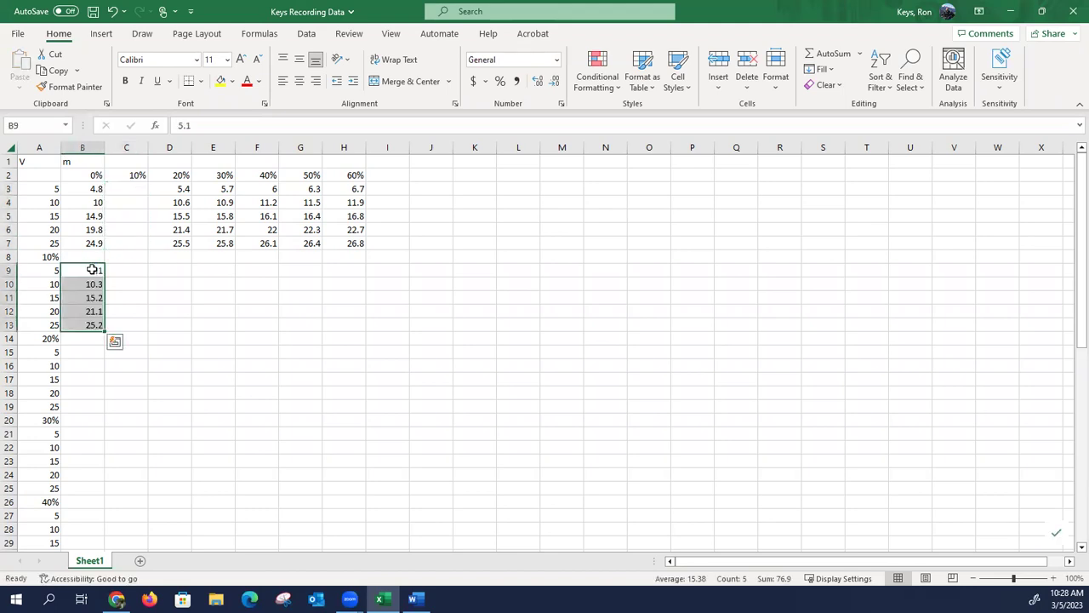
left_click(115, 392)
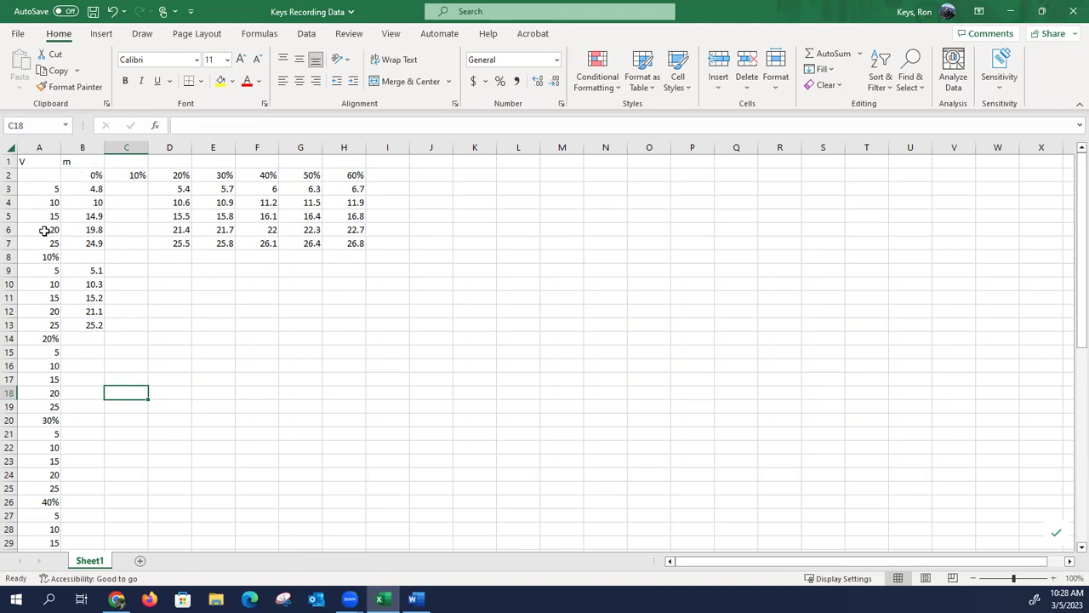
Step: Copy the 5–25 volume values from A3:A7 into A9, A15, A21 and A27
left_click_drag(38, 187, 39, 241)
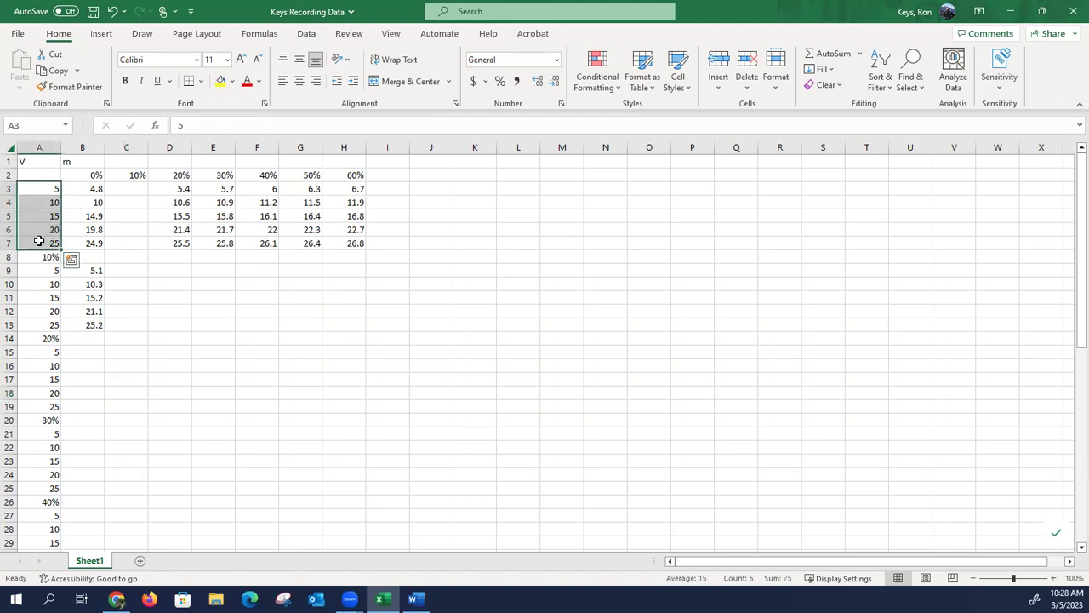
key("ctrl+c")
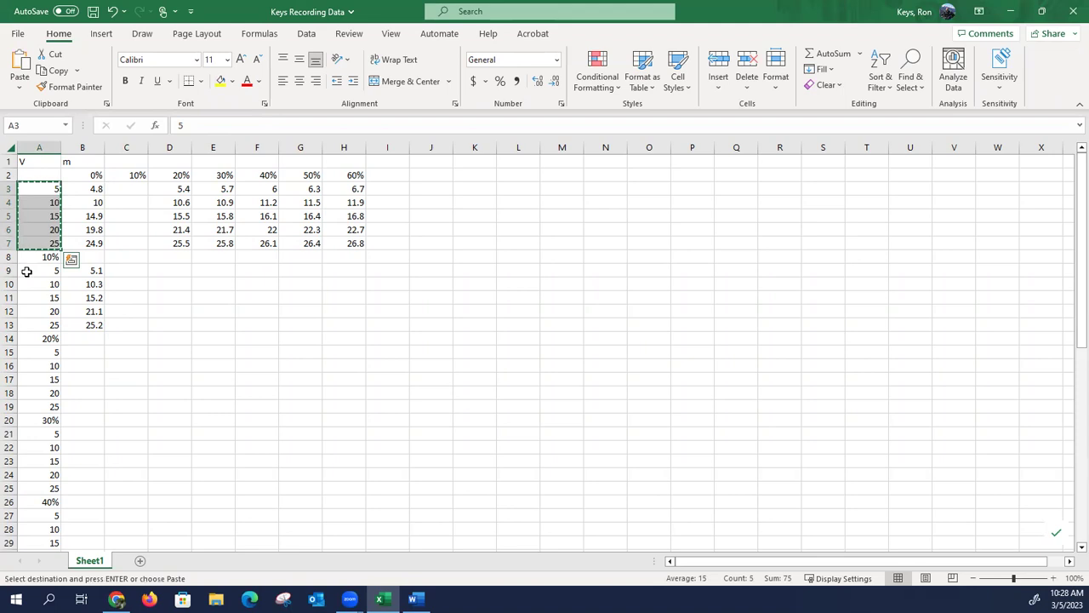
left_click(27, 272)
key("ctrl+v")
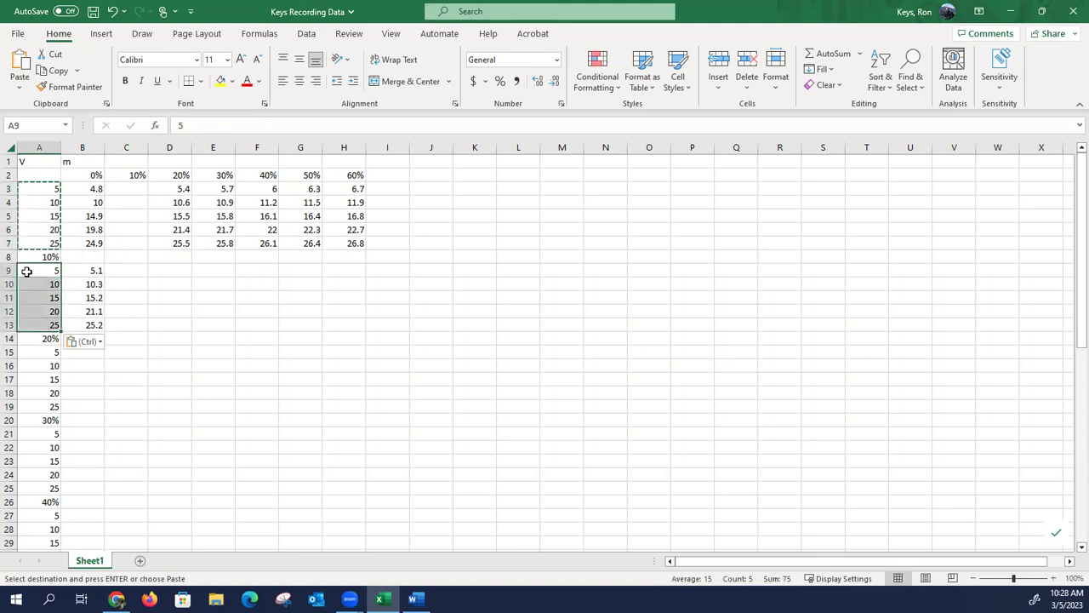
left_click(44, 356)
key("ctrl+v")
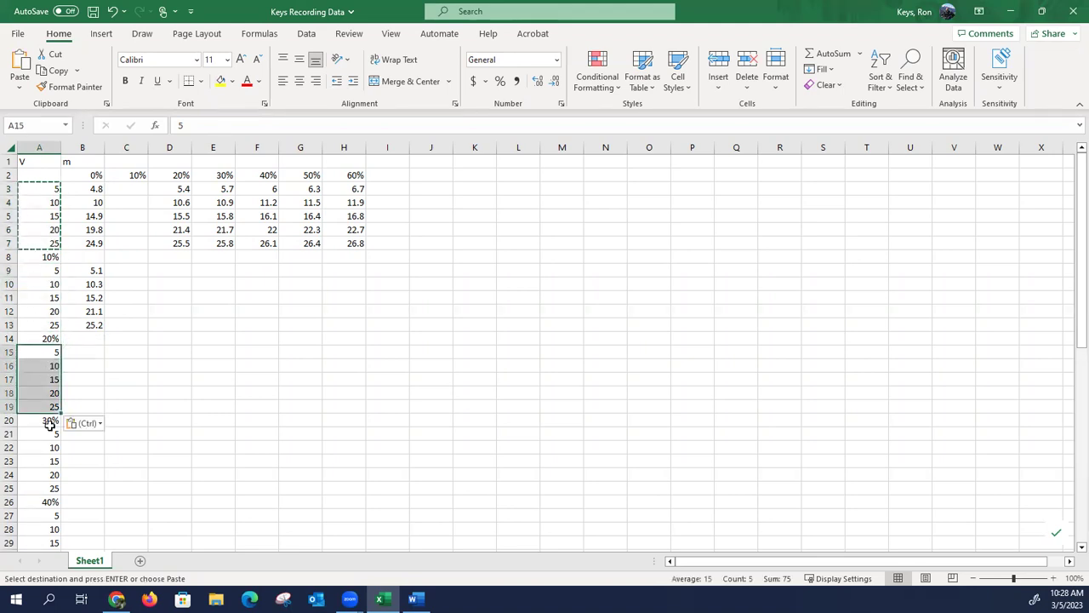
left_click(47, 434)
key("ctrl+v")
left_click(49, 515)
key("ctrl+v")
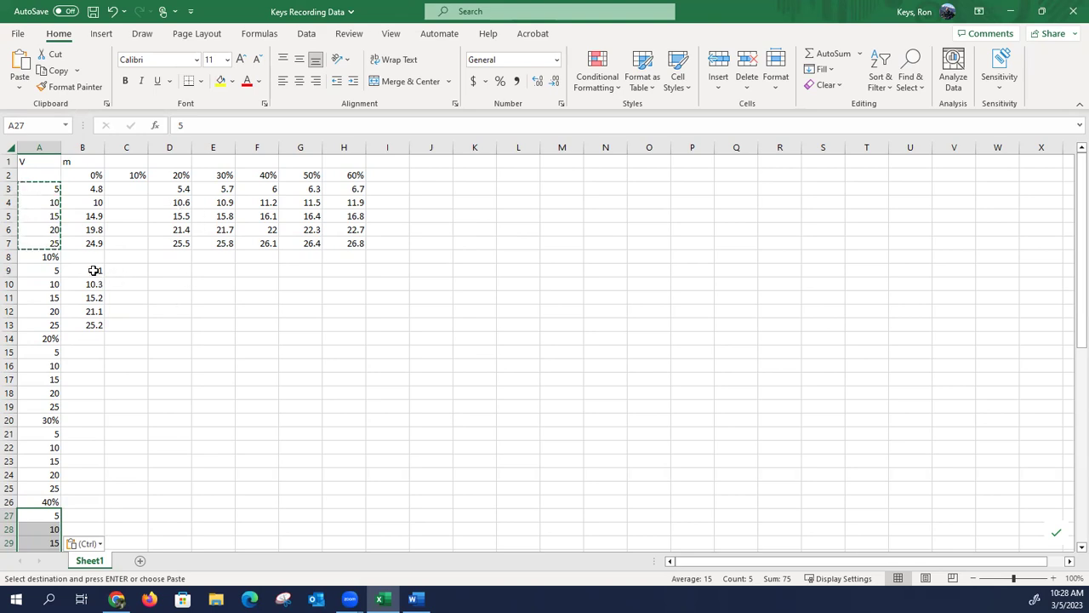
Step: Move the 20% mass values from D3:D7 into B15:B19
left_click_drag(179, 188, 182, 240)
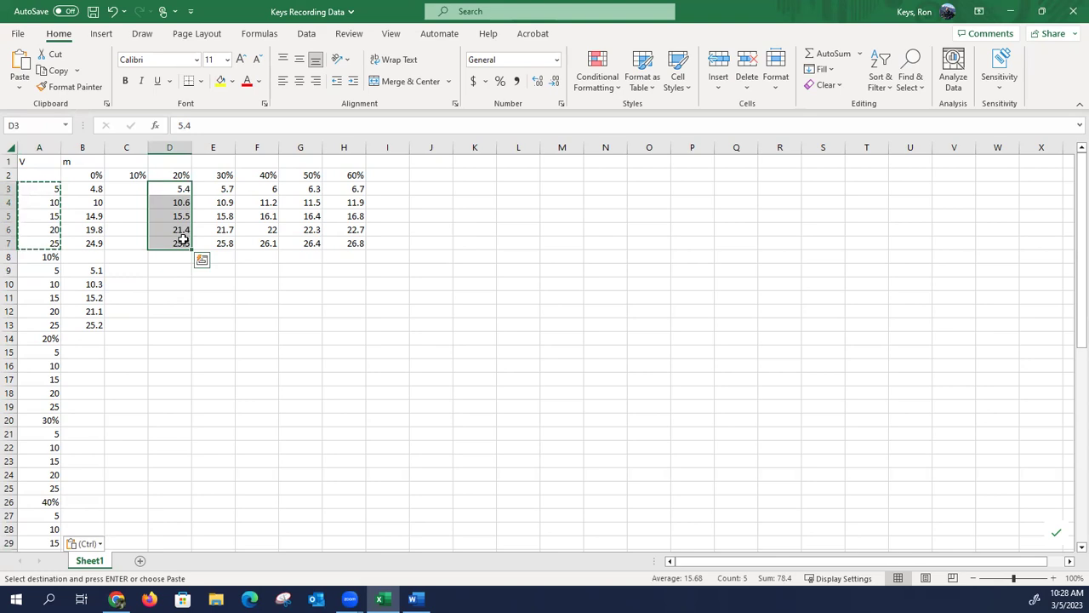
key("ctrl+c")
left_click(89, 352)
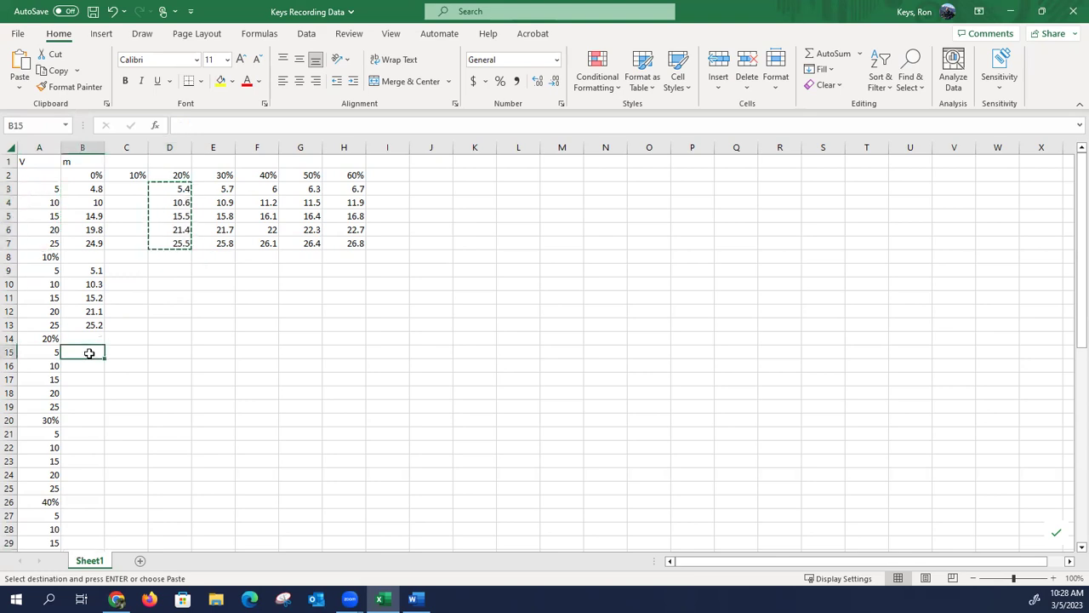
key("ctrl+v")
left_click(169, 364)
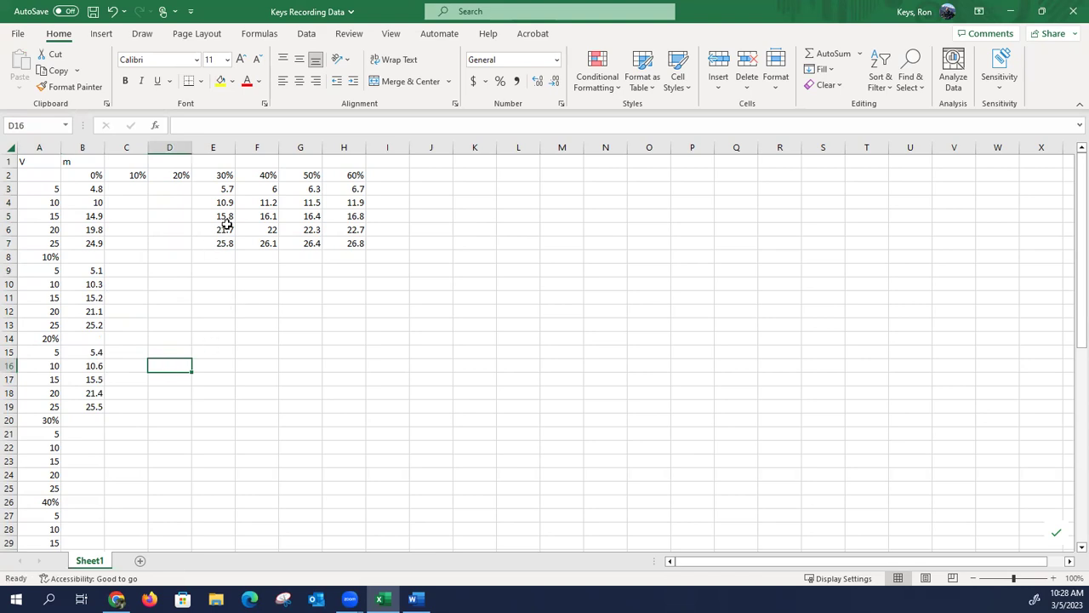
Step: Delete the emptied columns C and D
left_click_drag(128, 148, 159, 148)
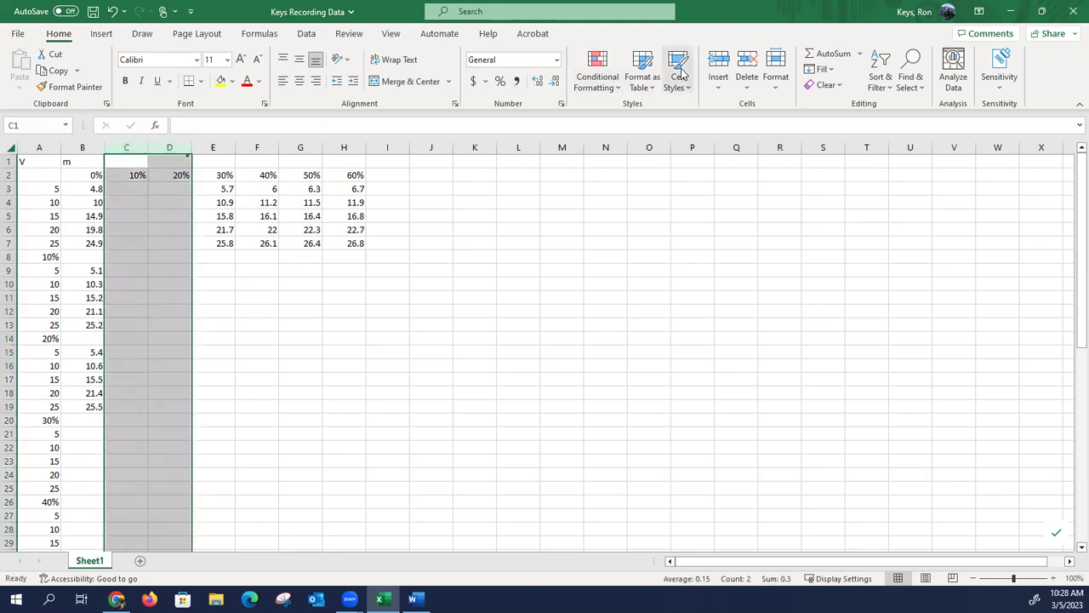
left_click(746, 66)
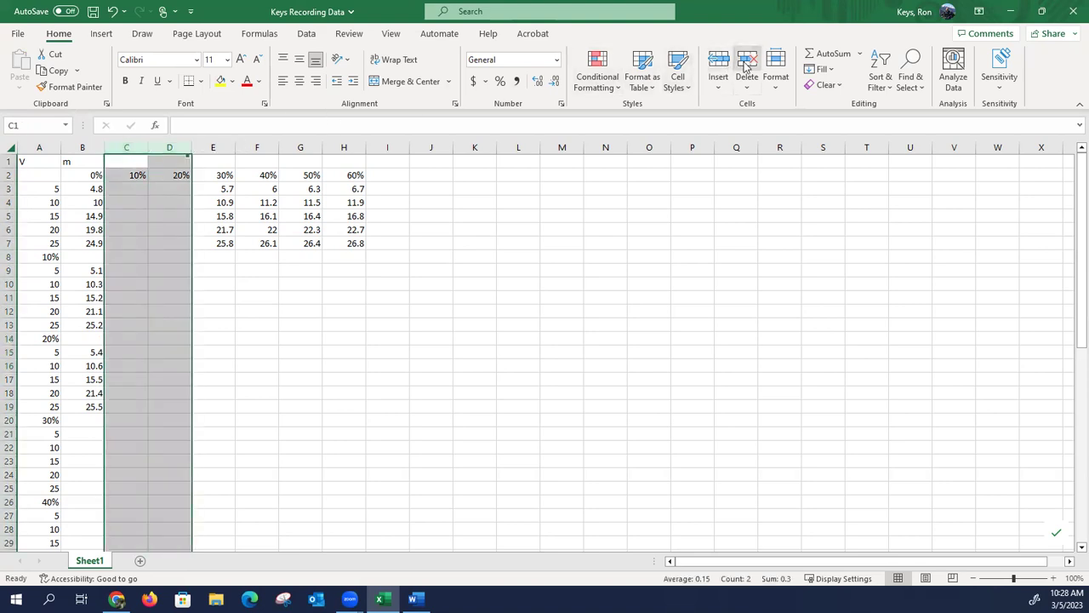
left_click(489, 228)
Step: Insert a trial scatter chart of A3:F7 and move it up beside the data
left_click_drag(50, 184, 251, 243)
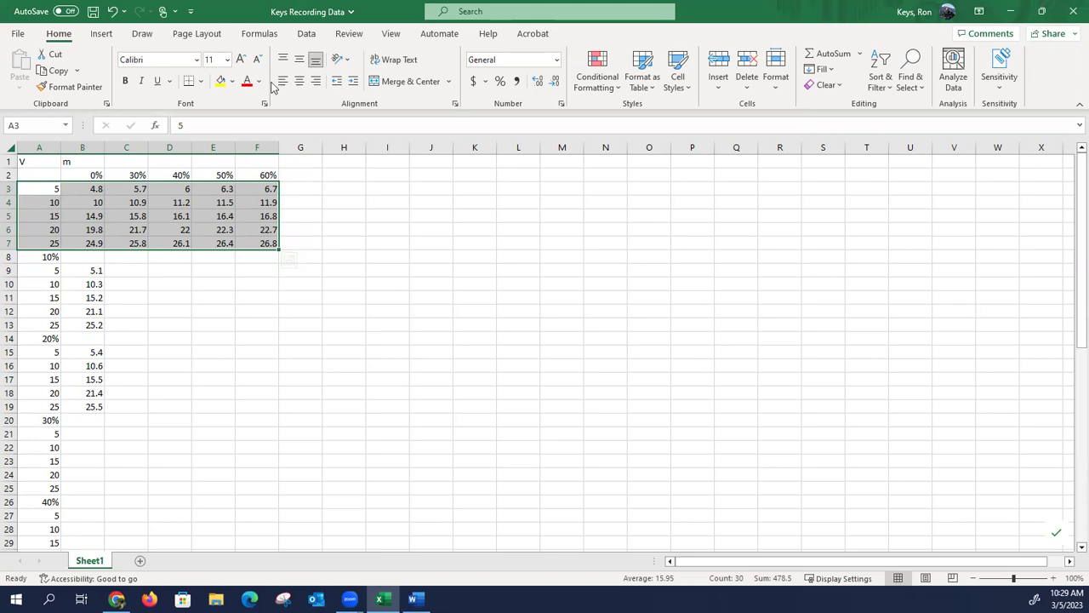
left_click(101, 34)
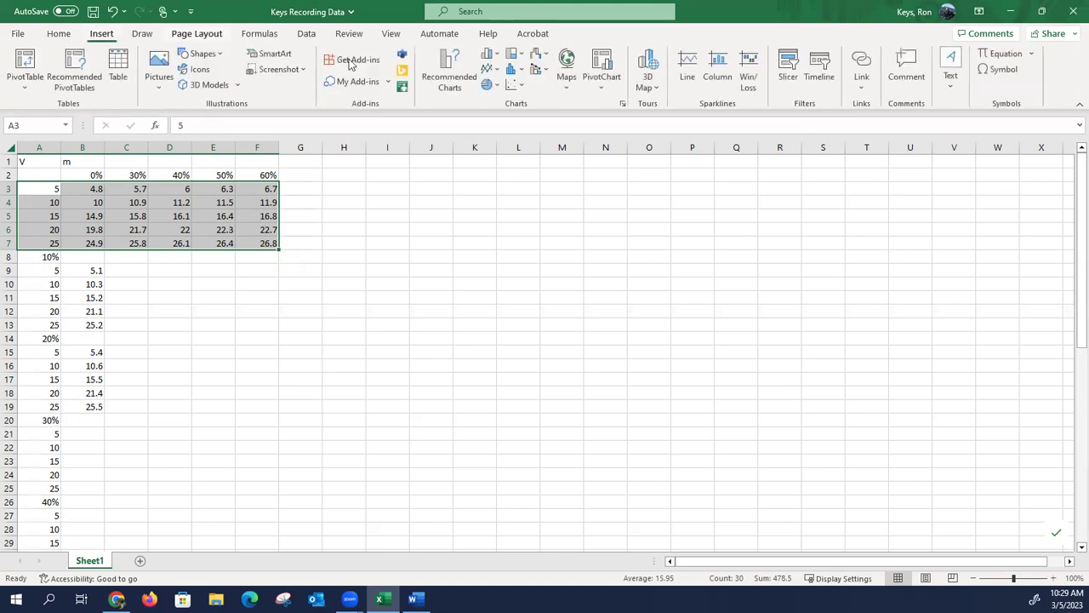
left_click(521, 89)
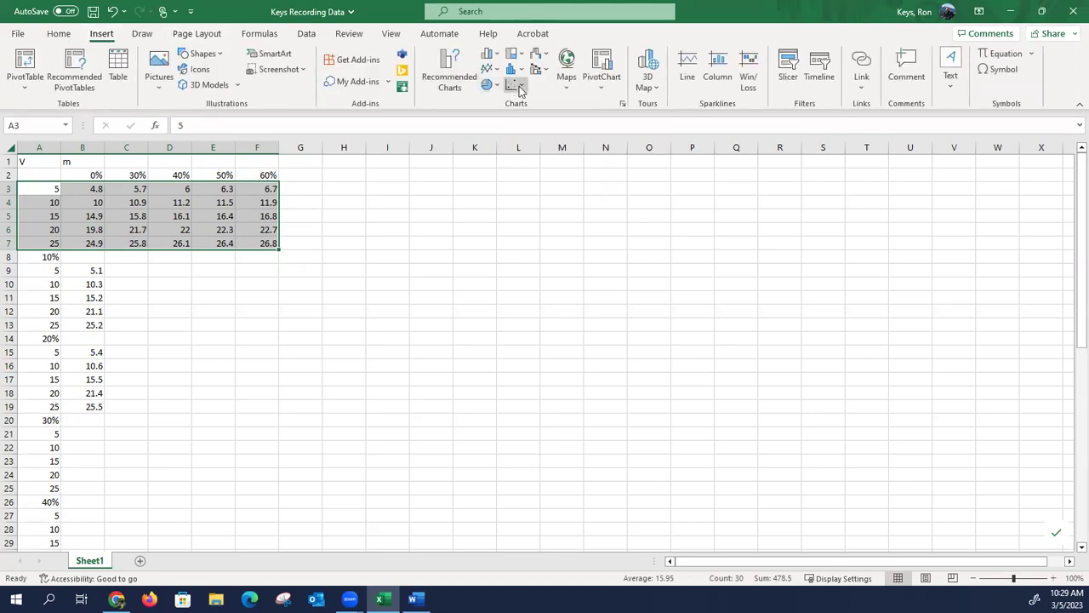
left_click(521, 135)
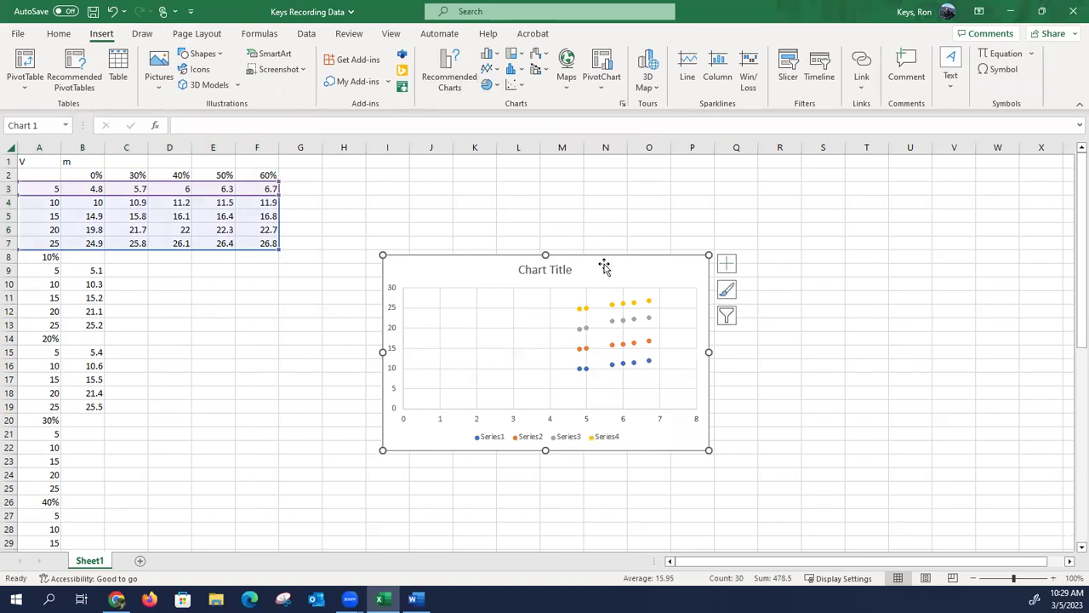
left_click_drag(605, 267, 564, 184)
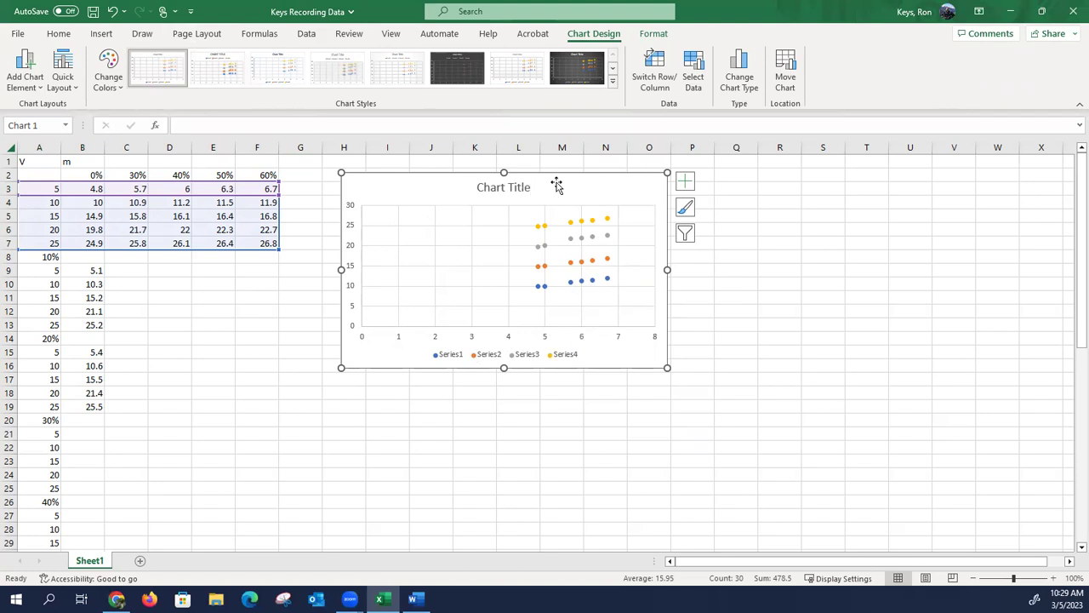
Step: Delete the trial chart and move the 30% and 40% masses under their labels in column B
key("Delete")
left_click(528, 270)
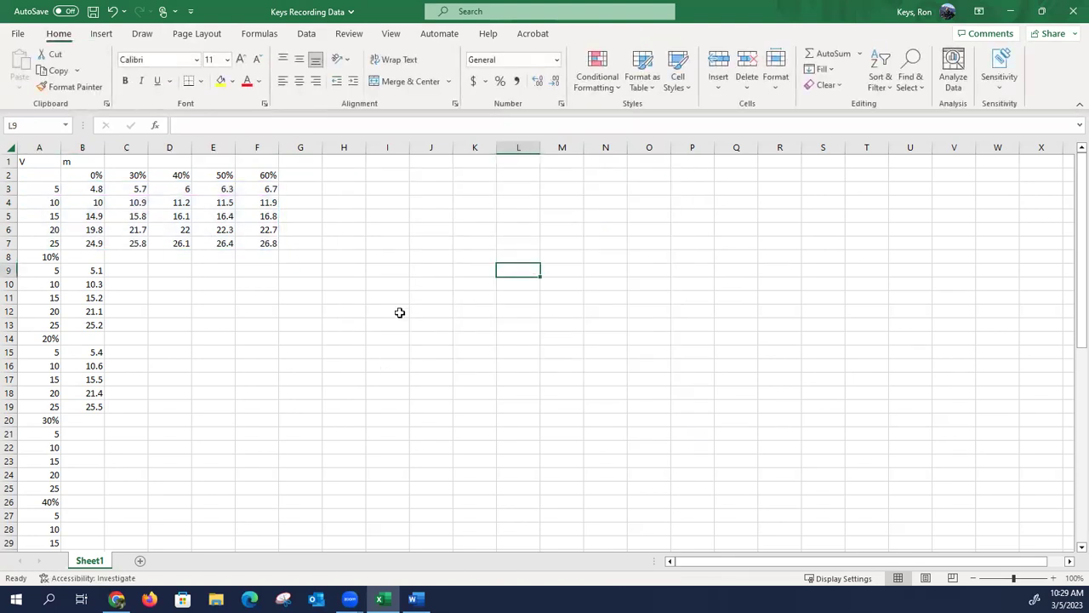
left_click_drag(136, 189, 136, 243)
key("ctrl+c")
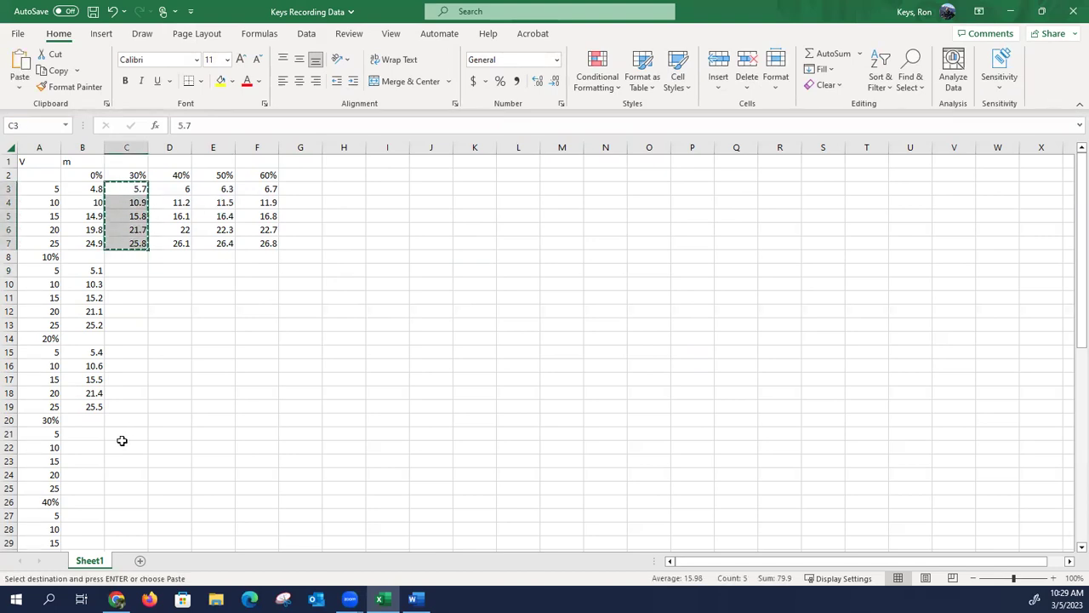
left_click(96, 433)
key("ctrl+v")
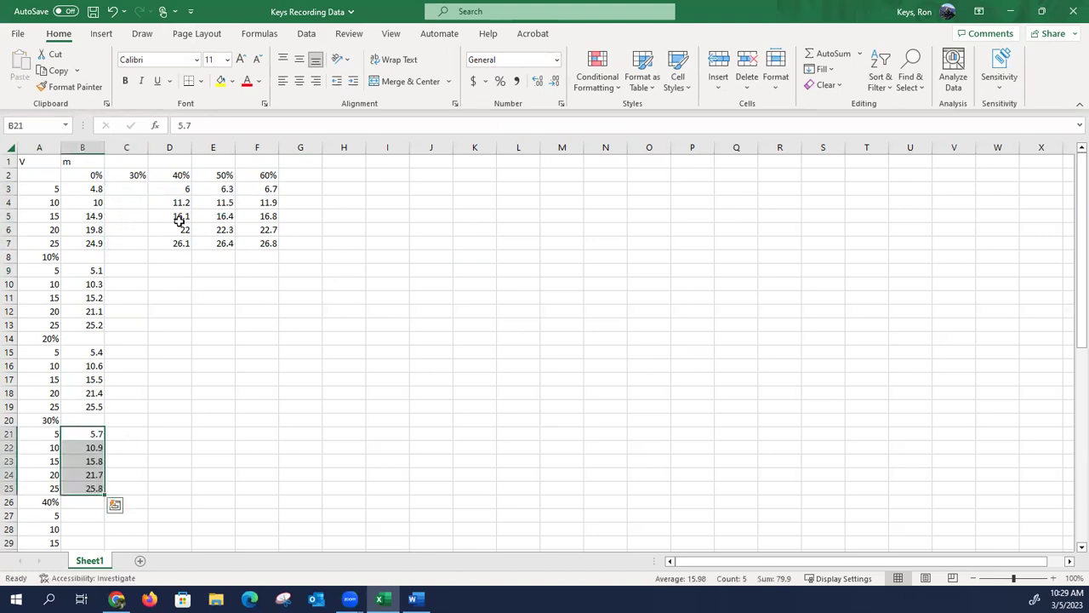
left_click_drag(175, 189, 180, 250)
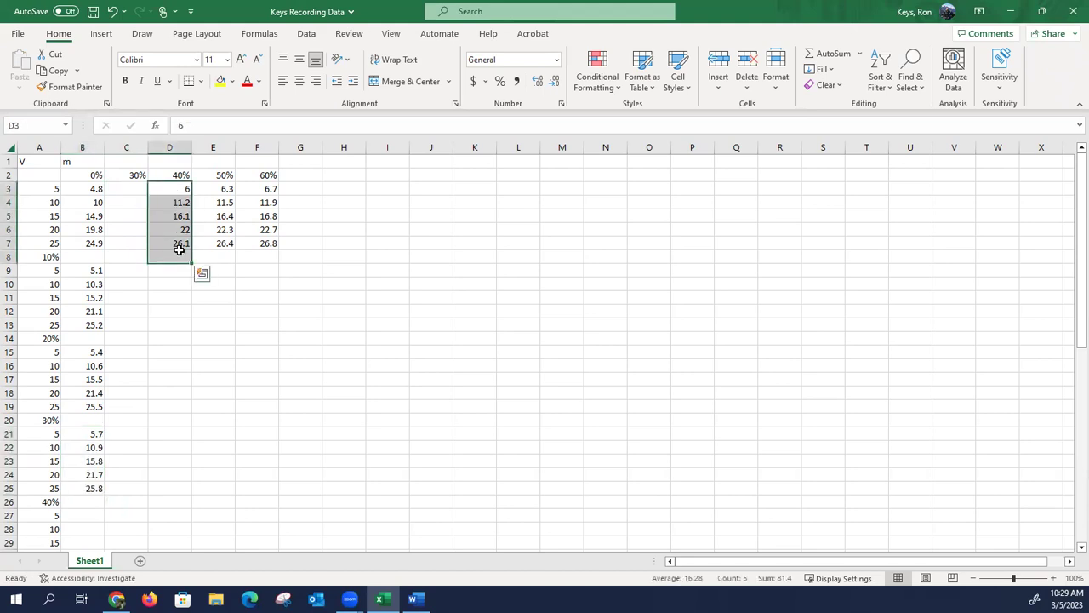
key("ctrl+x")
left_click(98, 514)
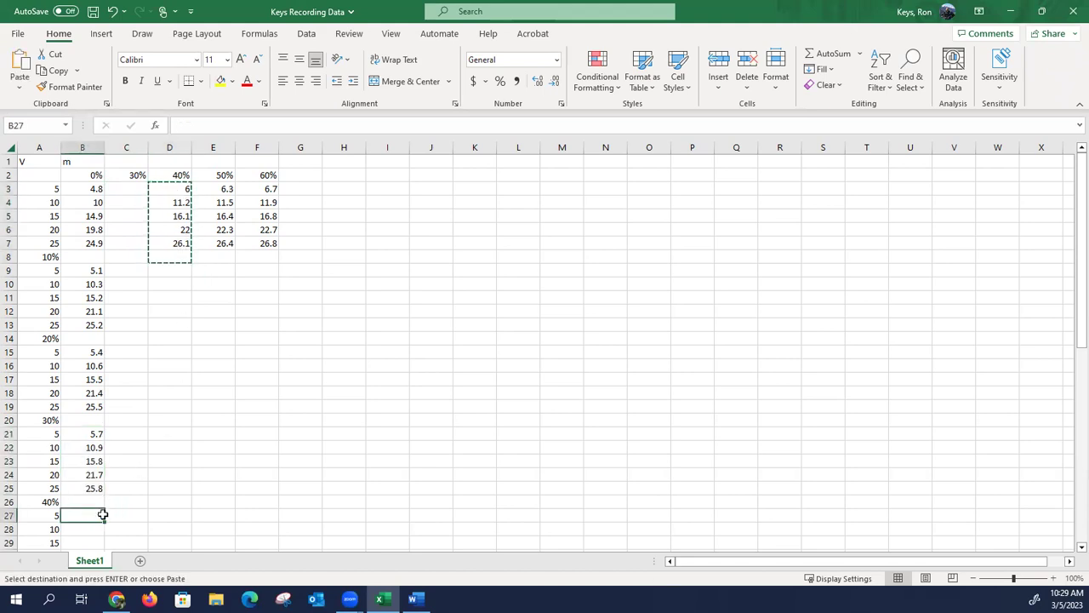
key("ctrl+v")
Step: Move the 50% and 60% masses into column B under their labels
left_click_drag(221, 189, 219, 243)
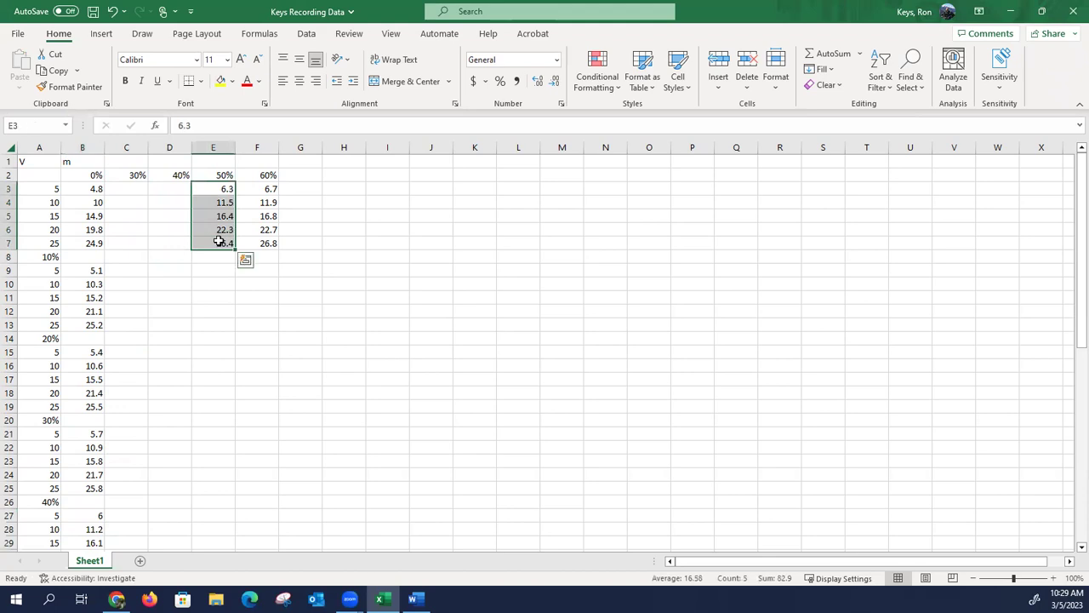
key("ctrl+x")
scroll(213, 340, "down", 4)
left_click(90, 440)
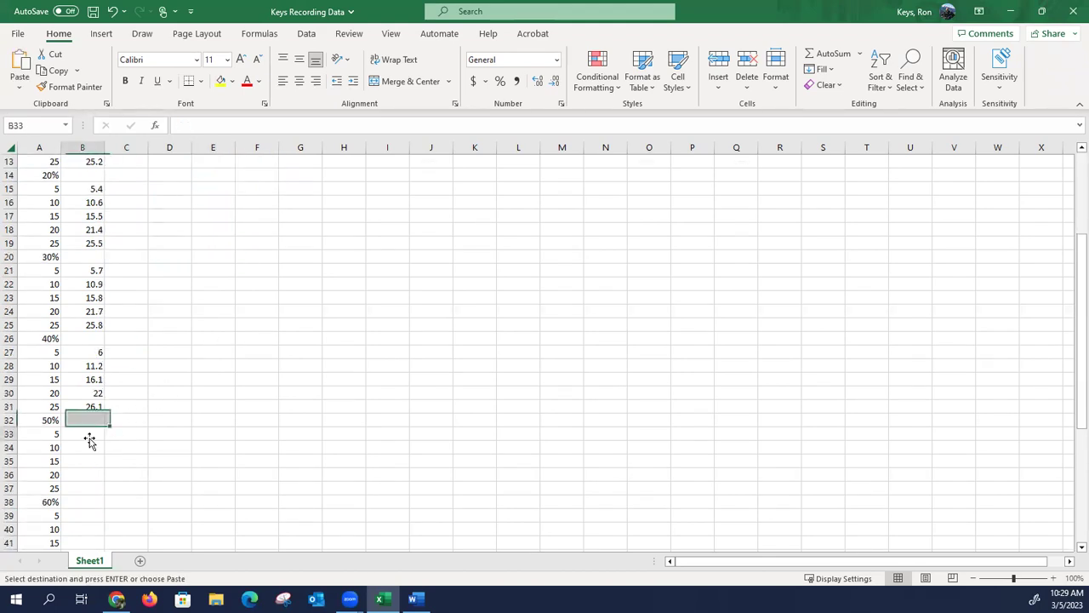
key("ctrl+v")
scroll(309, 338, "up", 4)
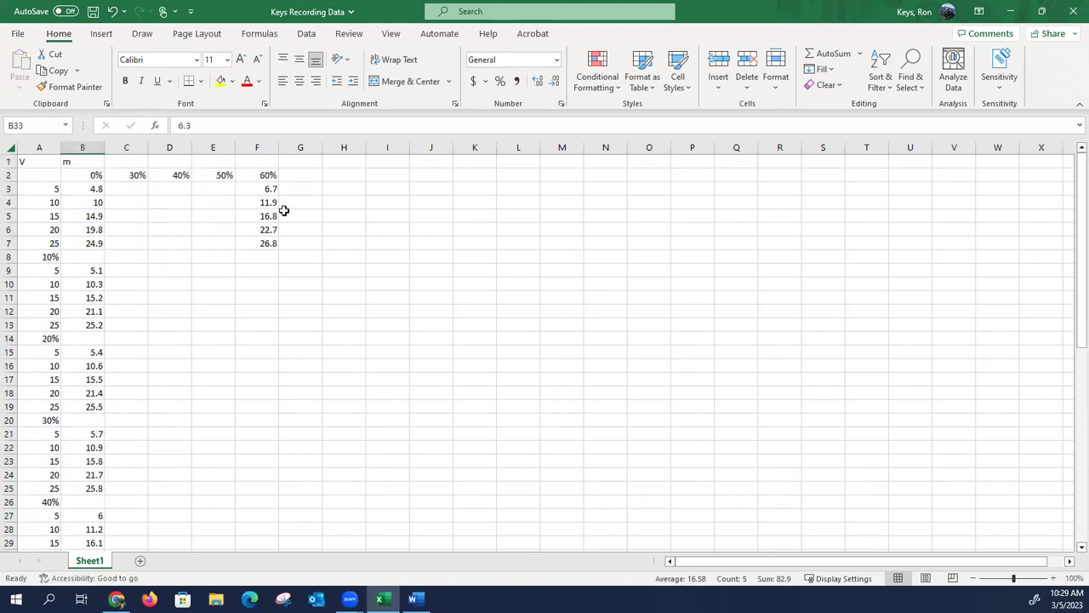
left_click_drag(270, 188, 266, 240)
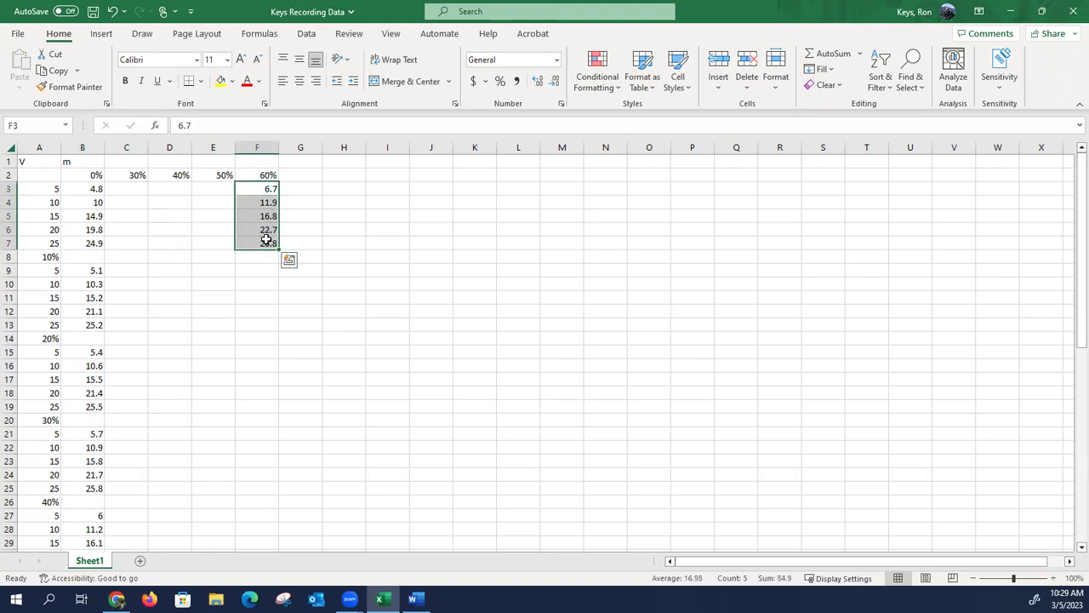
key("ctrl+x")
scroll(230, 321, "down", 9)
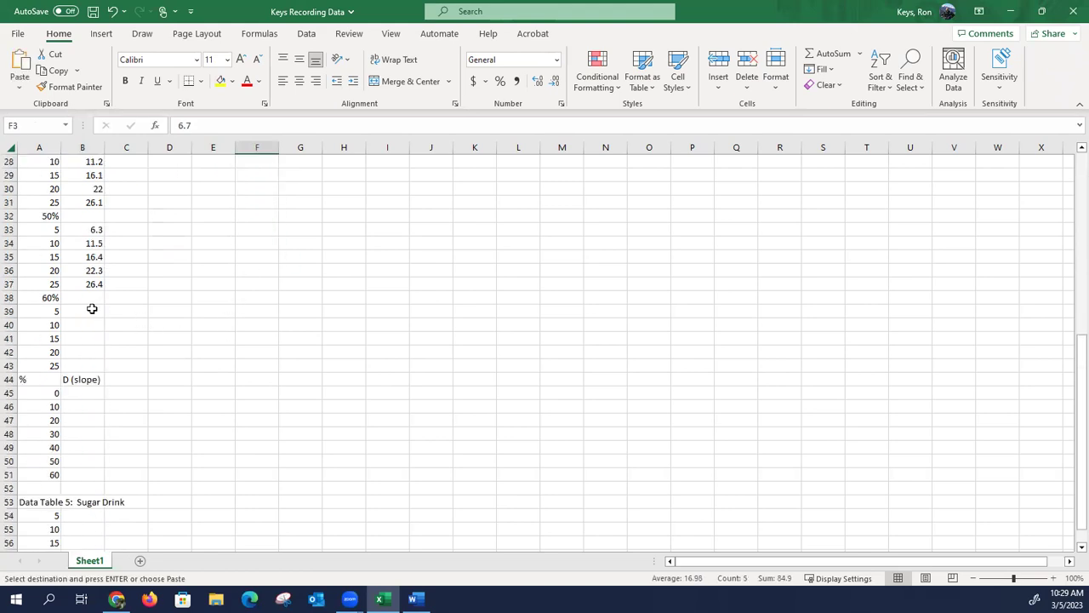
left_click(92, 309)
key("ctrl+v")
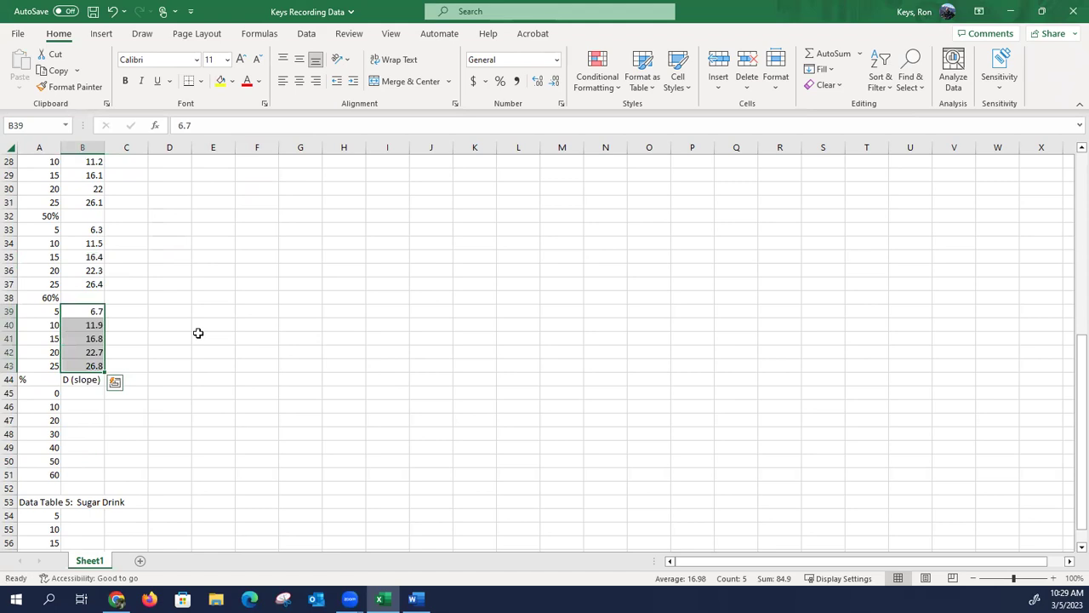
scroll(197, 332, "up", 9)
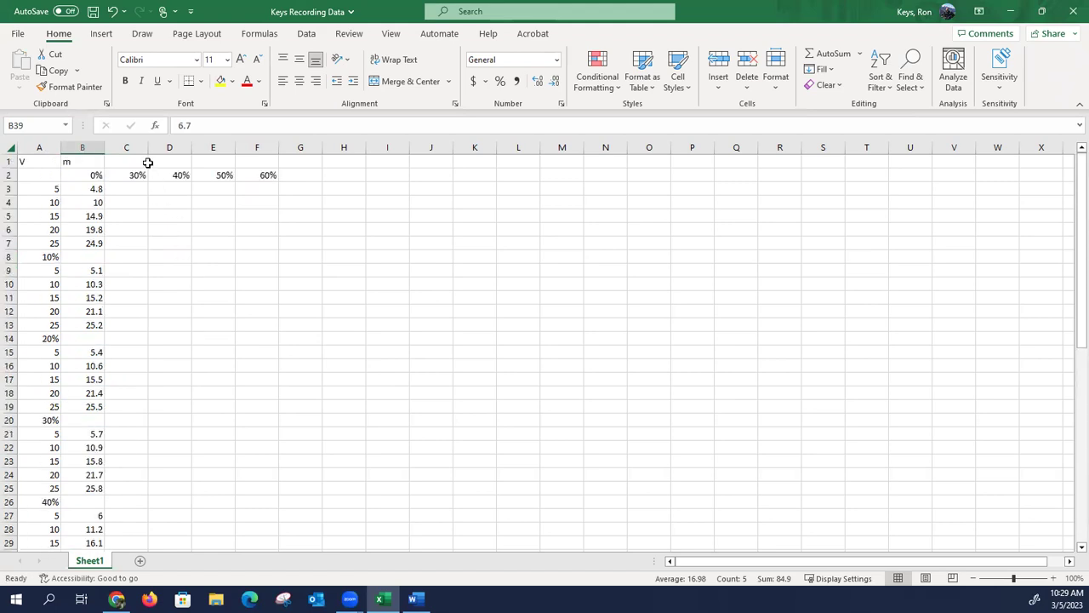
Step: Delete the emptied columns C–F and retype the 0% label into A2
left_click_drag(136, 148, 259, 152)
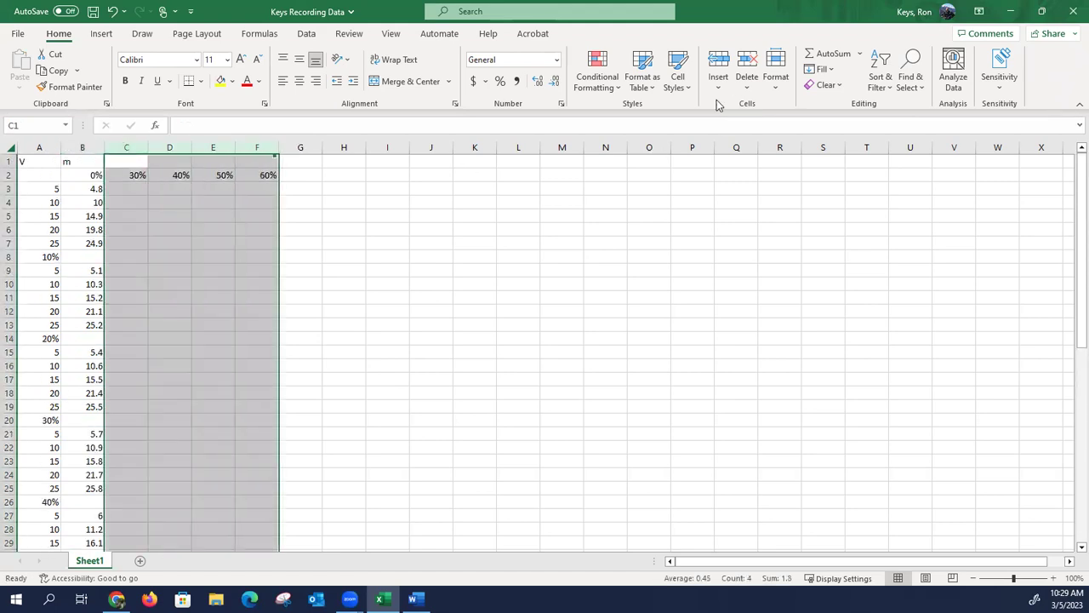
left_click(749, 70)
left_click(576, 362)
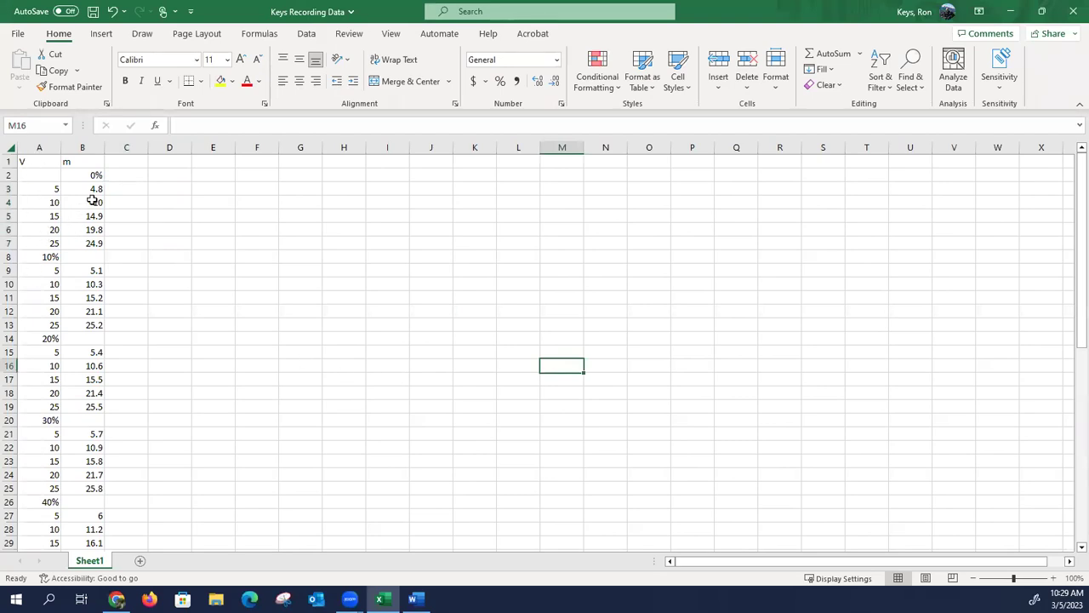
left_click(97, 172)
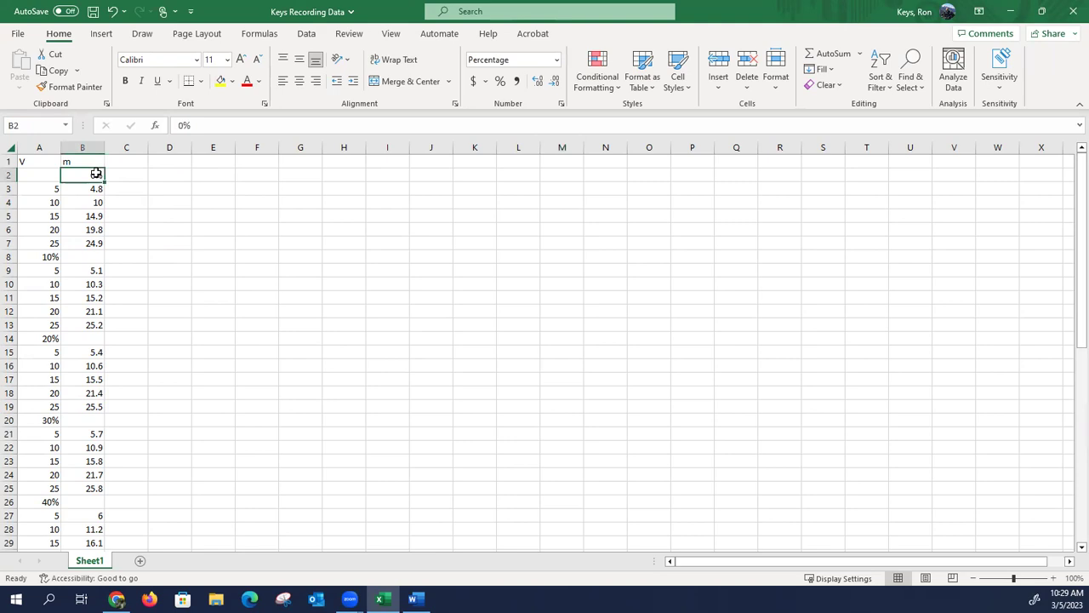
key("Left")
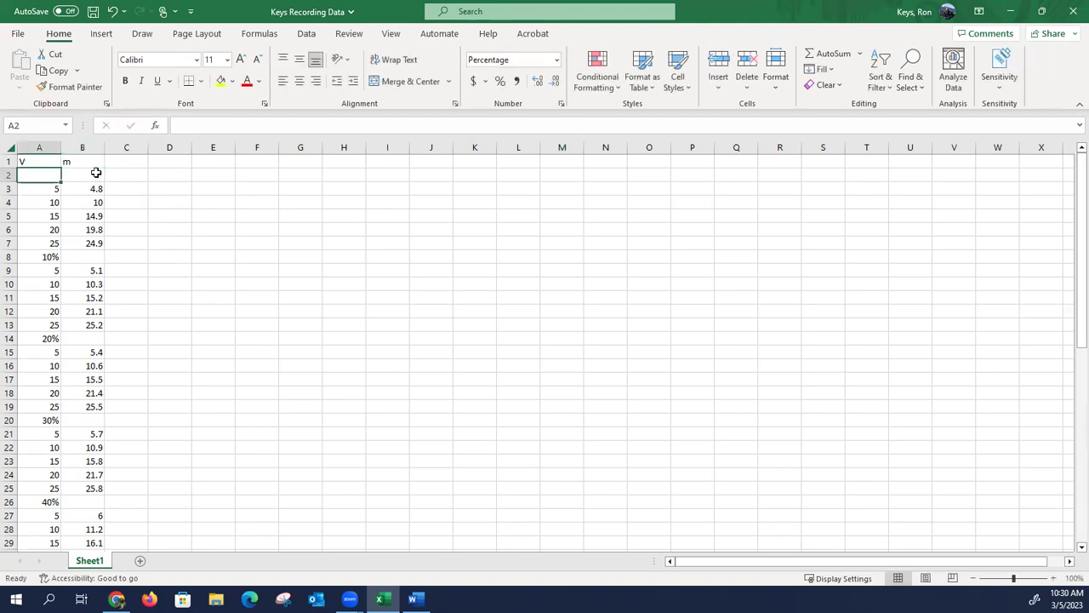
type("0")
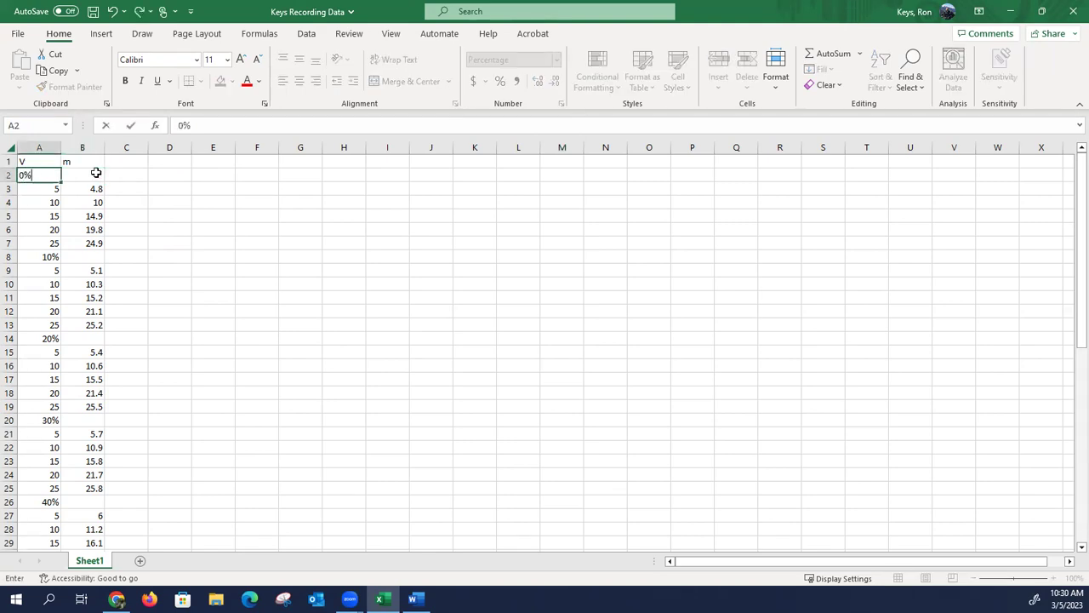
Step: Confirm the 0% label, then insert a shrunken scatter chart of A3:B7 beside the table top
left_click(166, 265)
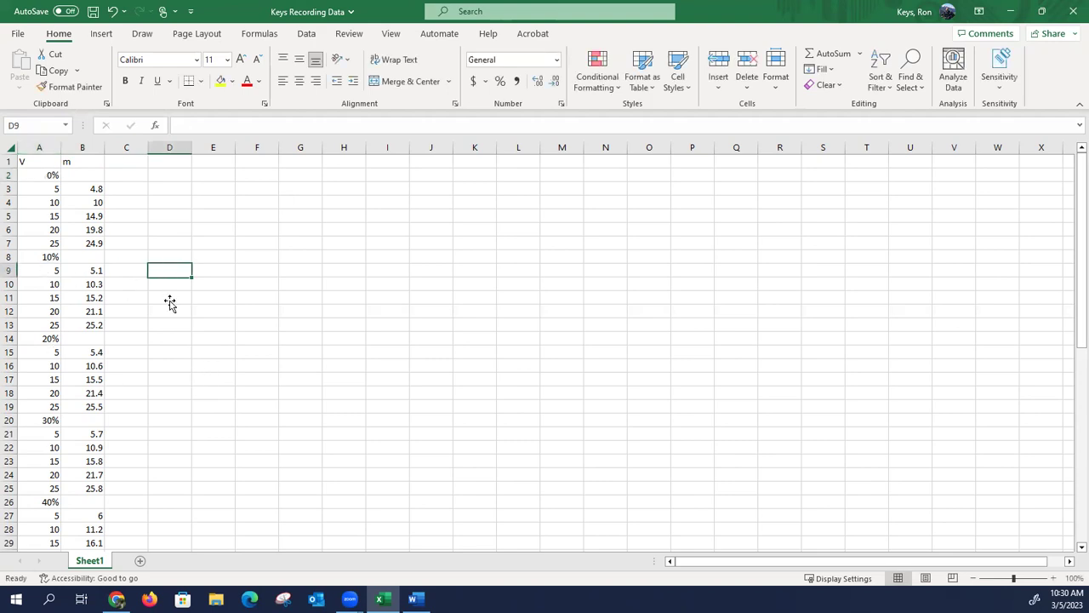
left_click_drag(40, 191, 96, 244)
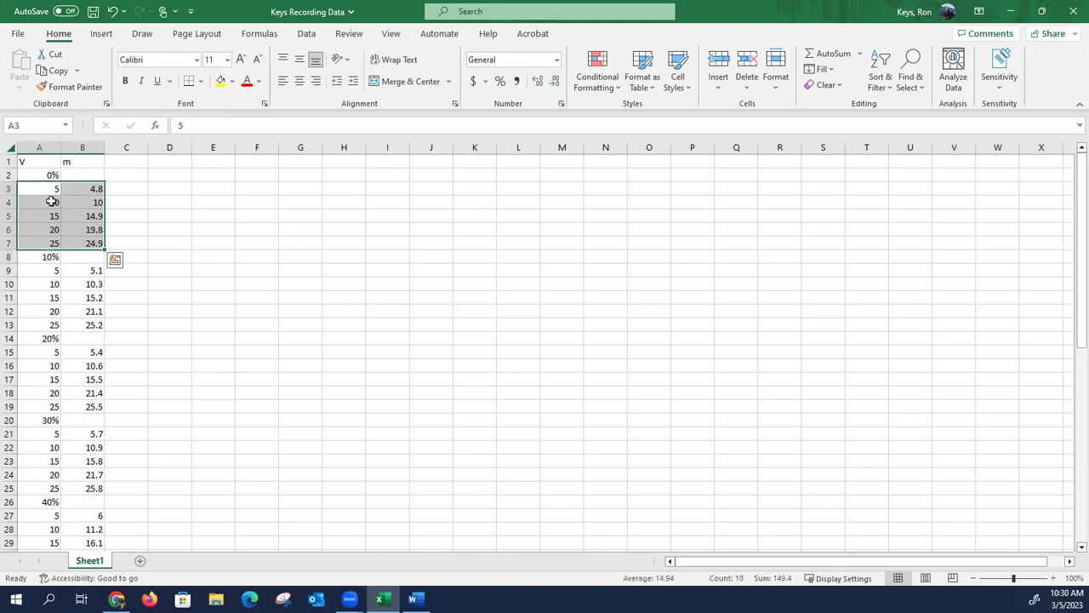
left_click_drag(39, 187, 94, 244)
left_click(102, 34)
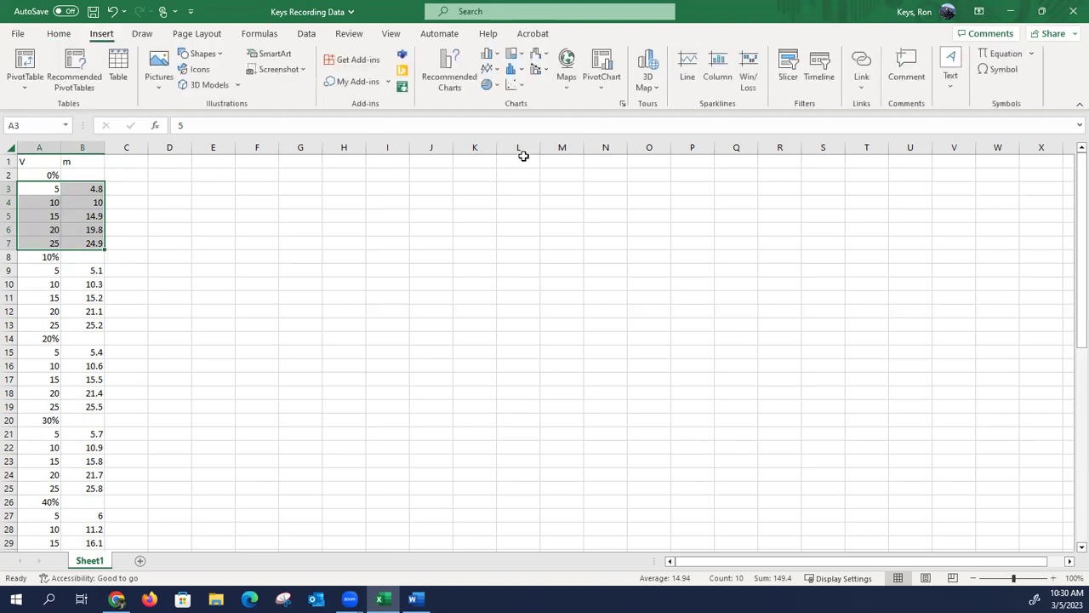
left_click(520, 87)
left_click(522, 170)
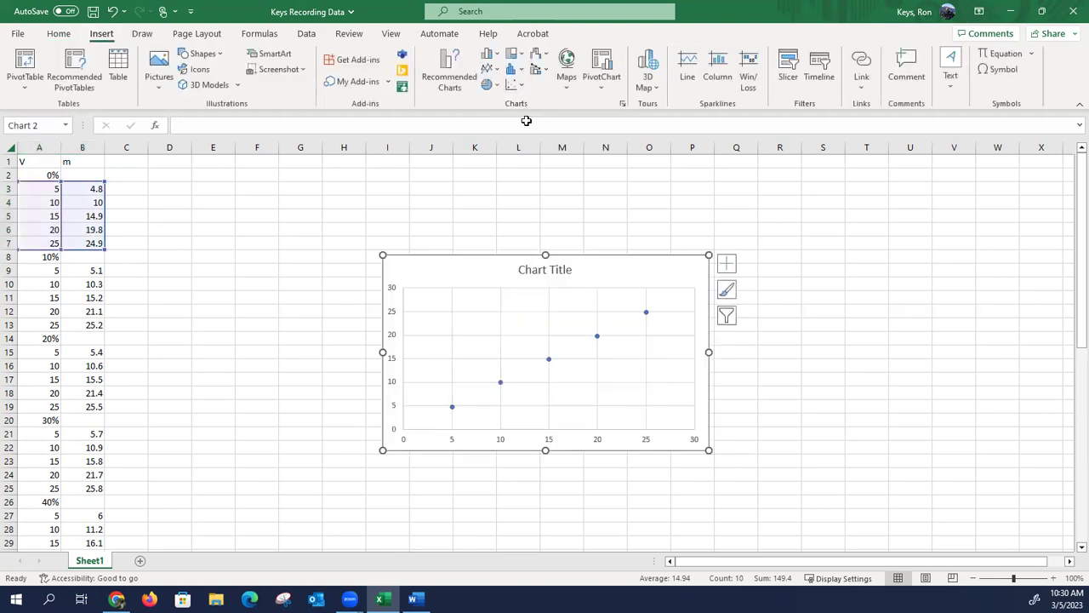
left_click_drag(648, 268, 417, 175)
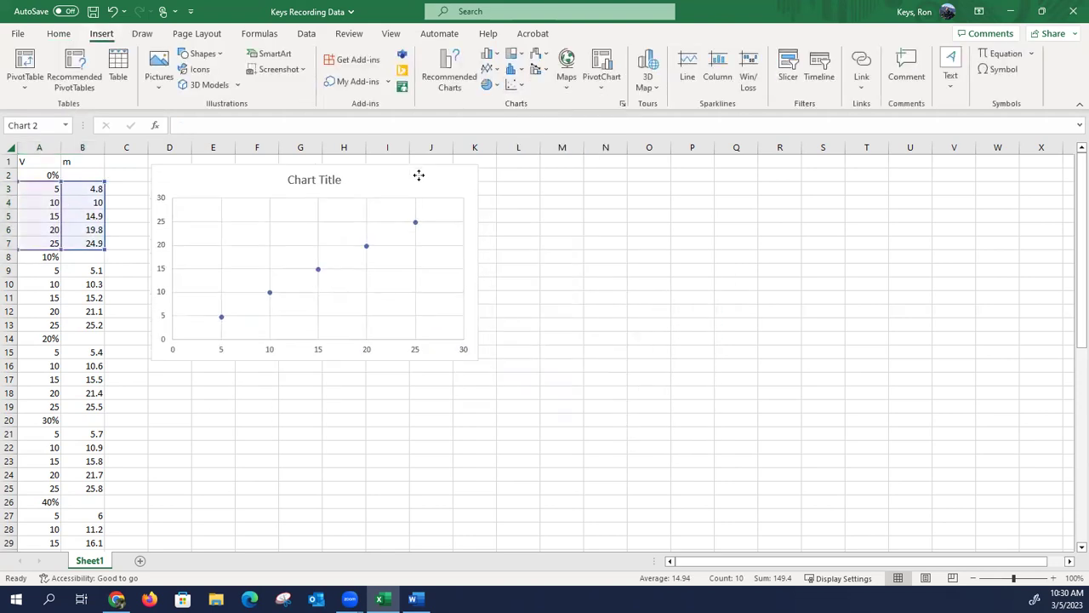
left_click_drag(152, 165, 307, 265)
left_click_drag(439, 269, 265, 166)
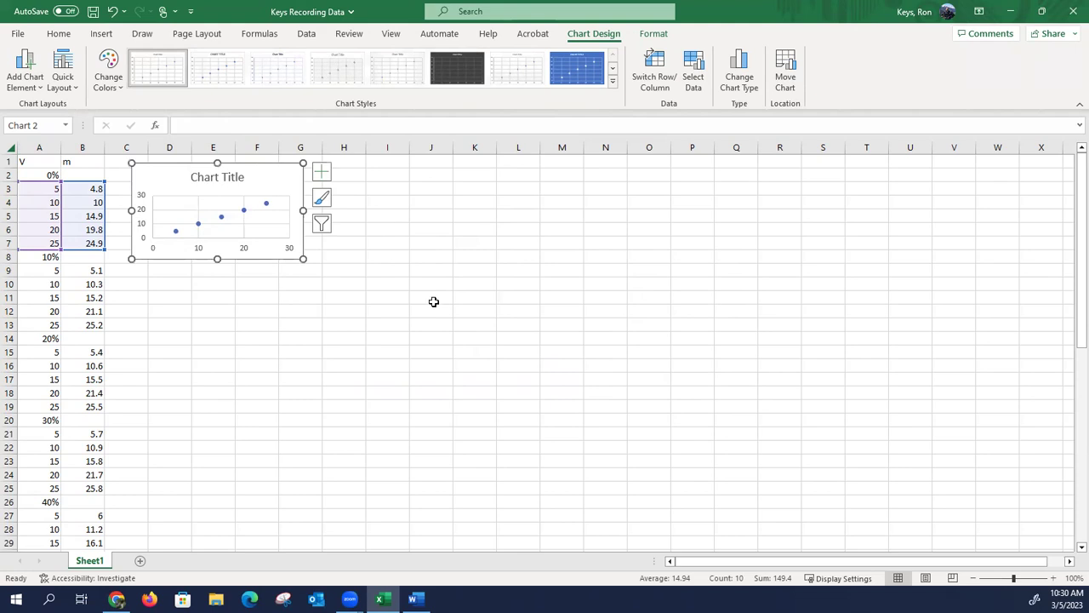
Step: Replace the 0% chart's 'Chart Title' placeholder with 'D = m/V'
left_click(241, 174)
left_click(244, 176)
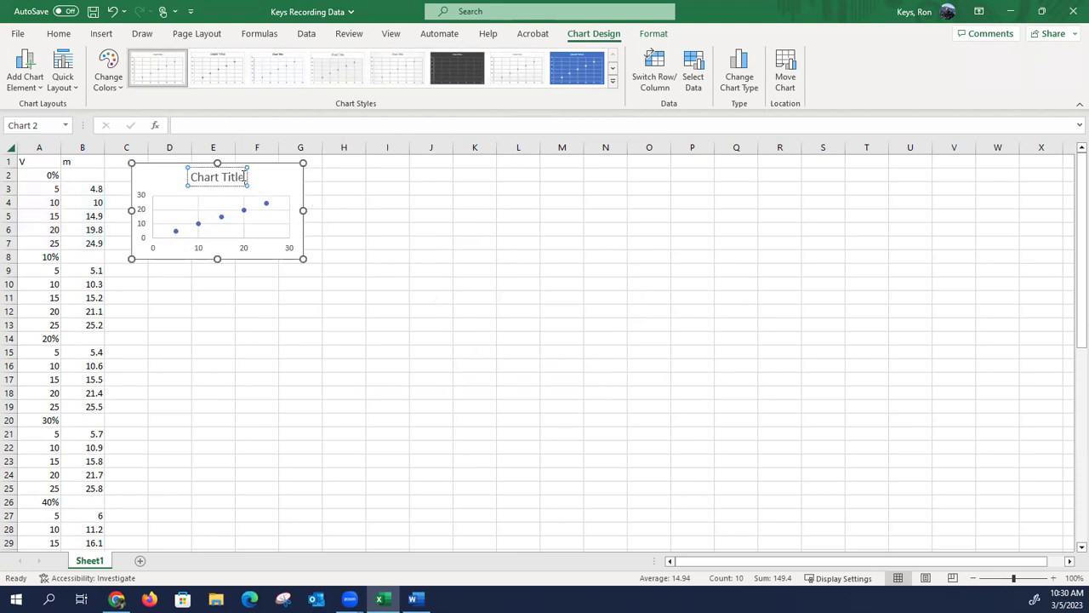
key("BackSpace")
key("BackSpace")
key("BackSpace")
key("BackSpace")
key("BackSpace")
key("BackSpace")
key("BackSpace")
key("BackSpace")
key("BackSpace")
key("BackSpace")
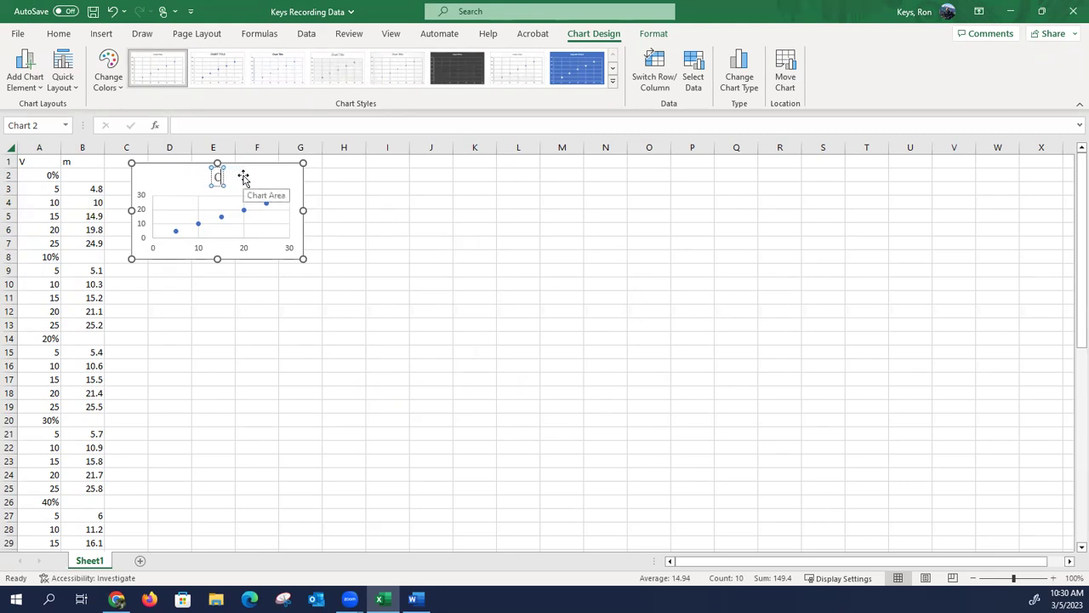
key("BackSpace")
type("D = m/V")
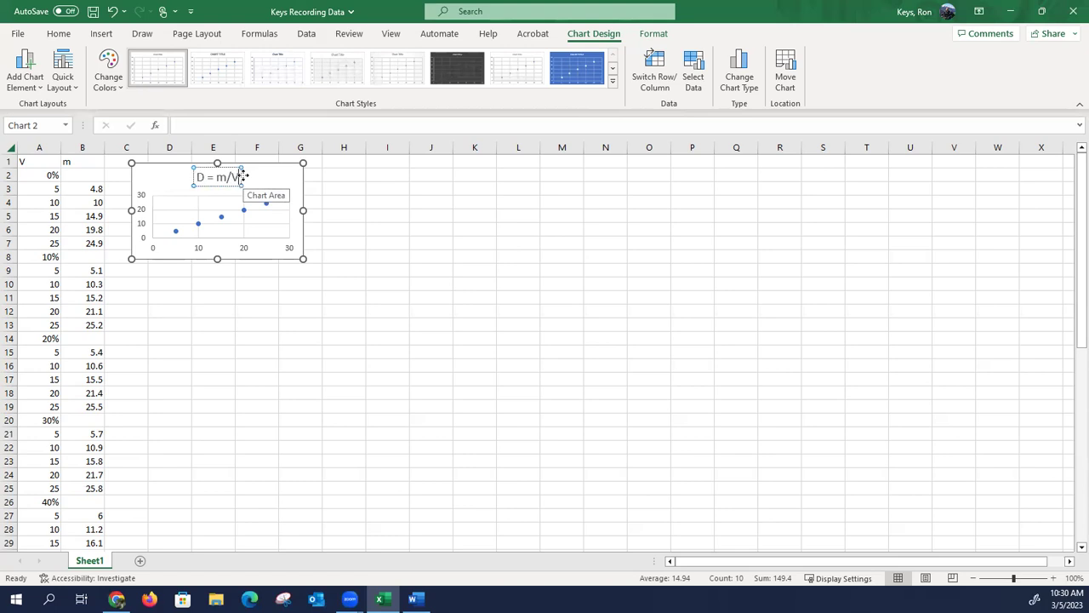
left_click(210, 365)
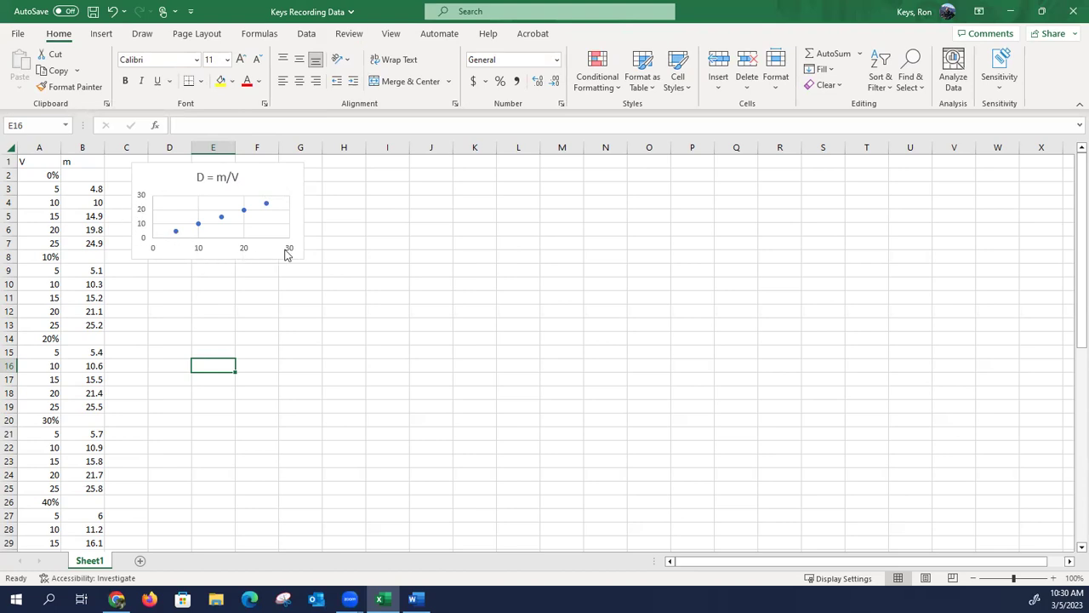
Step: Add a zero-intercept linear trendline showing y = 0.9935x at upper left, then select the 10% data
right_click(245, 215)
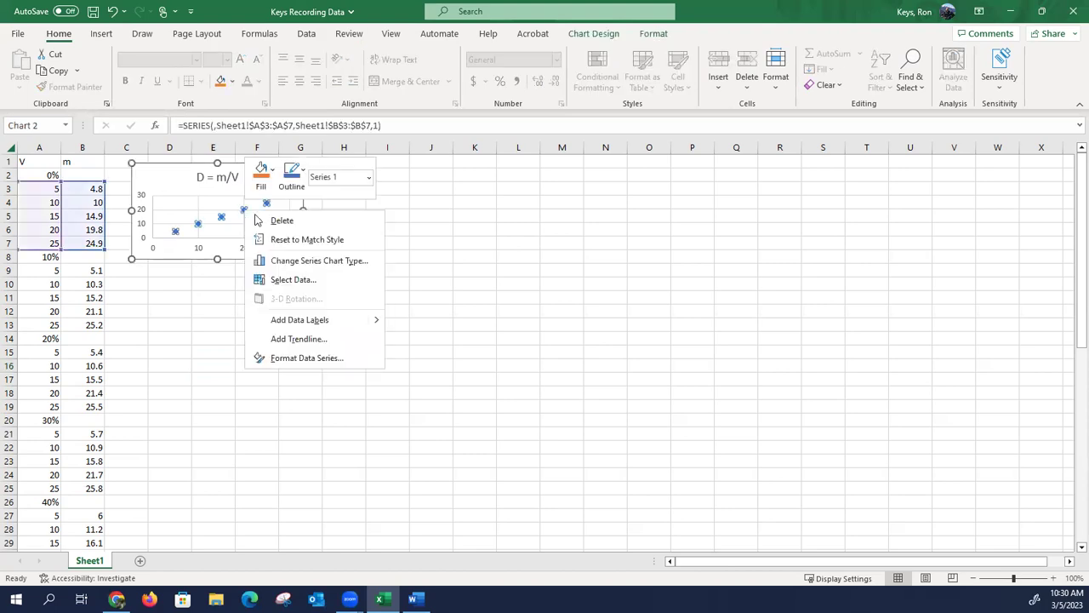
left_click(292, 341)
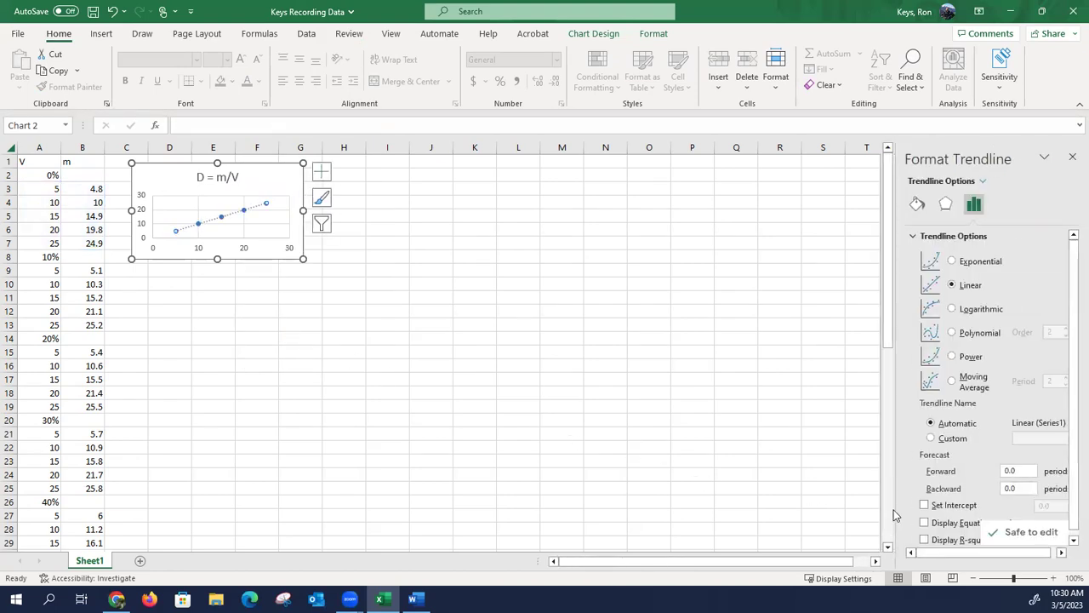
left_click(925, 505)
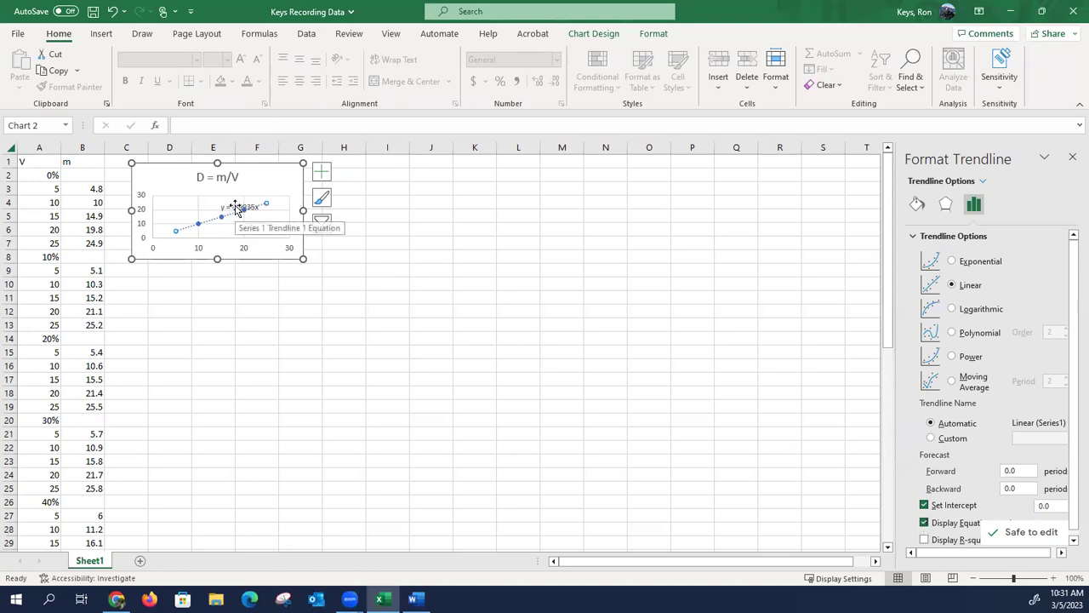
left_click_drag(235, 209, 180, 194)
left_click(246, 301)
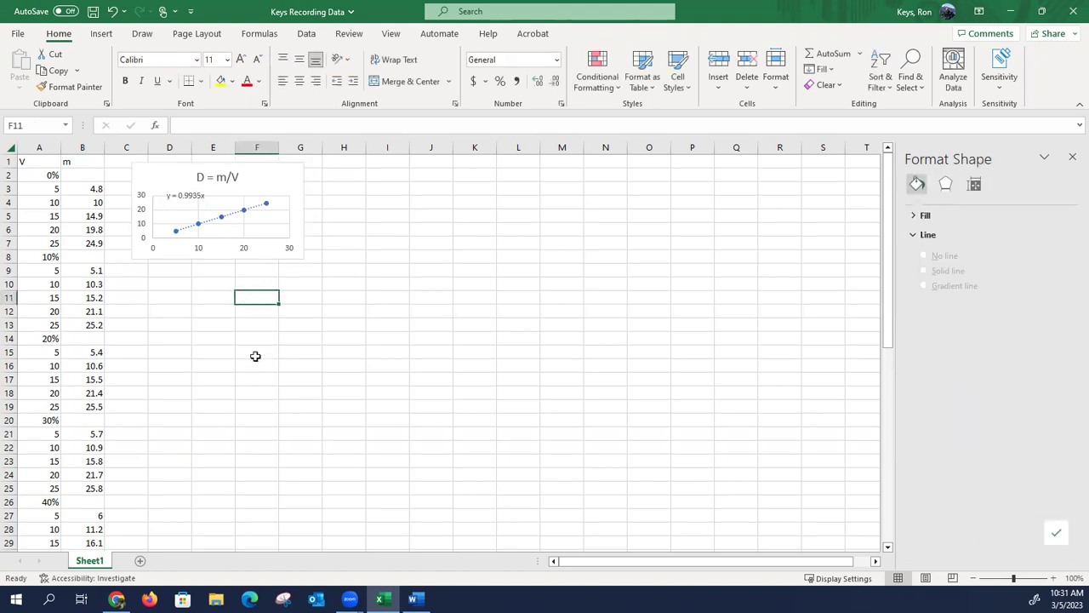
scroll(255, 362, "up", 4, "ctrl")
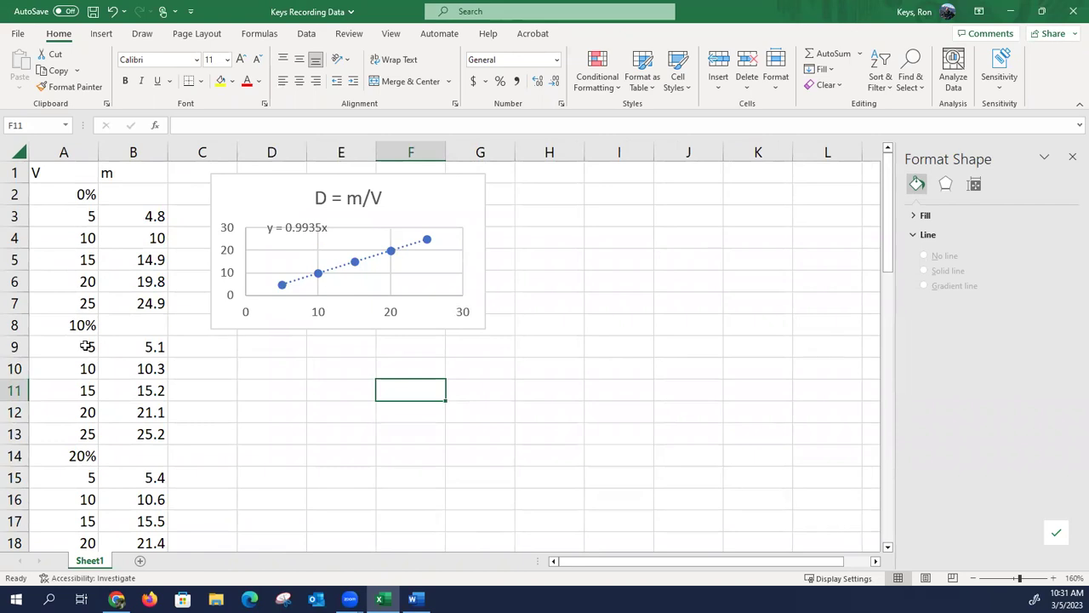
left_click_drag(63, 346, 149, 434)
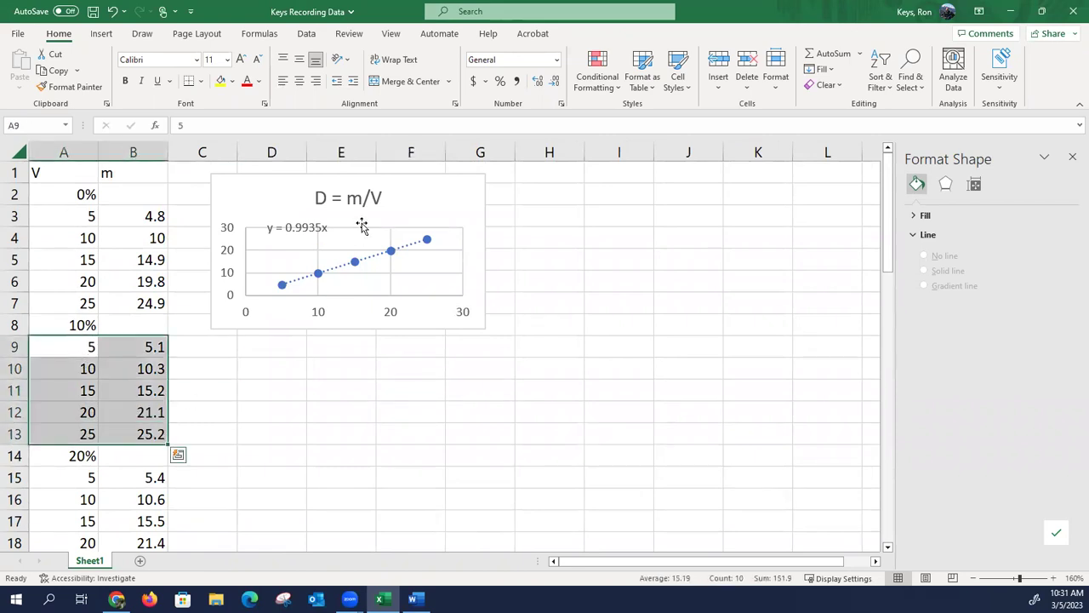
Step: Insert a scatter chart of the 10% data, sized and placed below the first chart
left_click(101, 34)
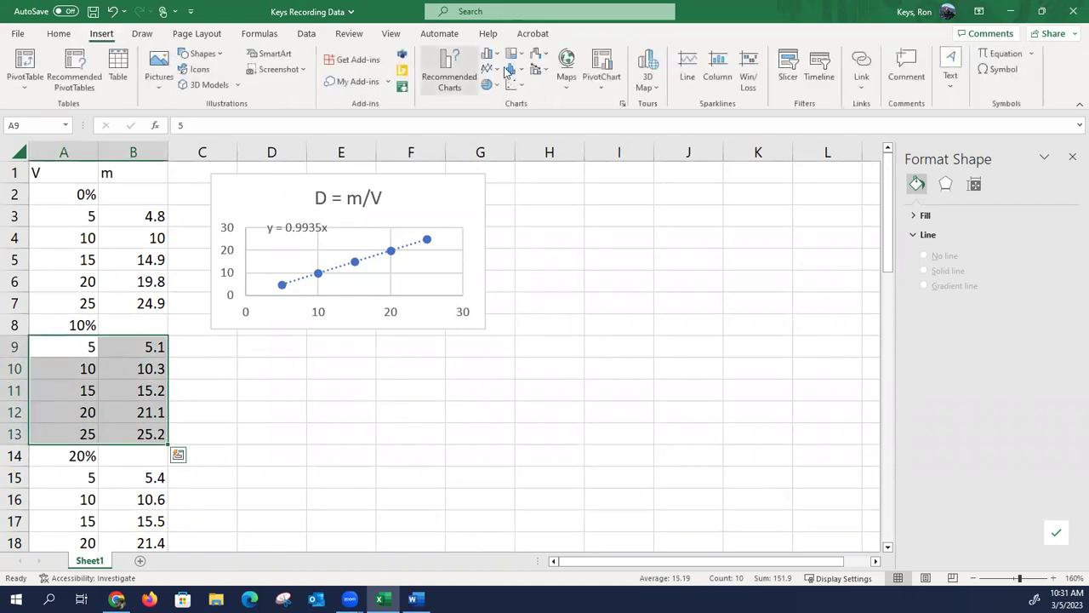
left_click(517, 84)
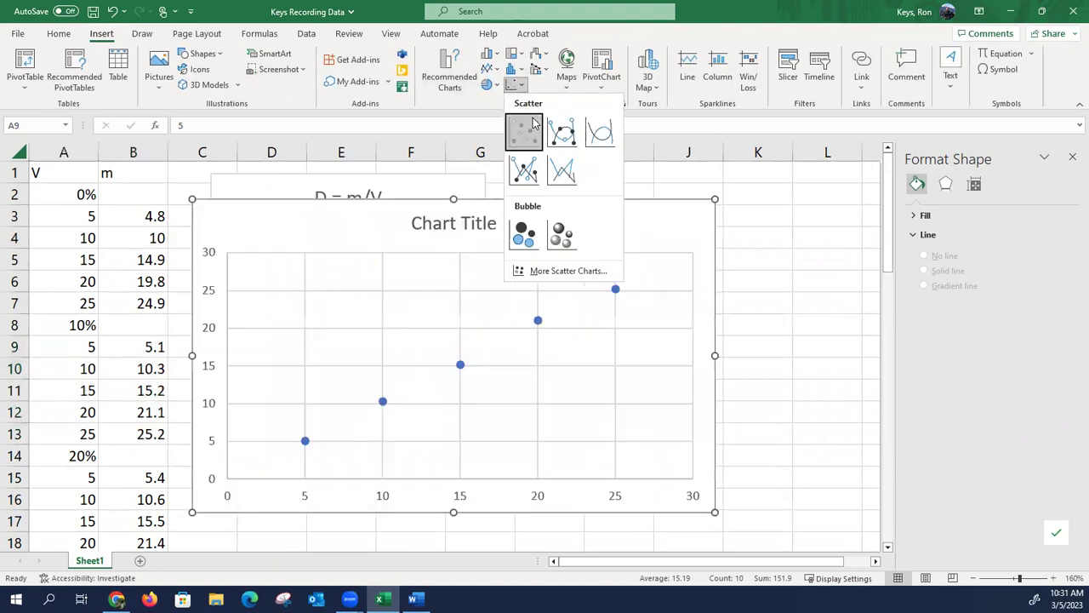
left_click(523, 132)
left_click_drag(189, 198, 468, 414)
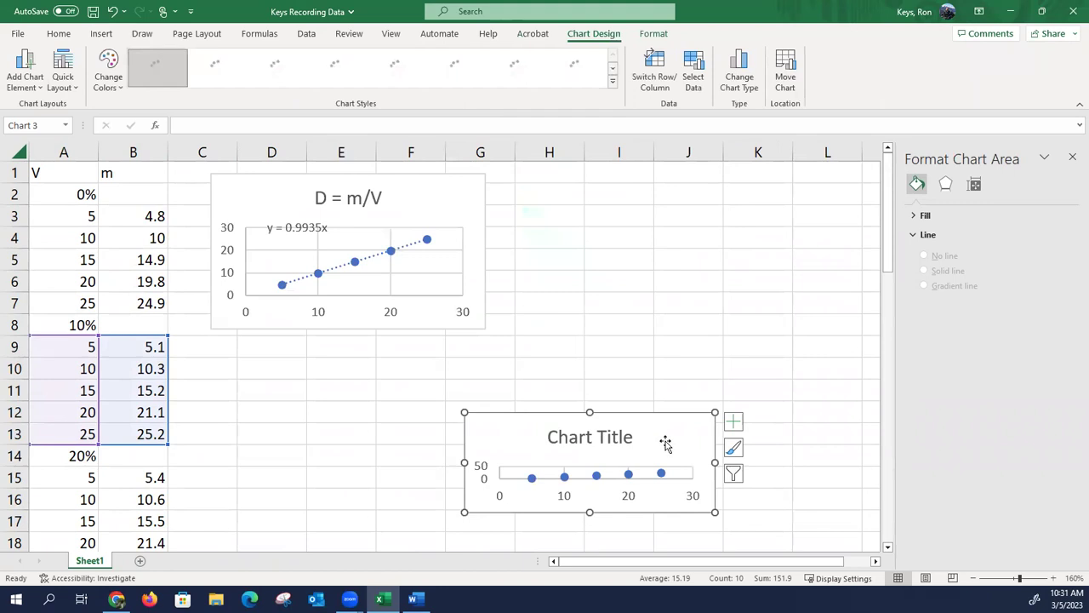
left_click_drag(666, 439, 412, 357)
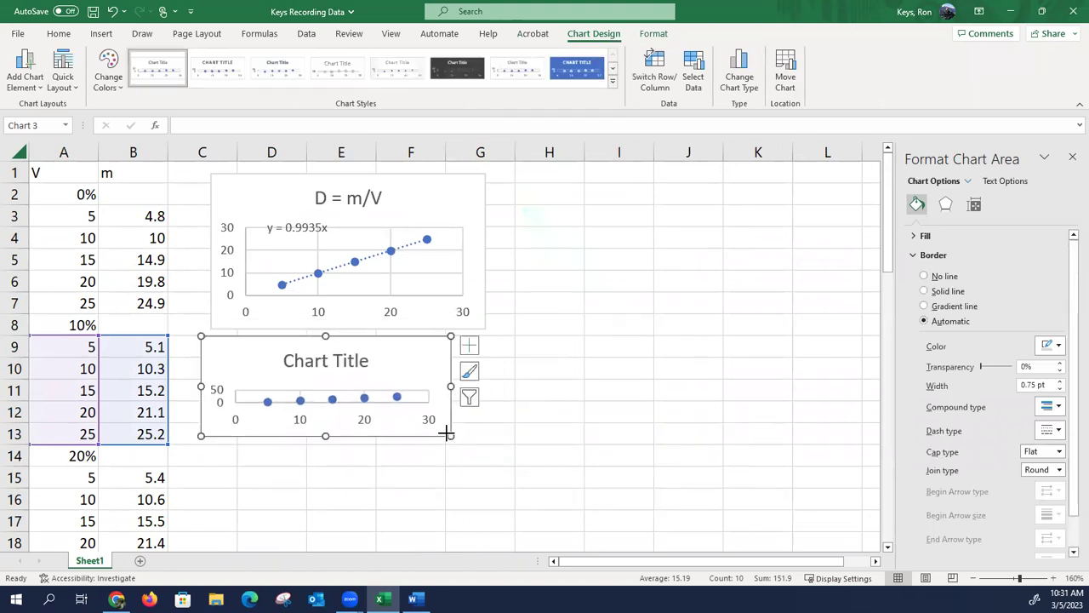
left_click_drag(453, 434, 460, 440)
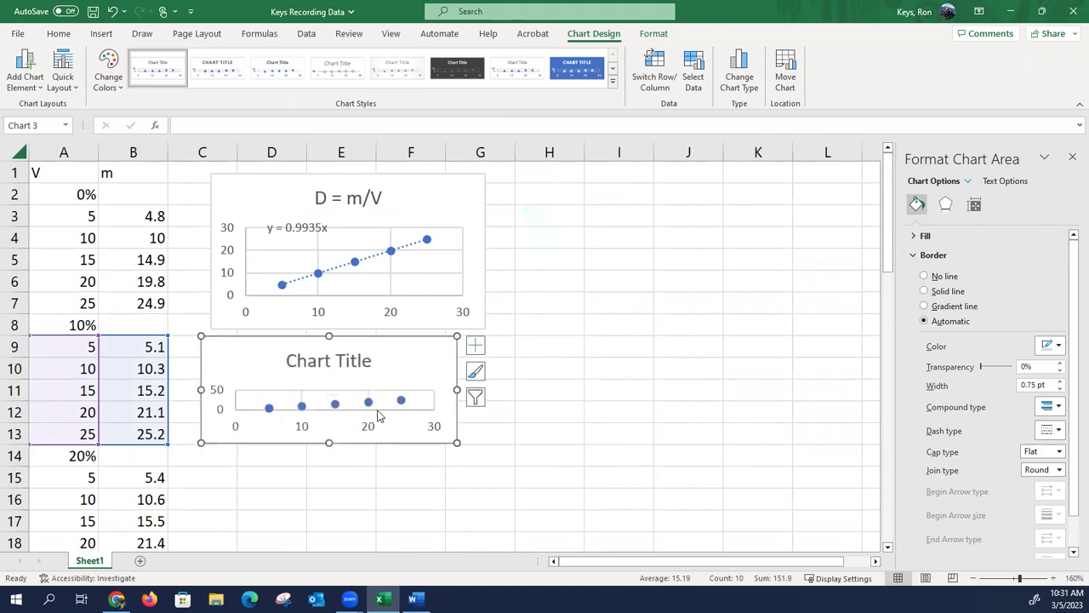
Step: Retype the second chart's title as 'D = m/V'
left_click(360, 360)
left_click(370, 360)
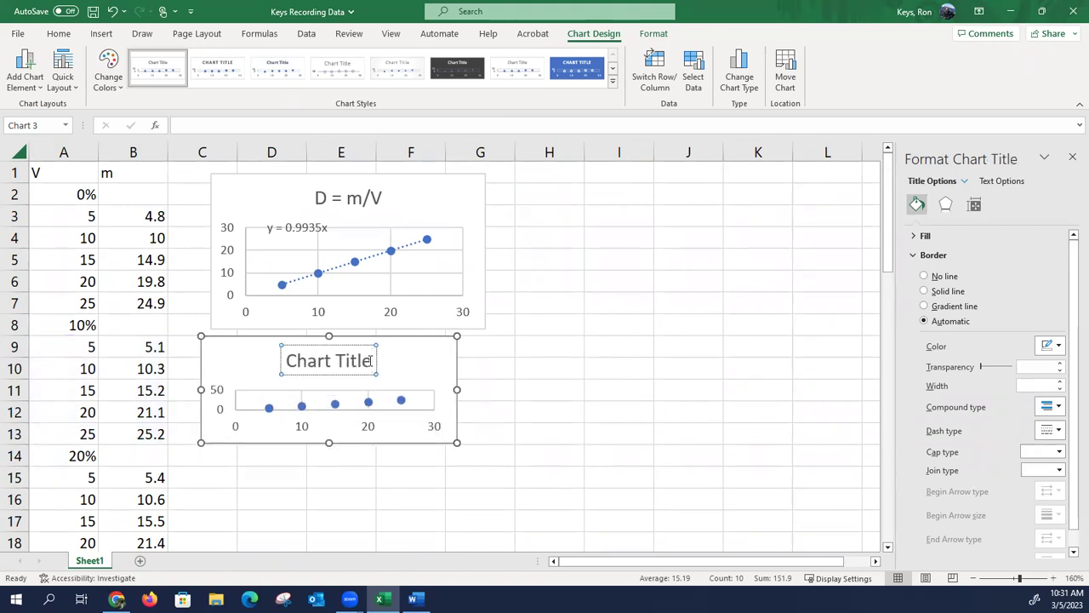
key("BackSpace")
key("BackSpace")
key("BackSpace")
key("BackSpace")
key("BackSpace")
key("BackSpace")
key("BackSpace")
key("BackSpace")
key("BackSpace")
key("BackSpace")
key("BackSpace")
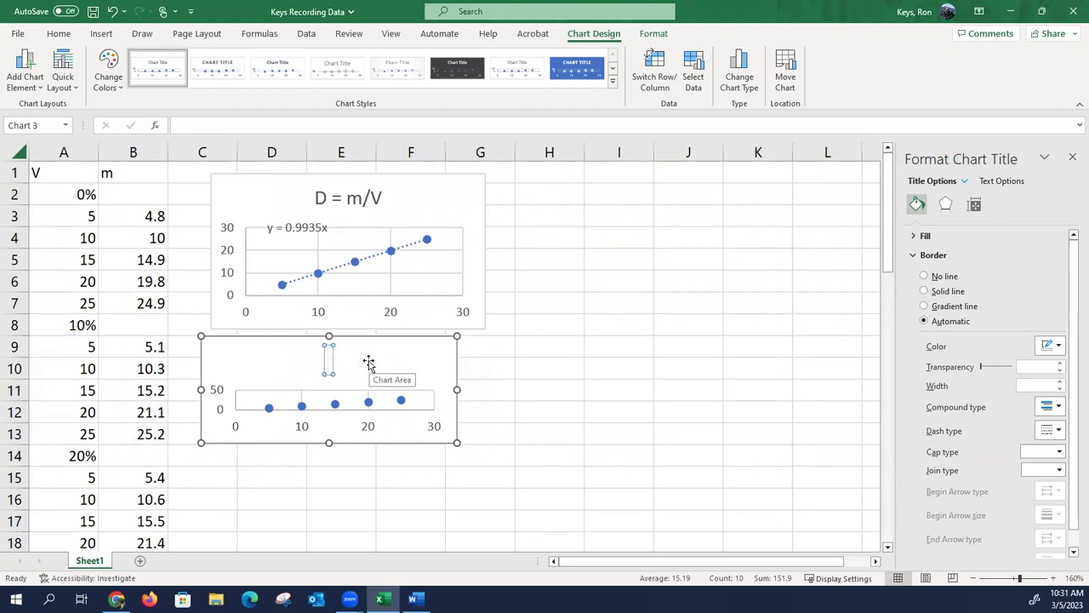
type("D = m")
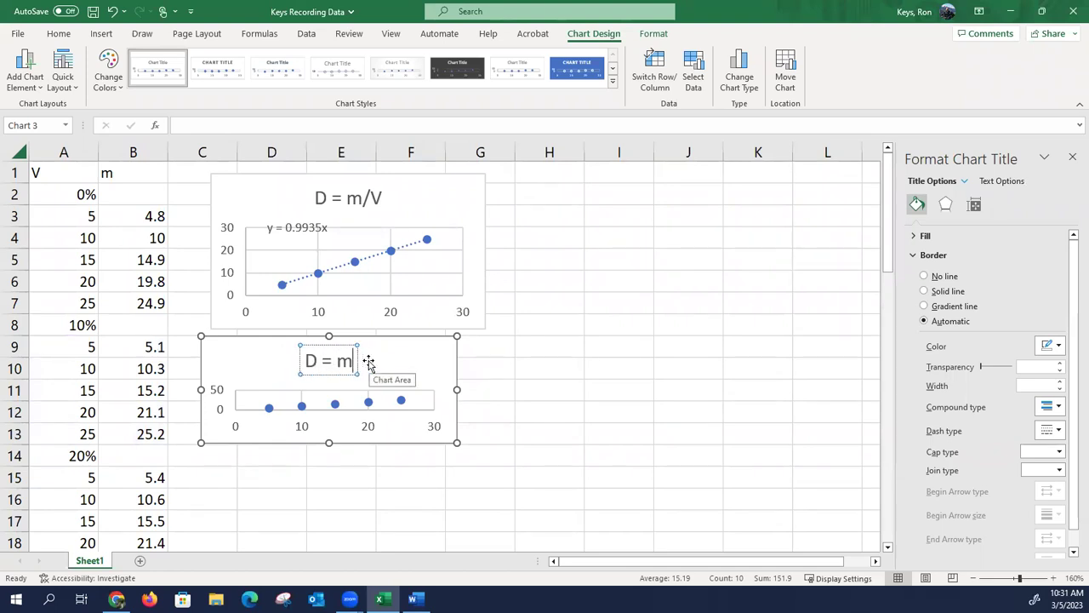
type("/V")
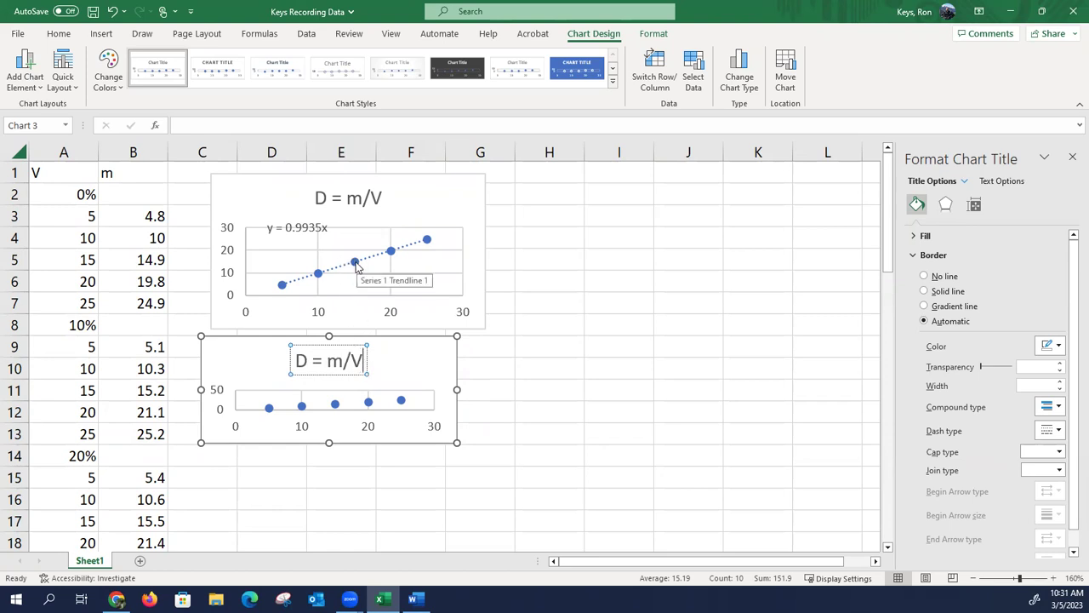
left_click(423, 500)
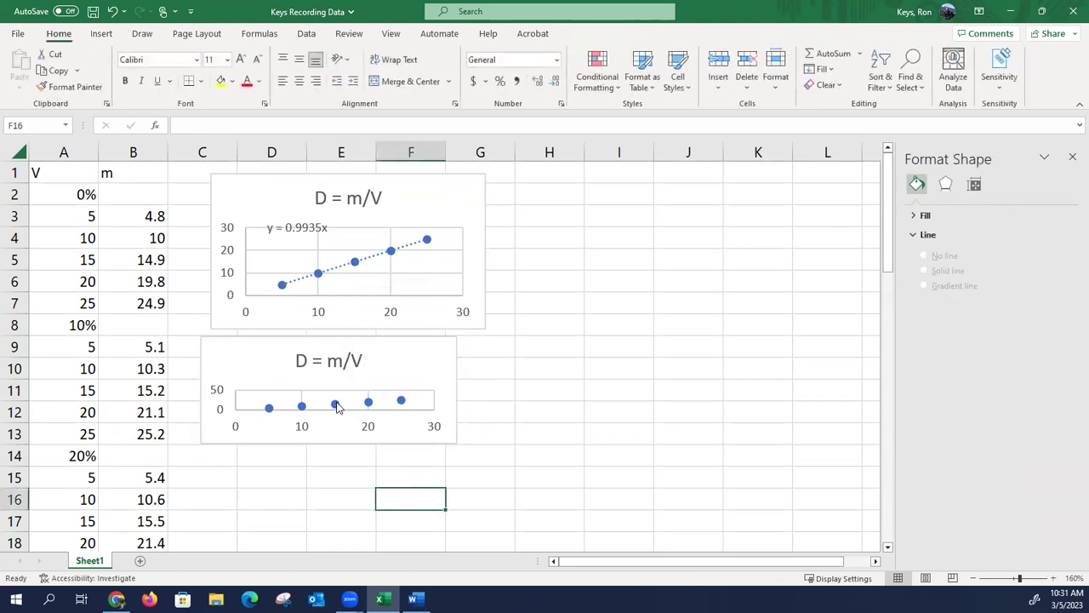
mouse_move(337, 407)
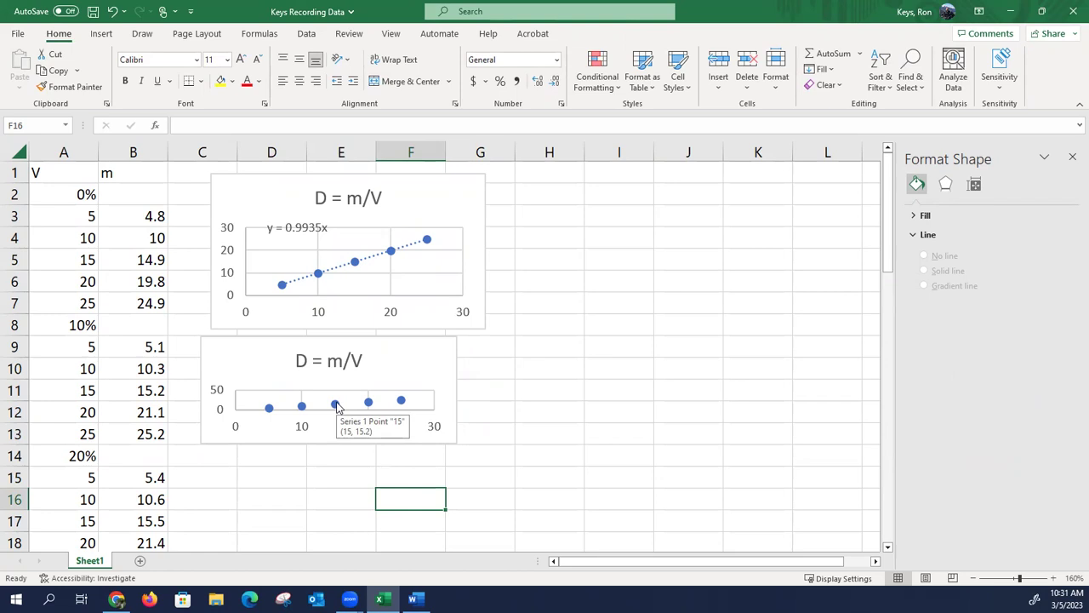
mouse_move(268, 410)
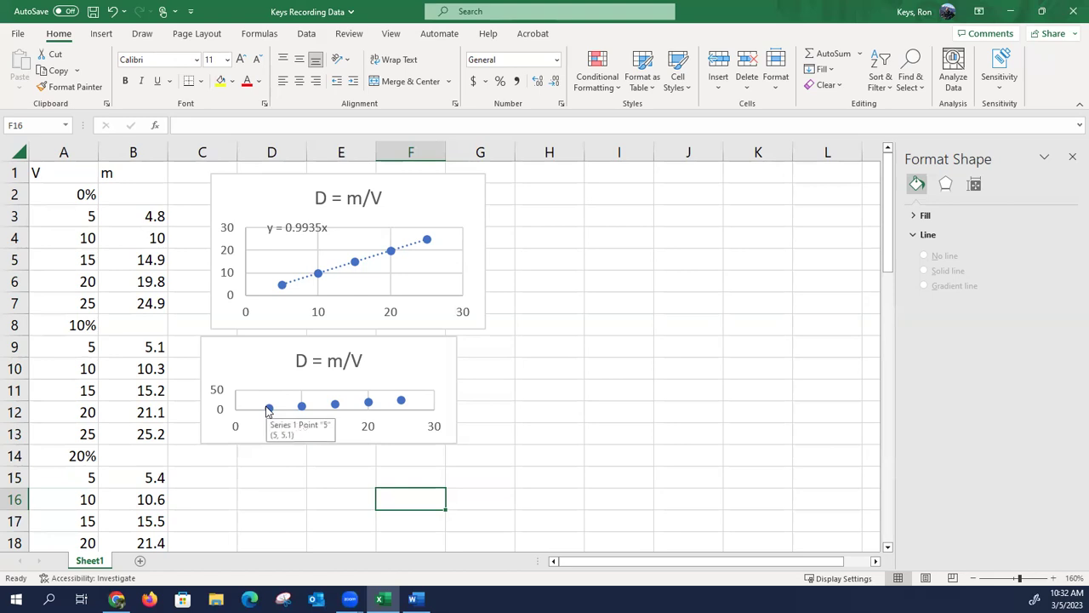
Step: Give the 10% chart a zero-intercept linear trendline with equation y = 1.0244x shown at upper left
right_click(303, 409)
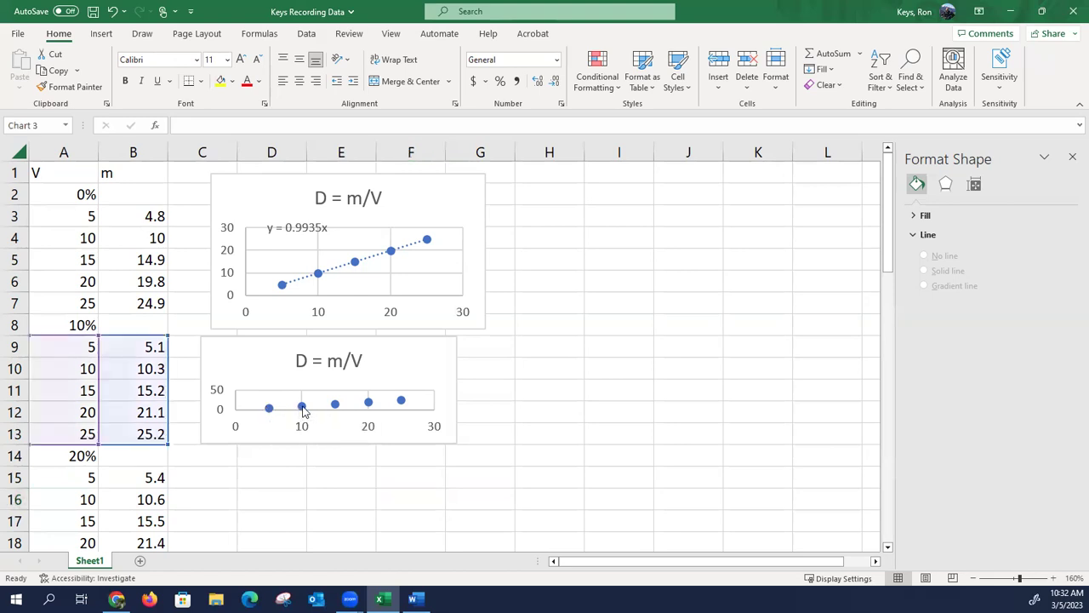
left_click(358, 535)
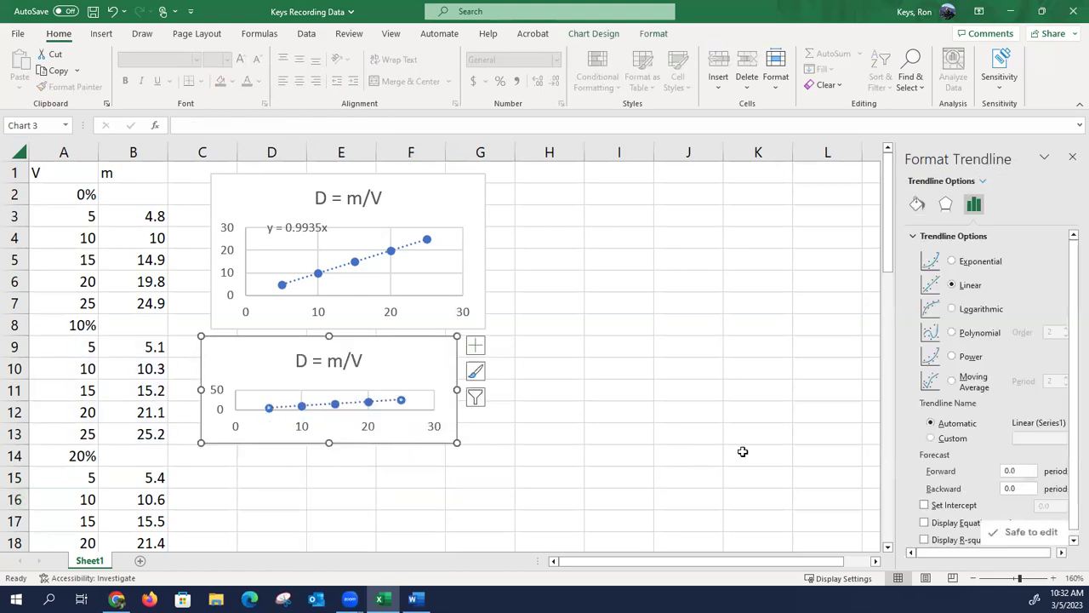
left_click(924, 505)
left_click(925, 523)
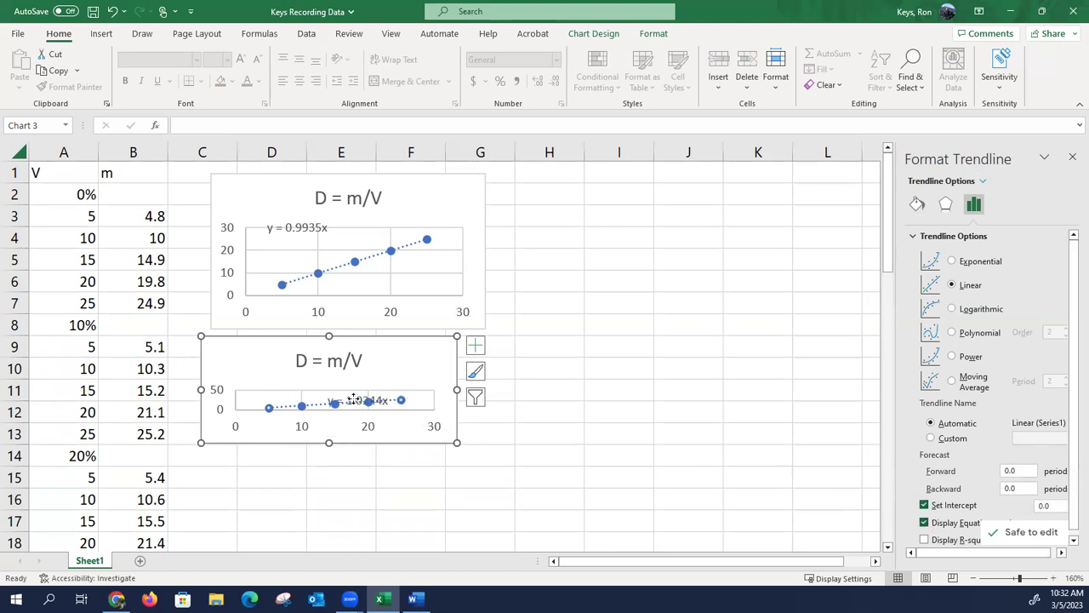
left_click_drag(331, 387, 249, 378)
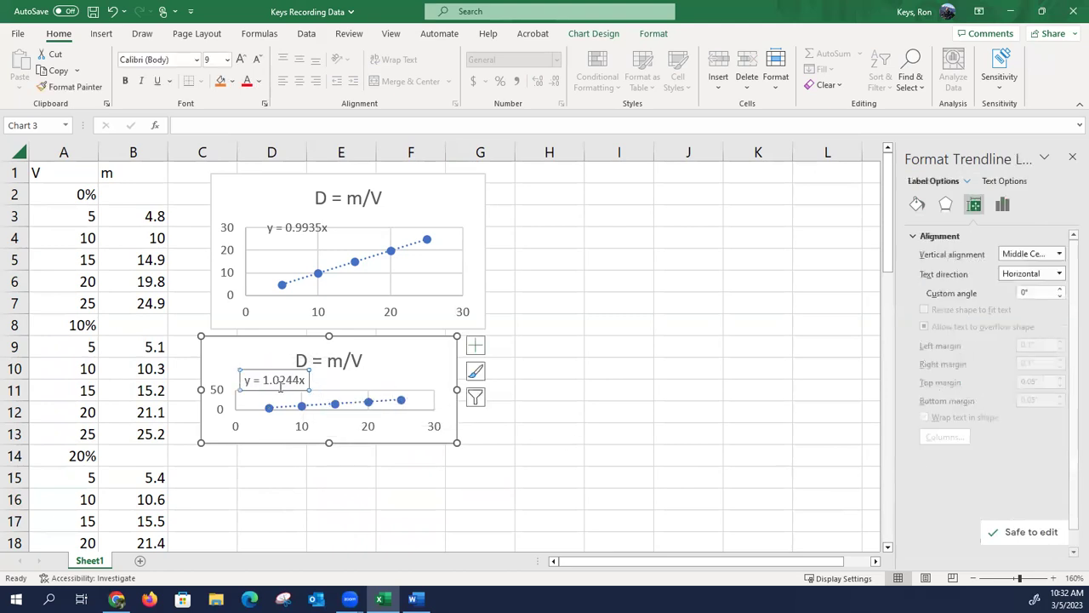
left_click(284, 469)
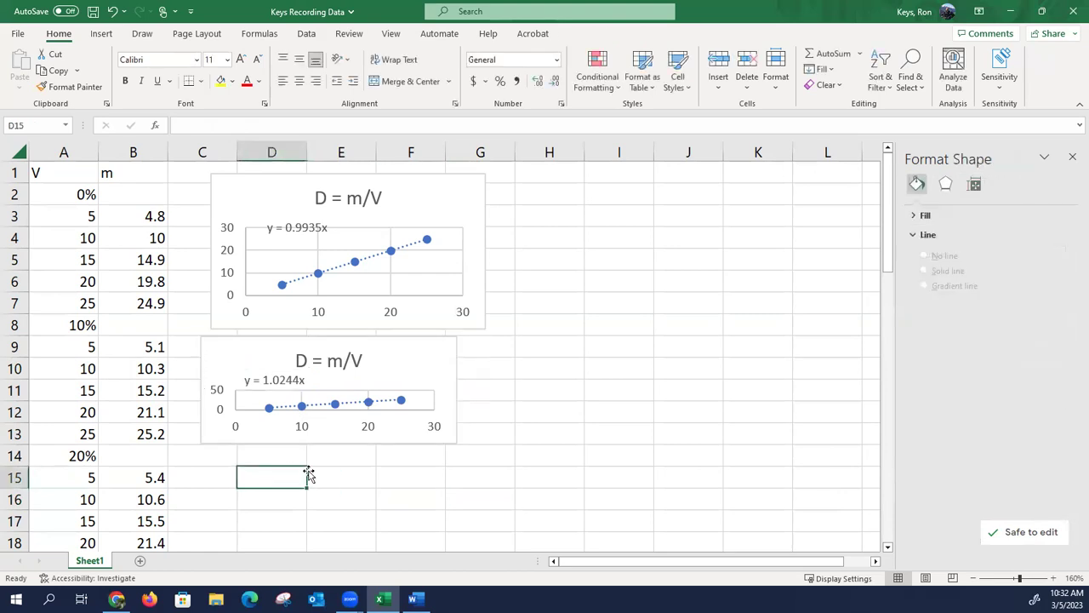
scroll(456, 417, "down", 1)
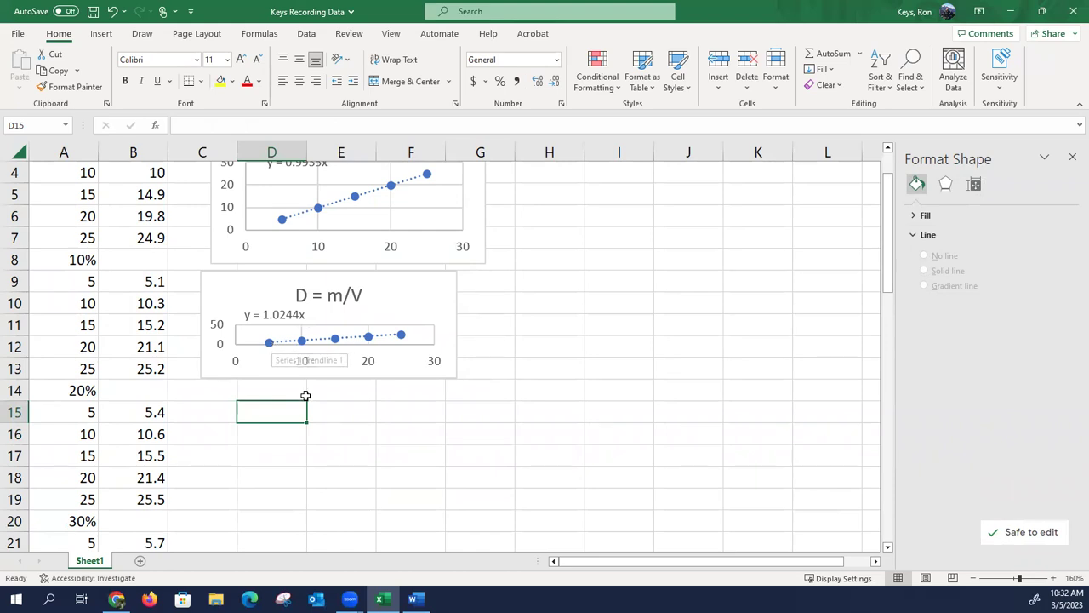
scroll(302, 398, "down", 2)
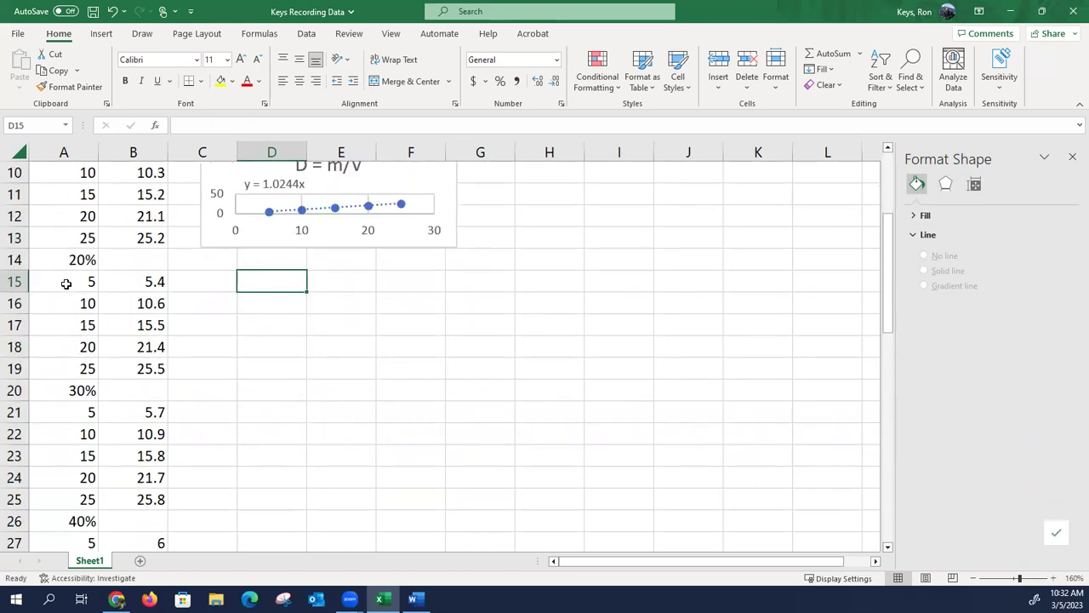
Step: Insert a scatter chart of the 20% data in A15:B19, resized and placed below the second chart
left_click_drag(66, 284, 144, 367)
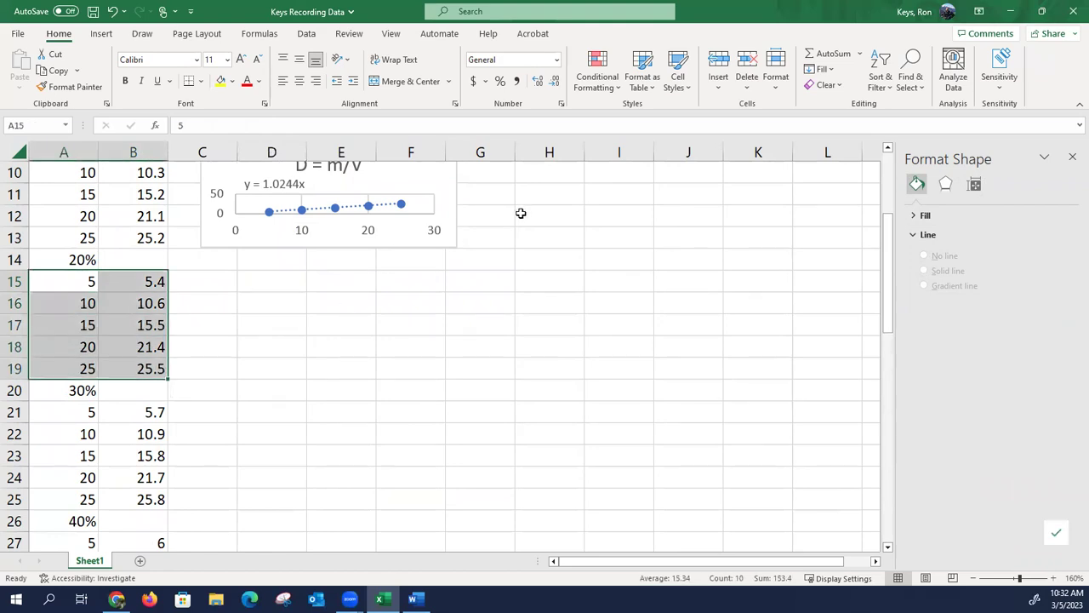
left_click(102, 34)
left_click(513, 86)
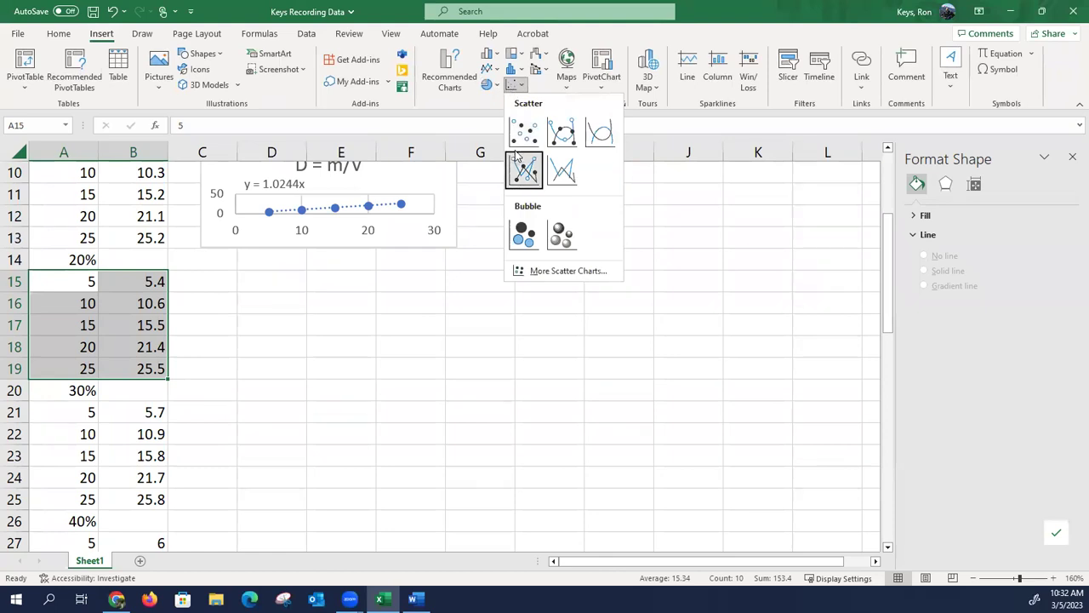
left_click(524, 123)
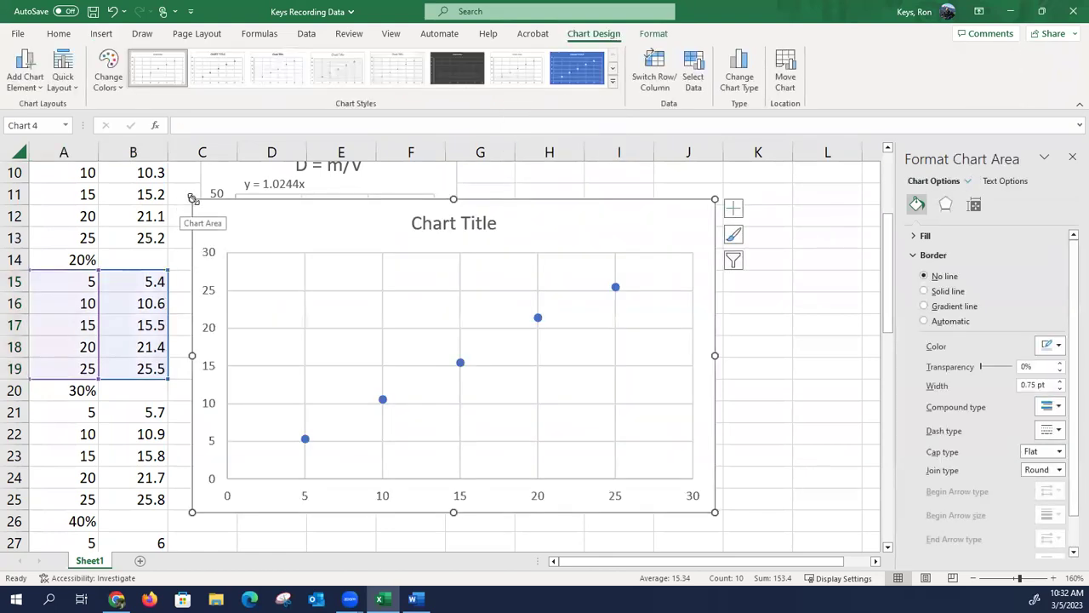
left_click_drag(194, 199, 405, 430)
left_click_drag(478, 432, 274, 265)
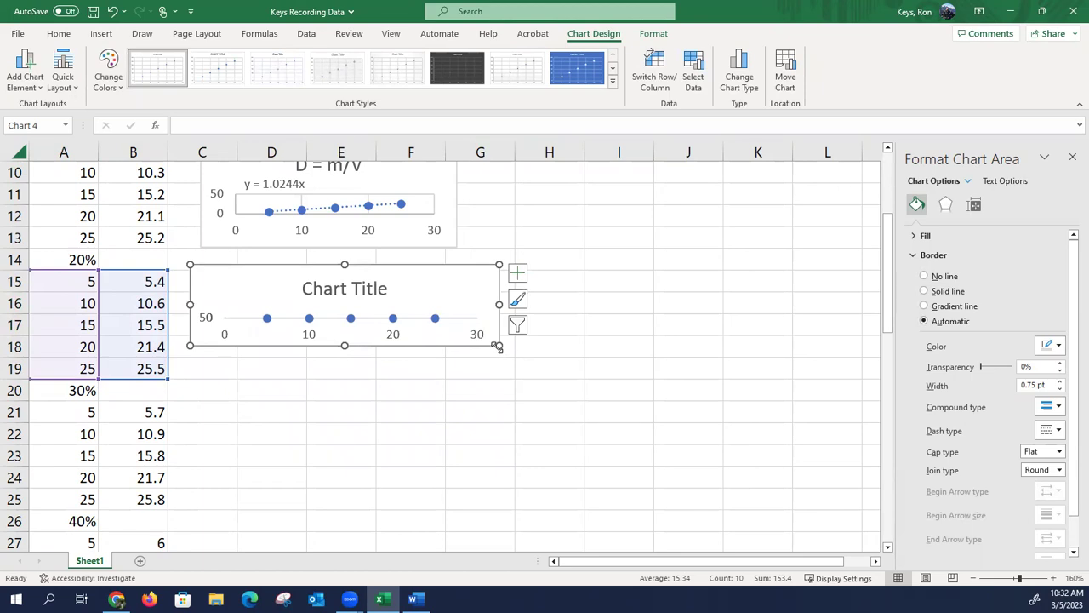
left_click_drag(499, 348, 500, 374)
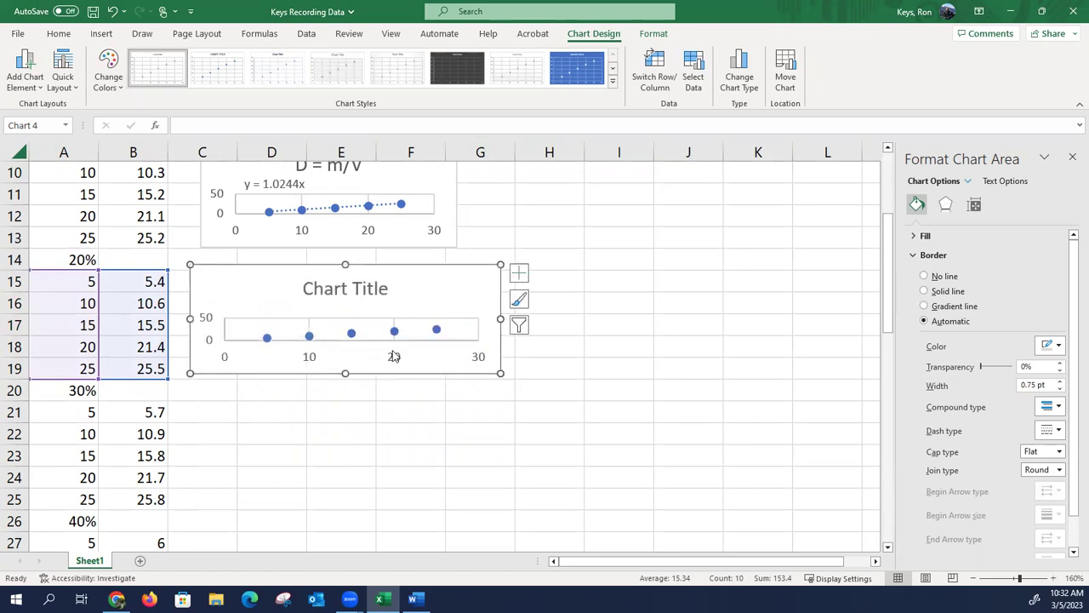
Step: Add a zero-intercept trendline showing y = 1.0407x at the chart's upper left
right_click(353, 338)
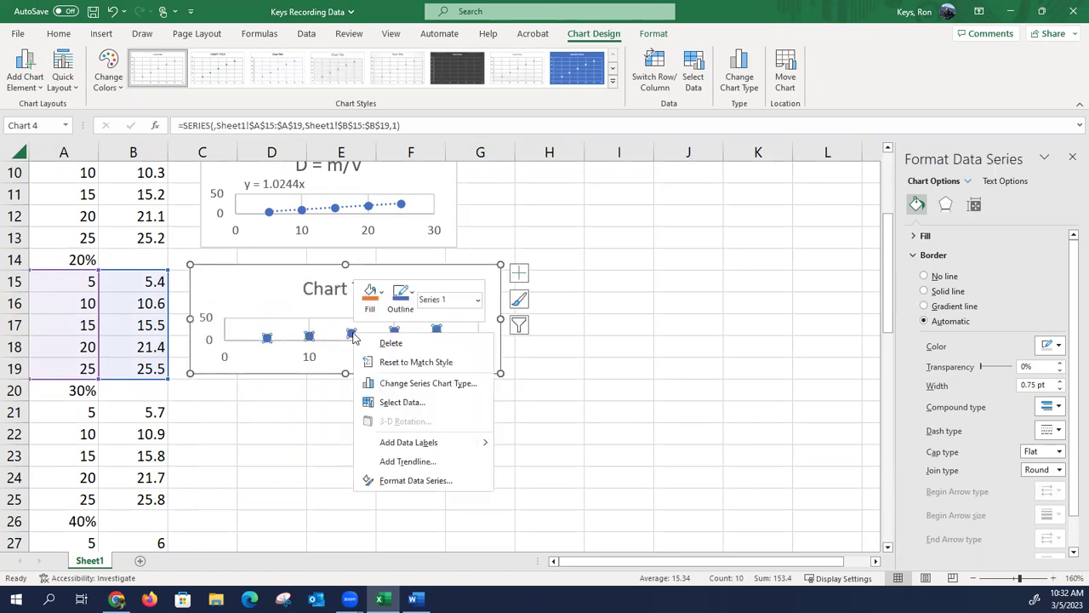
left_click(427, 462)
left_click(924, 505)
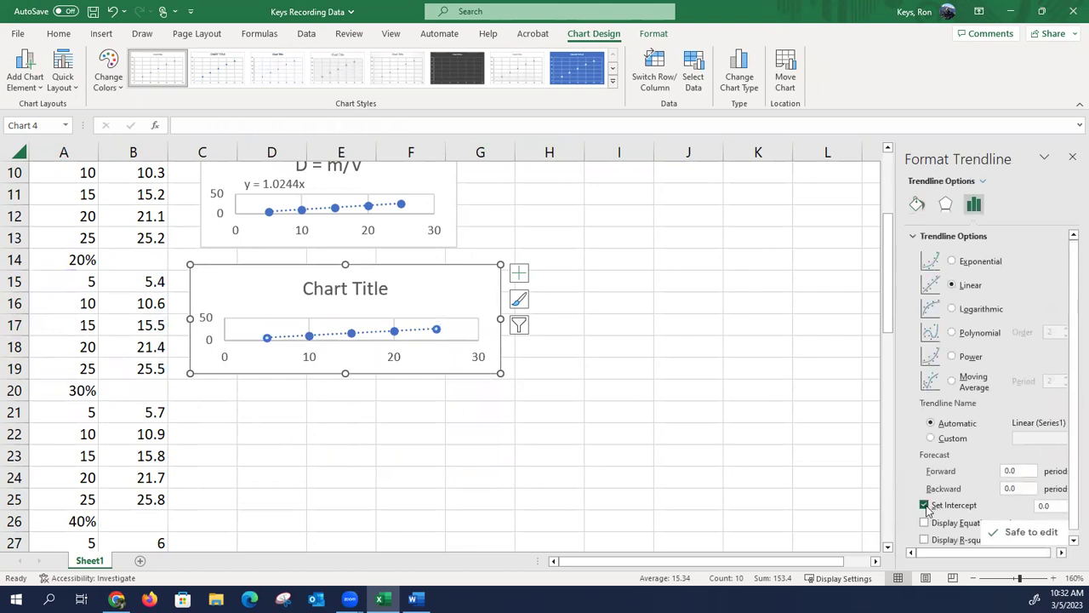
left_click(925, 523)
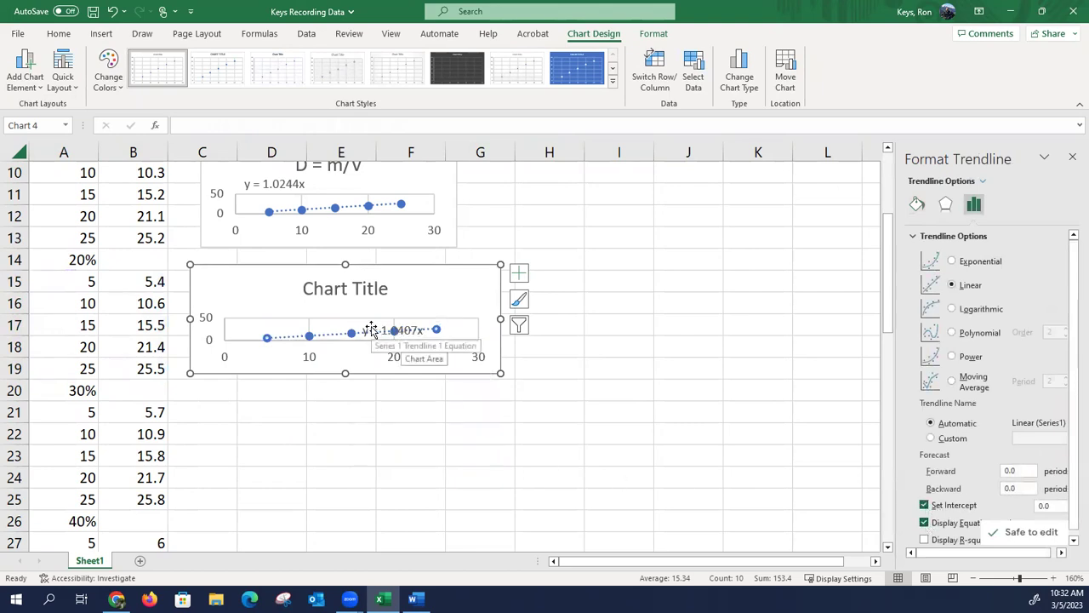
left_click_drag(361, 327, 251, 305)
left_click(353, 416)
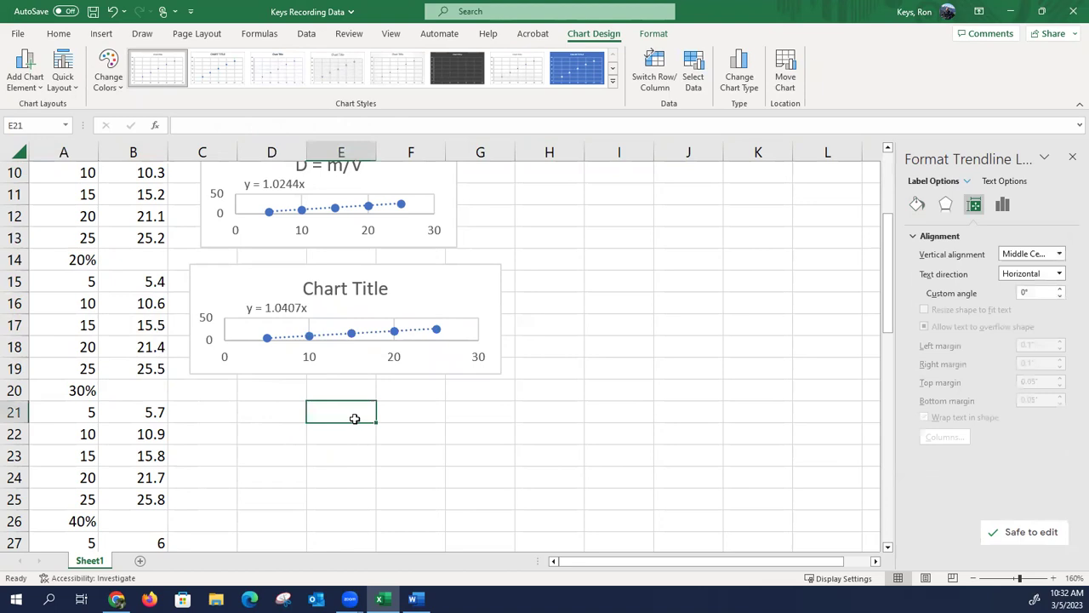
left_click(366, 287)
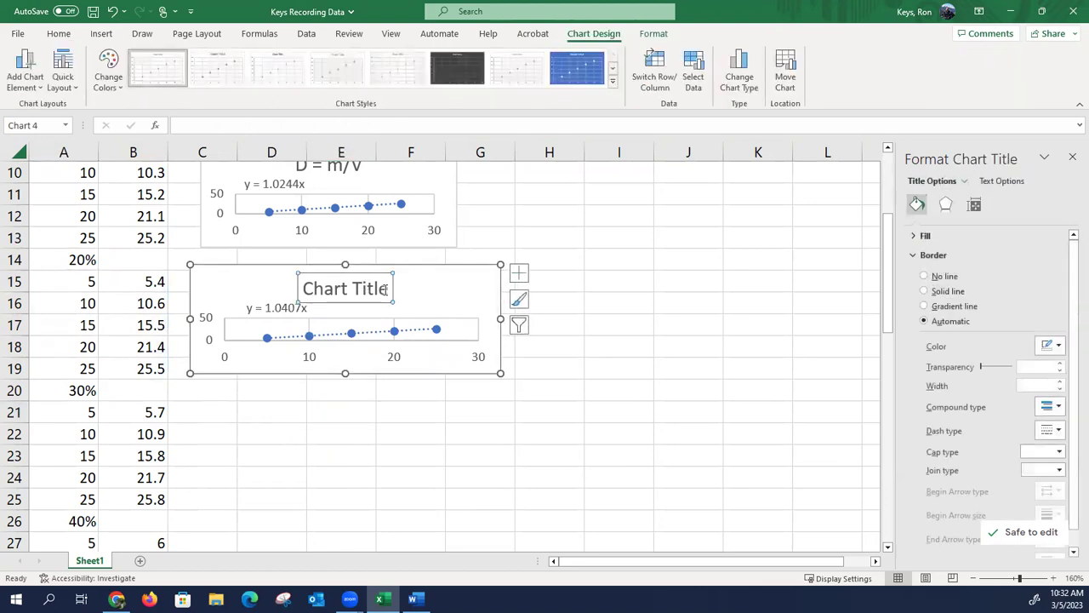
left_click(387, 289)
left_click(323, 416)
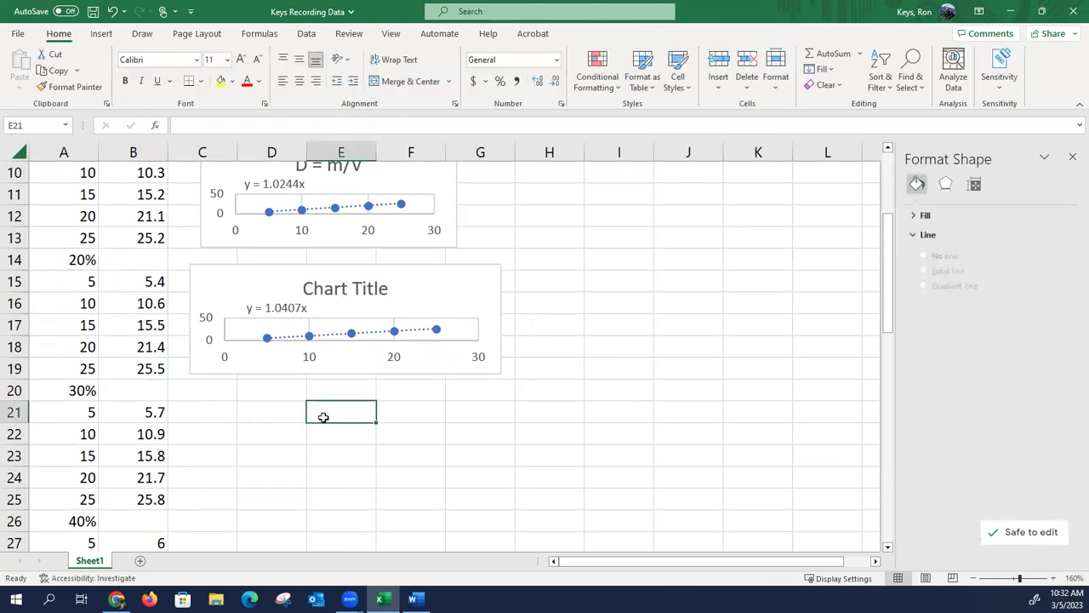
scroll(311, 311, "up", 3)
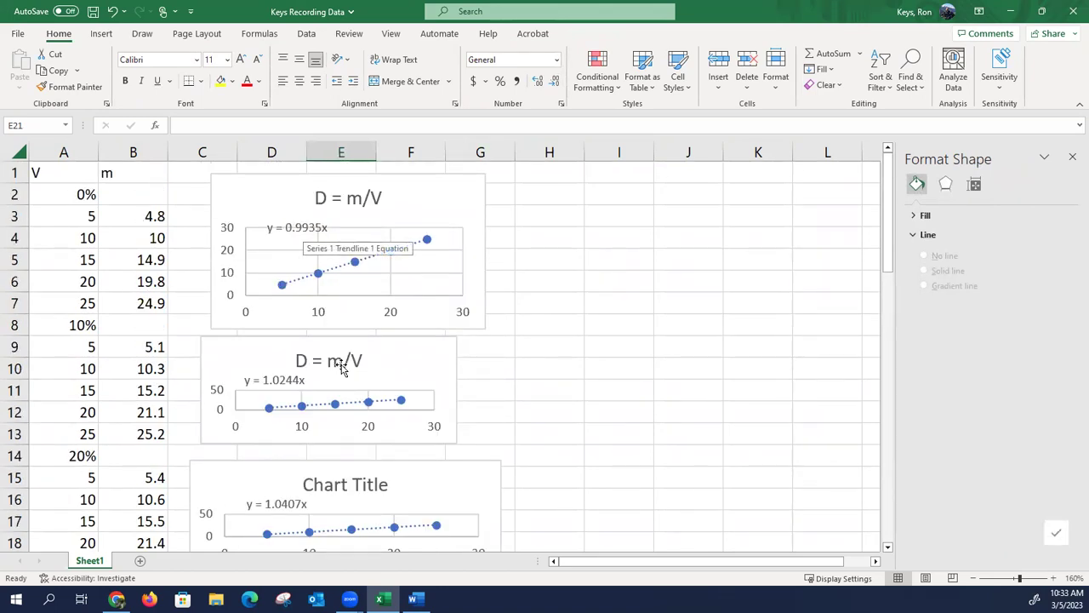
scroll(359, 426, "down", 1)
scroll(359, 426, "down", 1)
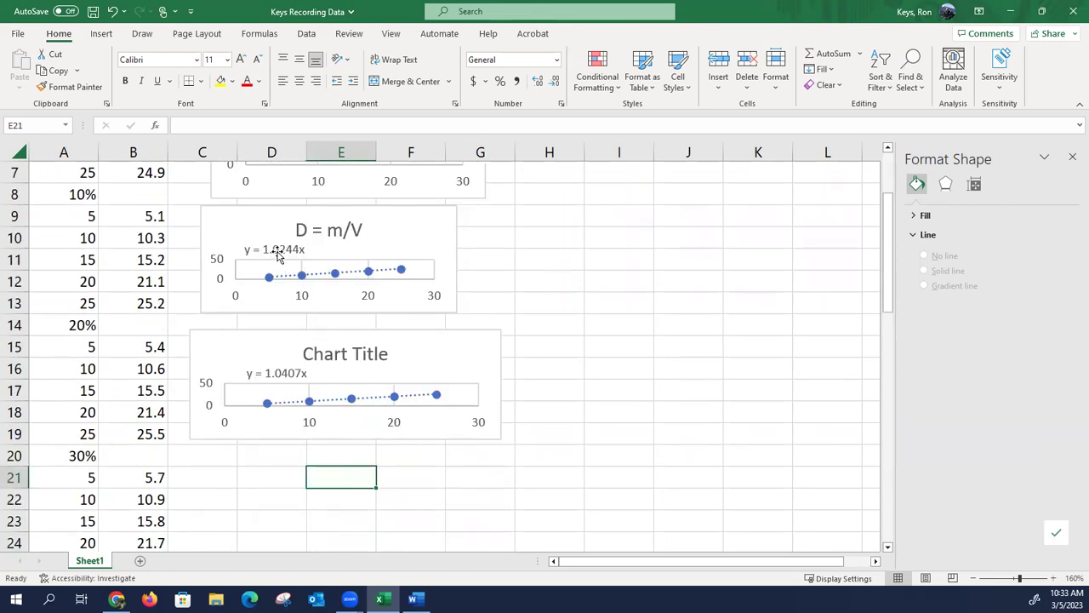
scroll(289, 381, "up", 2)
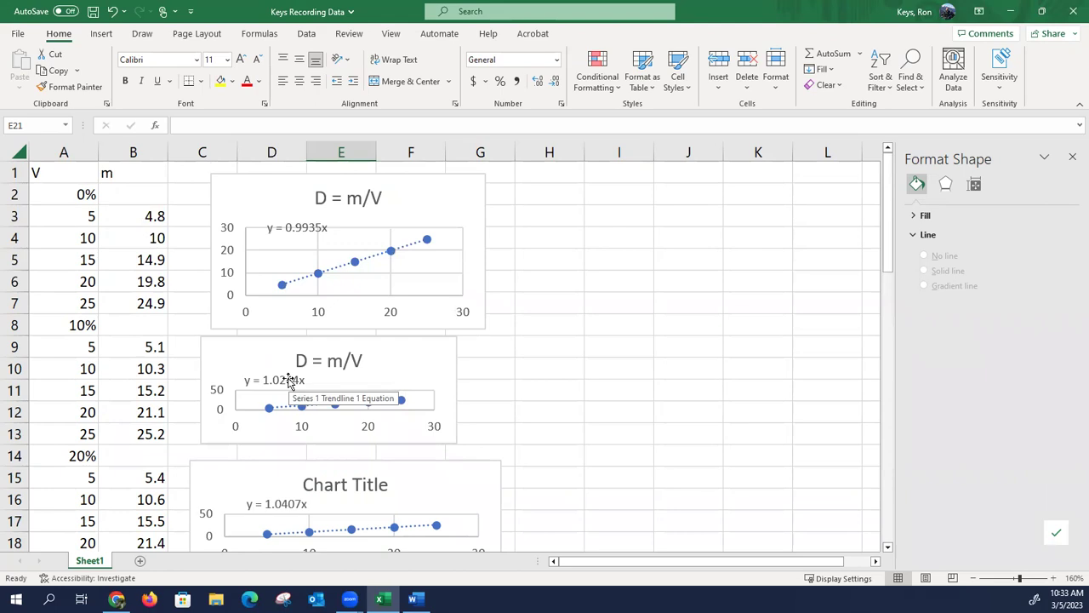
scroll(288, 380, "down", 6)
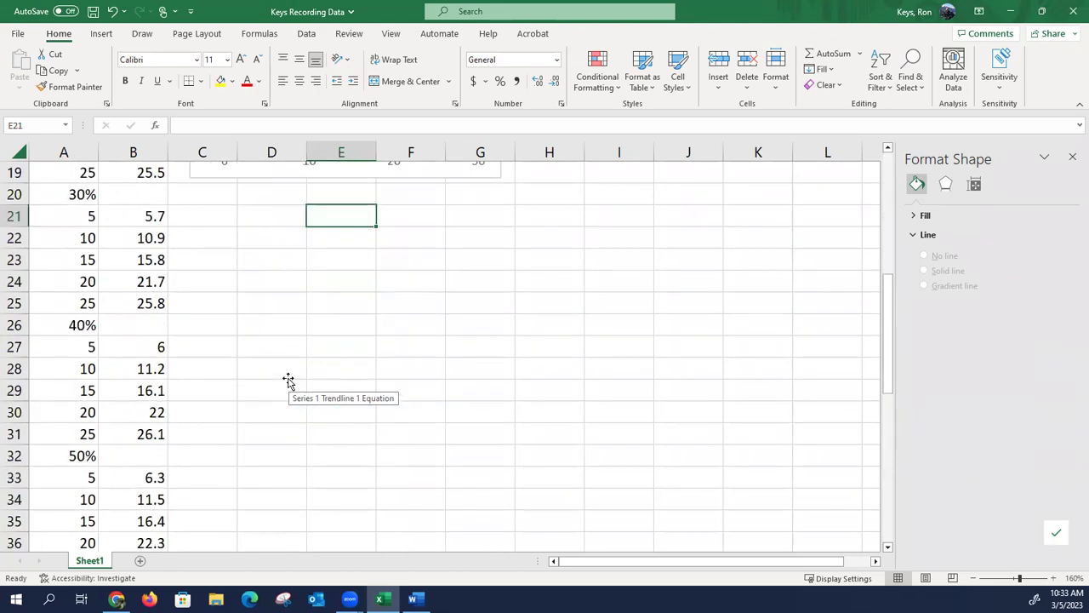
scroll(287, 381, "up", 2)
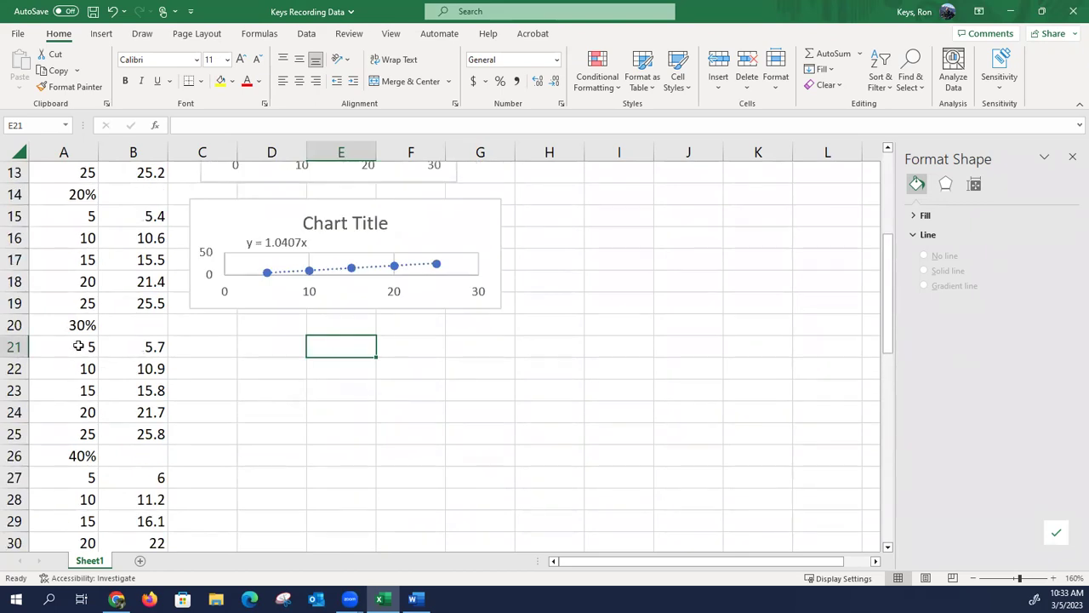
Step: Insert a scatter chart of the 30% readings in A21:B25, shrunk and placed below the earlier chart
left_click_drag(78, 346, 153, 434)
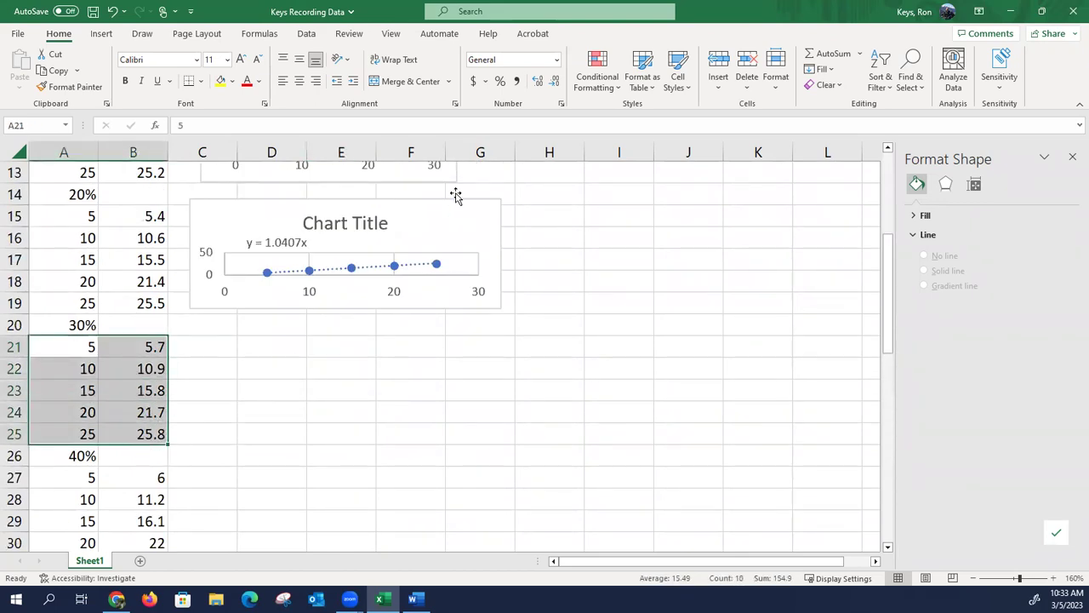
left_click(102, 36)
left_click(515, 85)
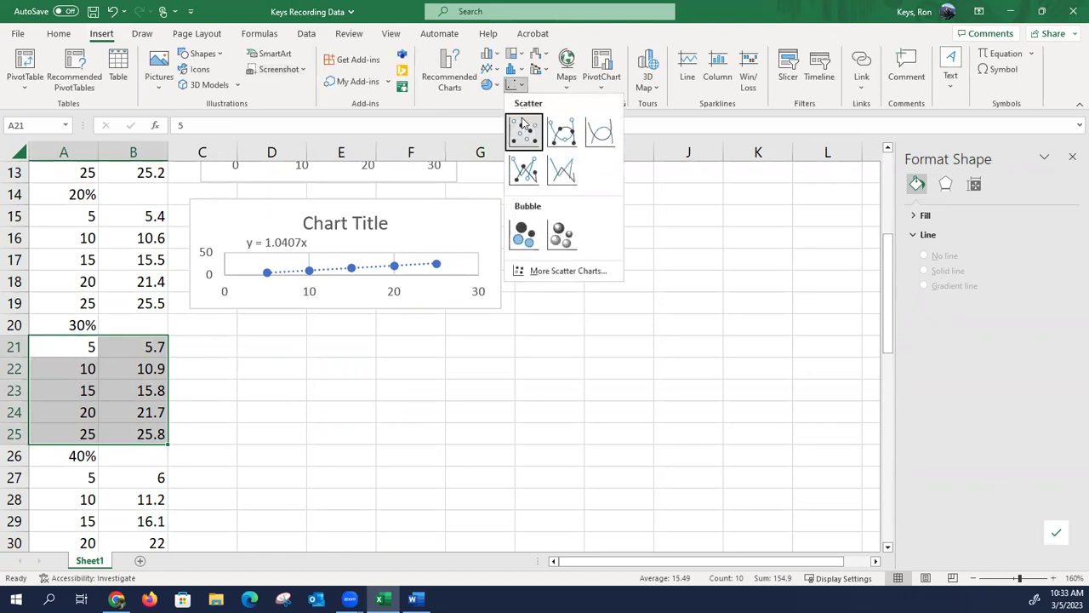
left_click(523, 128)
left_click_drag(192, 198, 418, 365)
left_click_drag(626, 395, 418, 347)
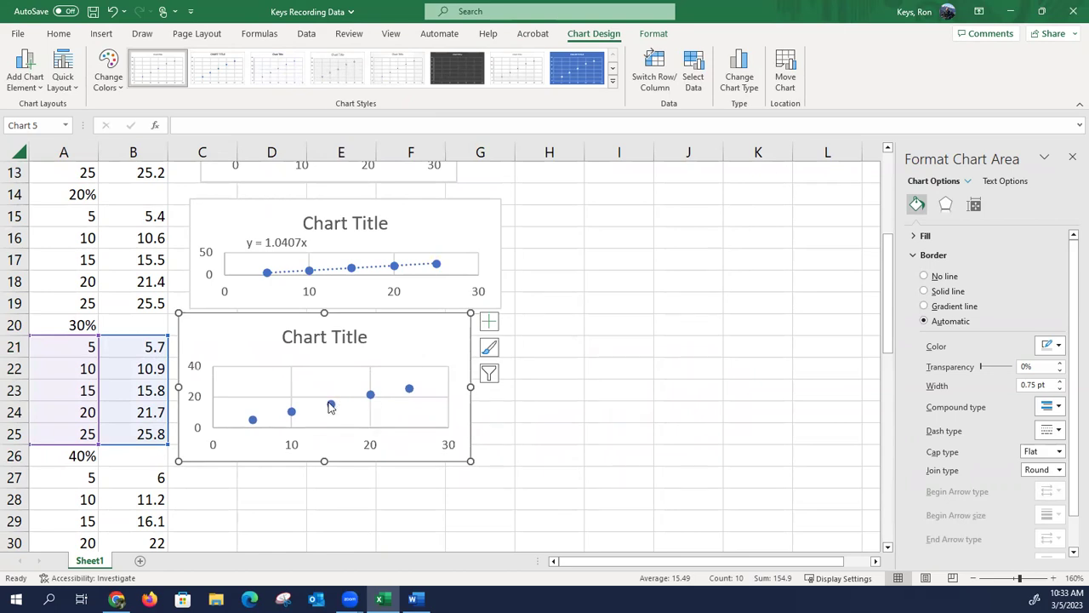
Step: Add a zero-intercept linear trendline showing y = 1.0571x, with the equation moved to the plot top
right_click(331, 407)
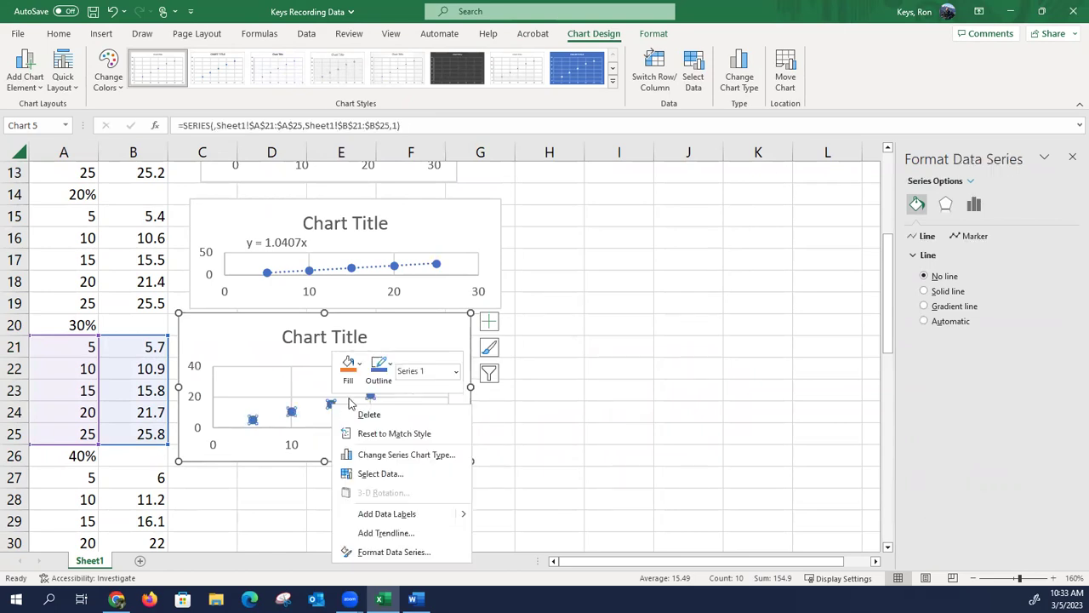
left_click(387, 533)
left_click(925, 505)
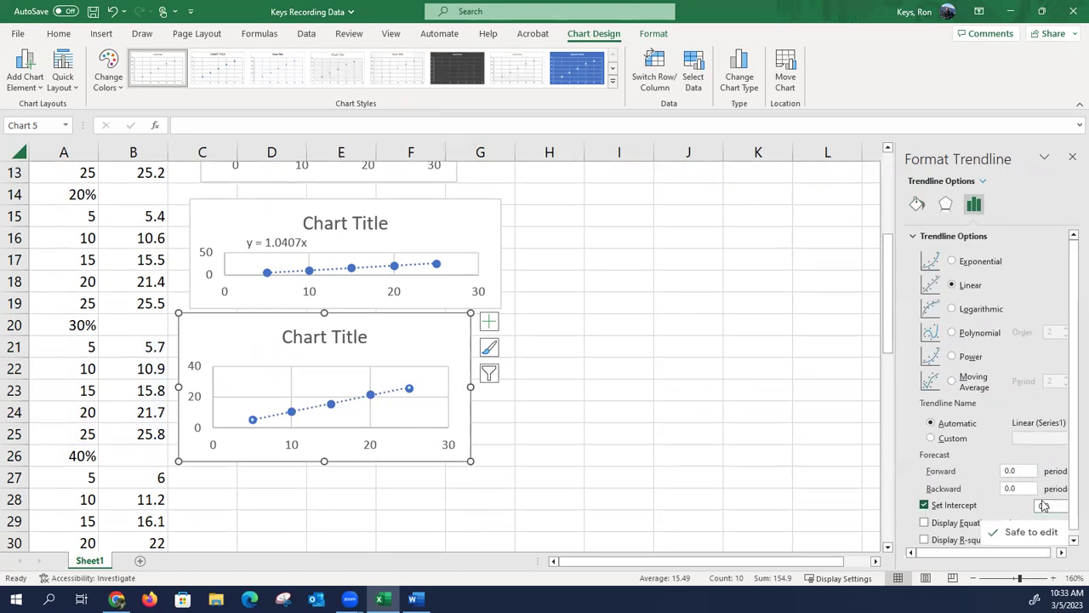
left_click(925, 524)
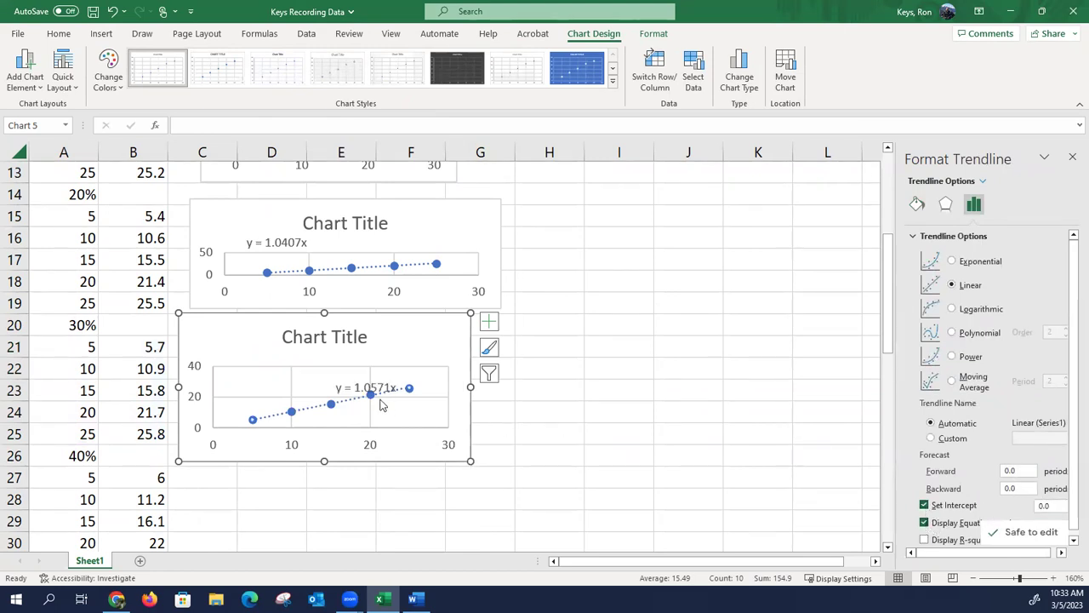
left_click_drag(357, 384, 251, 355)
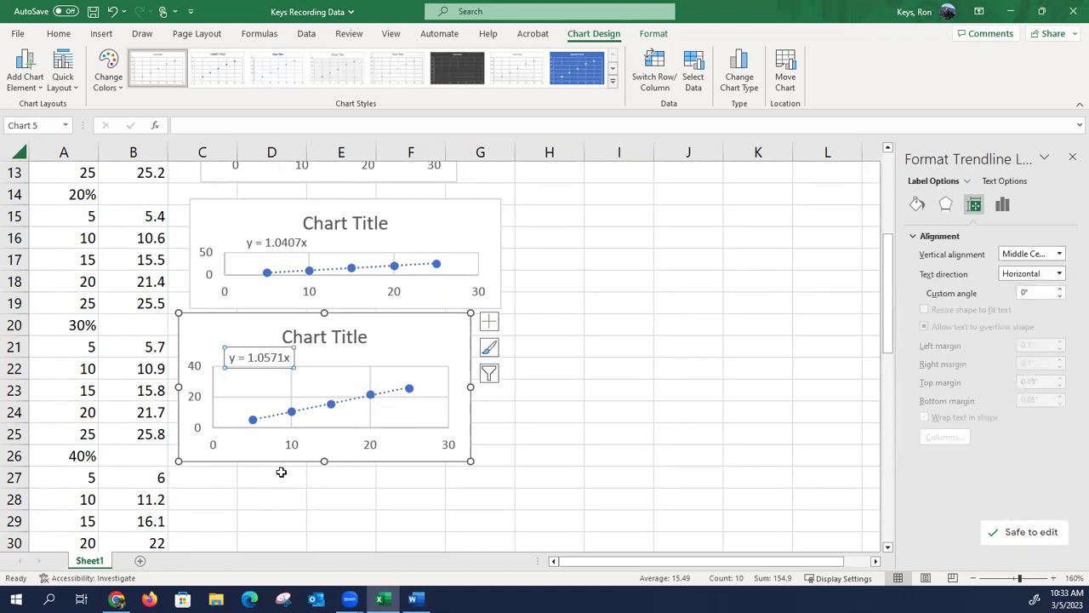
scroll(290, 493, "down", 2)
Step: Insert a scatter chart of the 40% readings, shrunk and placed below the 30% chart
left_click(272, 442)
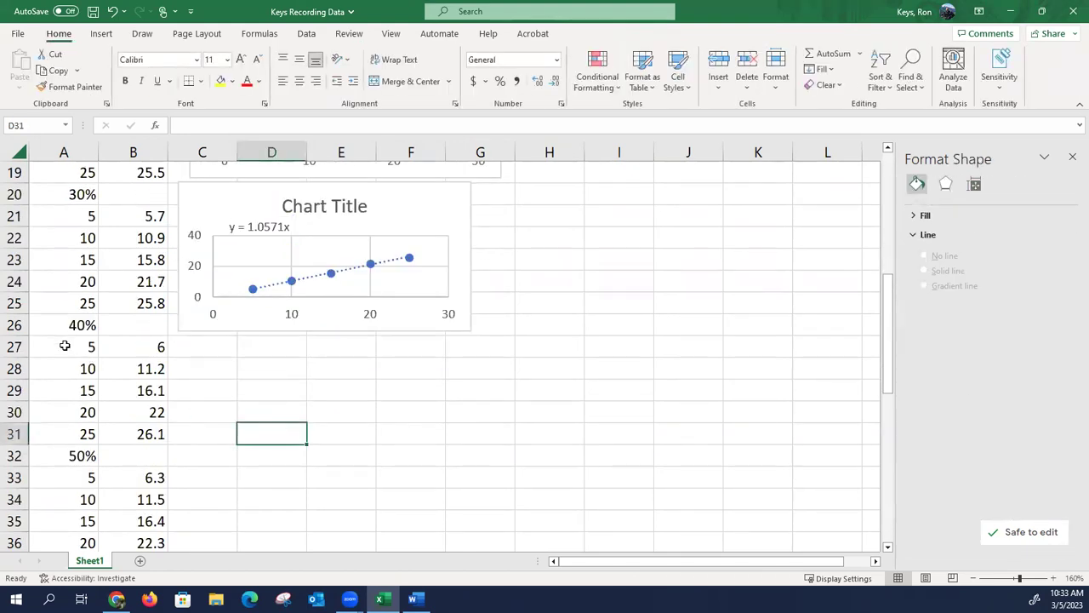
left_click_drag(66, 347, 143, 423)
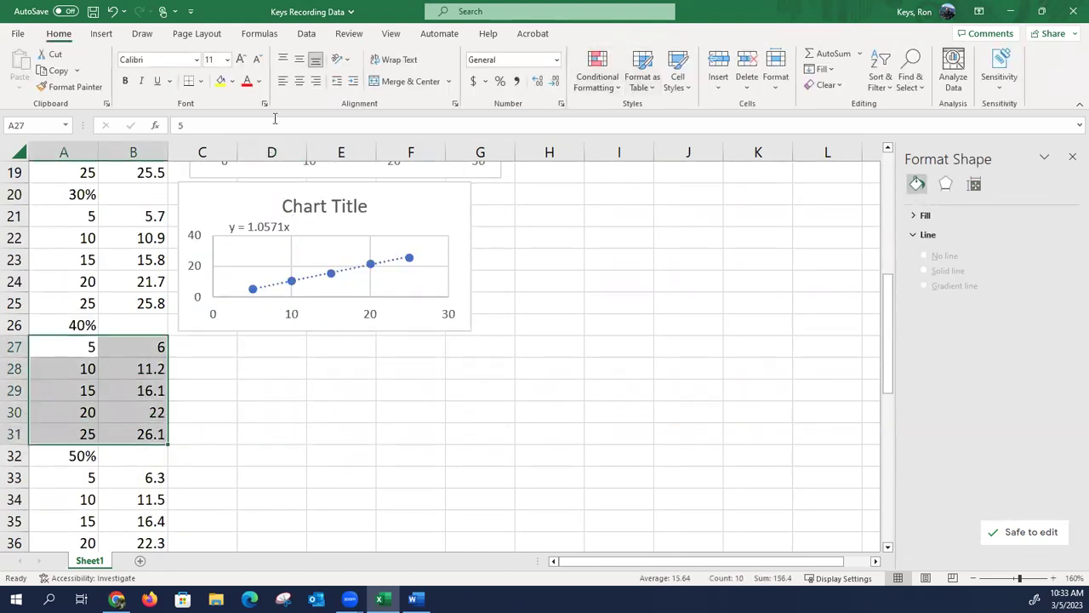
left_click(102, 36)
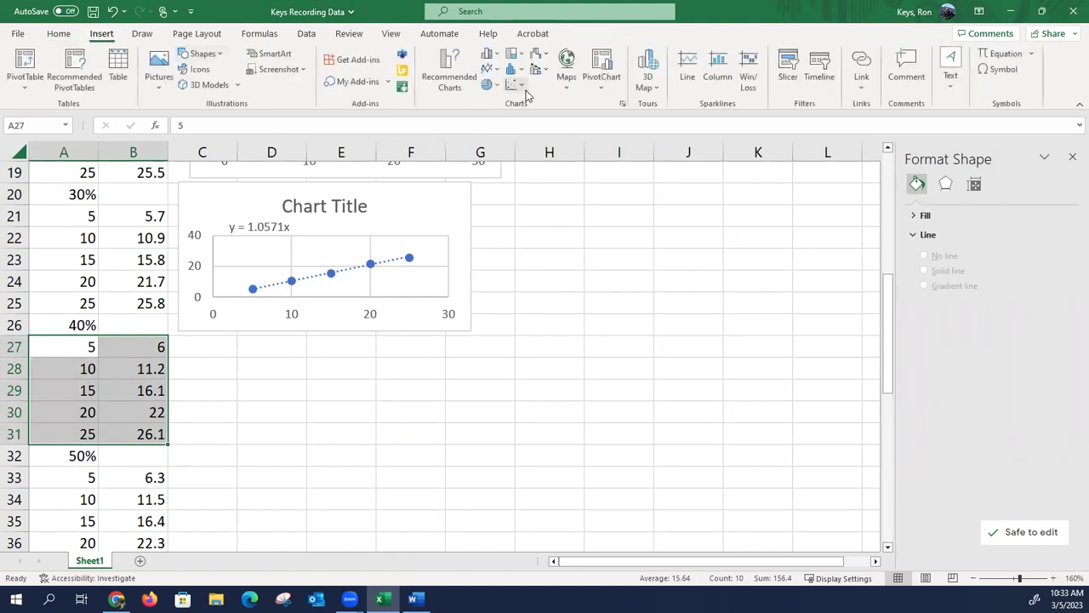
left_click(520, 84)
left_click(524, 134)
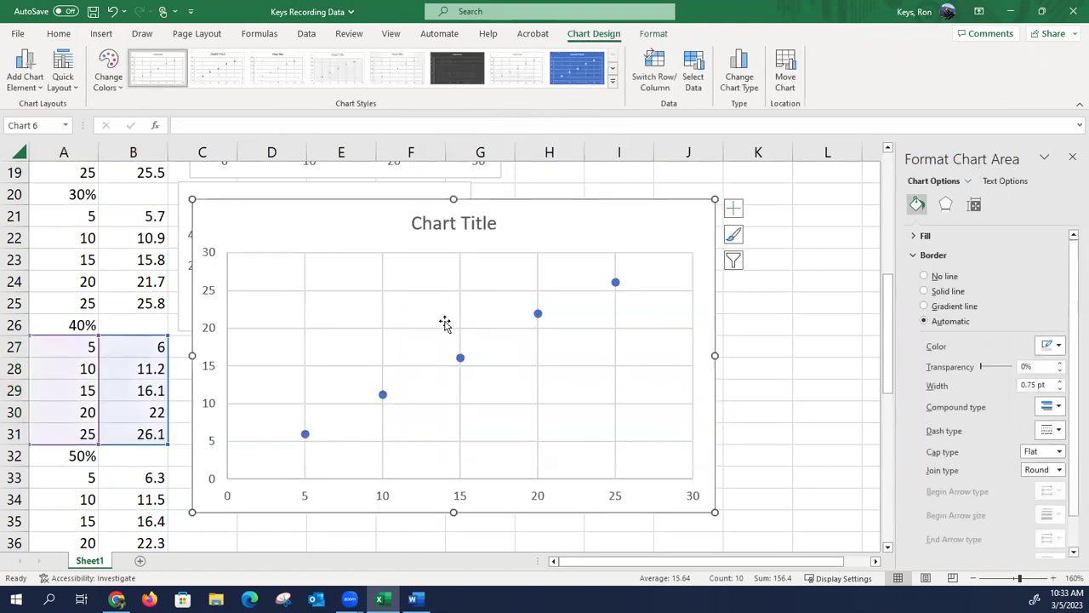
mouse_move(462, 362)
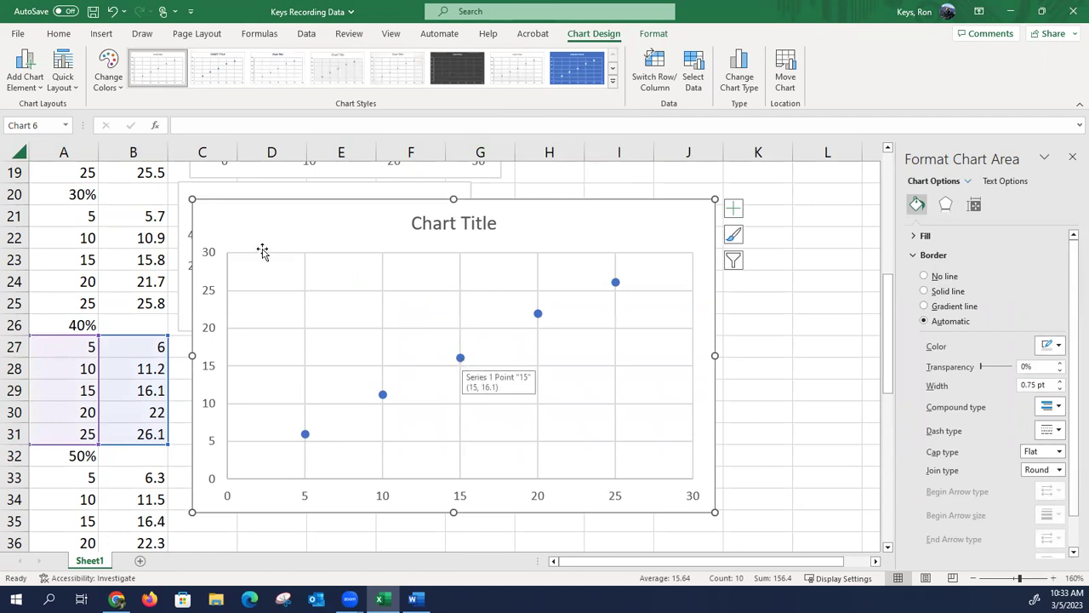
left_click_drag(192, 199, 500, 384)
left_click_drag(651, 406, 377, 350)
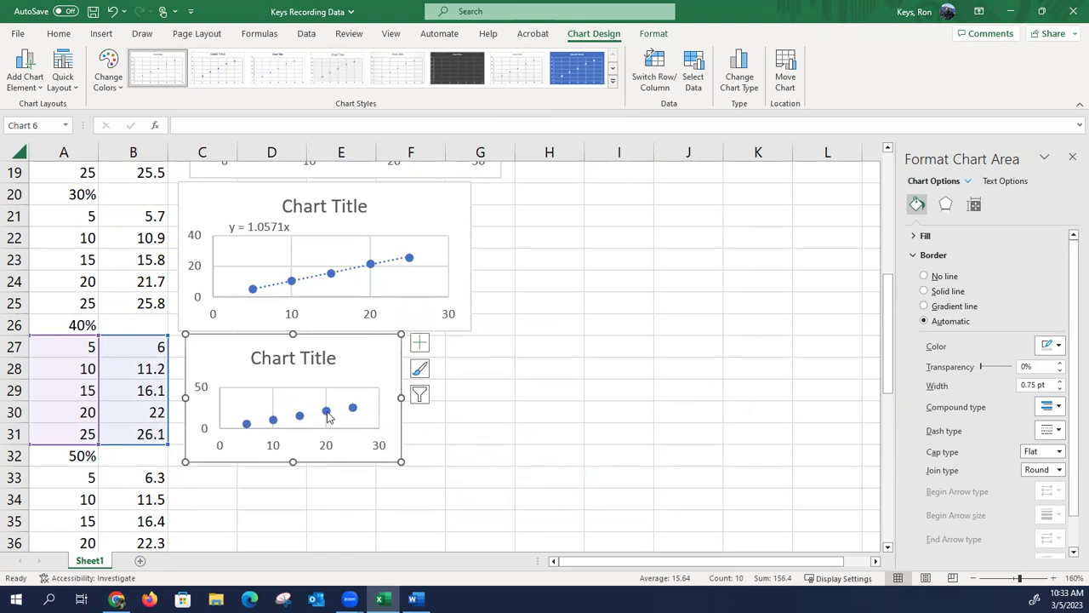
Step: Add a zero-intercept linear trendline with its equation y = 1.0735x moved to the plot top
right_click(326, 413)
left_click(383, 541)
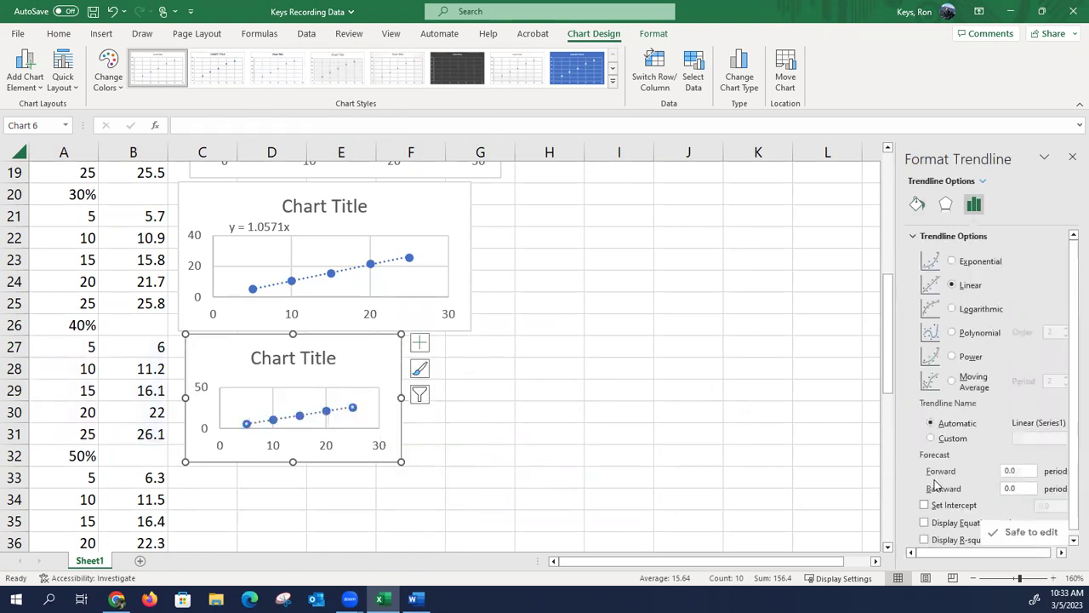
left_click(928, 505)
left_click(925, 522)
left_click(669, 470)
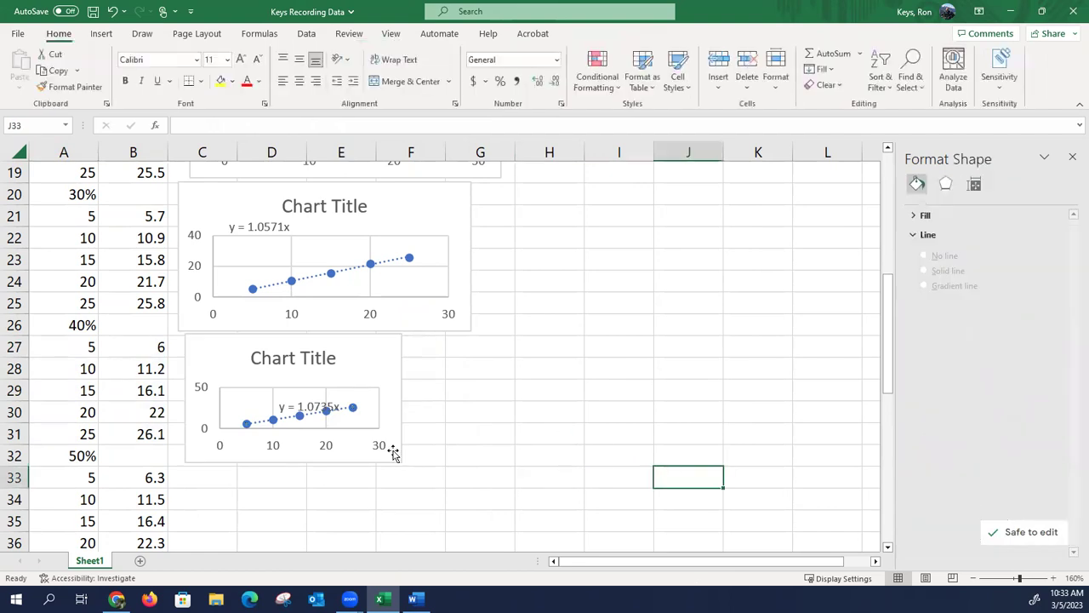
left_click_drag(316, 408, 270, 383)
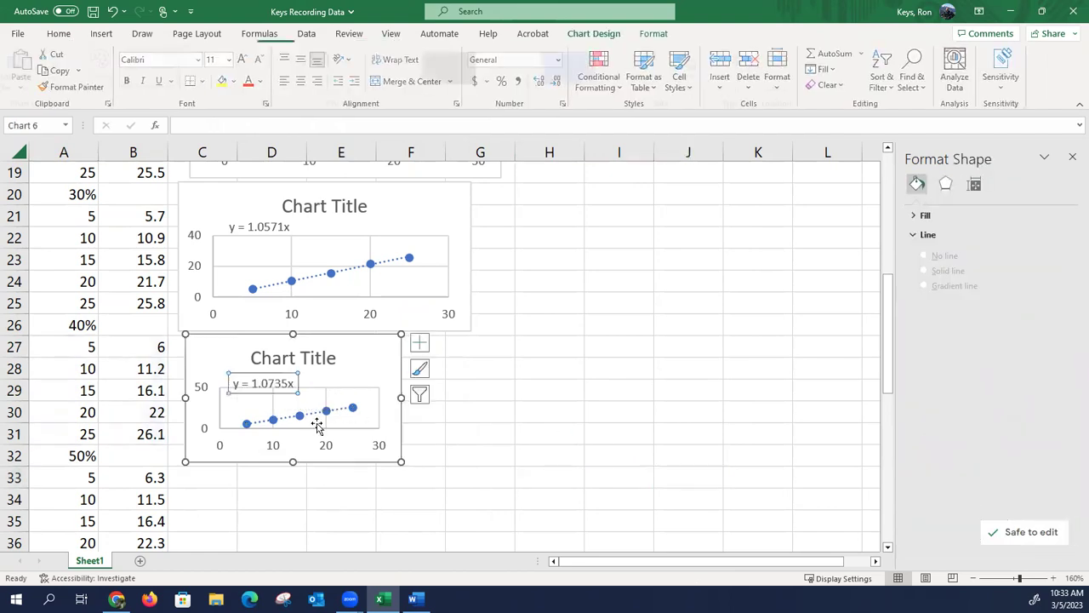
scroll(312, 456, "down", 2)
Step: Insert a scatter chart of the 50% readings in A33:B37, shrunk and placed below the 40% chart
left_click(264, 408)
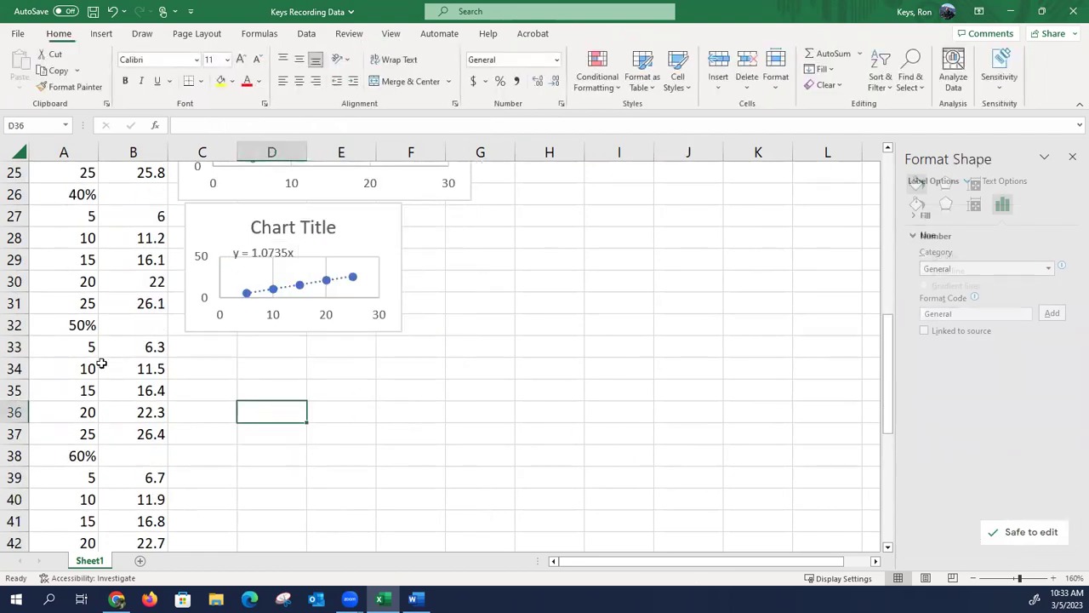
left_click_drag(69, 342, 162, 436)
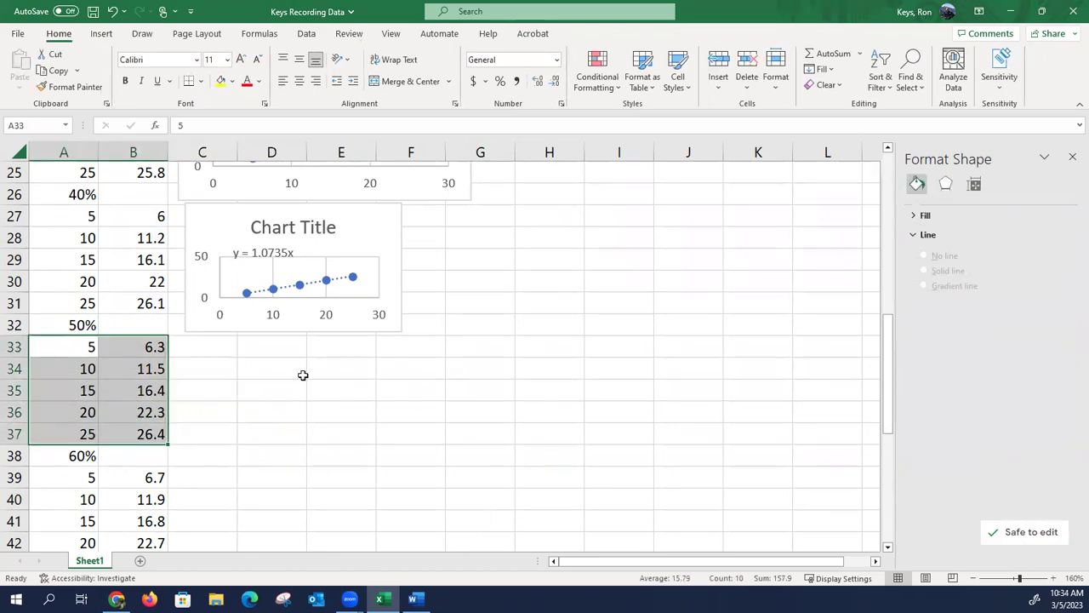
left_click(104, 36)
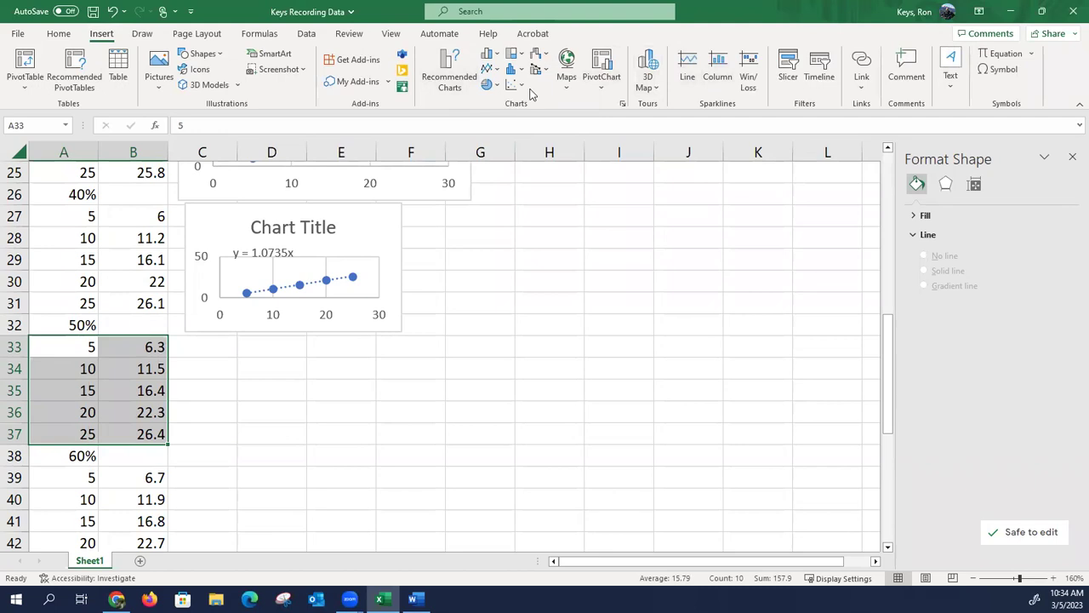
left_click(521, 91)
left_click(525, 136)
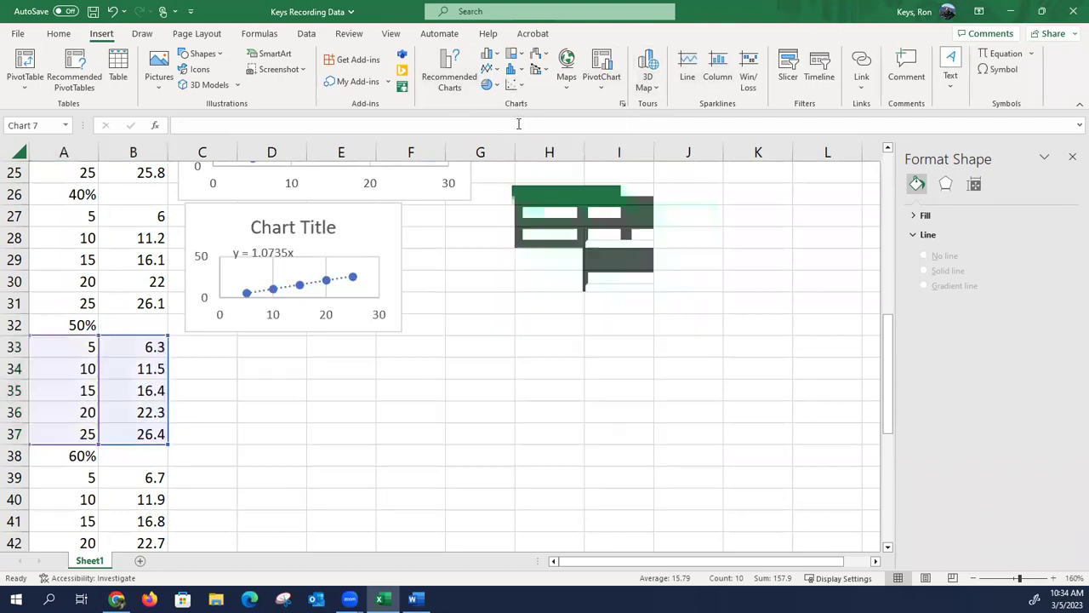
left_click_drag(191, 198, 417, 396)
left_click_drag(651, 428, 408, 362)
Step: Add a zero-intercept trendline labelled y = 1.0898x at top-left, then select the 60% readings A39:B43
right_click(335, 411)
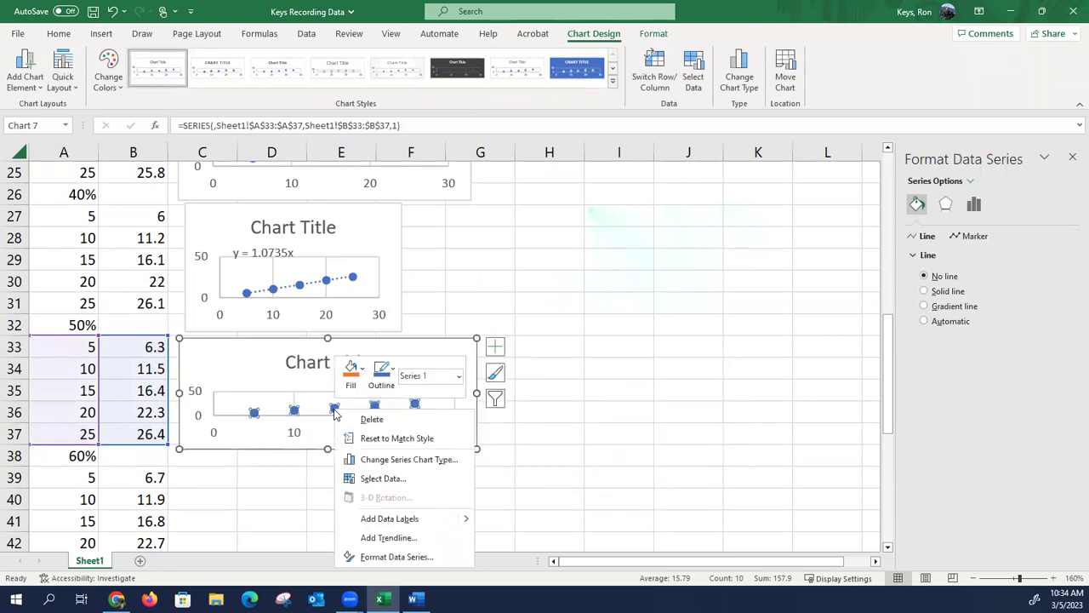
left_click(383, 538)
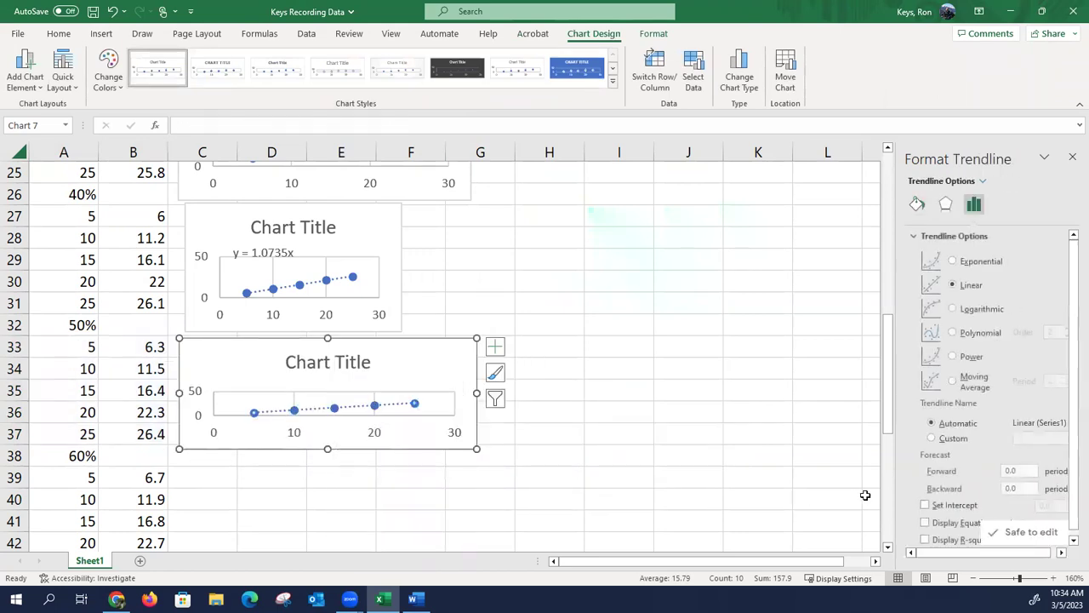
left_click(924, 522)
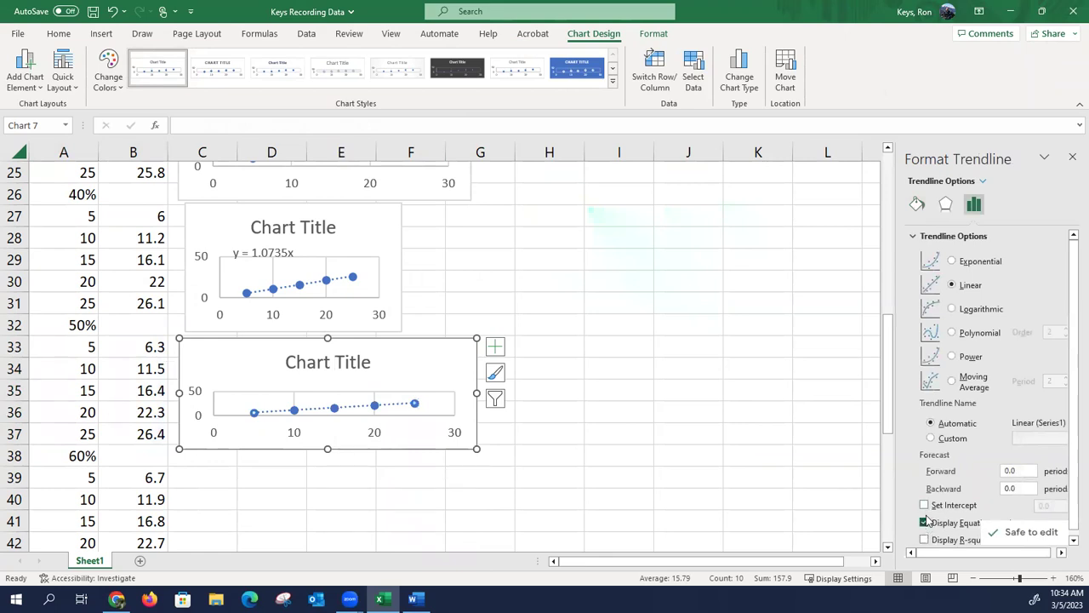
left_click(924, 505)
left_click(757, 499)
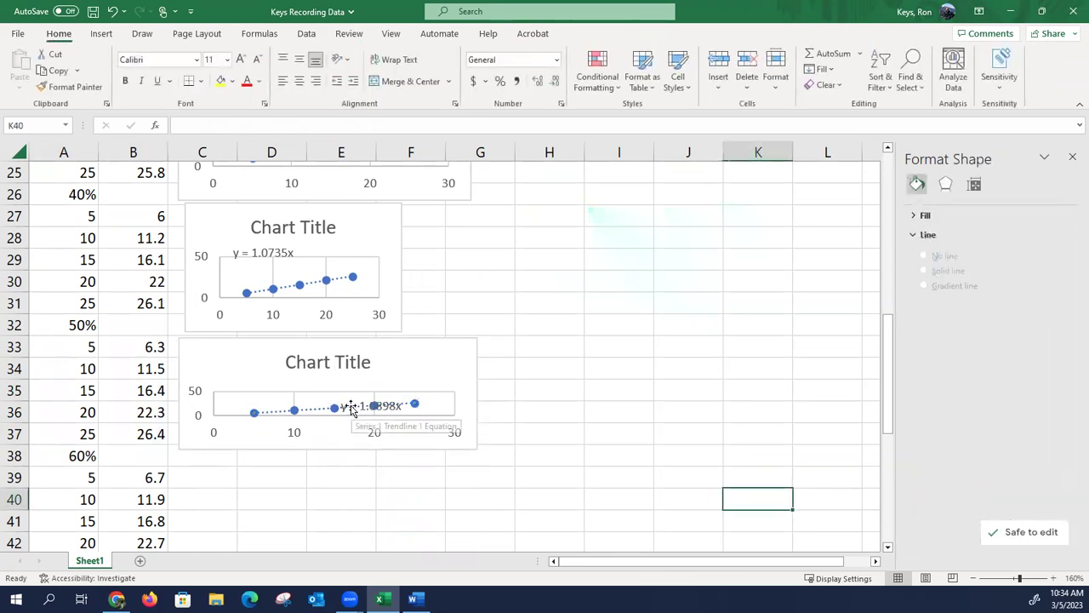
left_click_drag(356, 408, 245, 388)
scroll(242, 406, "down", 2)
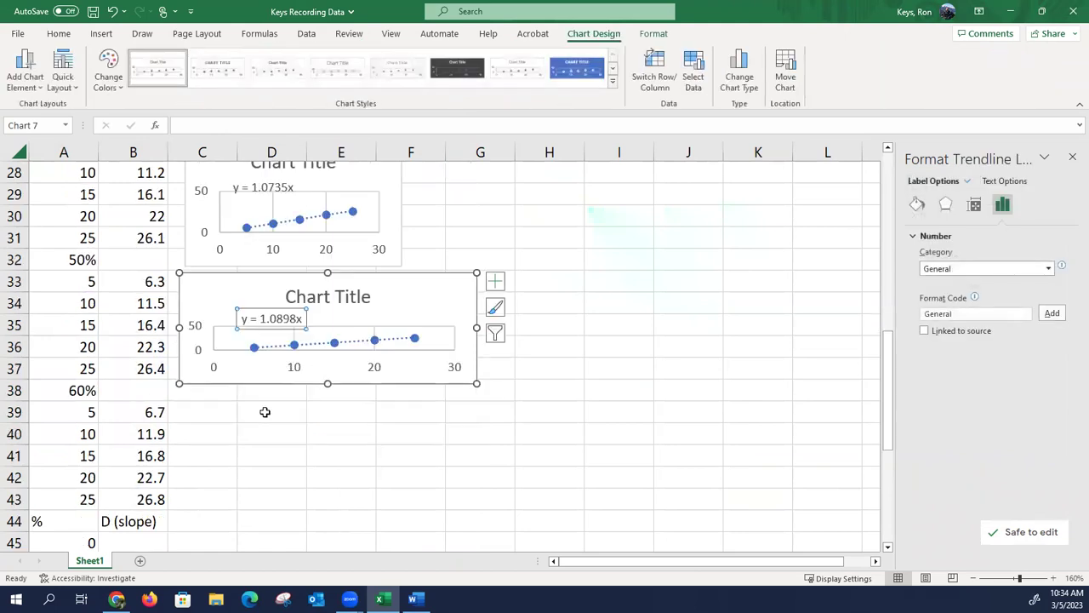
left_click_drag(62, 346, 139, 429)
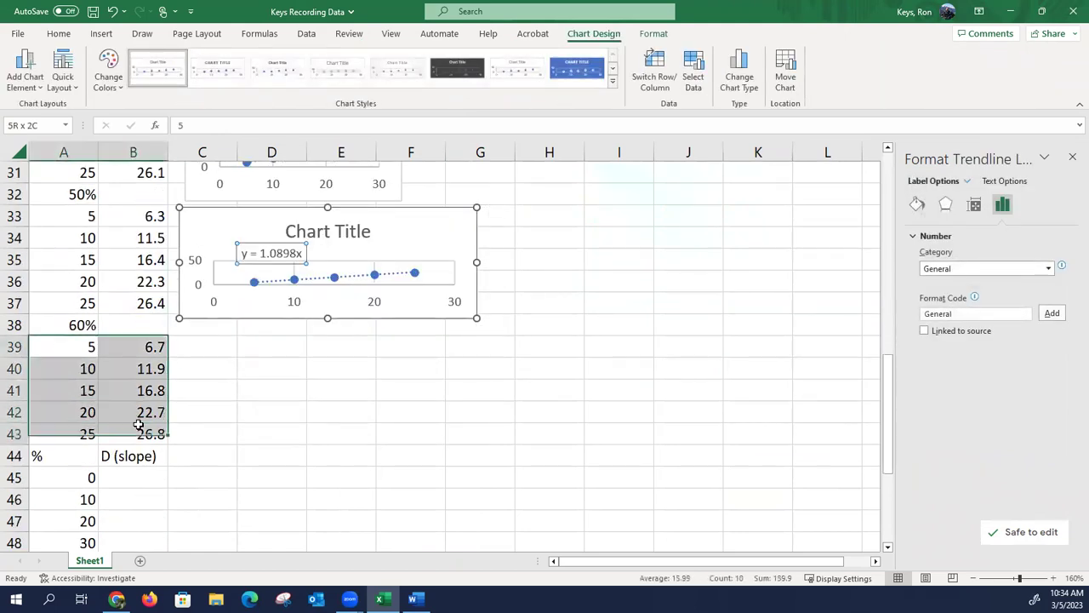
Step: Insert a scatter chart of the 60% readings, shrunk and placed below the 50% chart
left_click(101, 33)
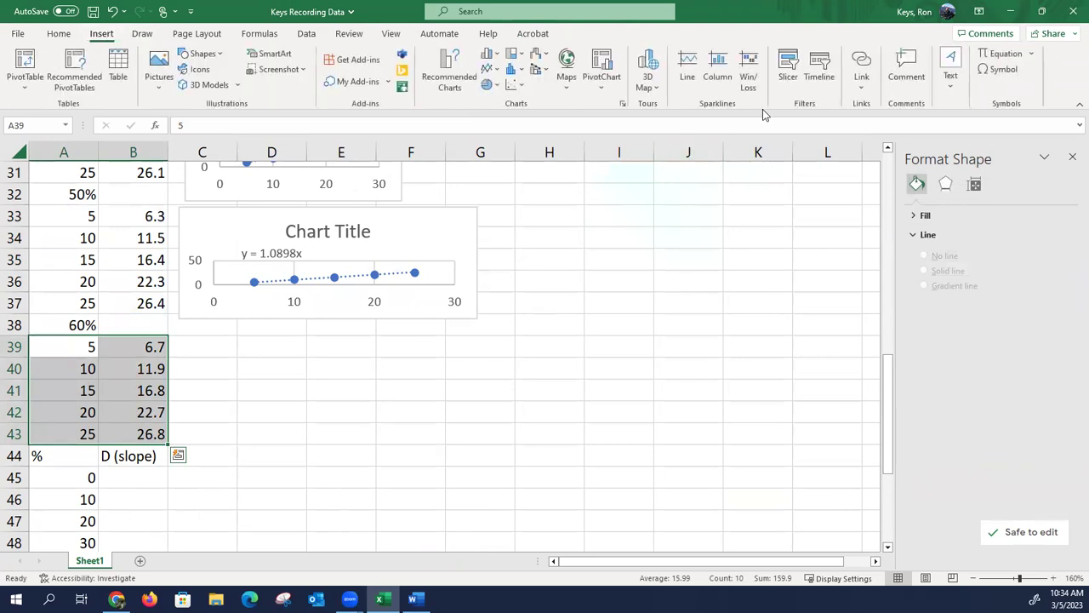
left_click(516, 85)
left_click(523, 164)
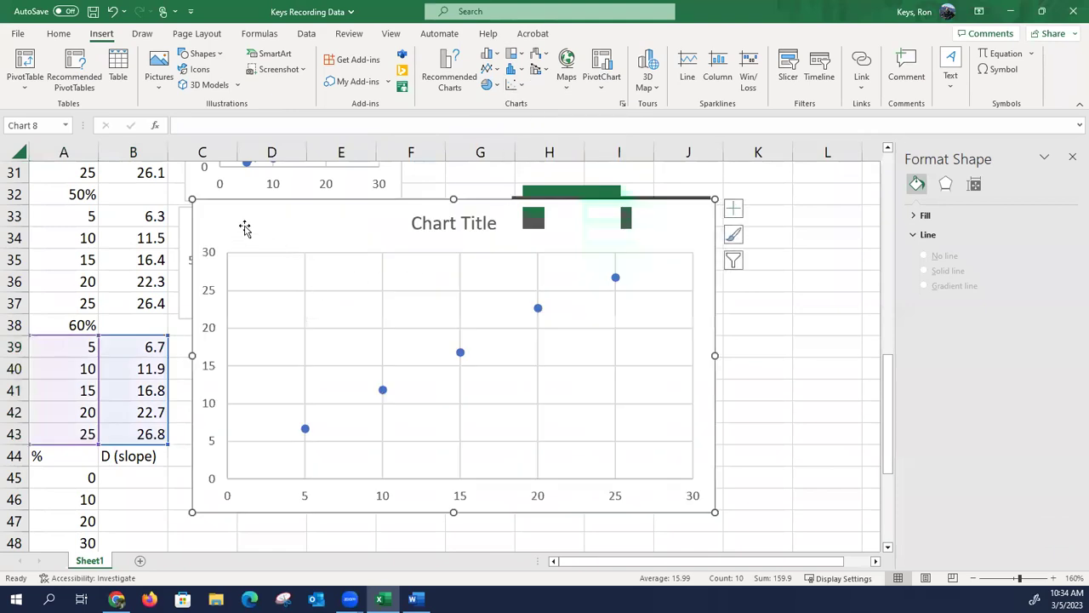
left_click_drag(194, 199, 388, 372)
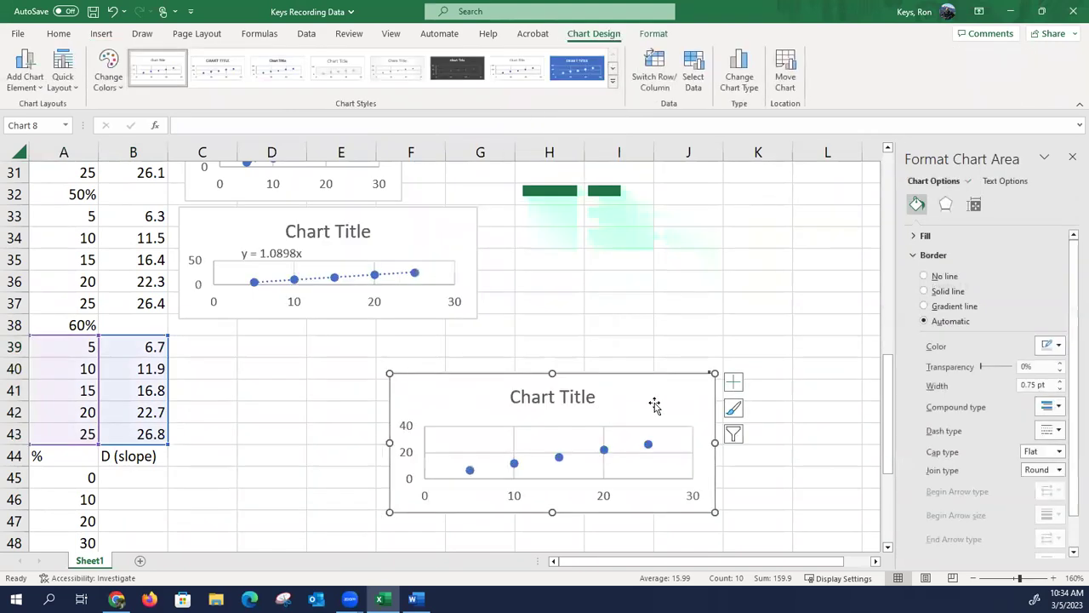
left_click_drag(654, 406, 428, 336)
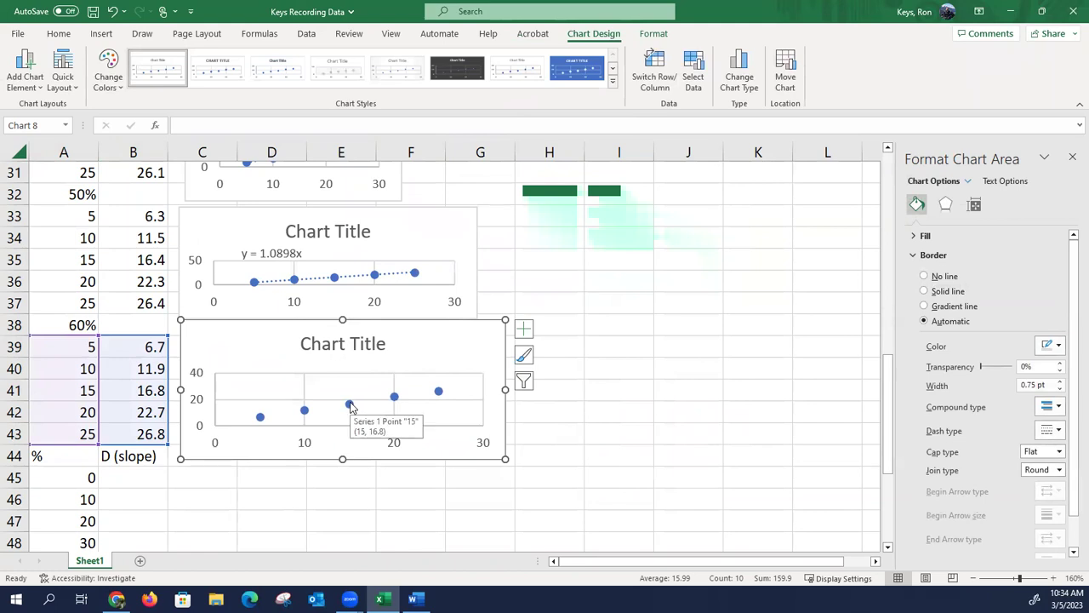
Step: Add a zero-intercept linear trendline with its equation y = 1.1116x moved to the upper-left
right_click(351, 406)
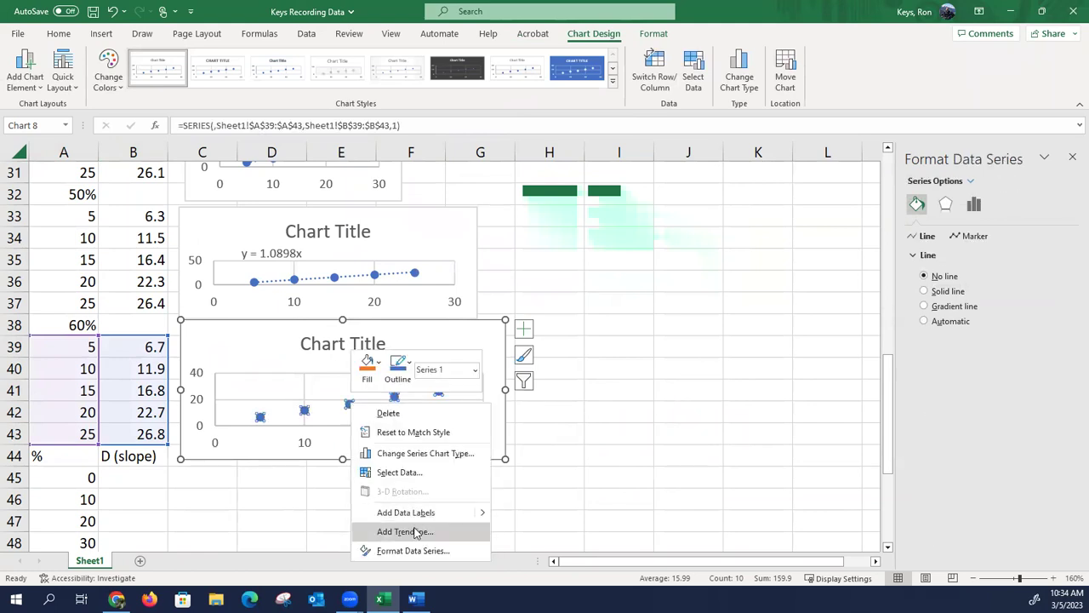
left_click(414, 532)
left_click(924, 505)
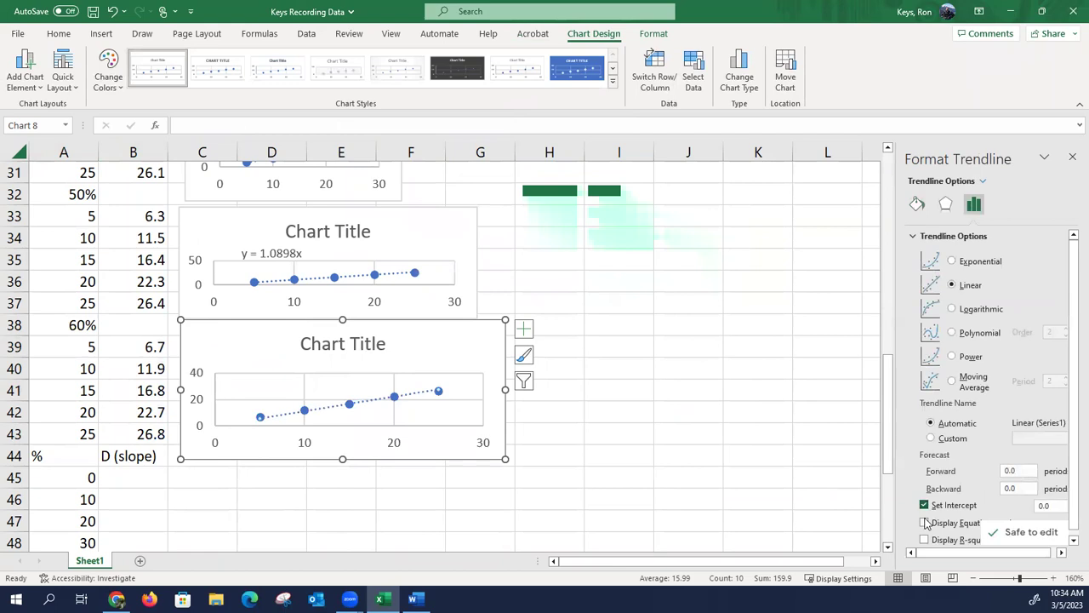
left_click(924, 522)
left_click(758, 454)
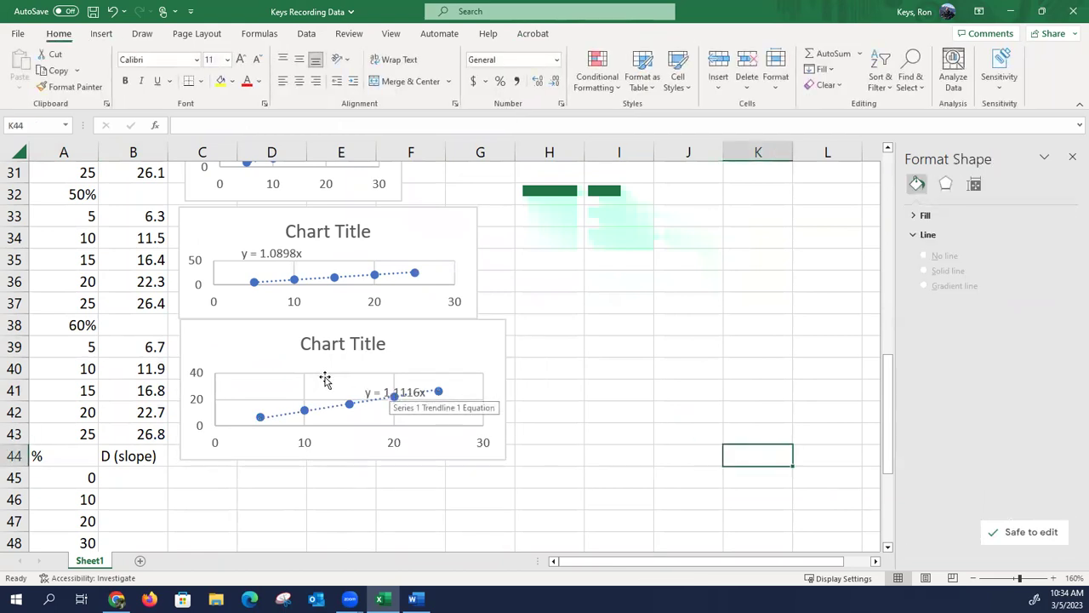
left_click_drag(372, 389, 254, 366)
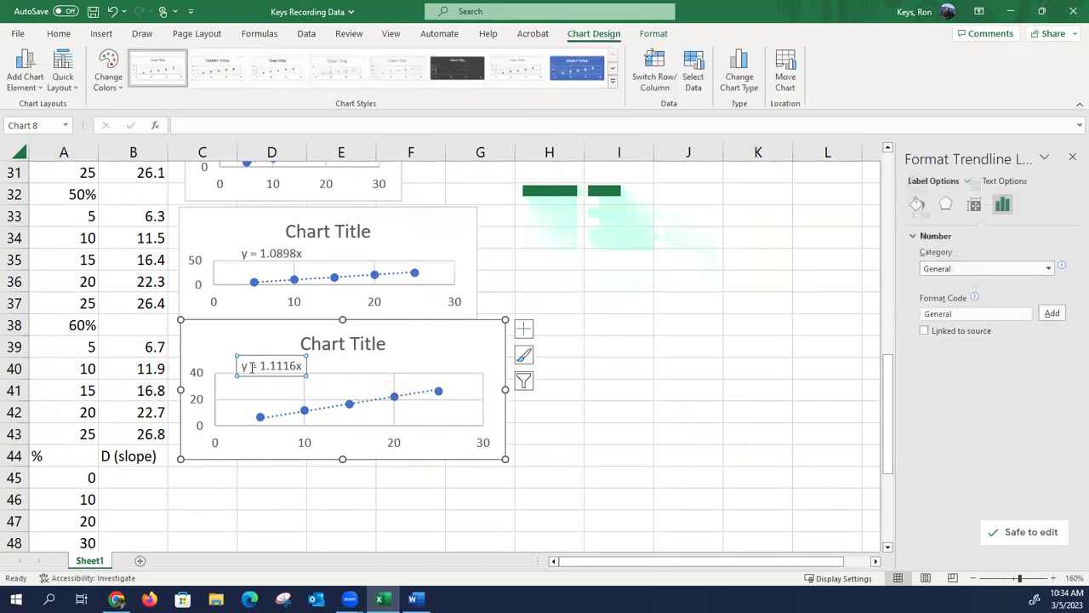
left_click(249, 473)
scroll(286, 345, "up", 4)
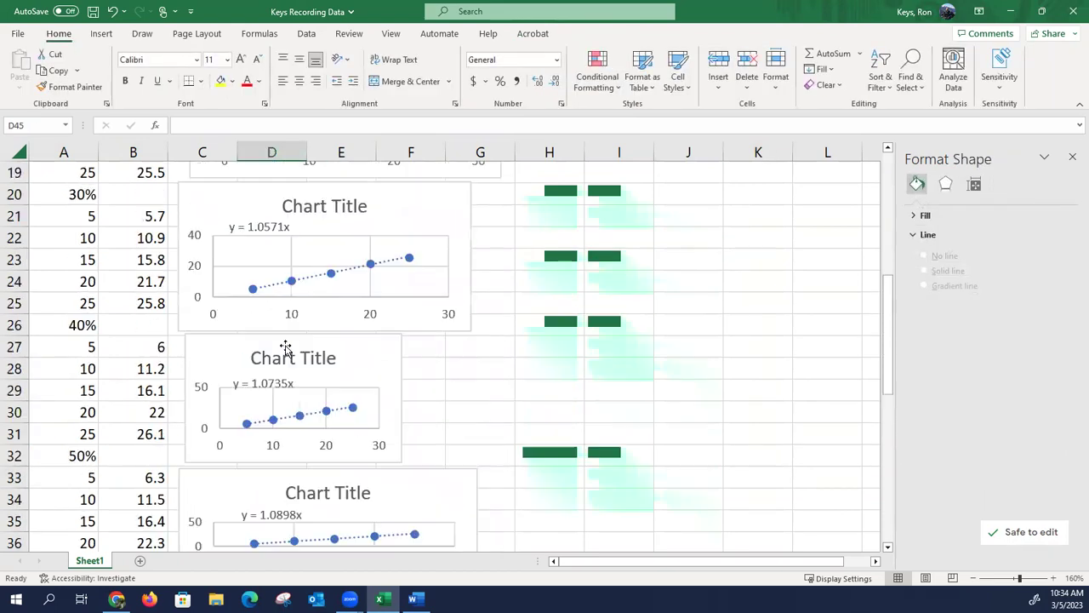
scroll(286, 347, "down", 4)
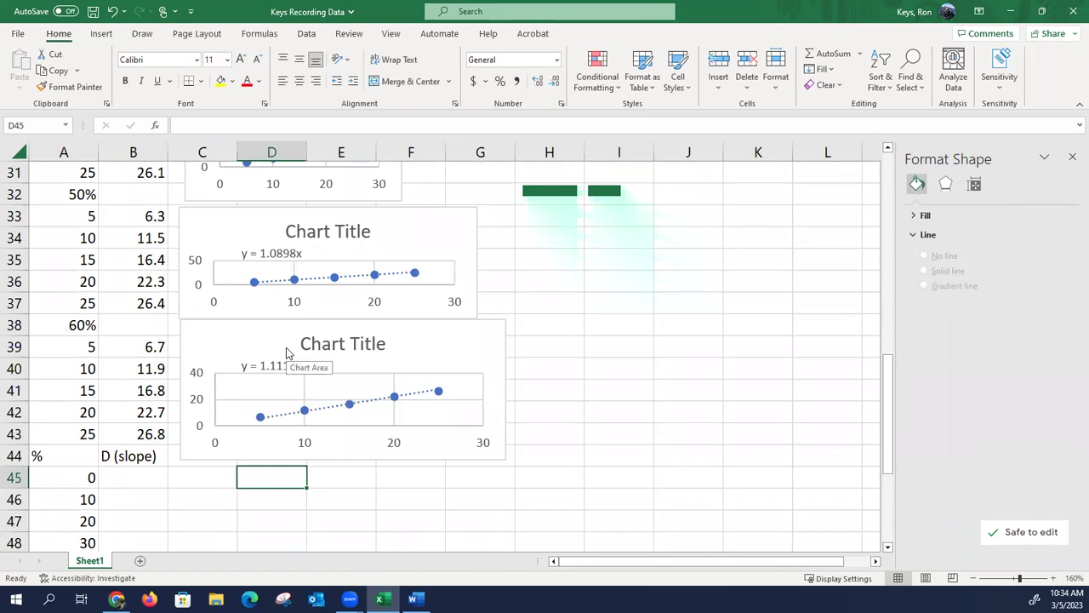
scroll(287, 352, "up", 10)
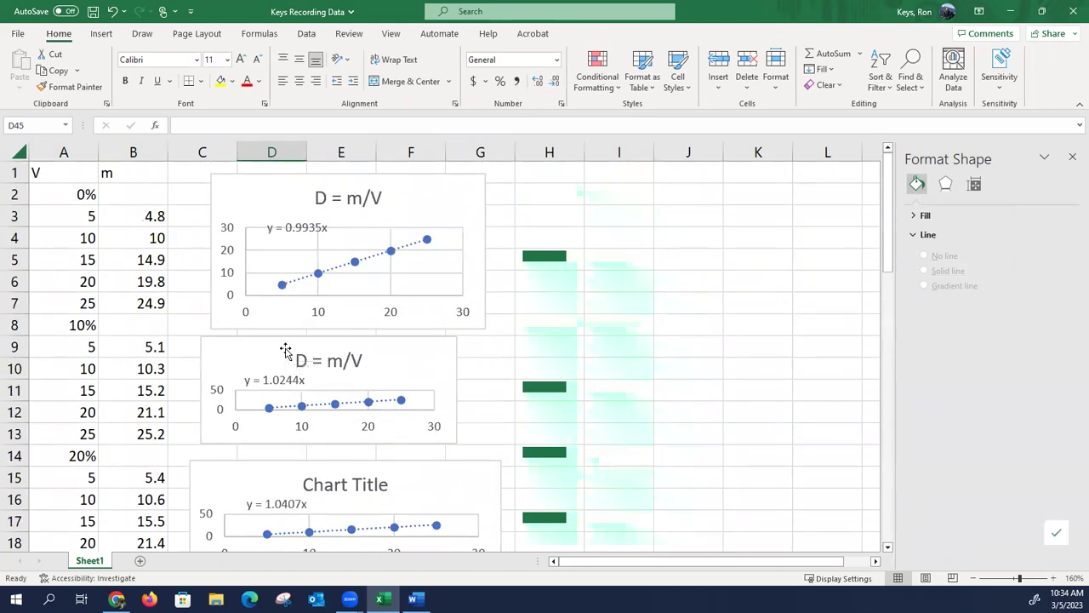
scroll(286, 351, "down", 7)
scroll(286, 358, "down", 3)
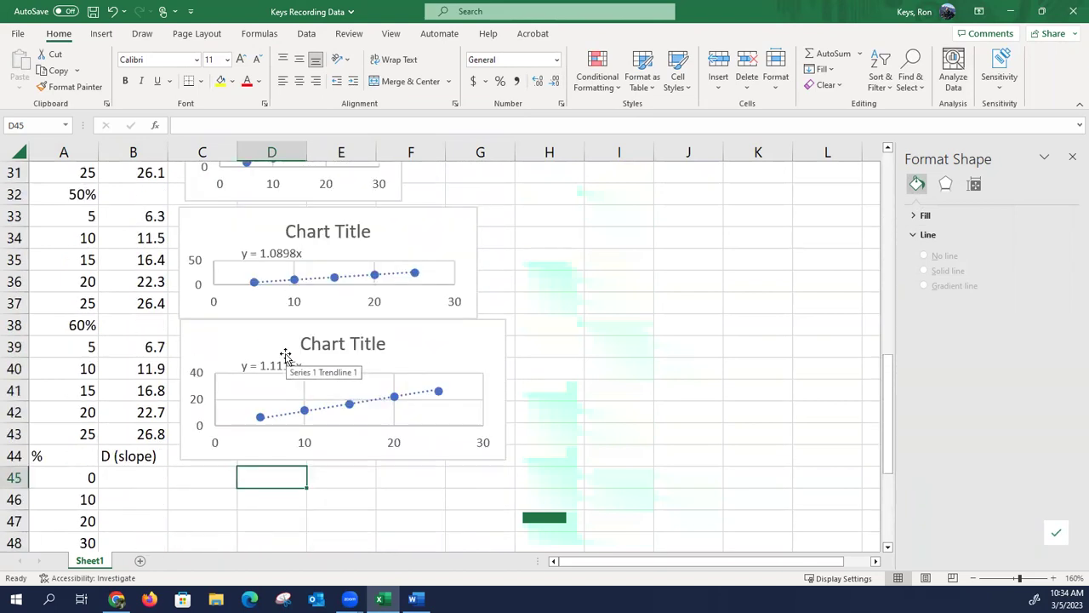
Step: Bring the Word lab report forward and scroll down to the empty Data Table 3
left_click(414, 599)
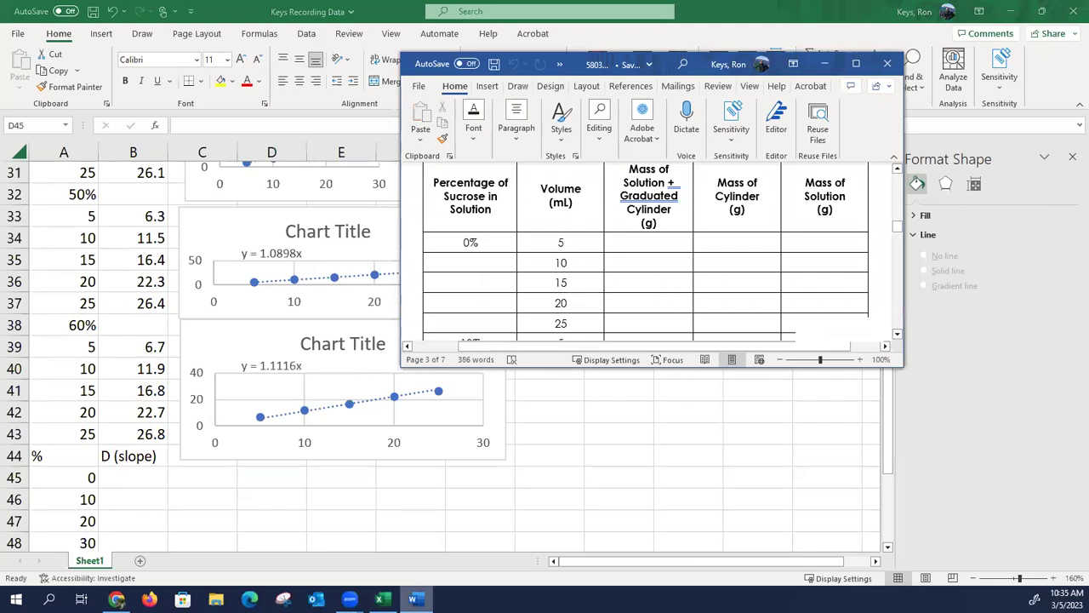
scroll(698, 259, "down", 5)
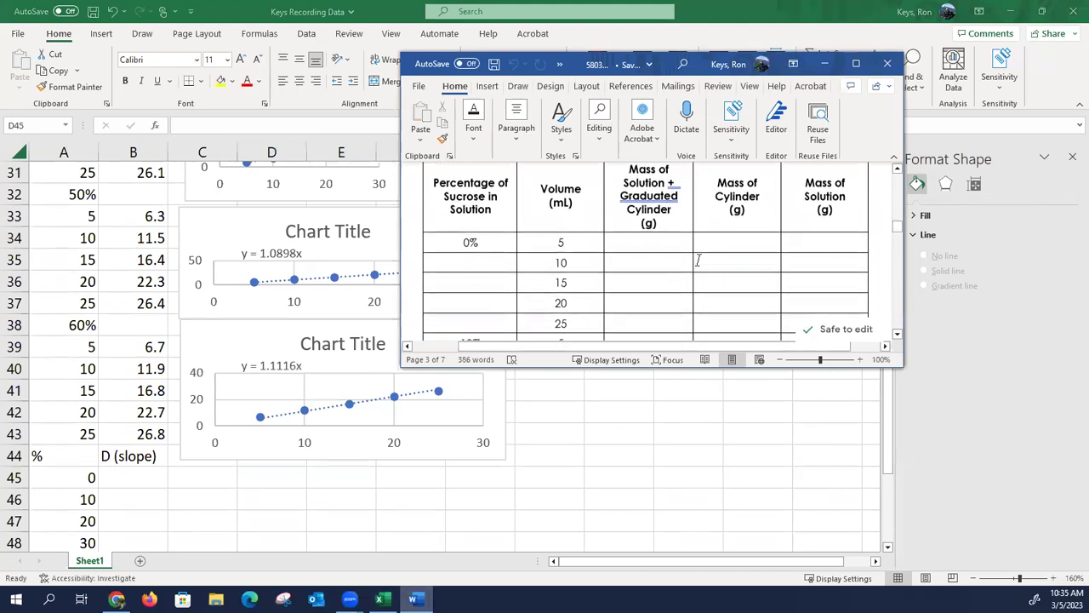
scroll(697, 259, "down", 10)
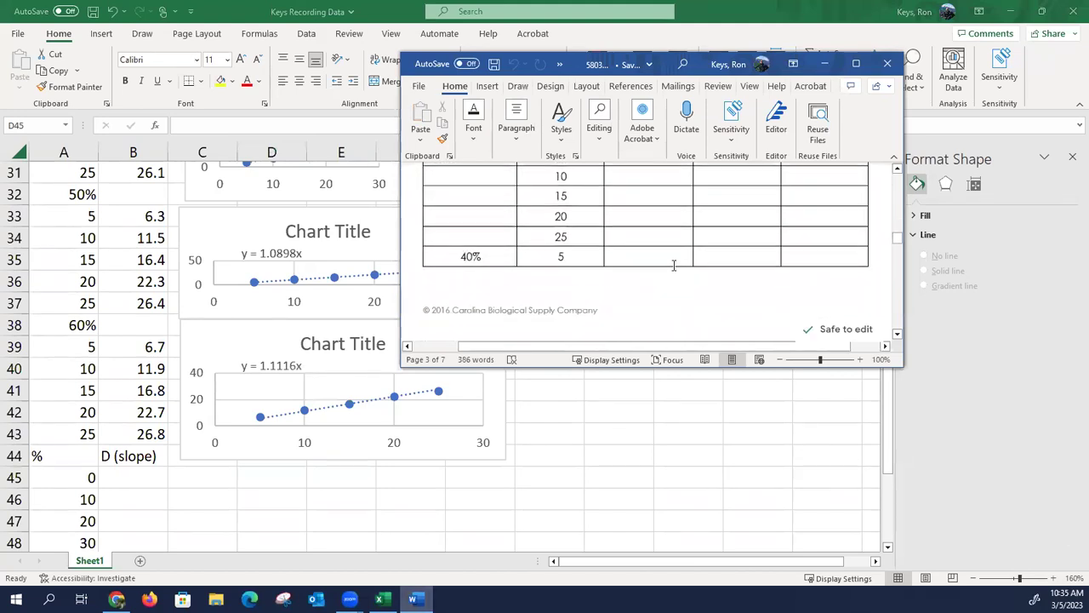
scroll(673, 266, "down", 1)
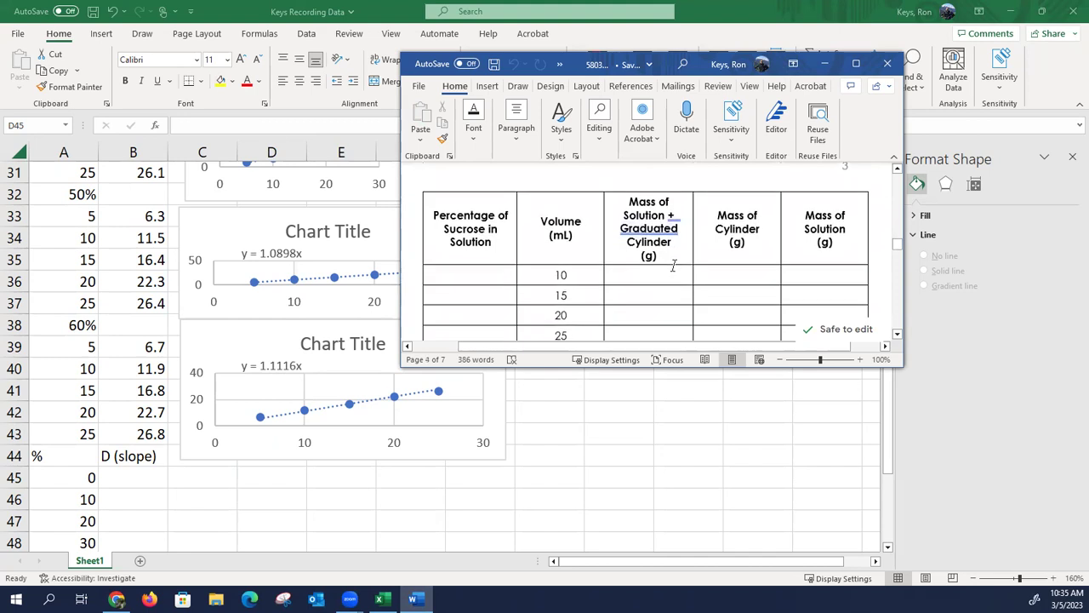
scroll(673, 266, "down", 2)
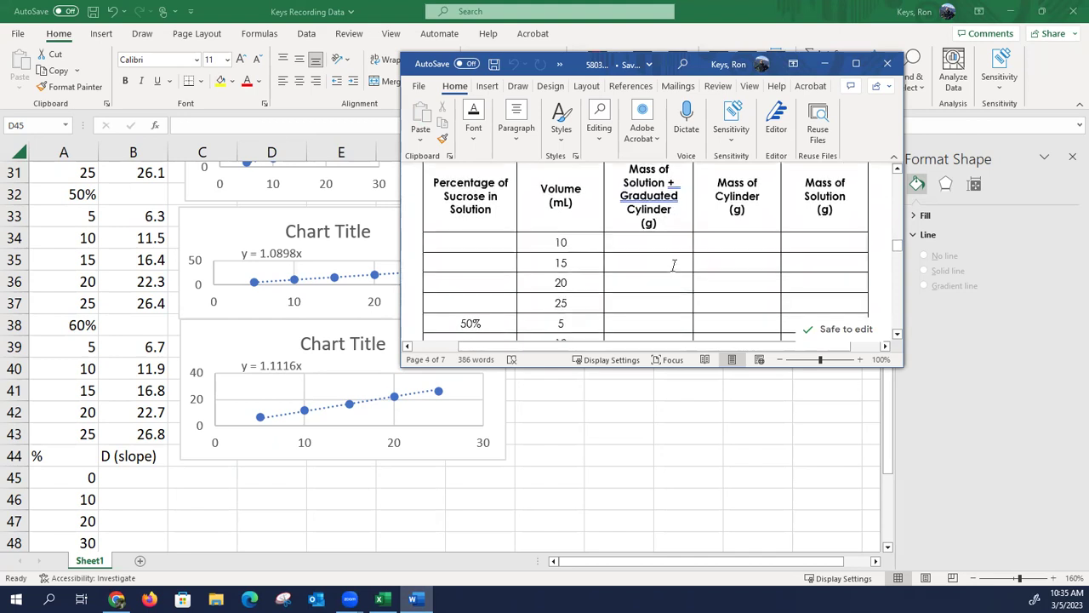
scroll(673, 266, "up", 4)
scroll(778, 252, "down", 2)
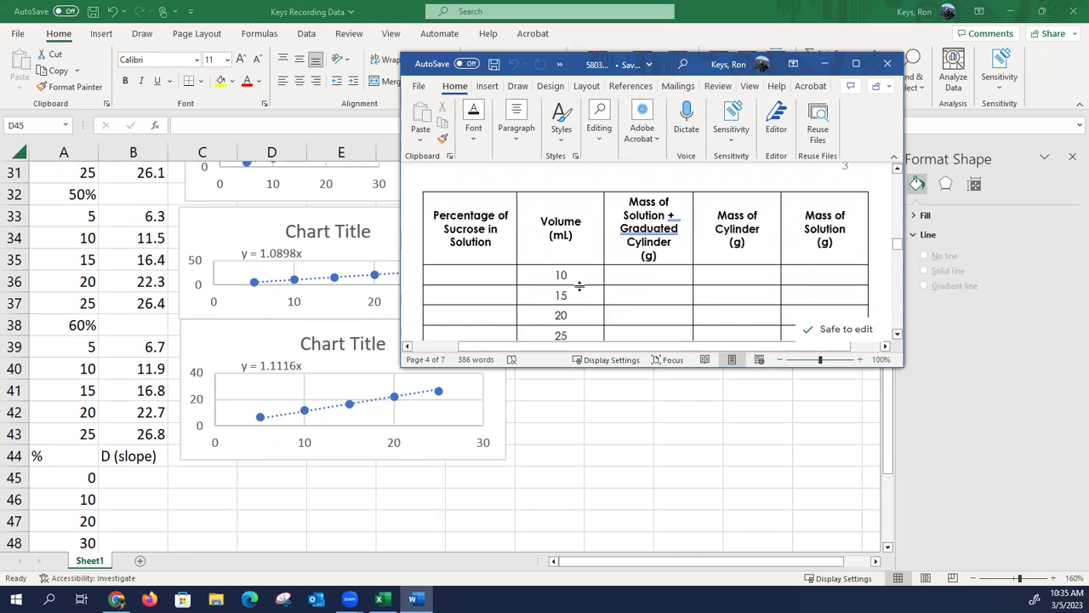
scroll(579, 286, "down", 10)
scroll(579, 285, "down", 10)
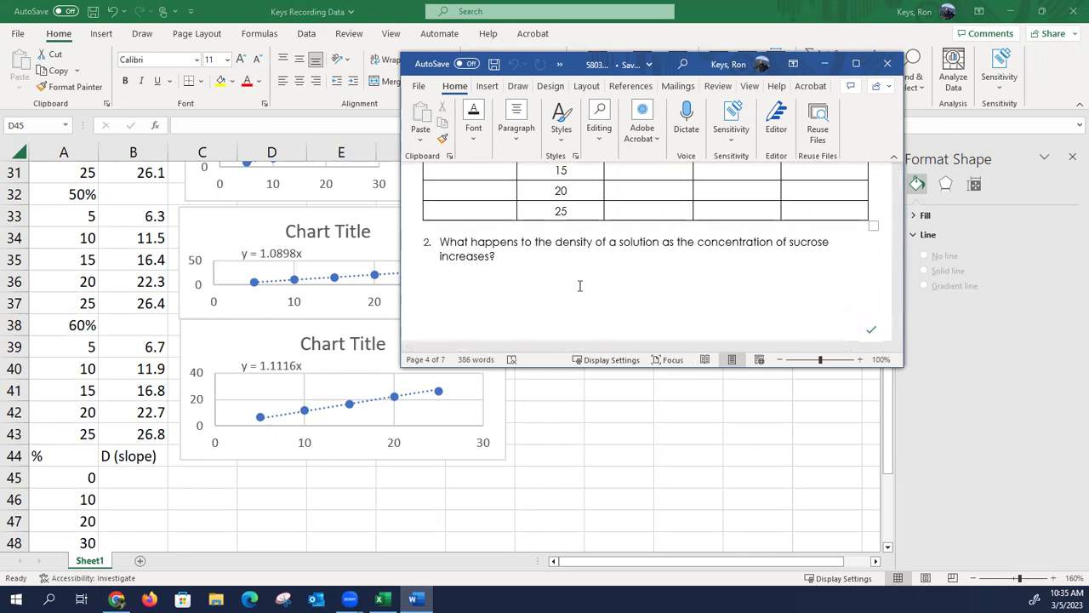
scroll(579, 286, "down", 20)
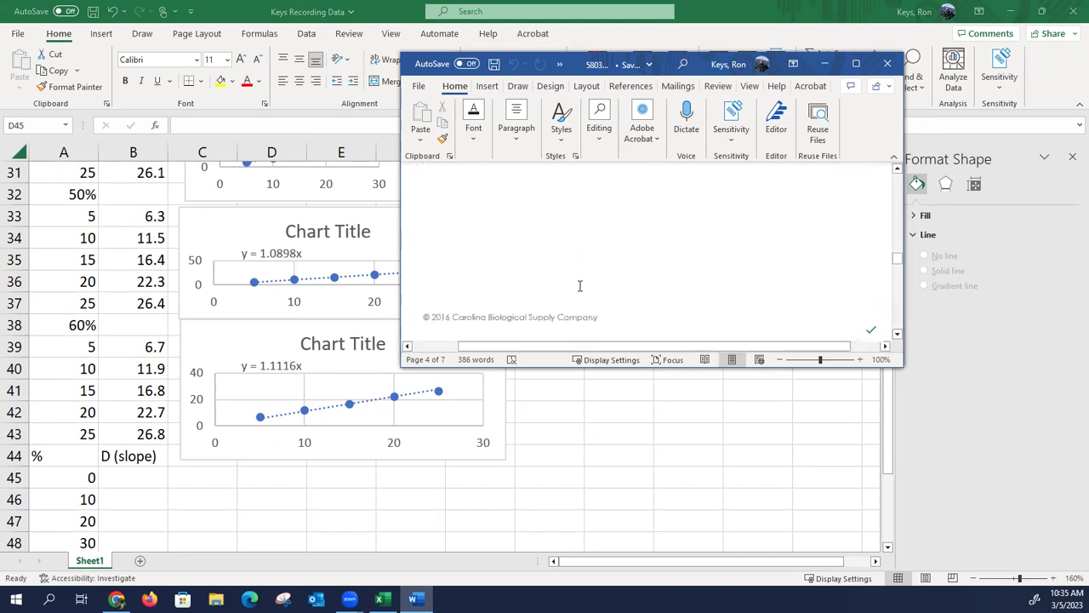
scroll(580, 285, "down", 1)
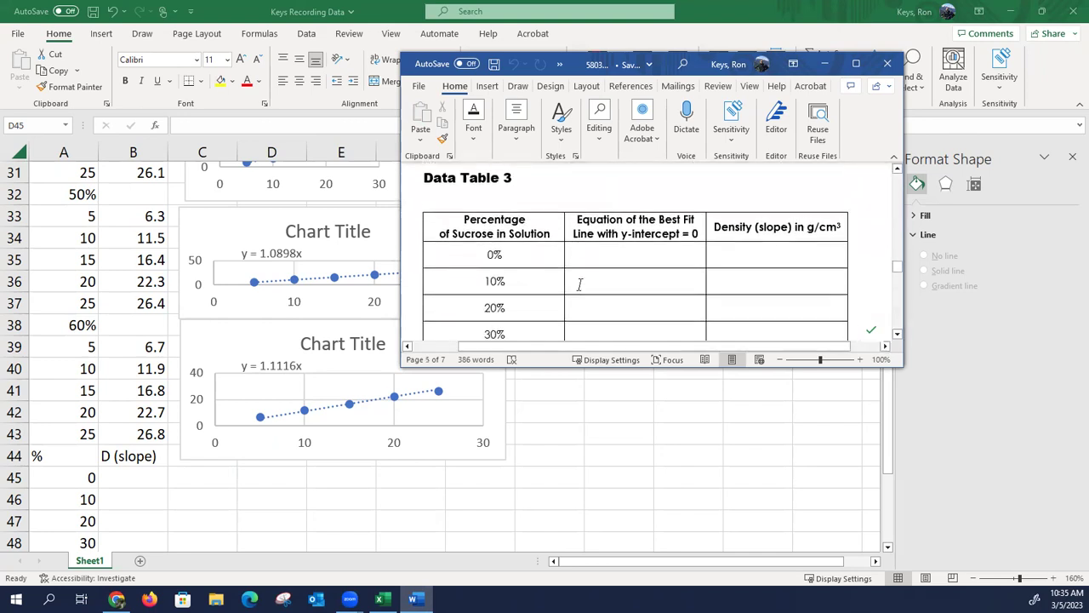
scroll(620, 248, "down", 2)
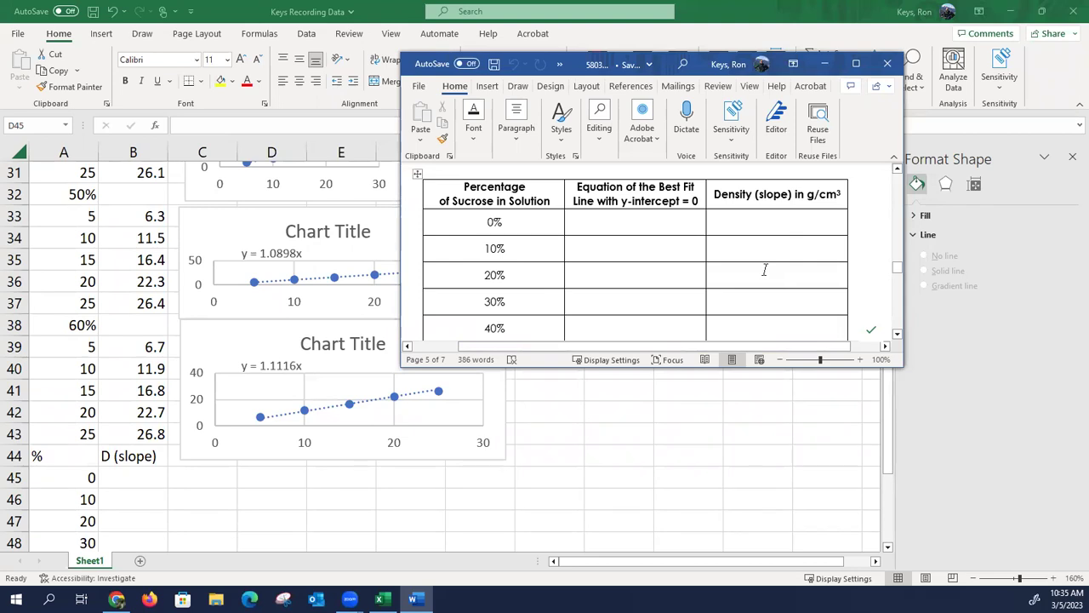
Step: Enter y=1.1116x as the 60% row's equation and 1.116 as its density in Data Table 3
scroll(764, 270, "down", 3)
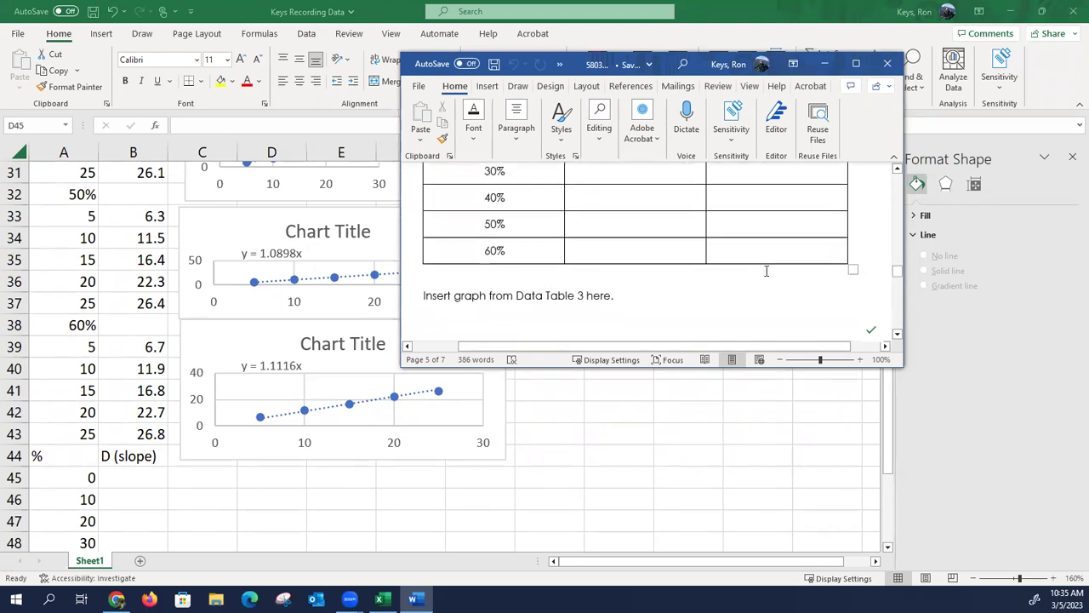
left_click(609, 252)
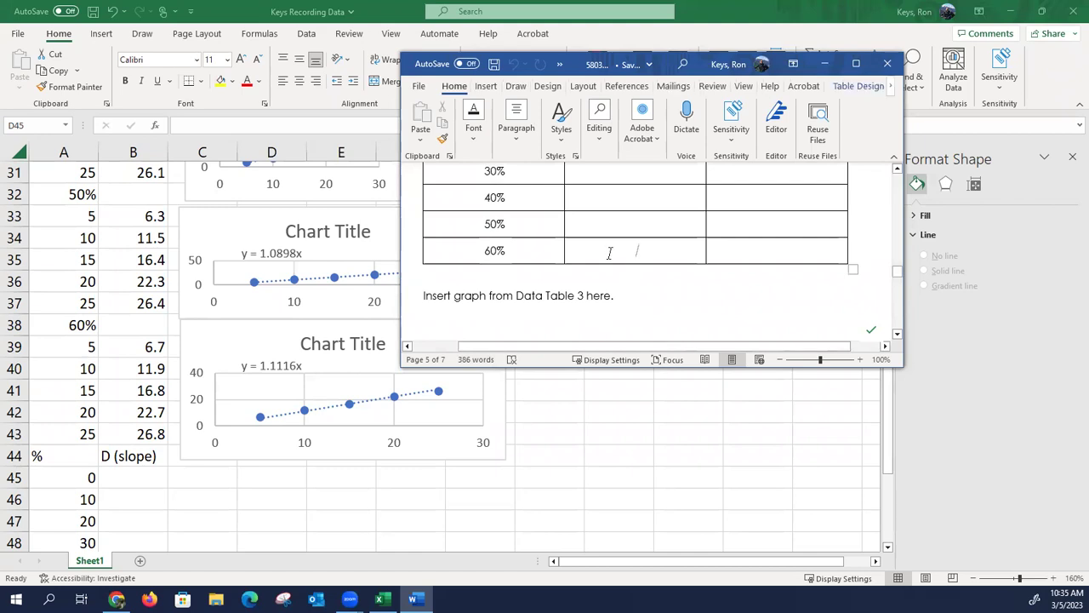
type("y")
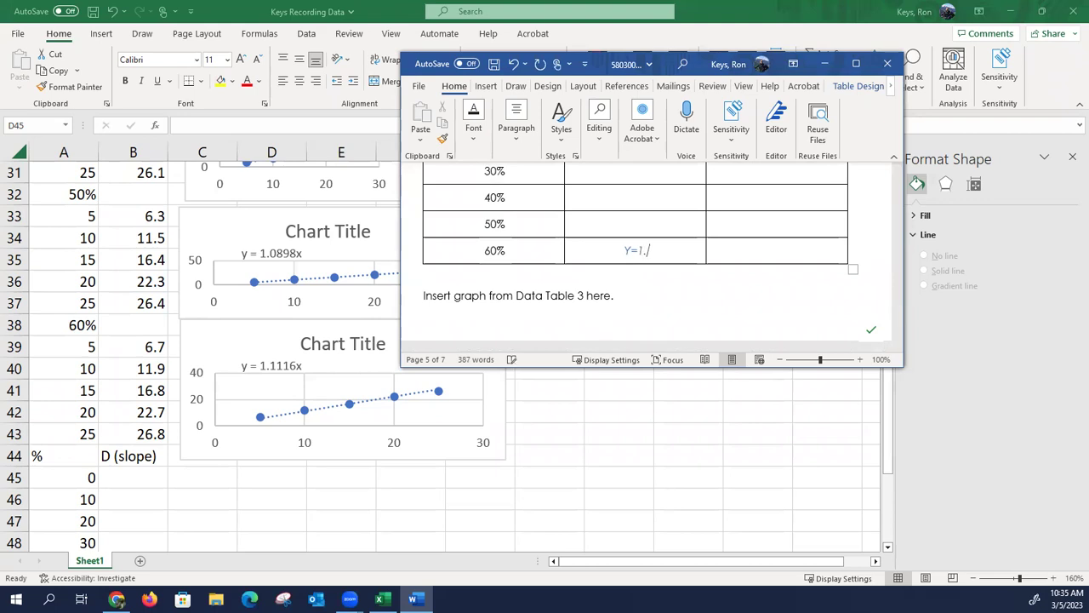
type("=1.1116x")
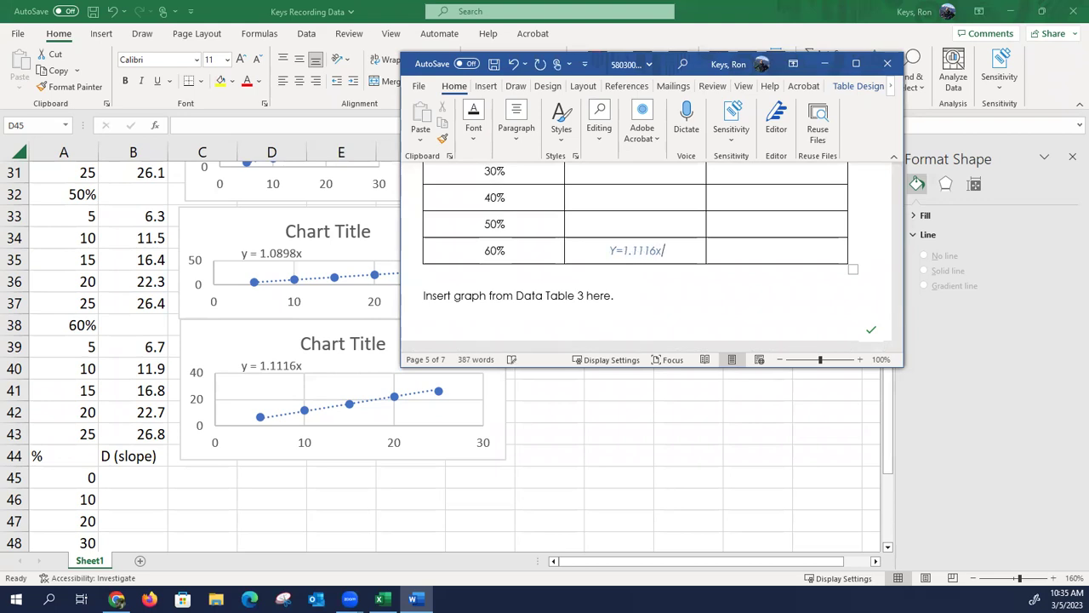
left_click(787, 244)
type("1.")
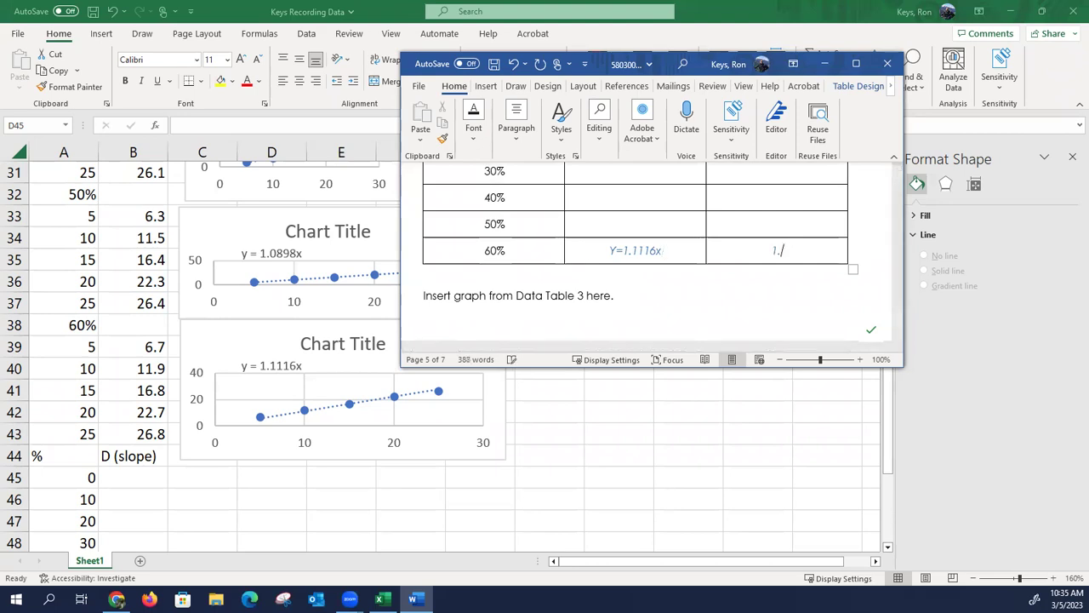
type("116")
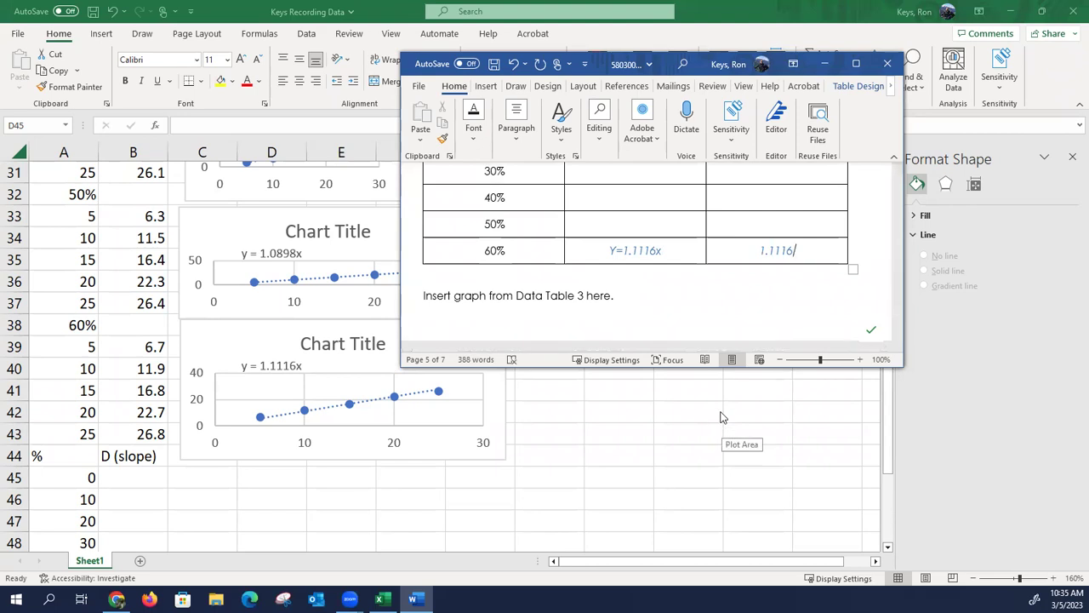
scroll(766, 284, "up", 4)
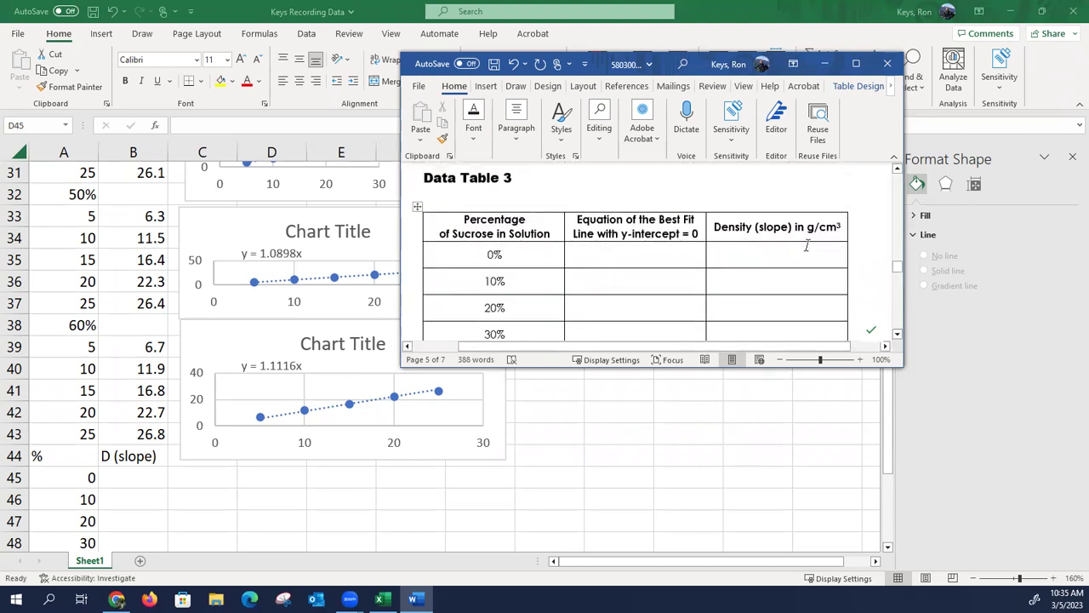
scroll(817, 228, "down", 3)
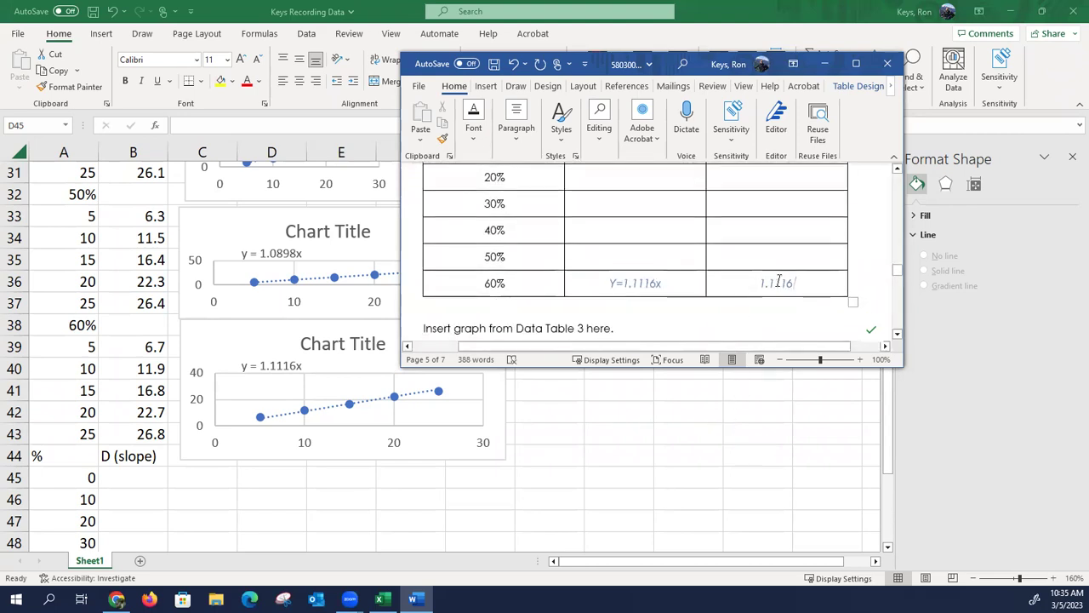
scroll(639, 270, "up", 2)
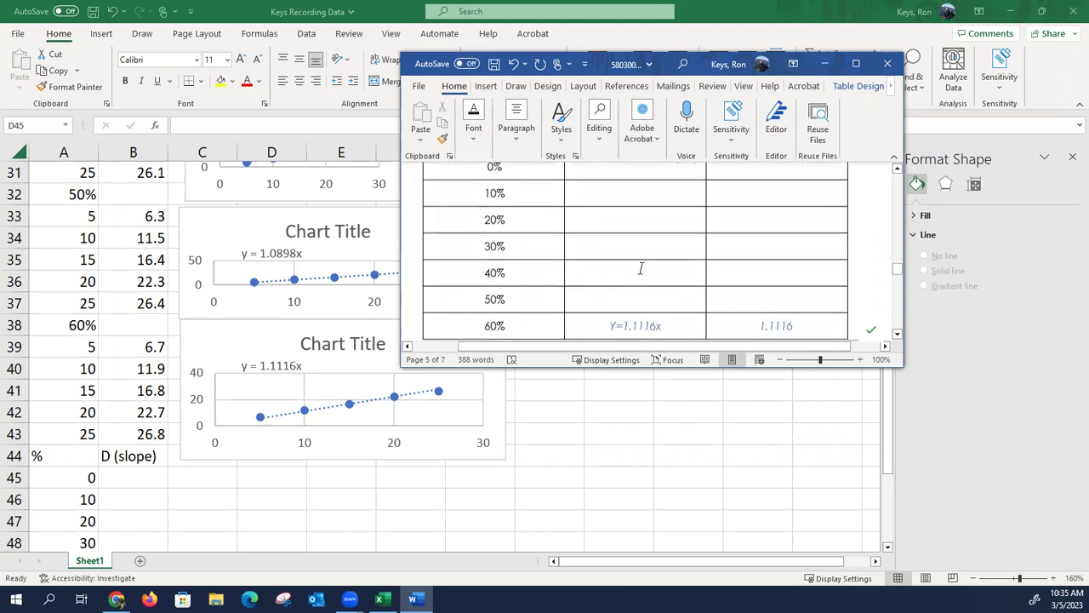
scroll(640, 270, "down", 3)
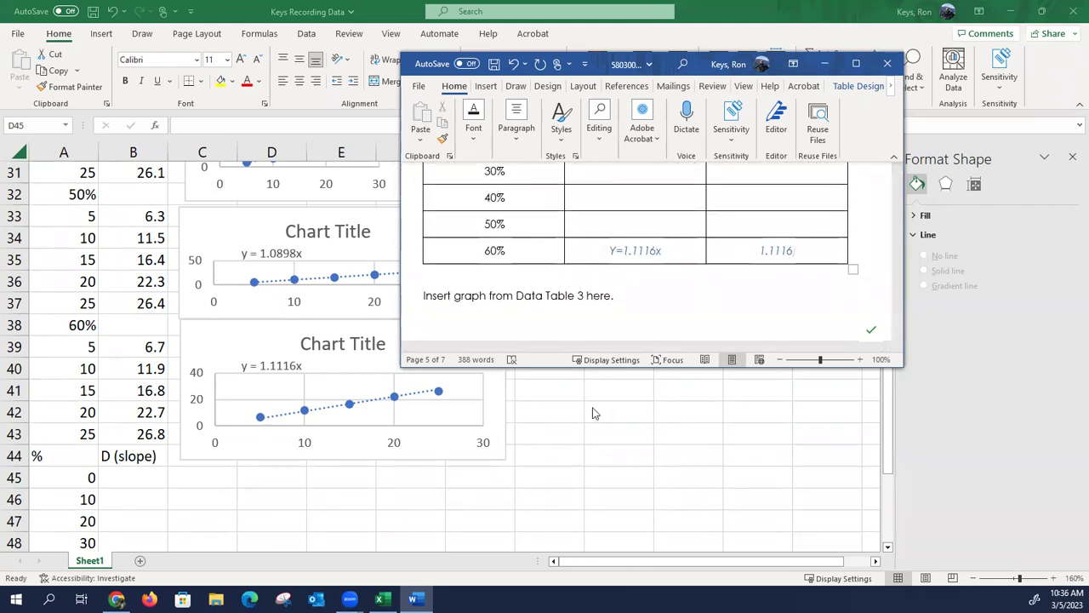
scroll(650, 313, "down", 1)
scroll(634, 285, "down", 1)
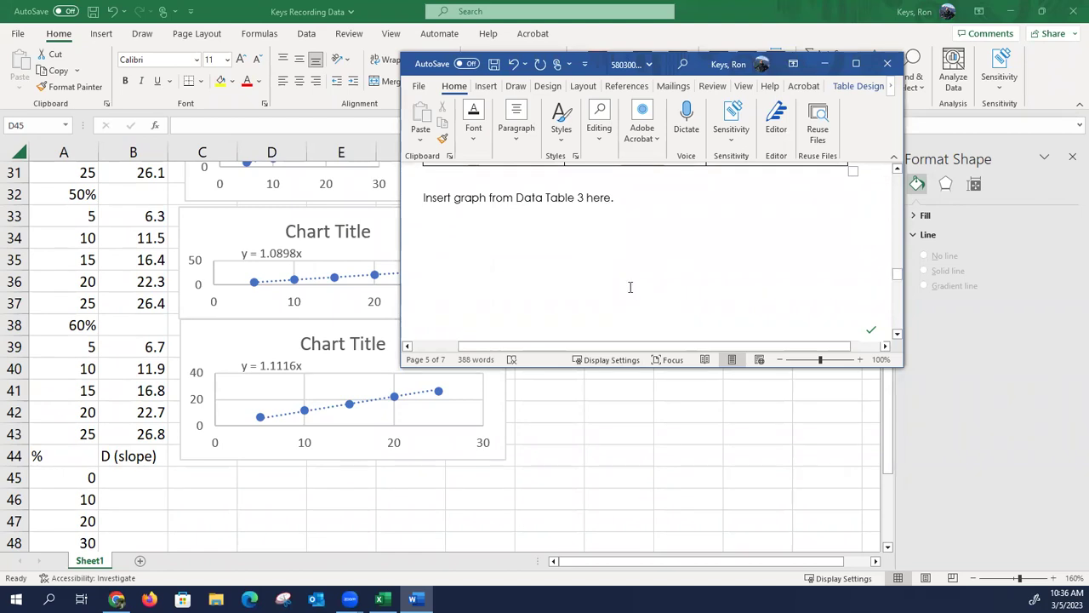
scroll(630, 287, "up", 1)
scroll(630, 286, "up", 1)
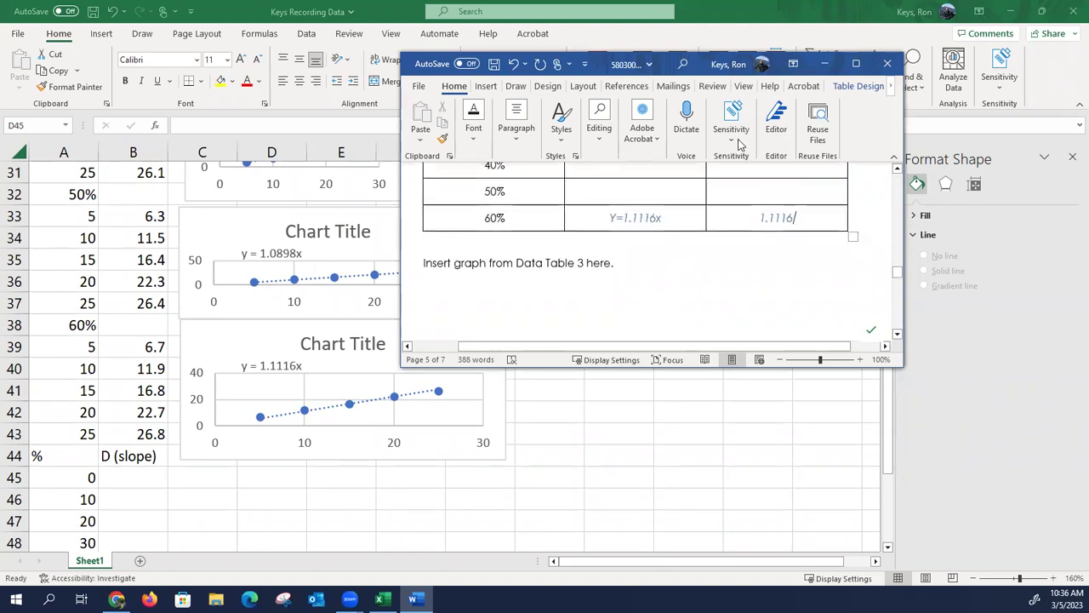
Step: Copy the Excel block A1:G43 with its density charts and switch back to Word
left_click(823, 64)
scroll(196, 371, "up", 10)
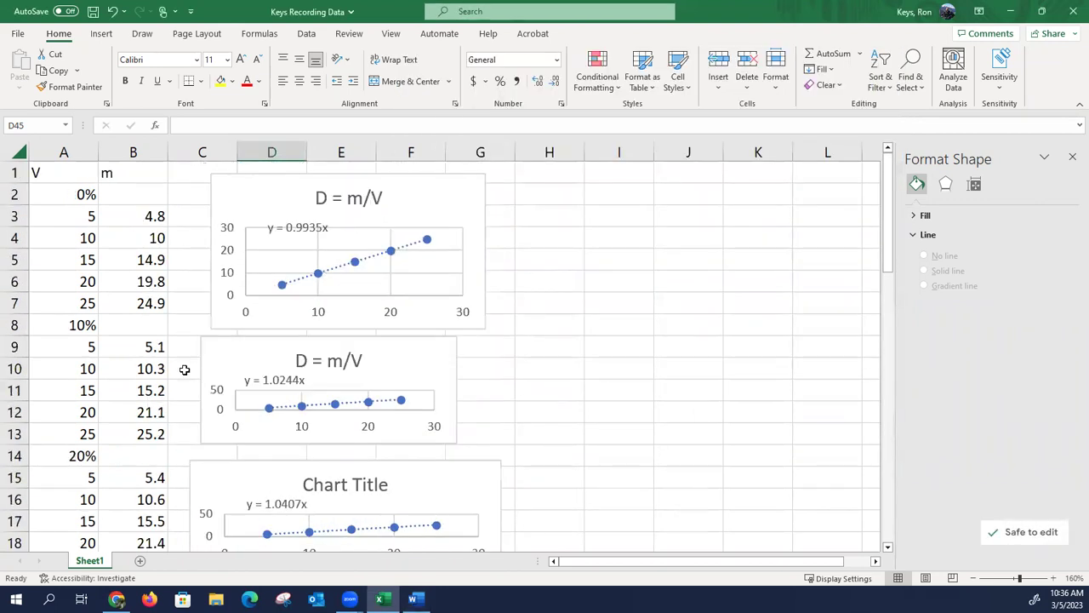
left_click_drag(38, 170, 470, 407)
scroll(499, 525, "down", 8)
scroll(479, 525, "down", 2)
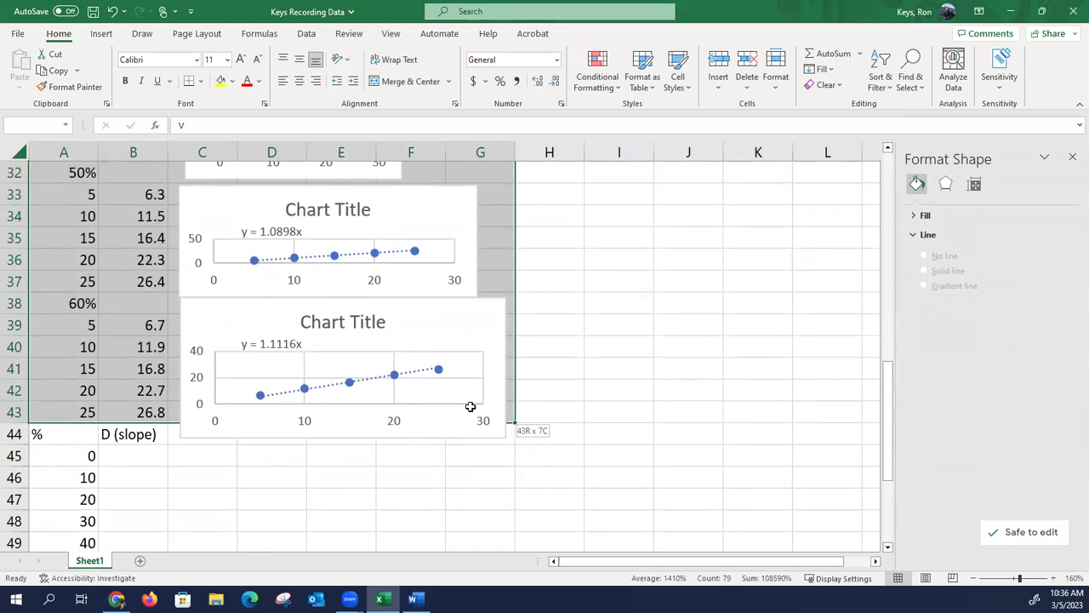
left_click_drag(470, 407, 470, 408)
key("ctrl+c")
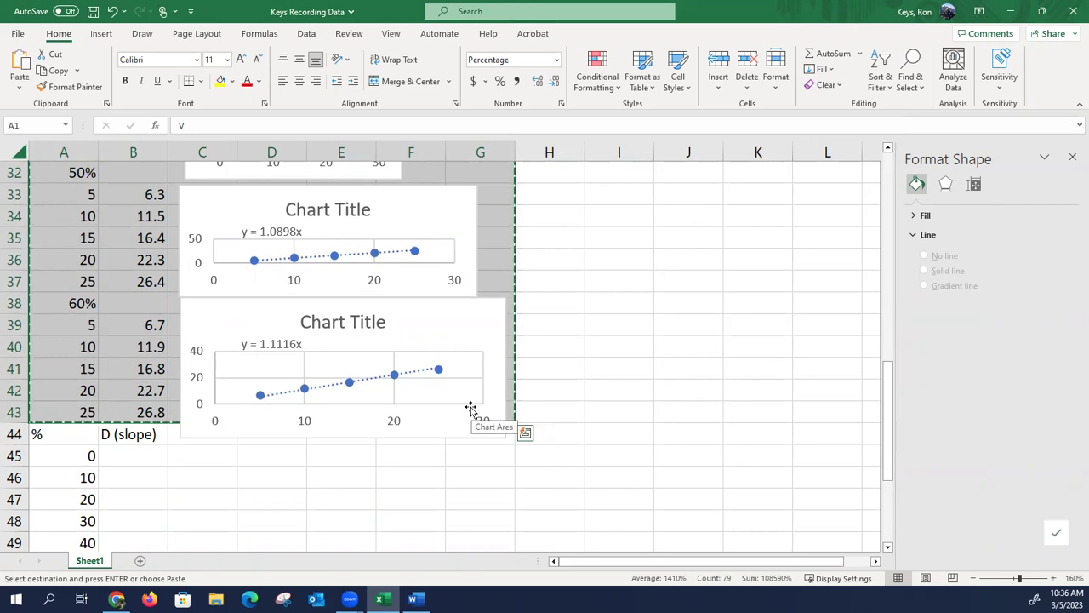
key("alt+Tab")
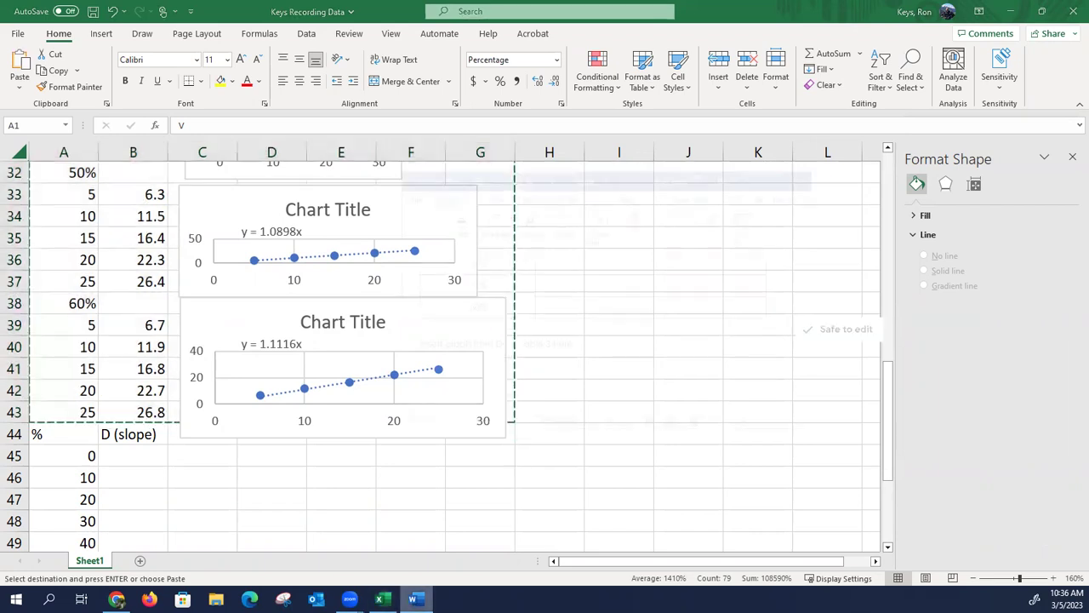
Step: Paste the copied data and charts below the graph prompt and maximize the Word window
left_click(463, 293)
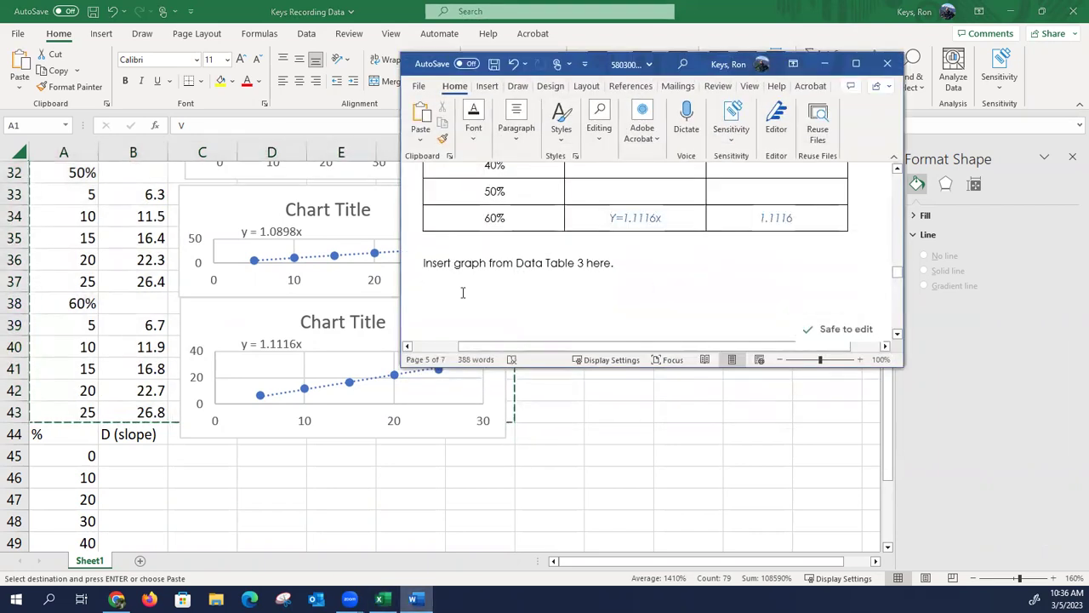
key("ctrl+v")
key("ctrl+v")
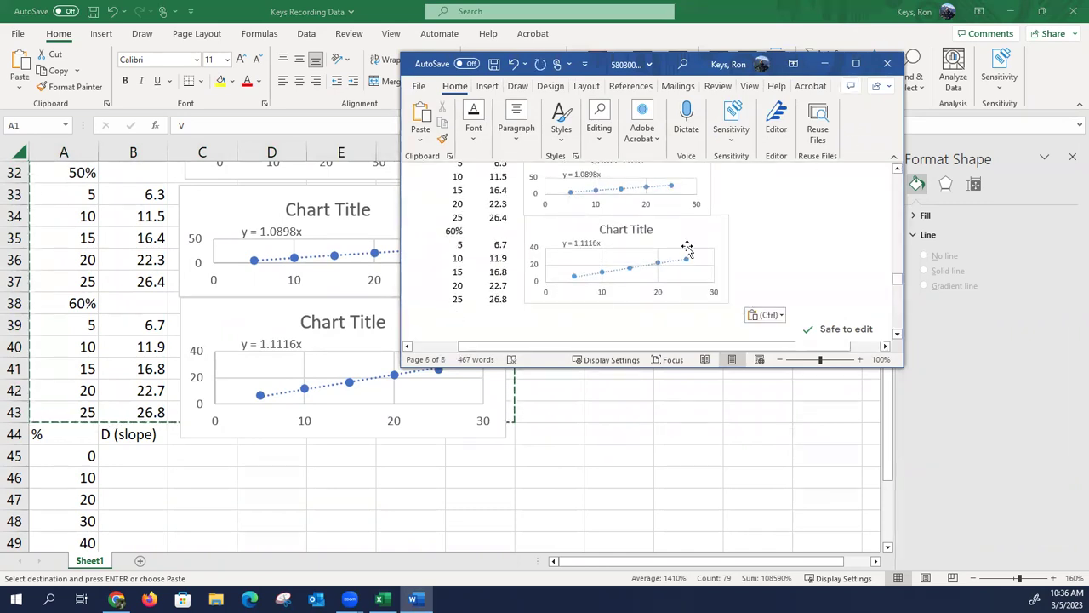
scroll(672, 251, "up", 8)
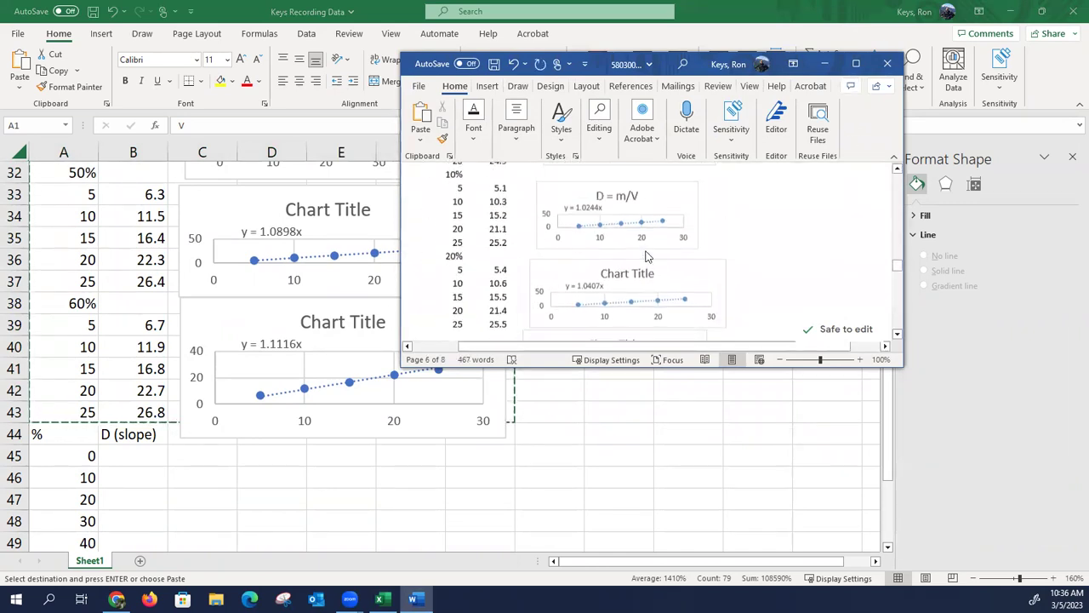
scroll(645, 250, "up", 10)
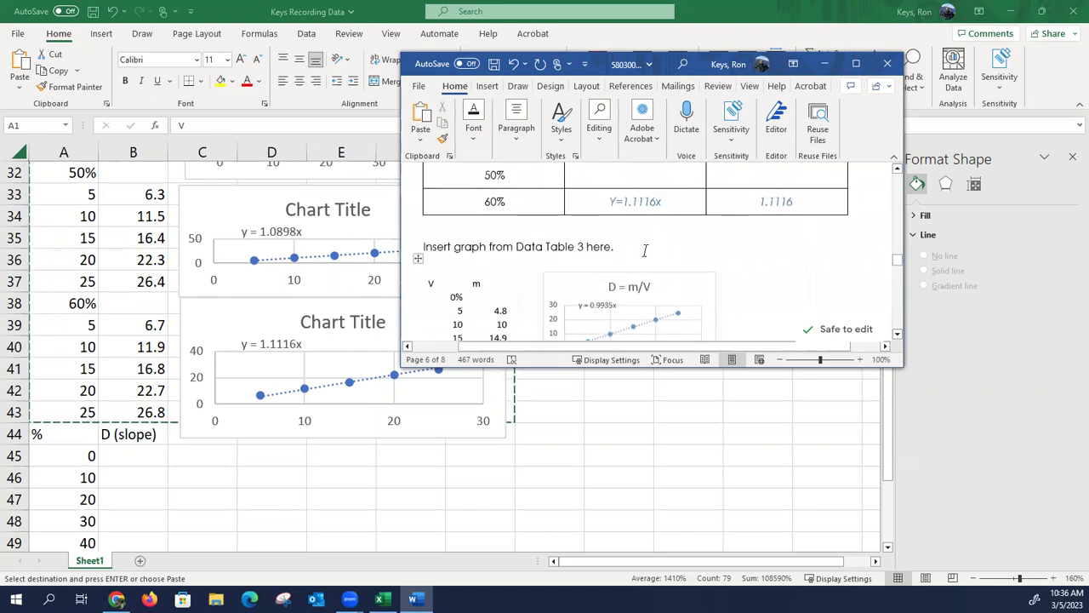
left_click(856, 64)
scroll(557, 306, "down", 6)
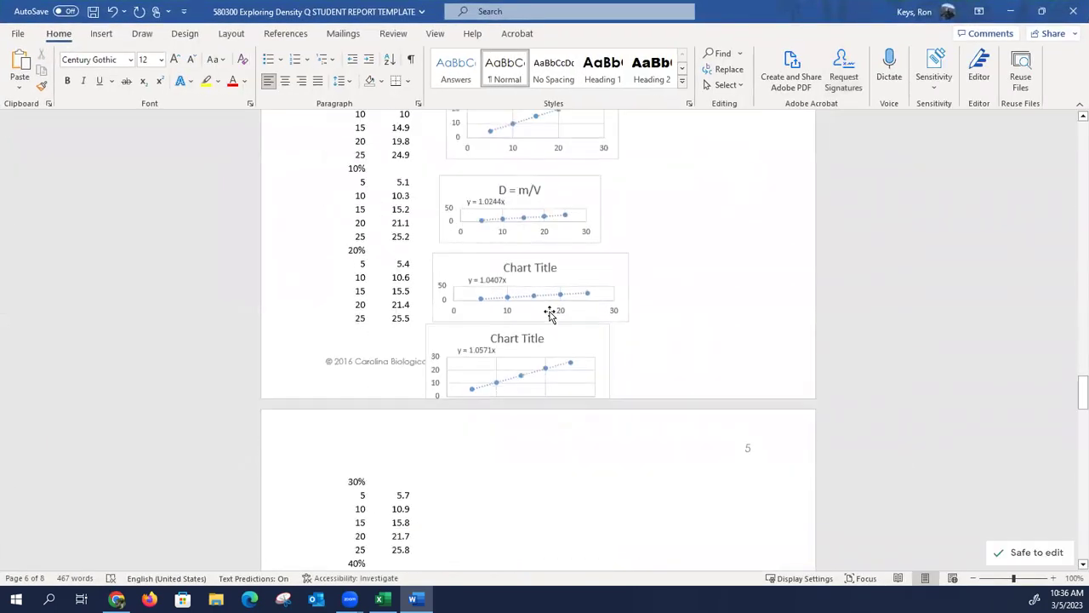
scroll(548, 239, "down", 7)
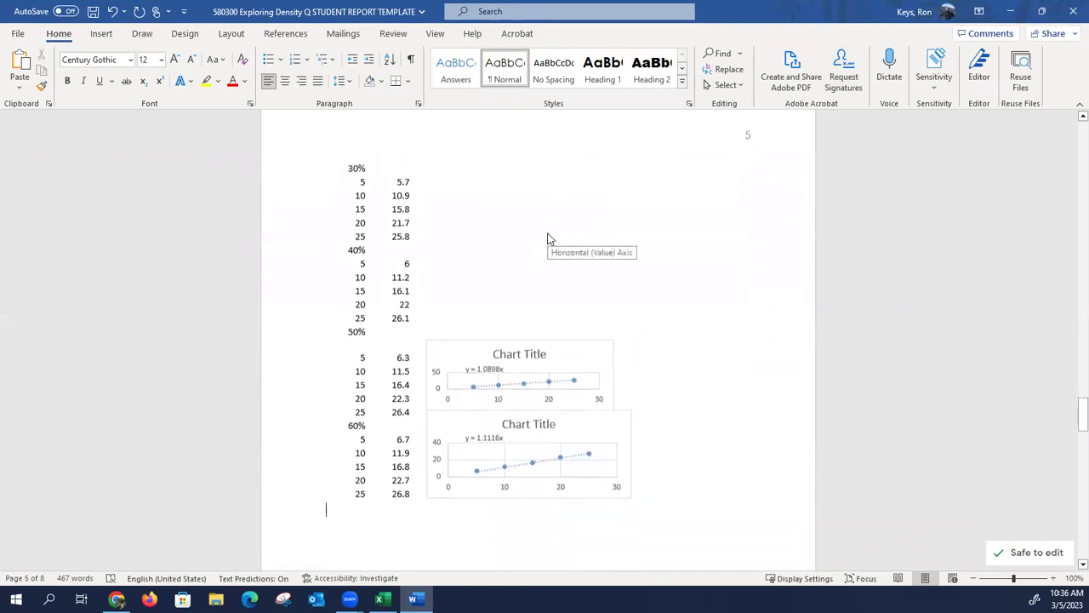
scroll(549, 239, "up", 5)
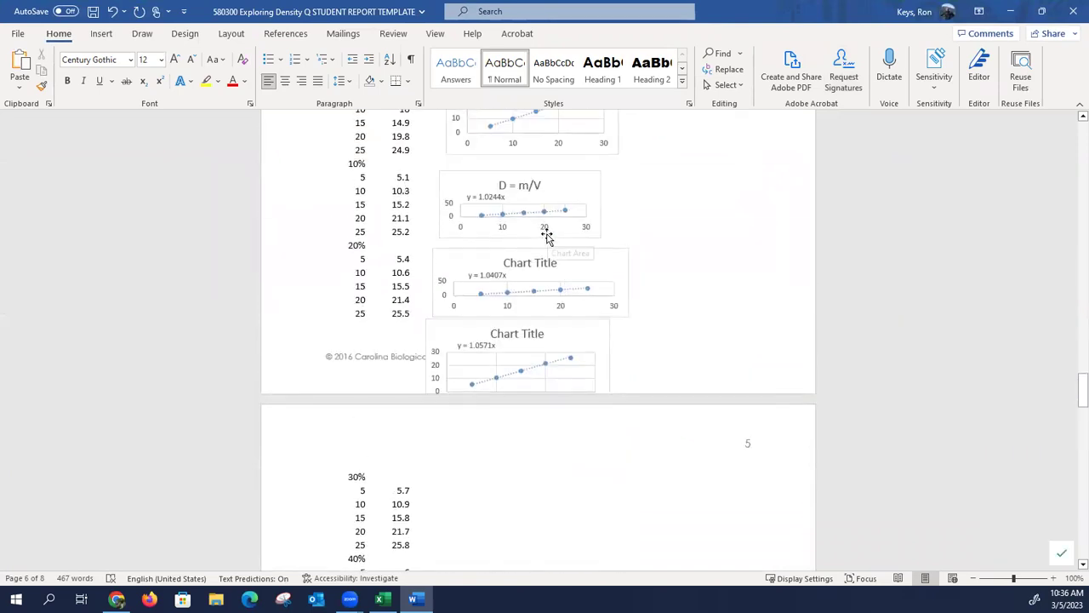
Step: Move the y = 1.0571x, 1.0898x and 1.1116x charts beside their 30%–50% data rows
left_click_drag(547, 340, 565, 507)
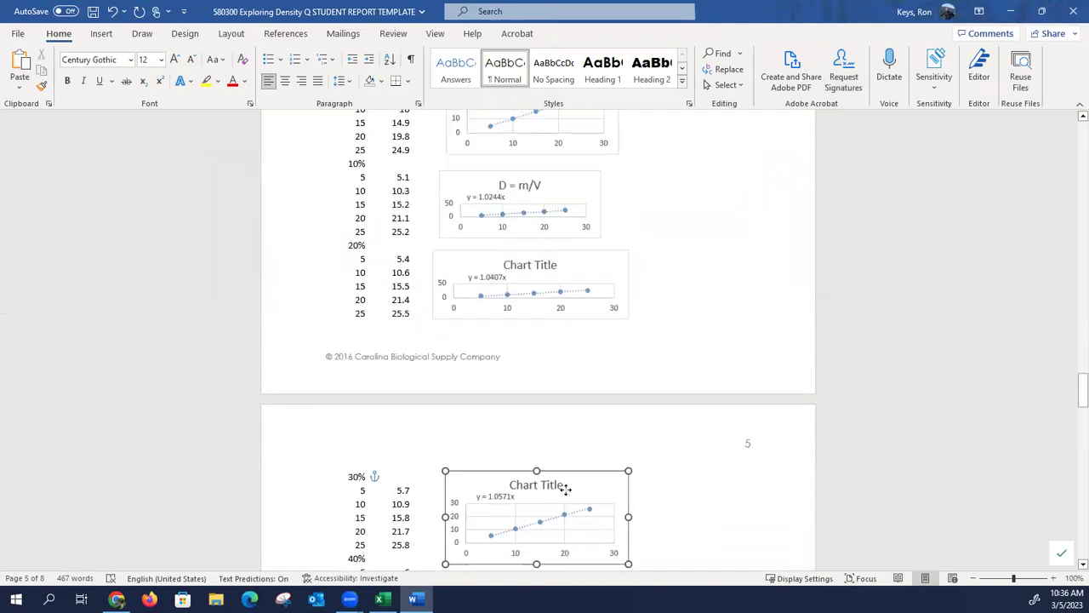
scroll(664, 417, "down", 7)
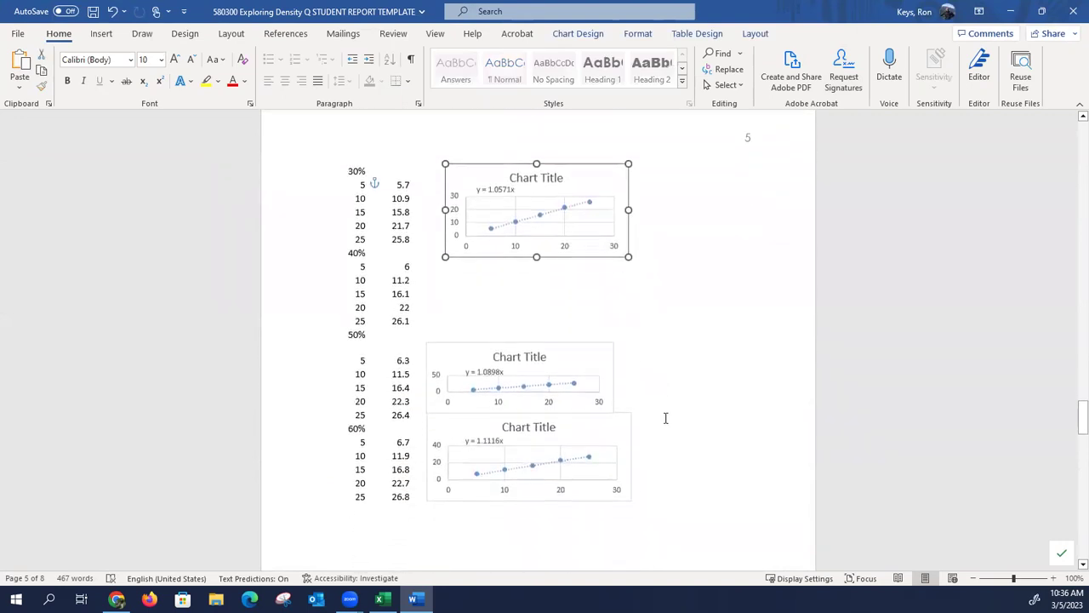
scroll(665, 417, "down", 2)
scroll(659, 415, "up", 3)
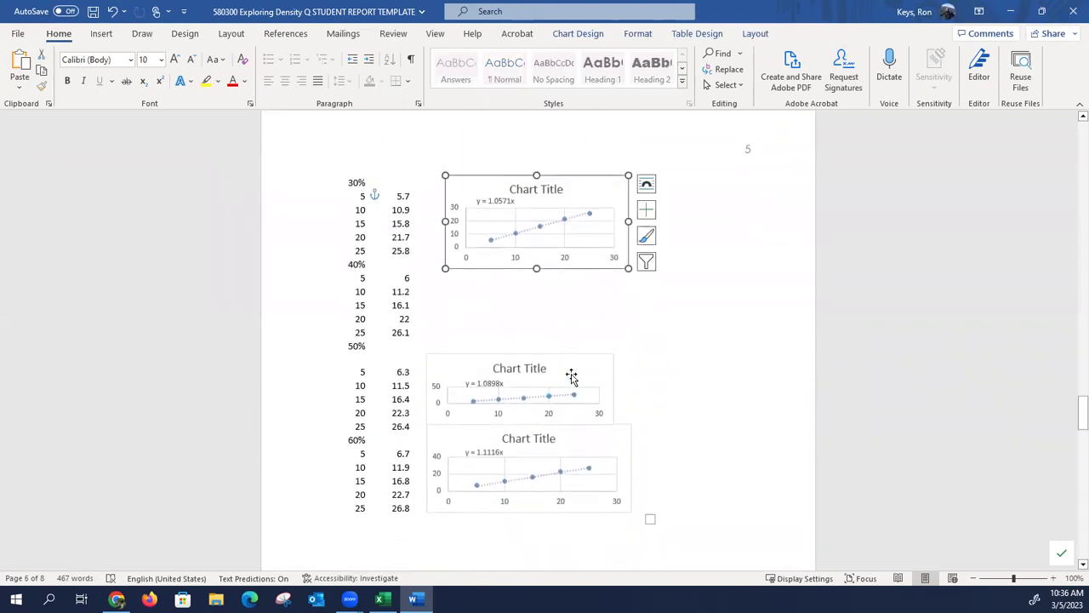
left_click_drag(571, 375, 584, 305)
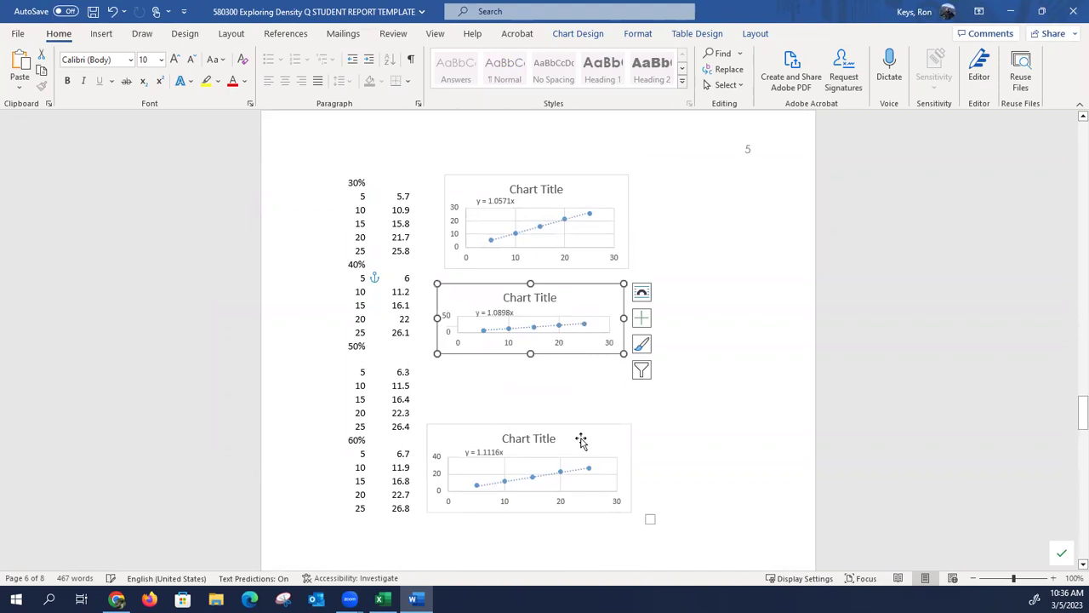
scroll(580, 439, "down", 3)
left_click_drag(589, 343, 597, 291)
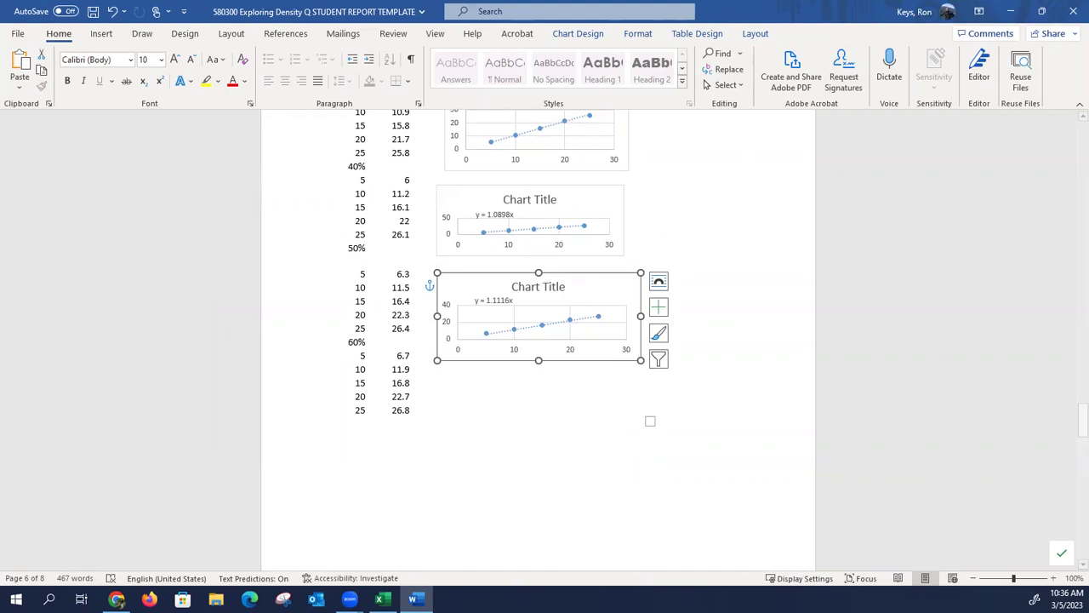
Step: Switch to the Excel workbook to compare the charts against the report
key("alt+Tab")
scroll(386, 474, "up", 6)
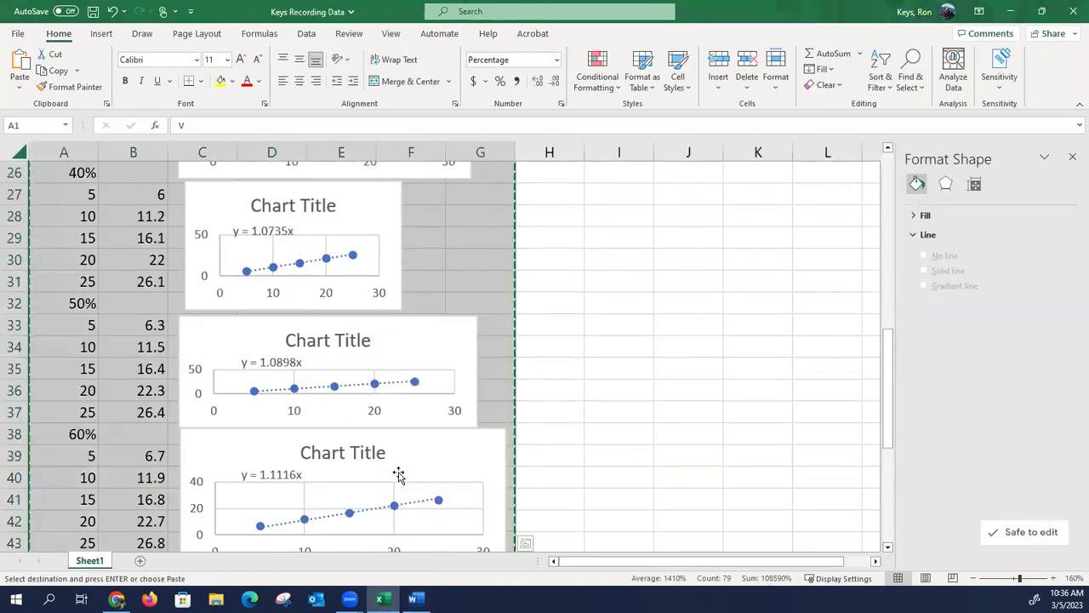
scroll(399, 474, "up", 4)
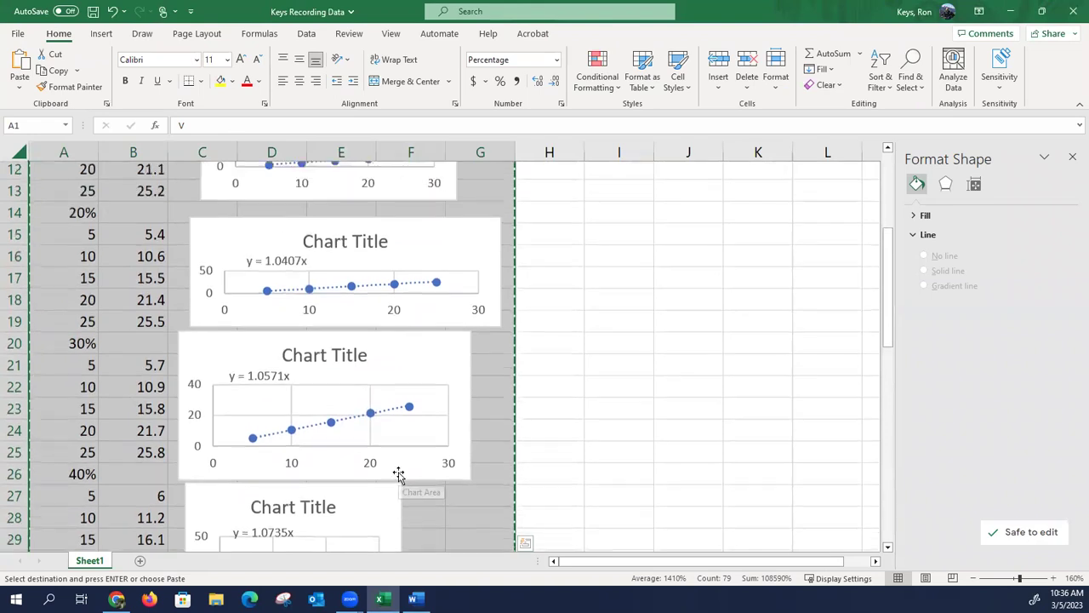
scroll(399, 474, "down", 3)
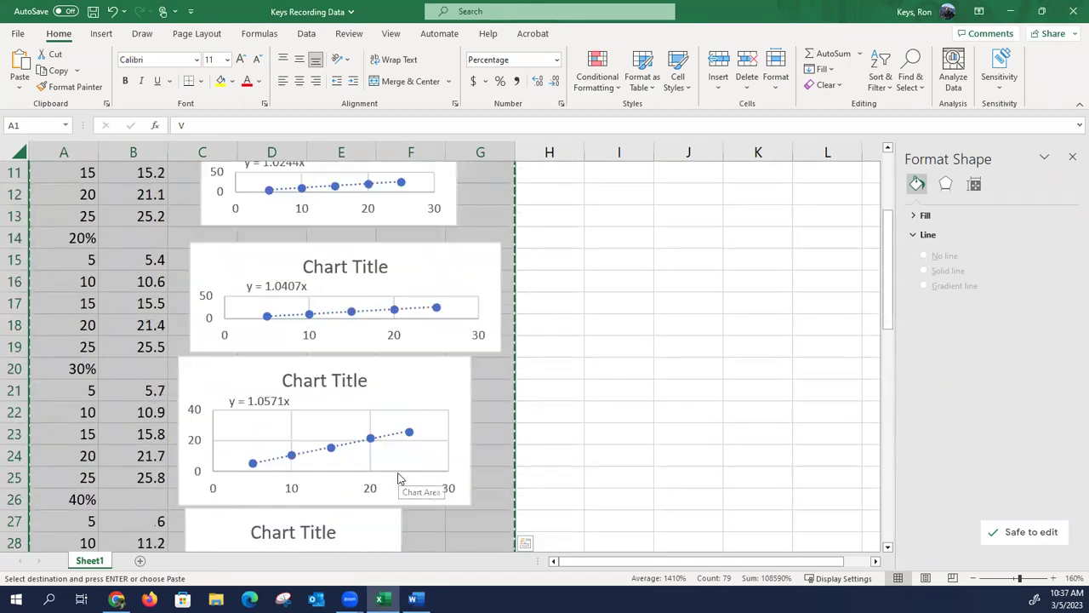
Step: In Word, drag the y = 1.1116x chart down beside the 60% data, then return to Excel
key("alt+Tab")
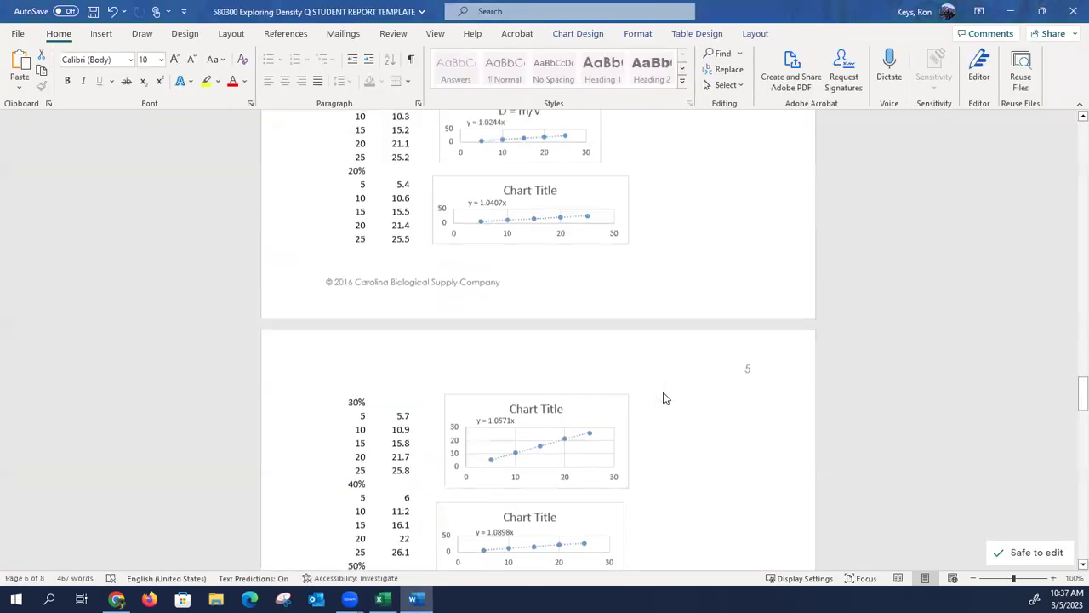
scroll(662, 392, "up", 5)
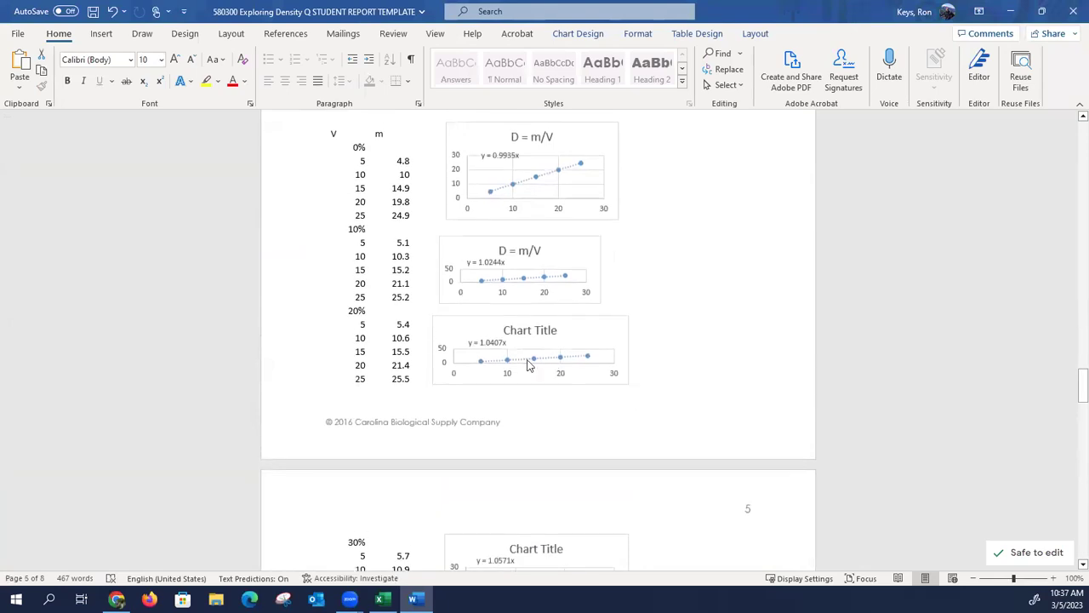
scroll(566, 392, "down", 7)
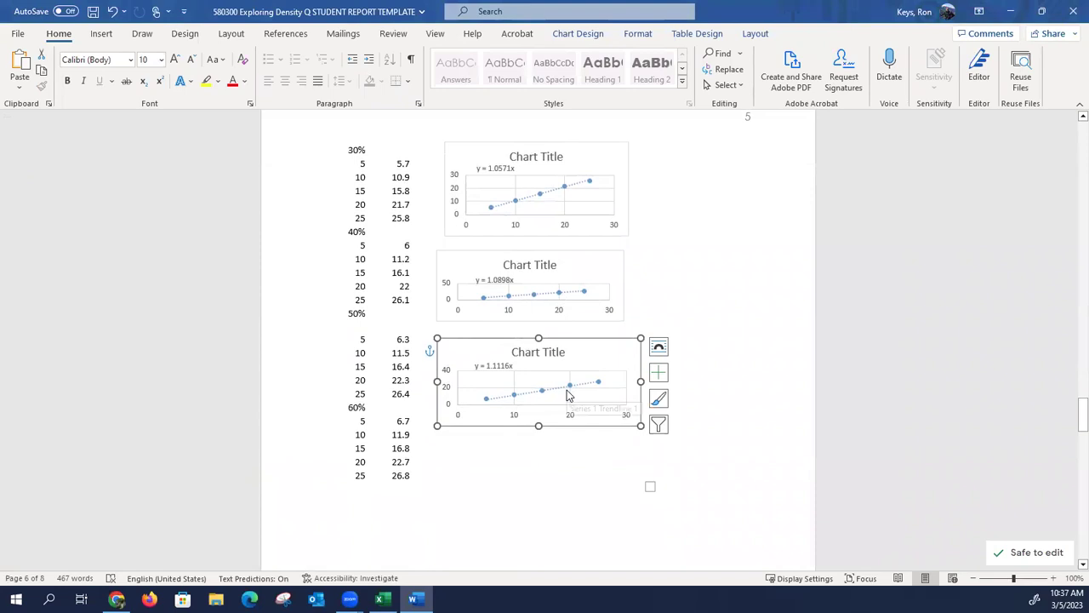
scroll(566, 390, "up", 3)
scroll(568, 390, "up", 4)
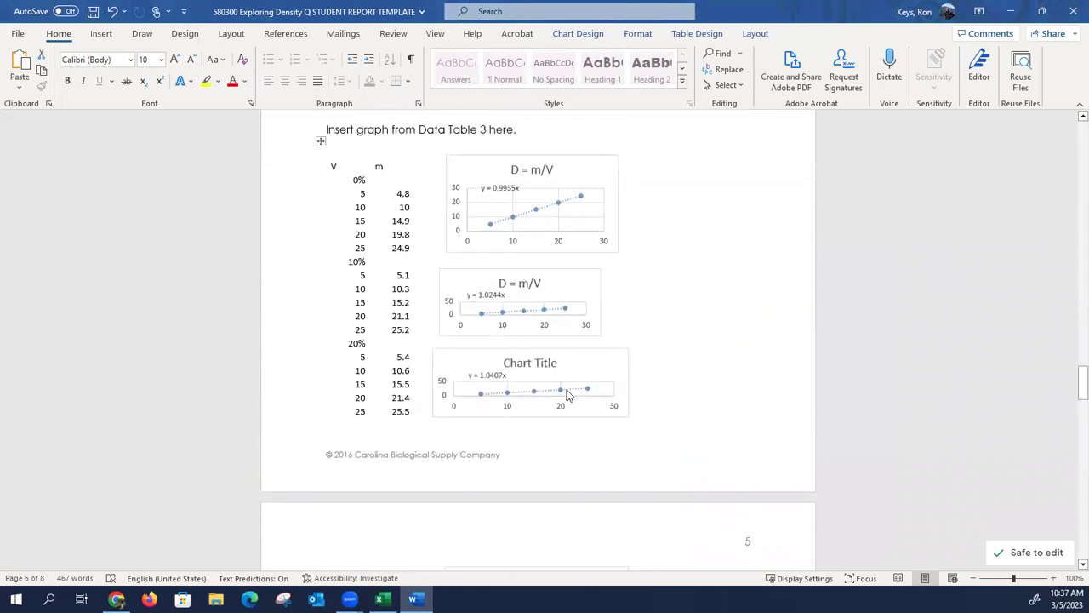
scroll(566, 391, "down", 9)
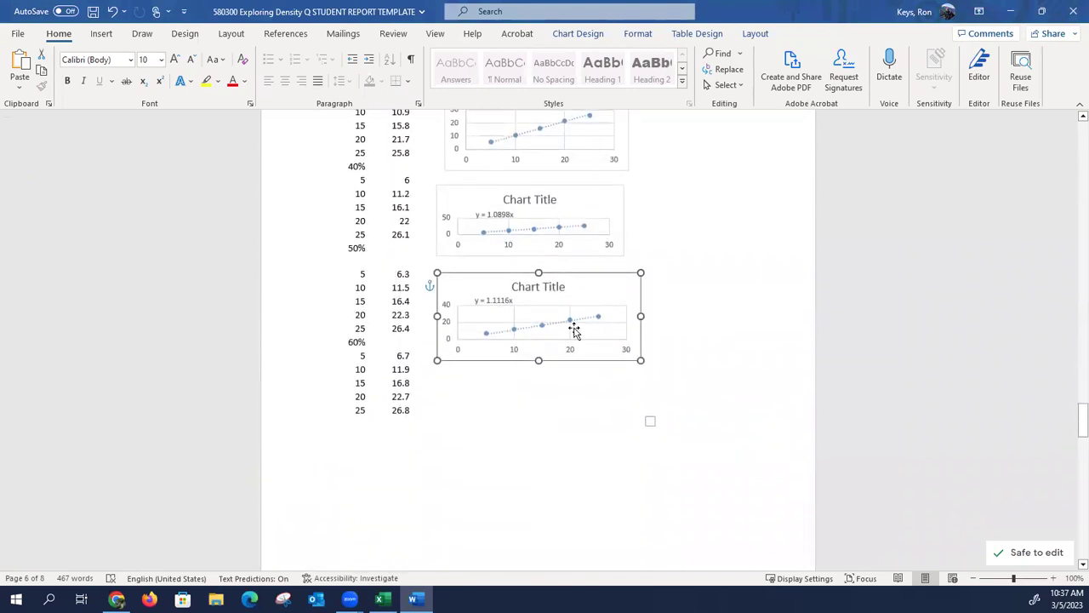
left_click_drag(593, 360, 601, 416)
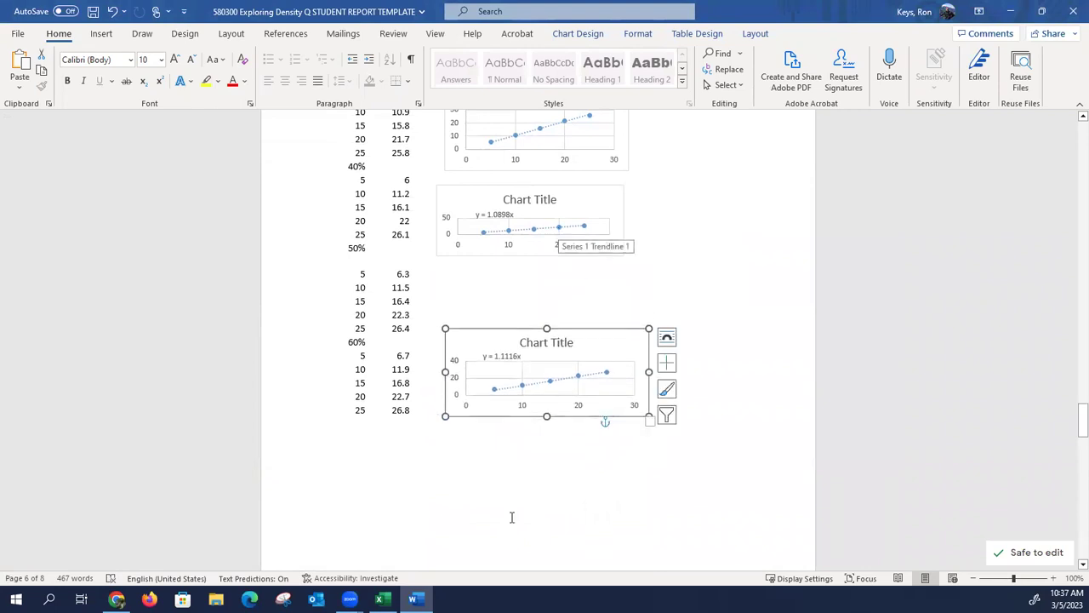
key("alt+Tab")
scroll(399, 407, "down", 6)
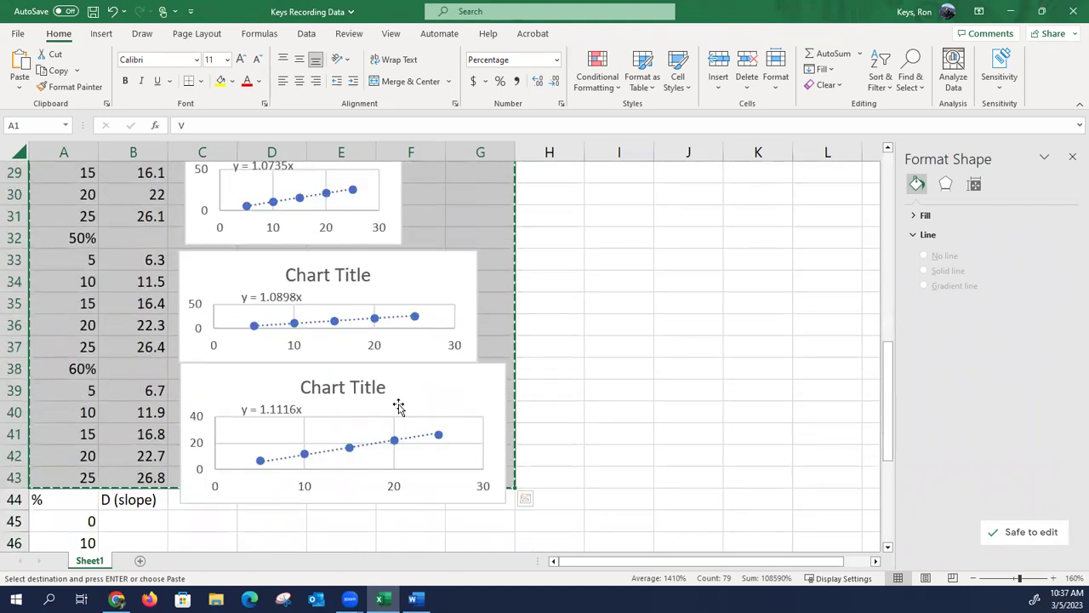
Step: Paste the clipboard into the Word report once more and return to Excel
scroll(400, 407, "up", 2)
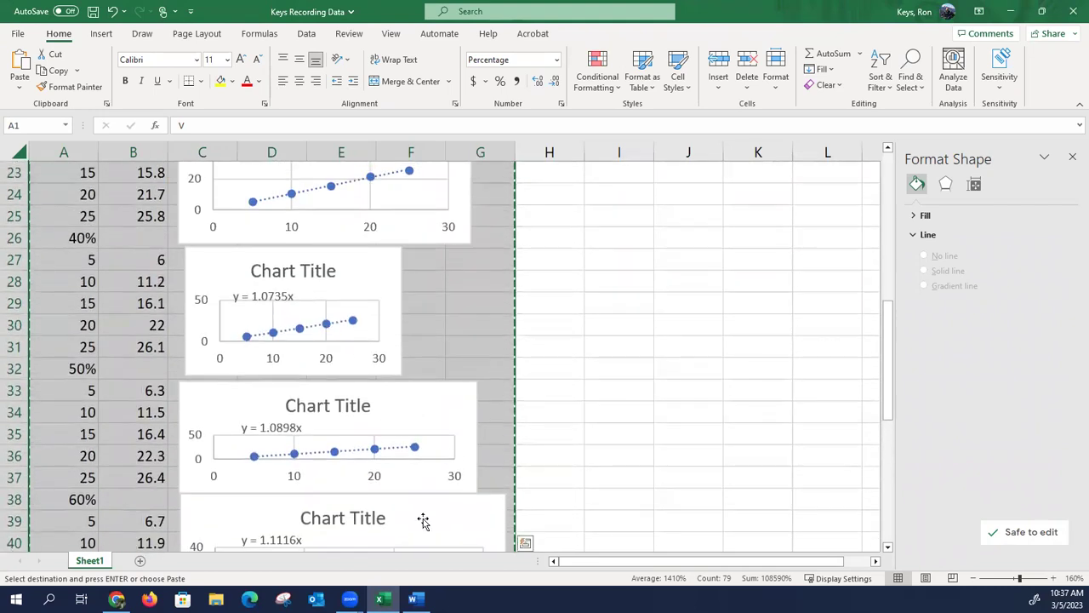
key("alt+Tab")
key("ctrl+v")
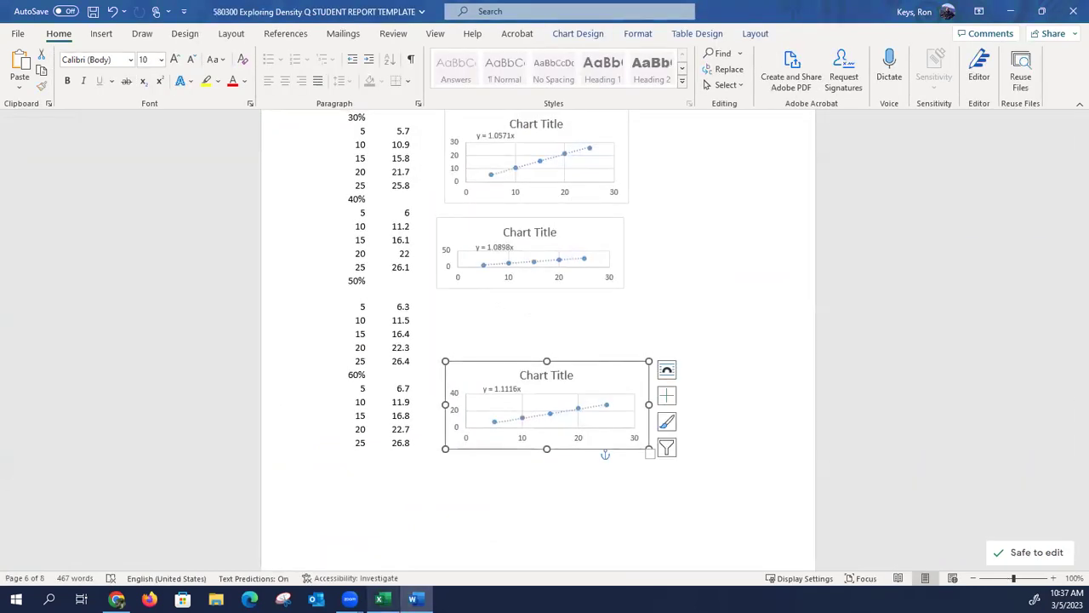
key("alt+Tab")
Step: Copy the whole y = 1.0735x chart for the 40% data and bring Word forward
left_click(307, 337)
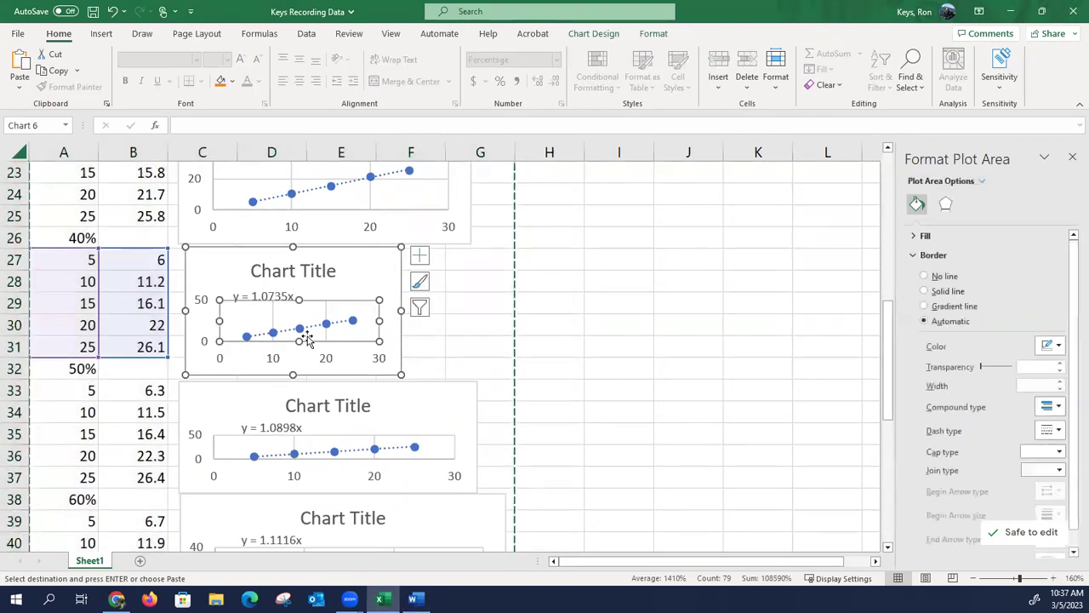
left_click(338, 276)
left_click(367, 277)
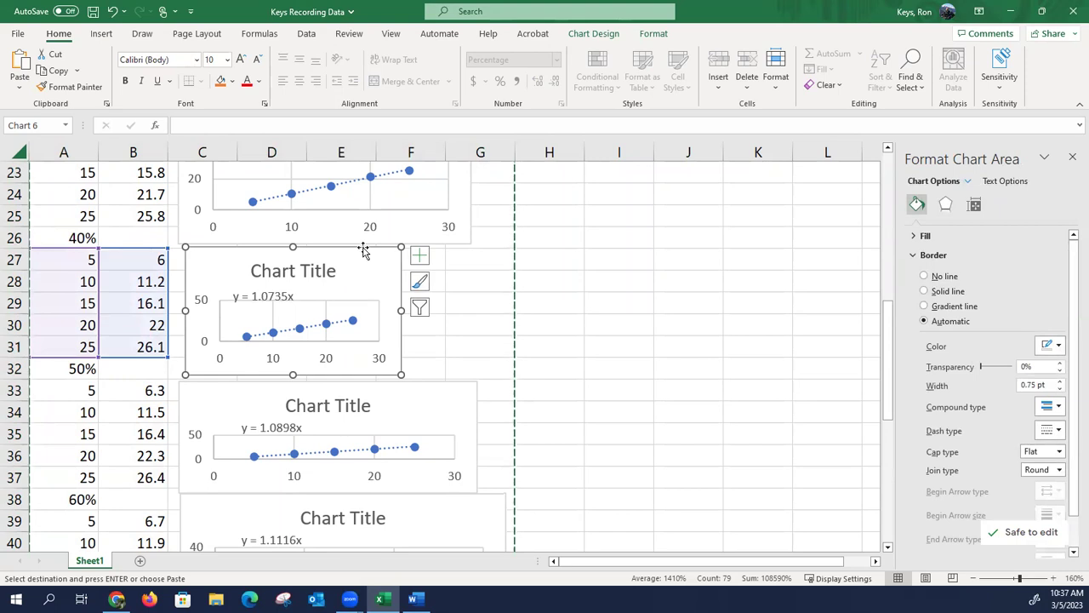
left_click(387, 280)
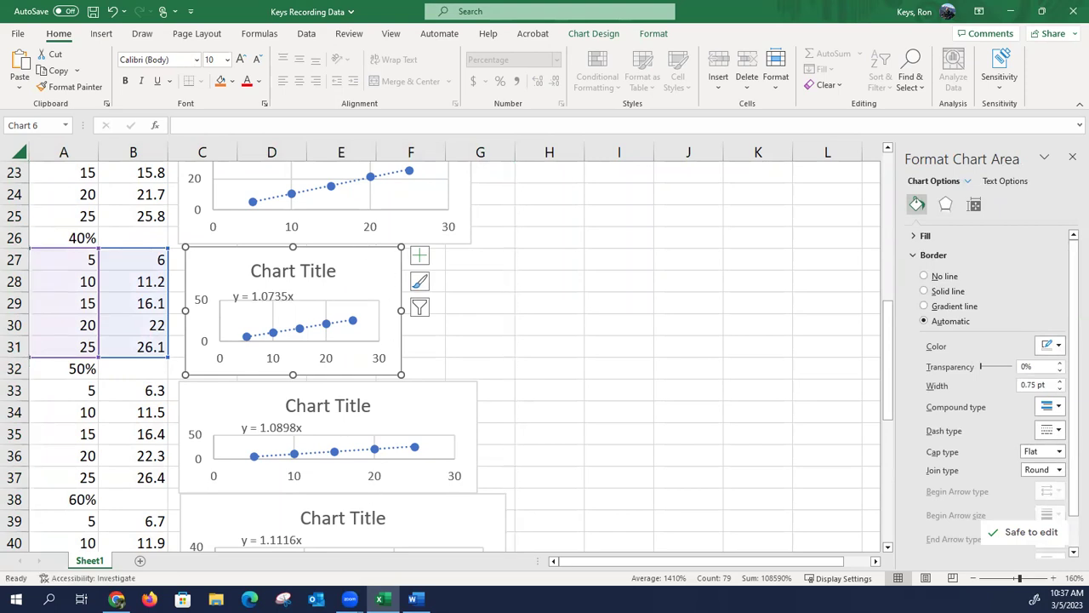
left_click(413, 599)
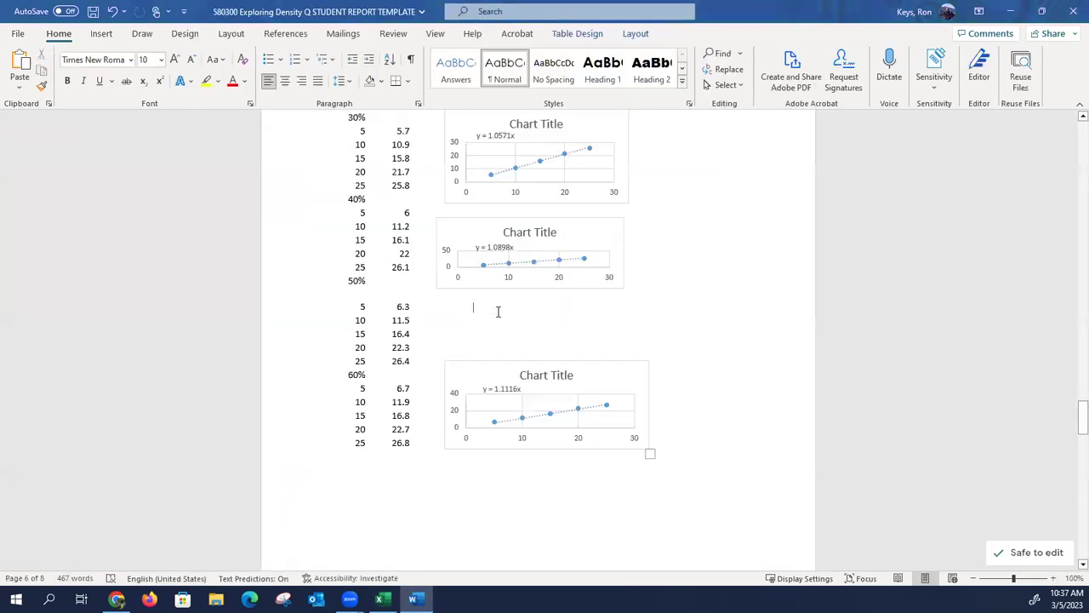
Step: Paste the y = 1.0735x chart into the Word report and nudge it into place
key("ctrl+v")
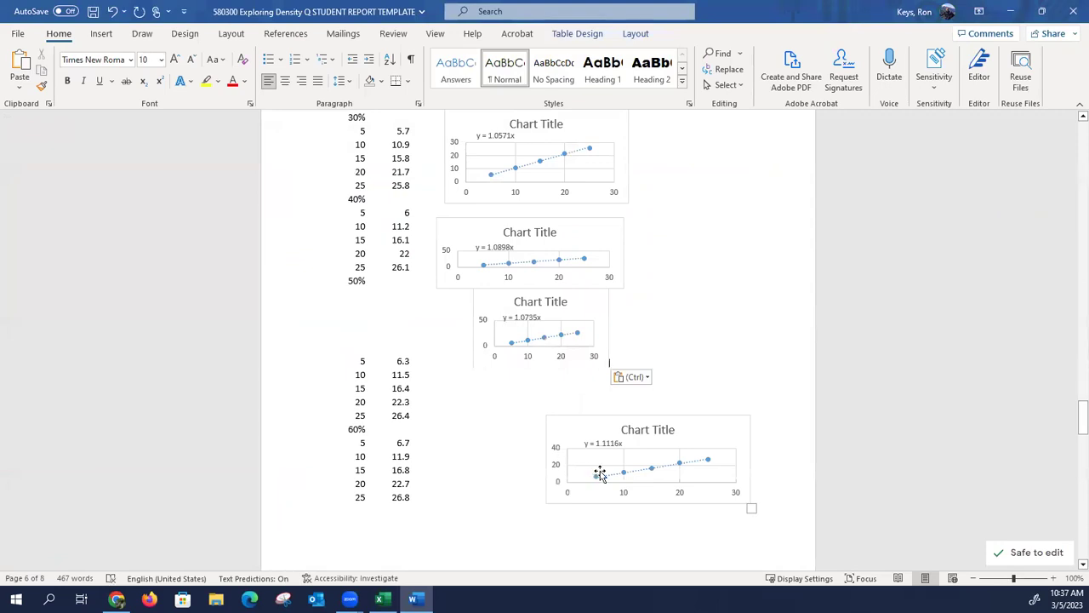
scroll(572, 472, "down", 1)
scroll(572, 472, "down", 1)
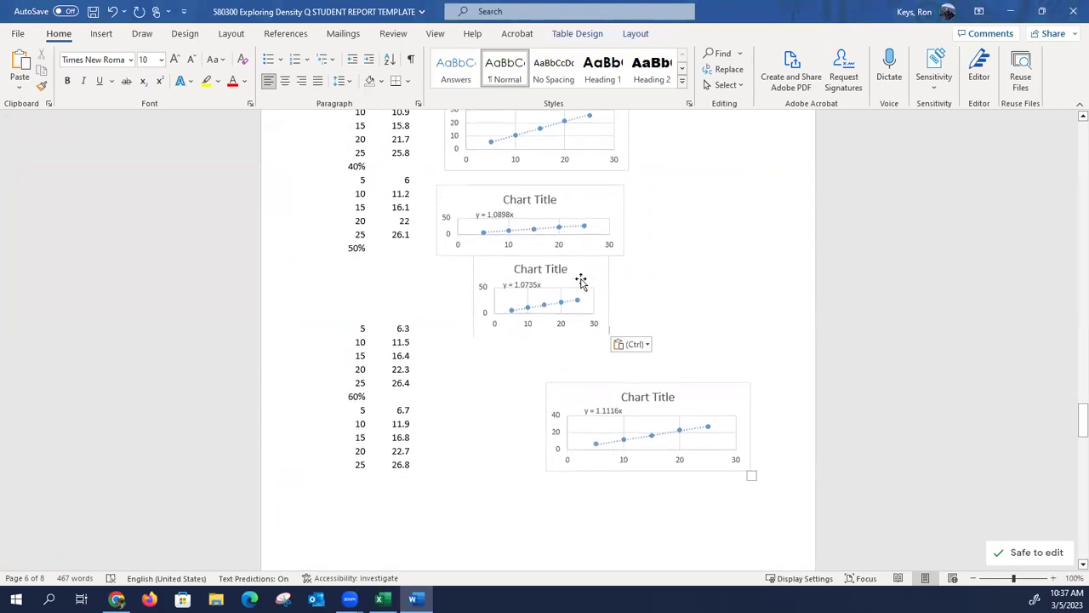
left_click_drag(581, 281, 556, 317)
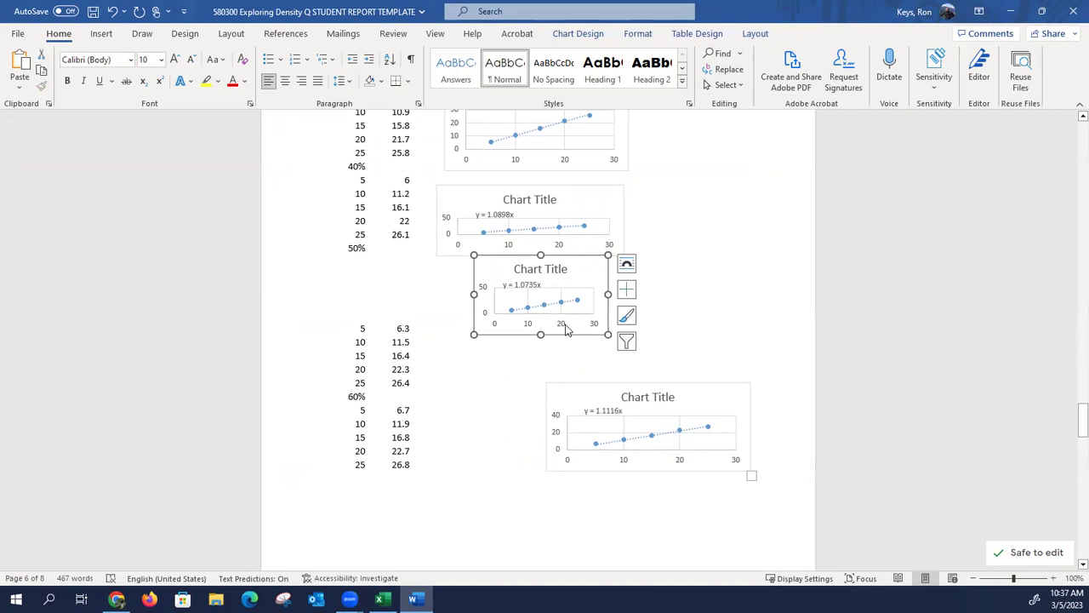
Step: Give the lower chart tight wrapping and move it and the middle chart beside the 60% and 50% rows
right_click(584, 281)
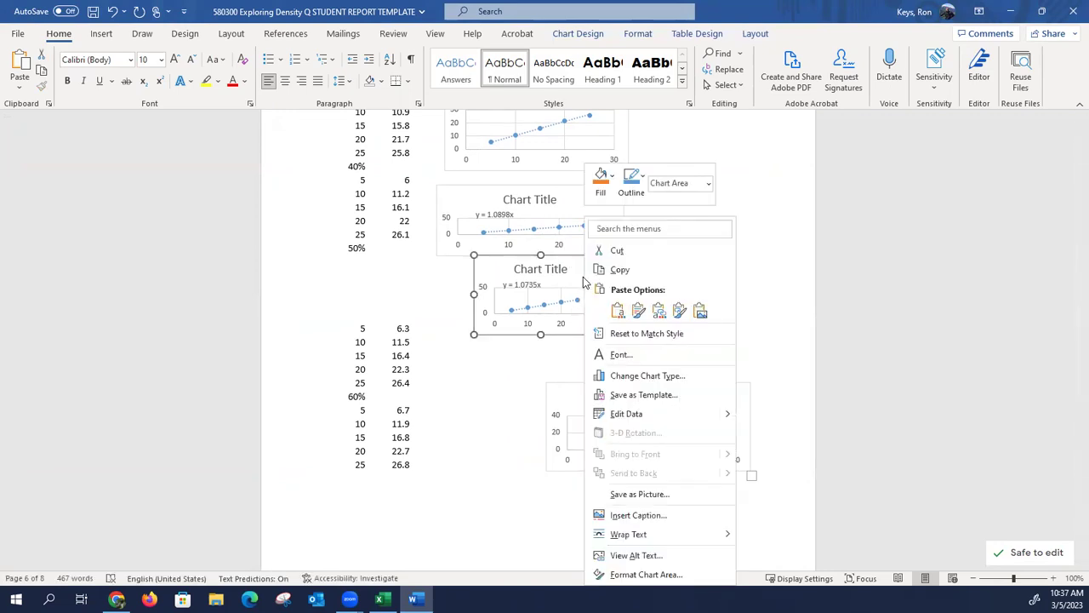
mouse_move(630, 534)
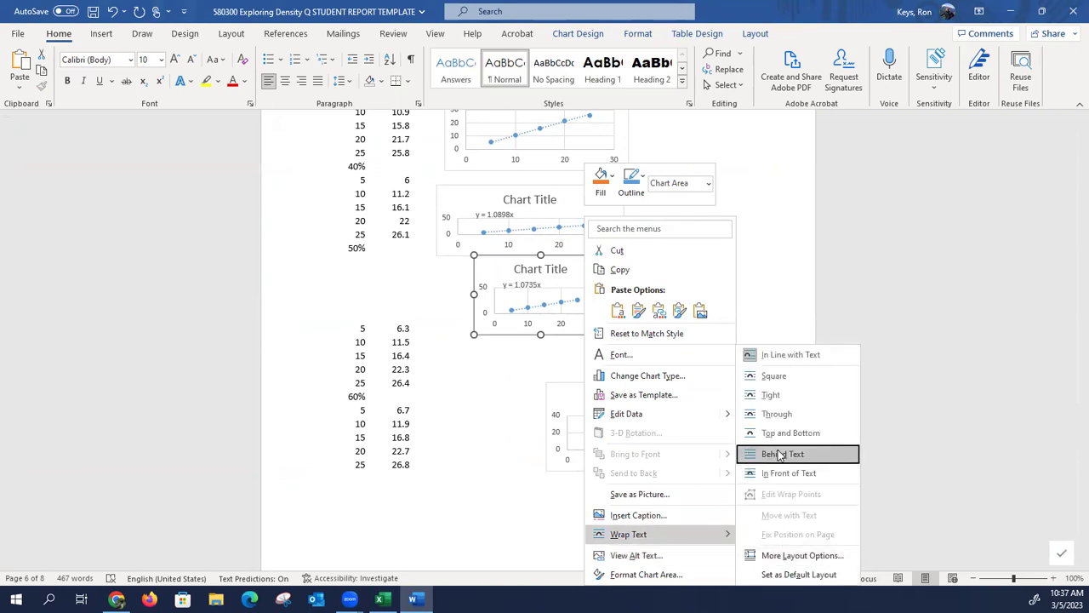
left_click(787, 394)
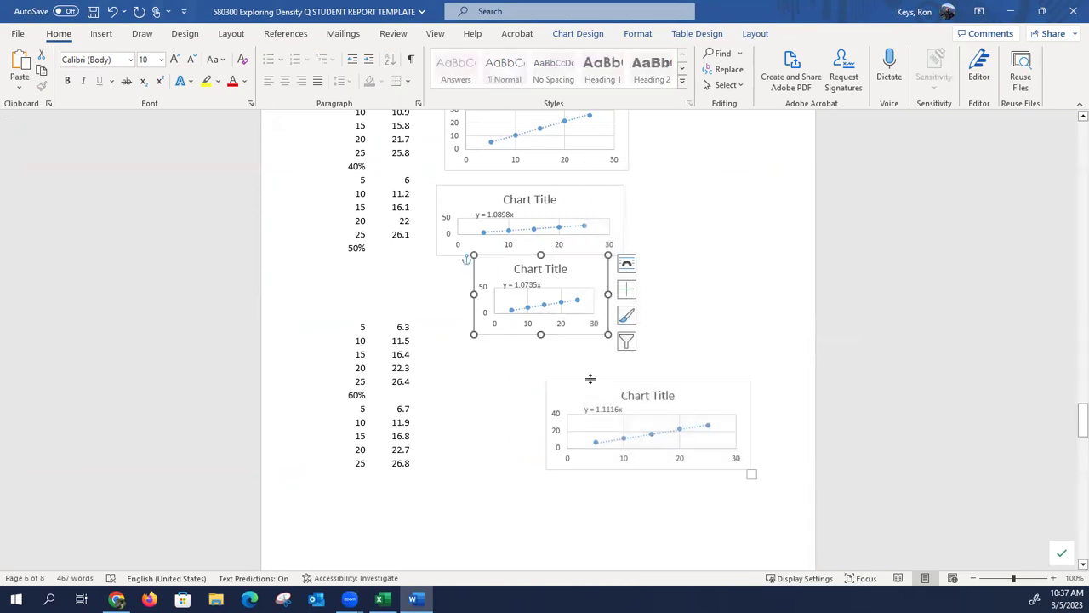
left_click_drag(586, 400, 484, 410)
mouse_move(553, 306)
left_mouse_down()
mouse_move(548, 333)
mouse_move(548, 292)
left_mouse_up()
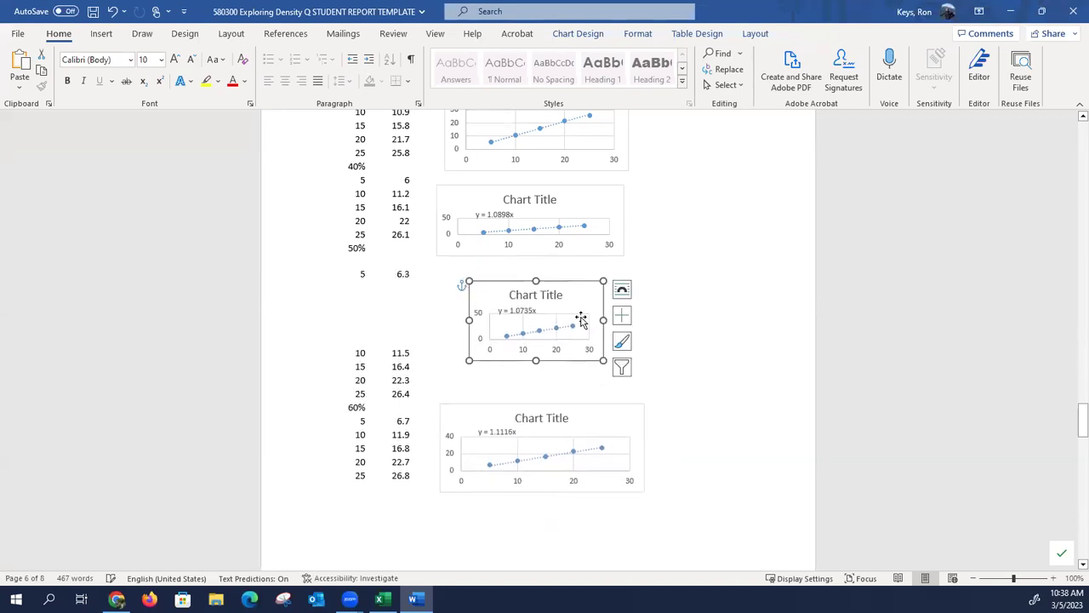
Step: Add a blank paragraph after the 'step 1.' line of Activity 4's Data Table 2 graph prompt
scroll(605, 328, "down", 2)
scroll(587, 409, "up", 3)
scroll(587, 409, "up", 10)
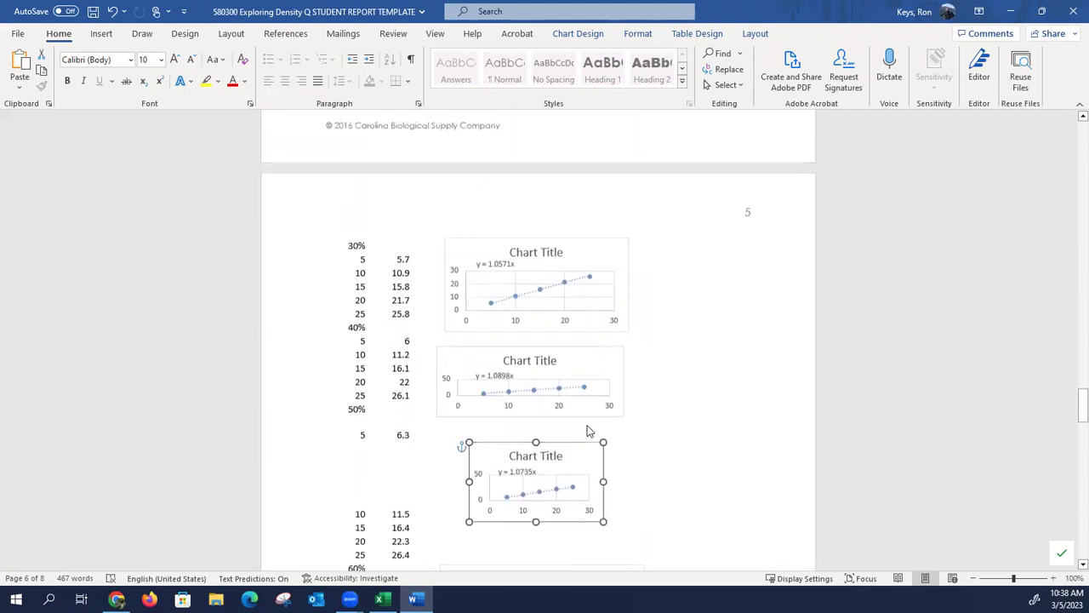
scroll(578, 400, "up", 3)
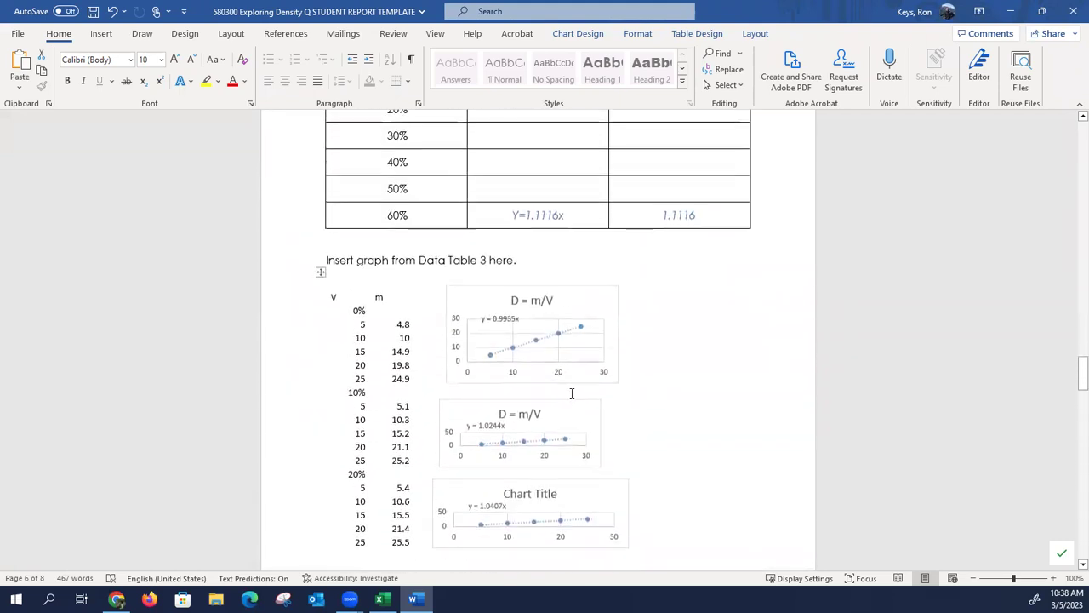
scroll(591, 394, "down", 4)
scroll(594, 393, "down", 18)
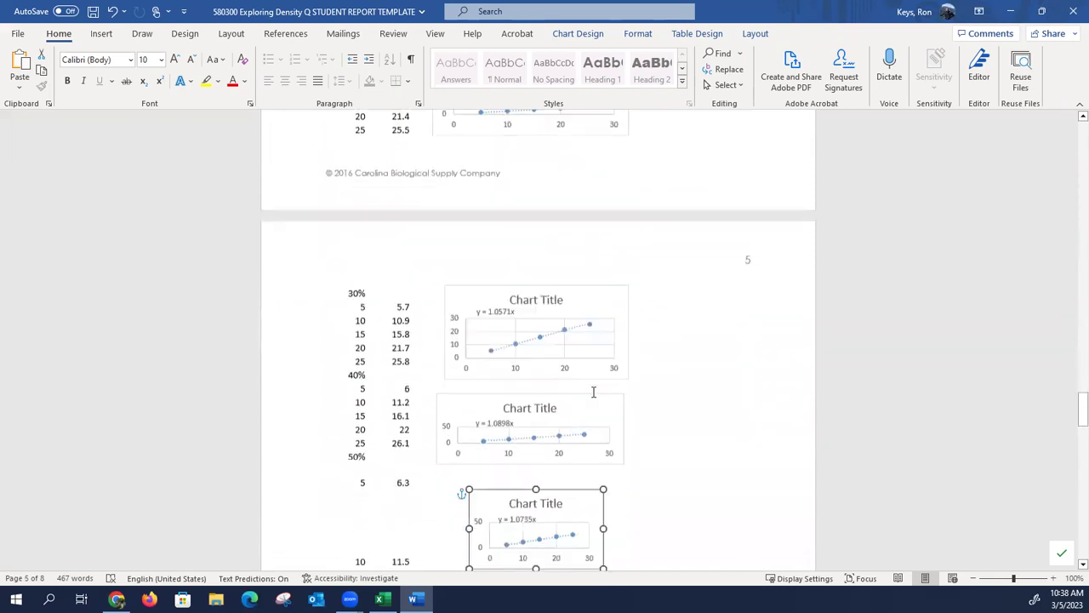
scroll(596, 392, "down", 7)
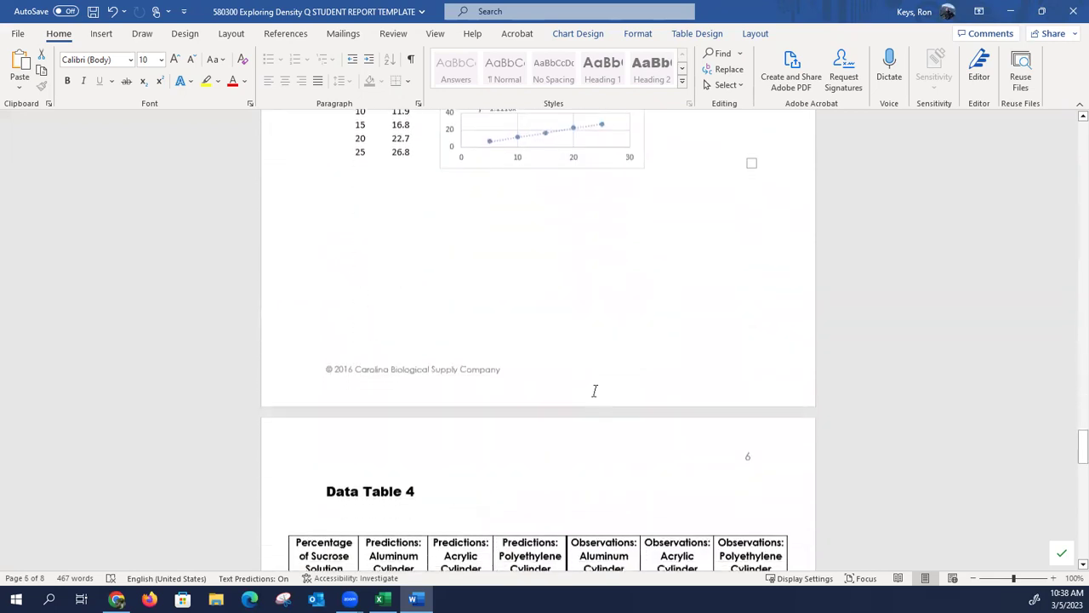
scroll(595, 392, "up", 8)
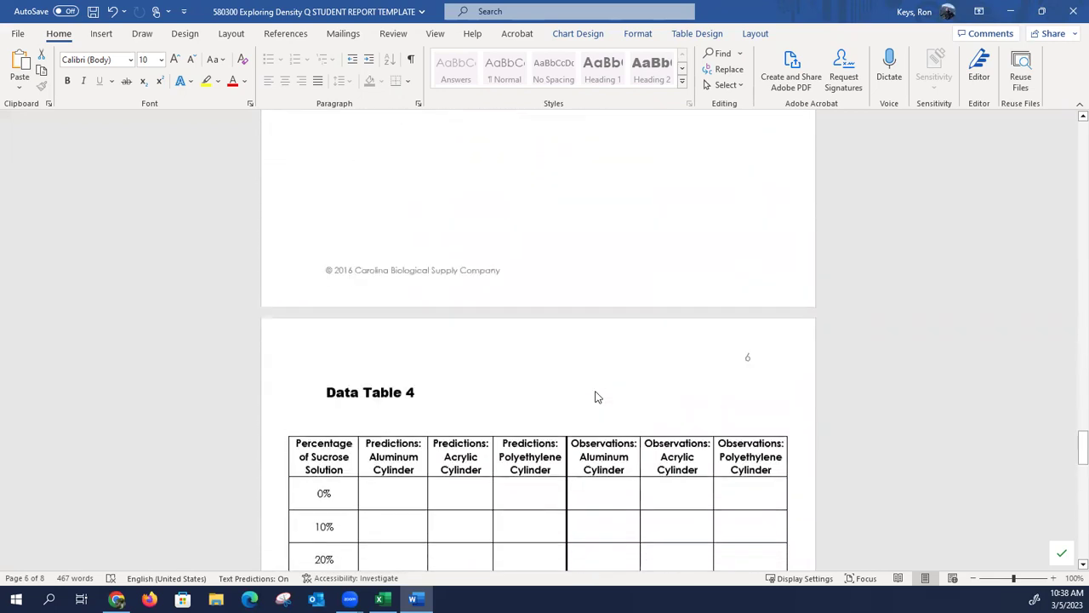
scroll(596, 391, "down", 8)
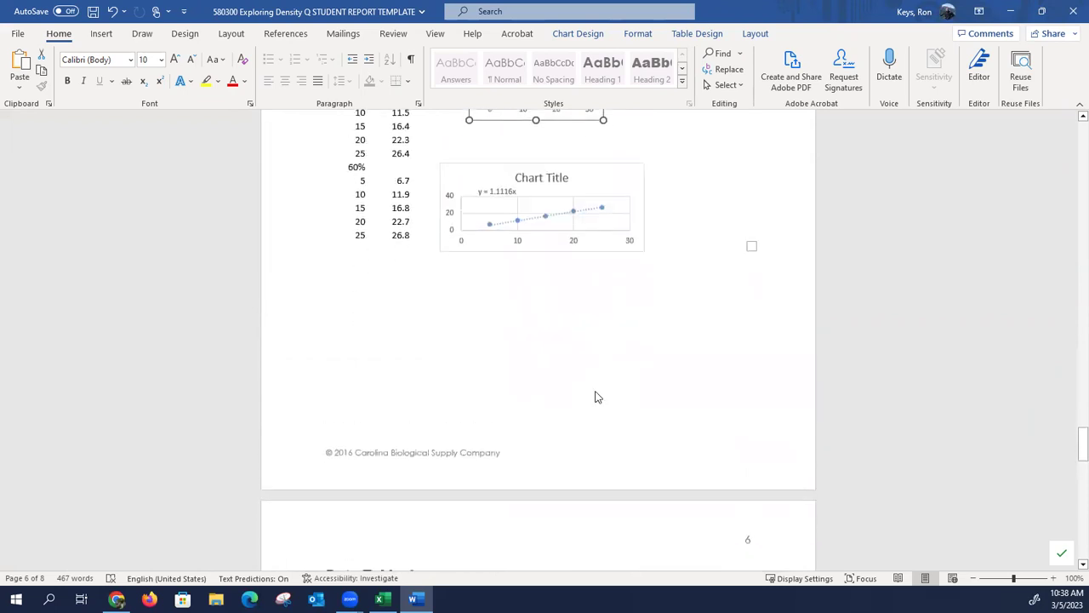
scroll(596, 391, "down", 1)
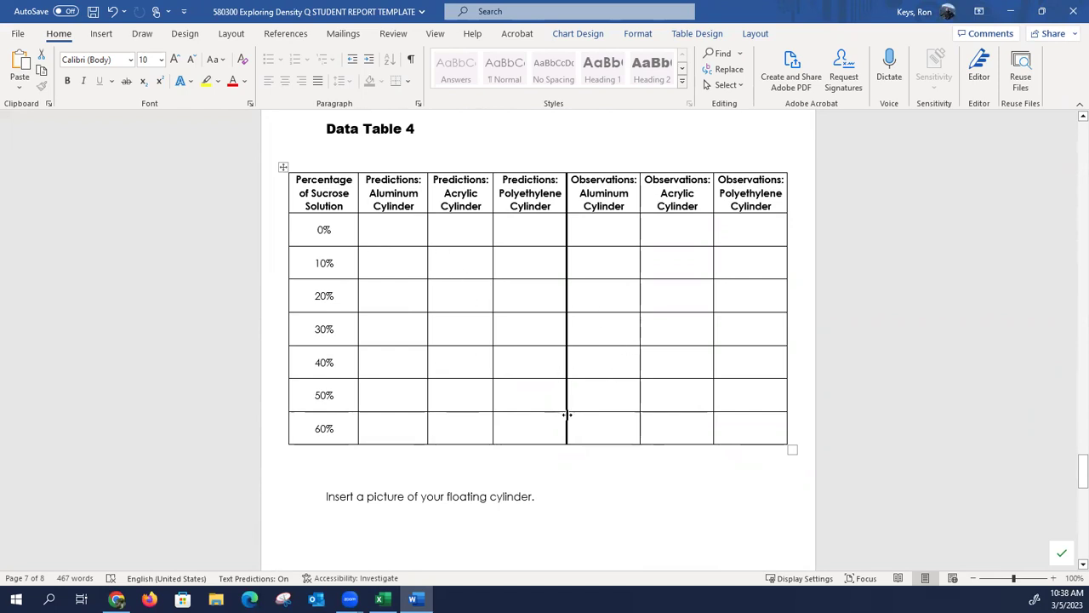
scroll(568, 412, "down", 10)
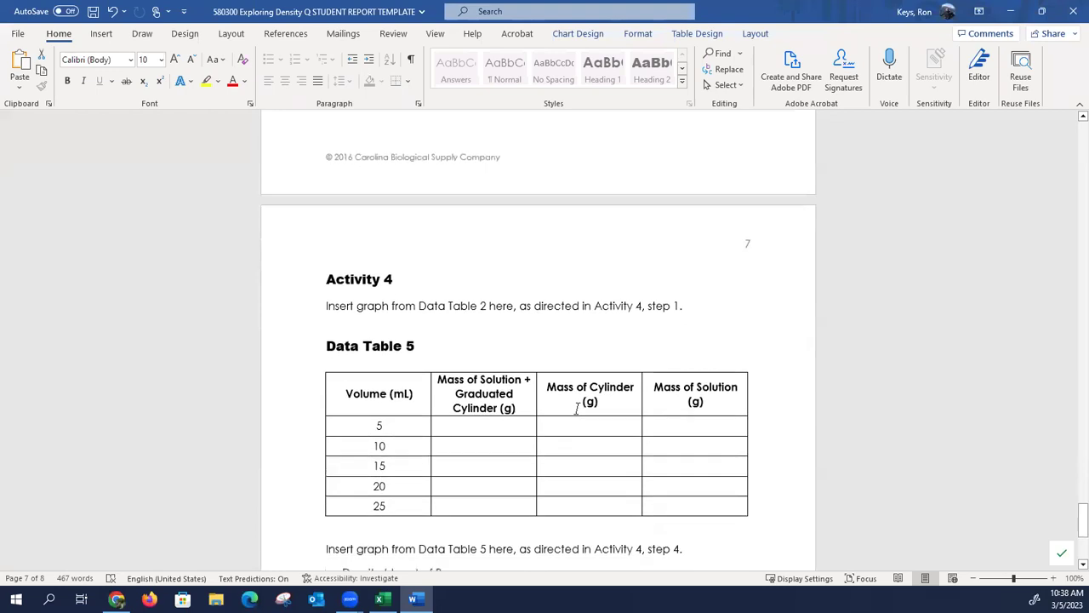
scroll(577, 409, "down", 3)
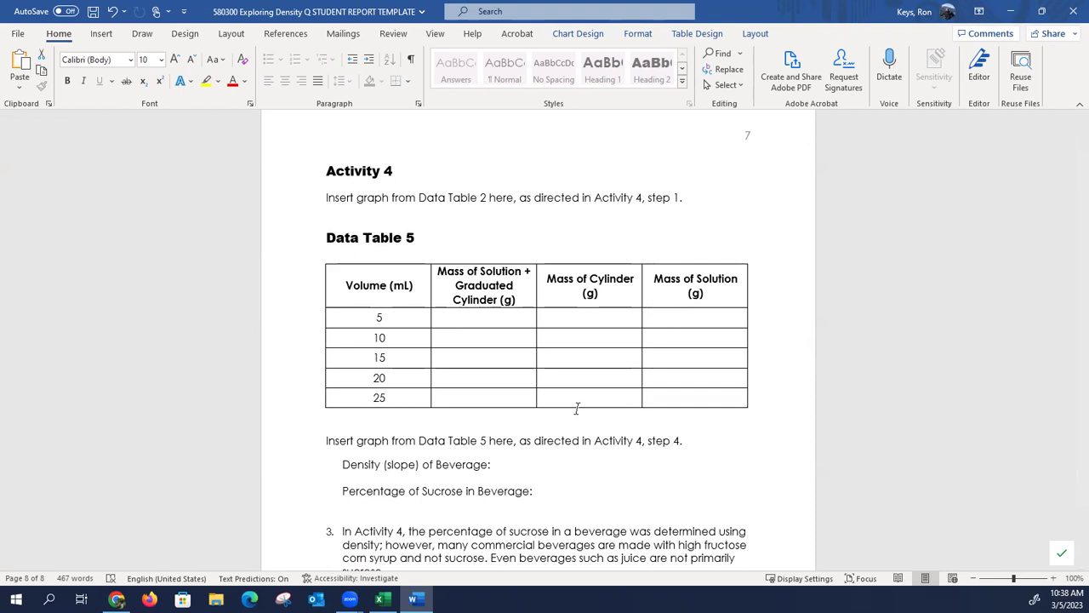
left_click(382, 215)
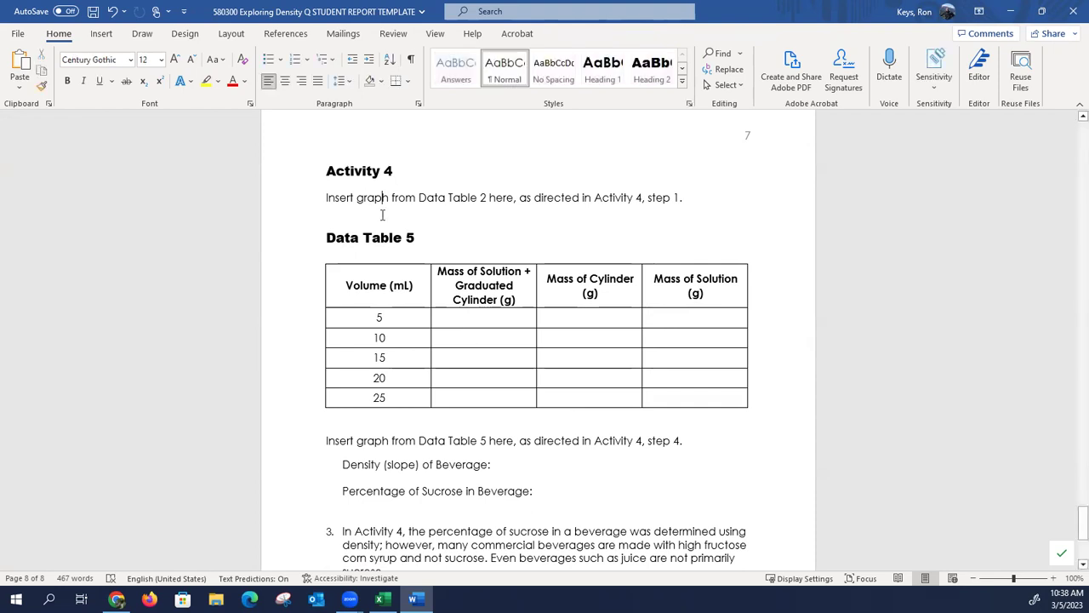
left_click(693, 195)
key("Return")
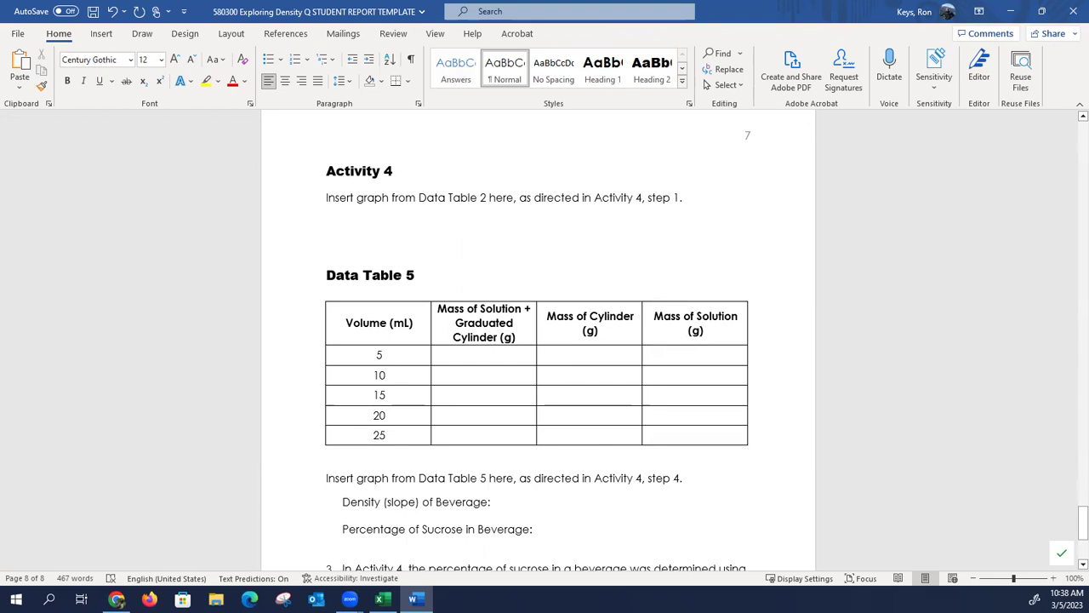
Step: Back in Excel, enter the D (slope) values for 60%, 50% and 40%, starting with 1.1116
left_click(382, 599)
scroll(502, 383, "down", 7)
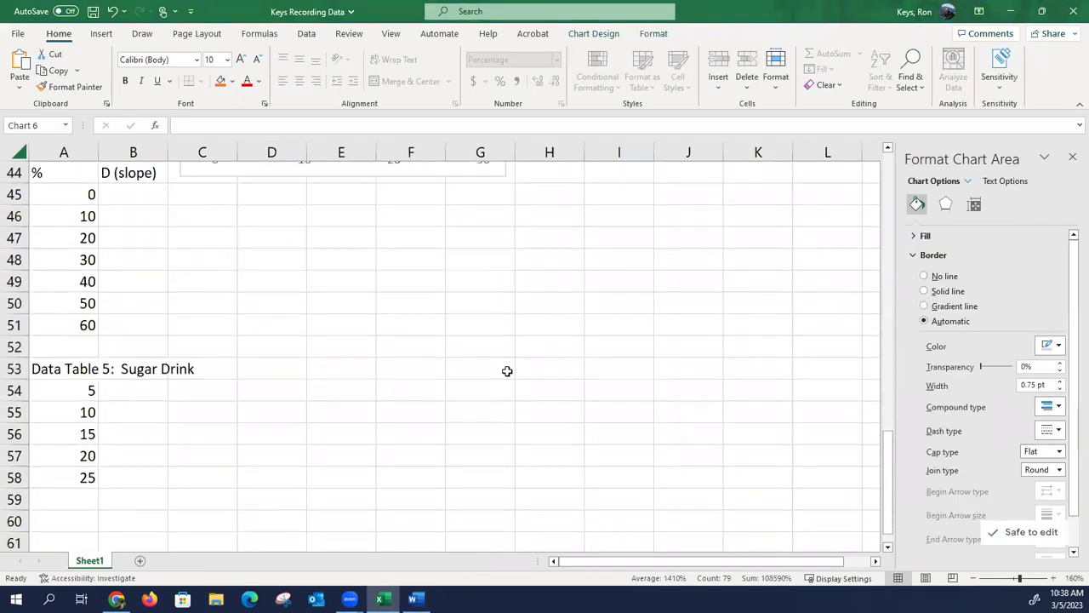
scroll(507, 372, "up", 2)
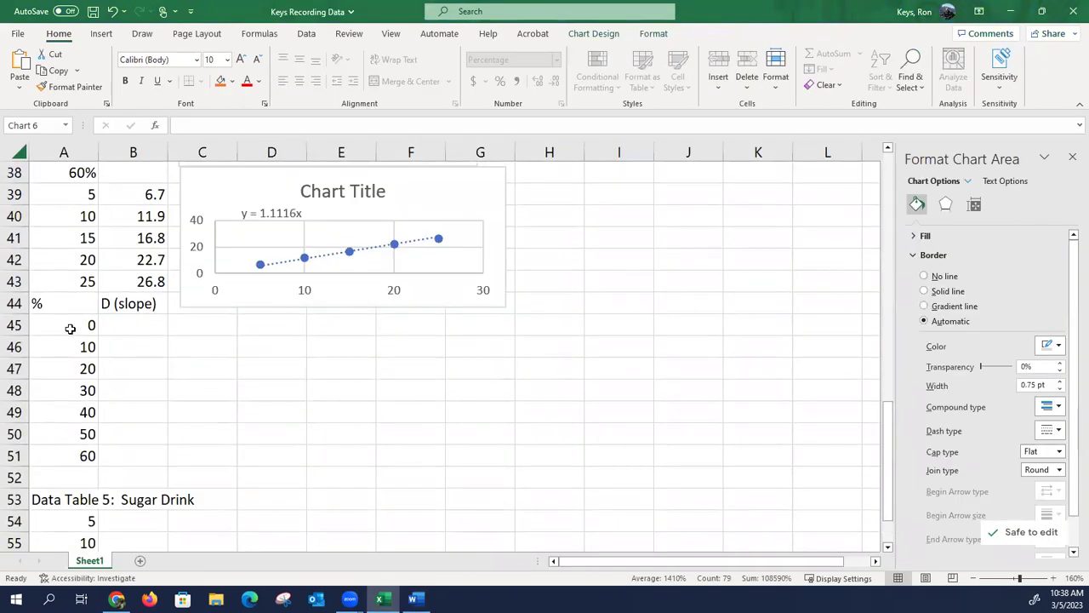
left_click_drag(68, 324, 90, 455)
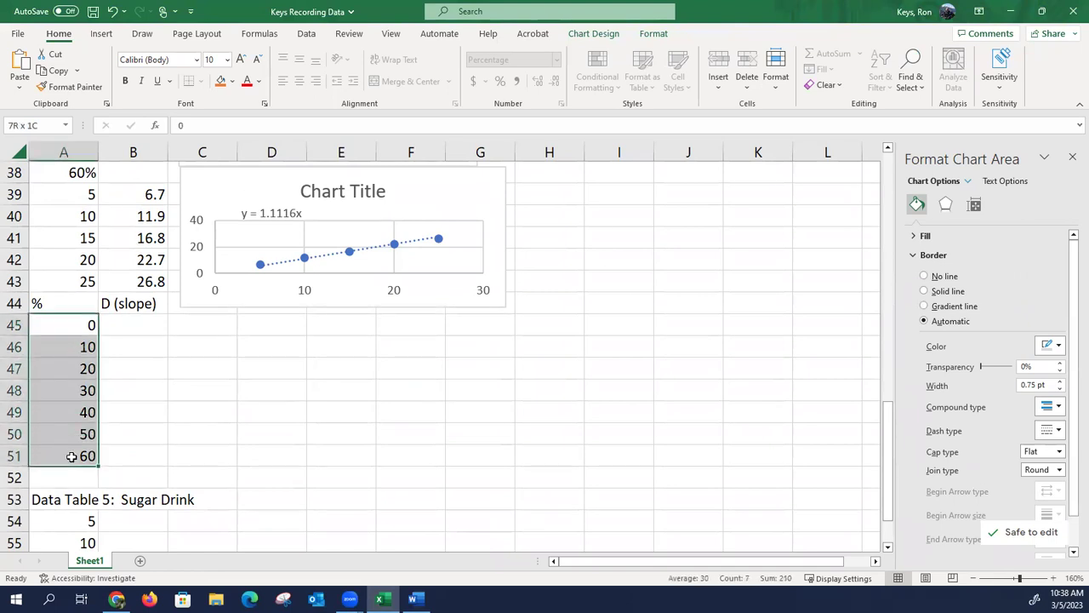
left_click(159, 321)
scroll(256, 395, "up", 1)
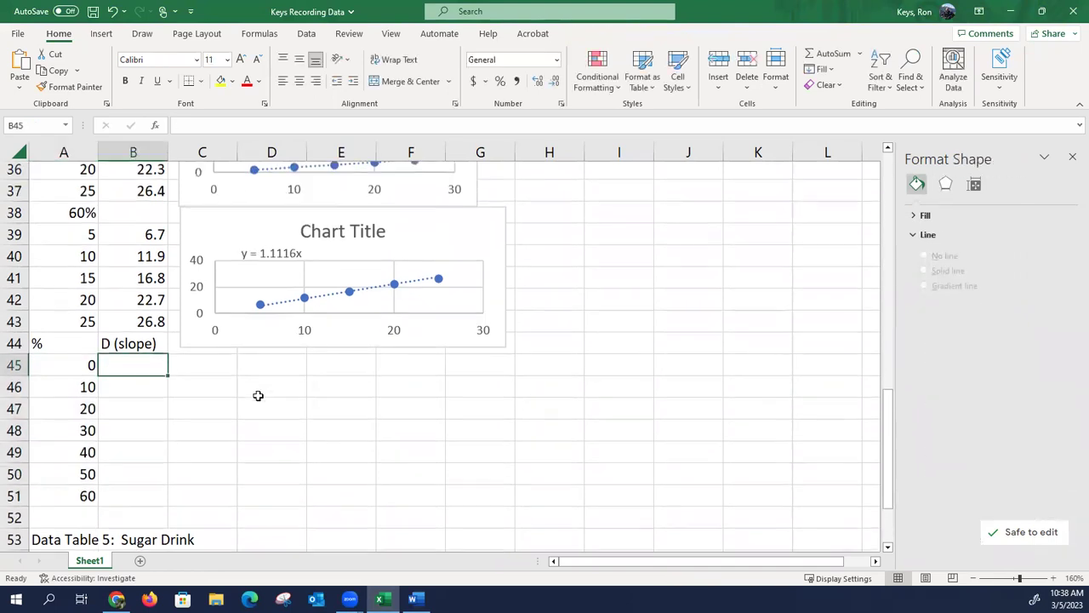
left_click(128, 527)
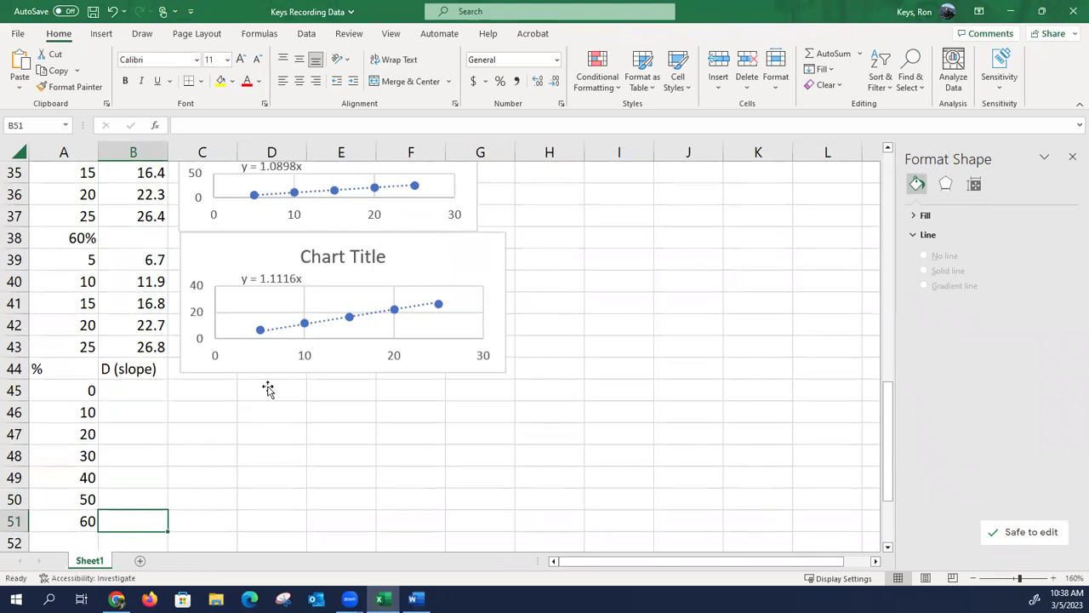
type("1.11")
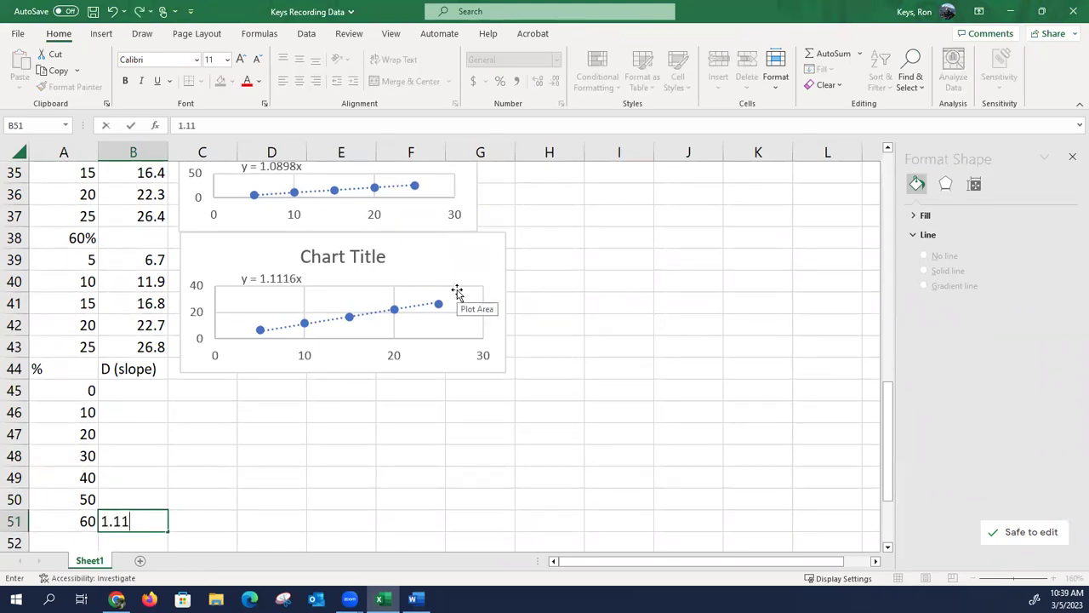
type("16")
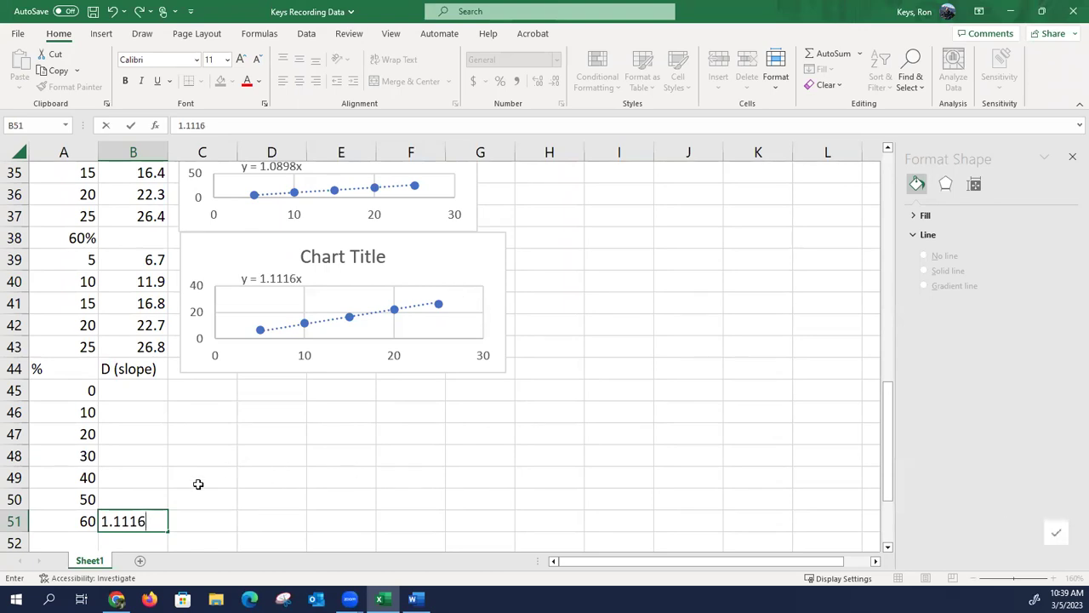
left_click(154, 497)
type("1.0898")
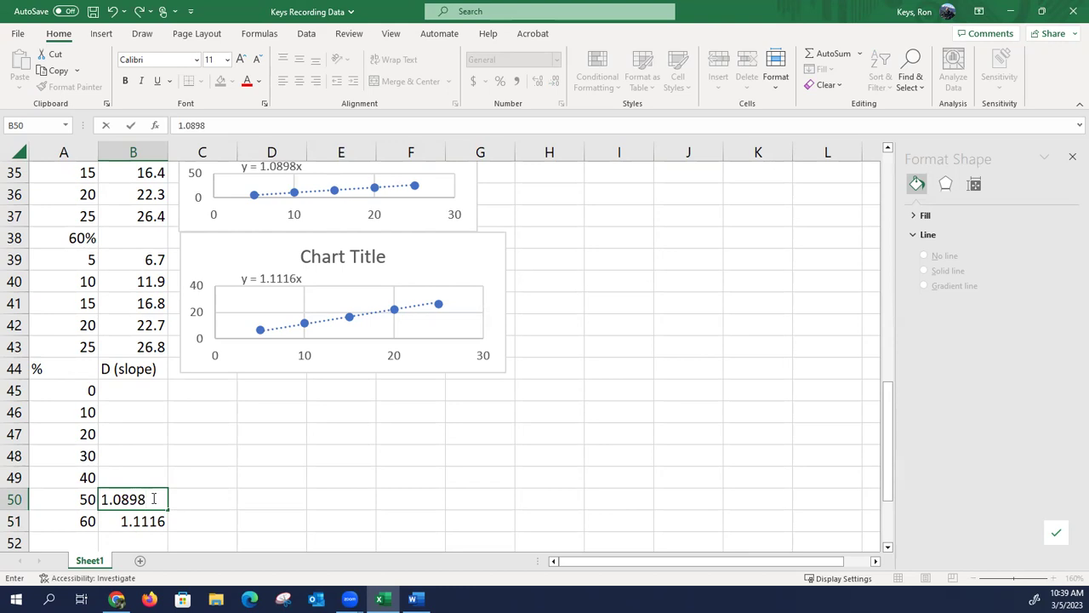
left_click(146, 474)
scroll(460, 394, "up", 1)
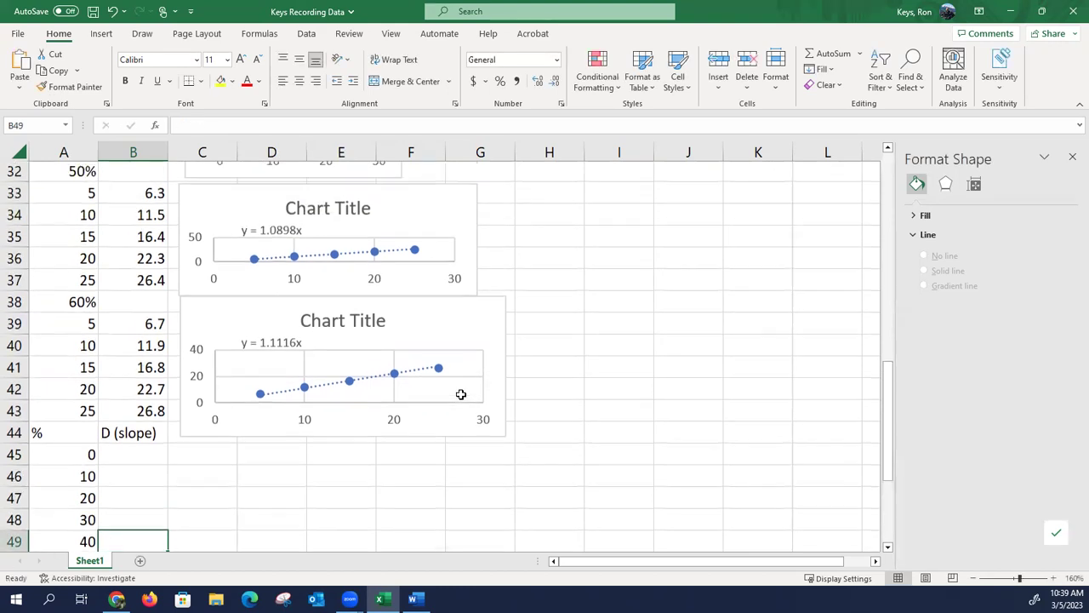
scroll(460, 394, "up", 2)
scroll(460, 394, "down", 4)
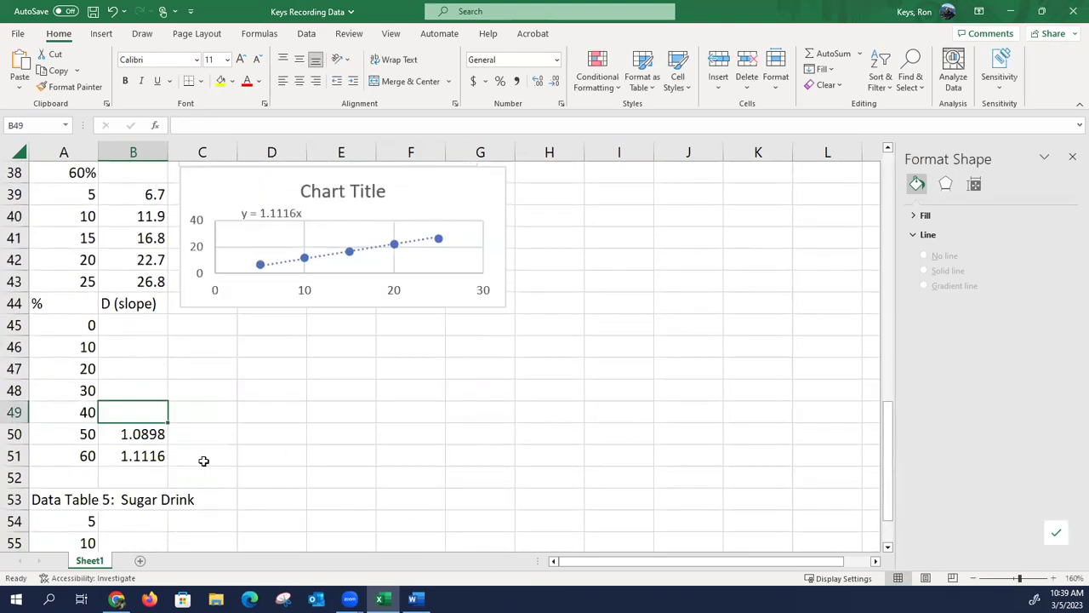
type("1.0735")
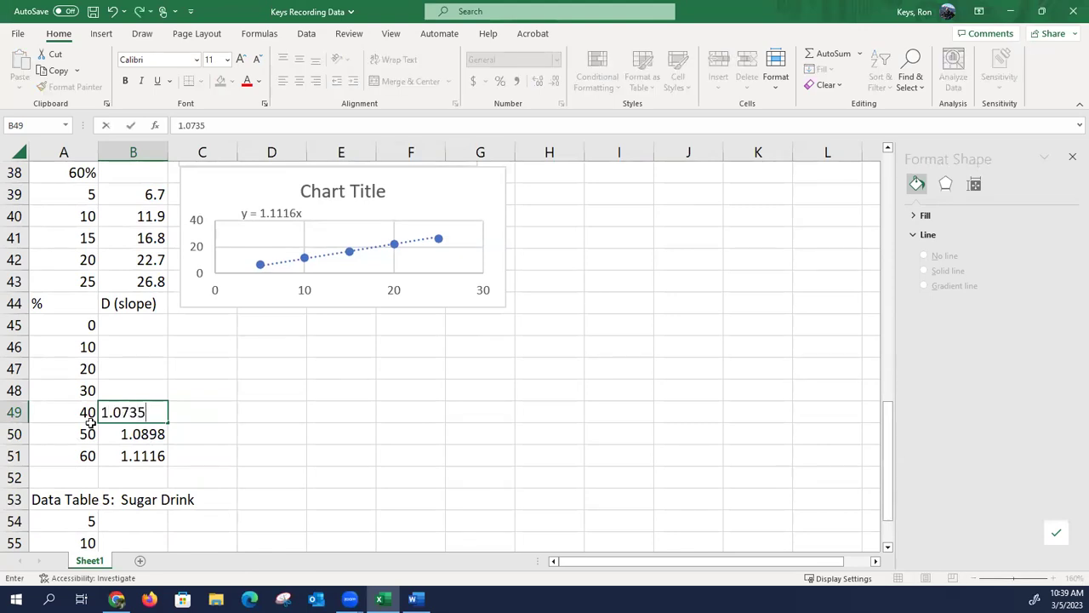
left_click(136, 389)
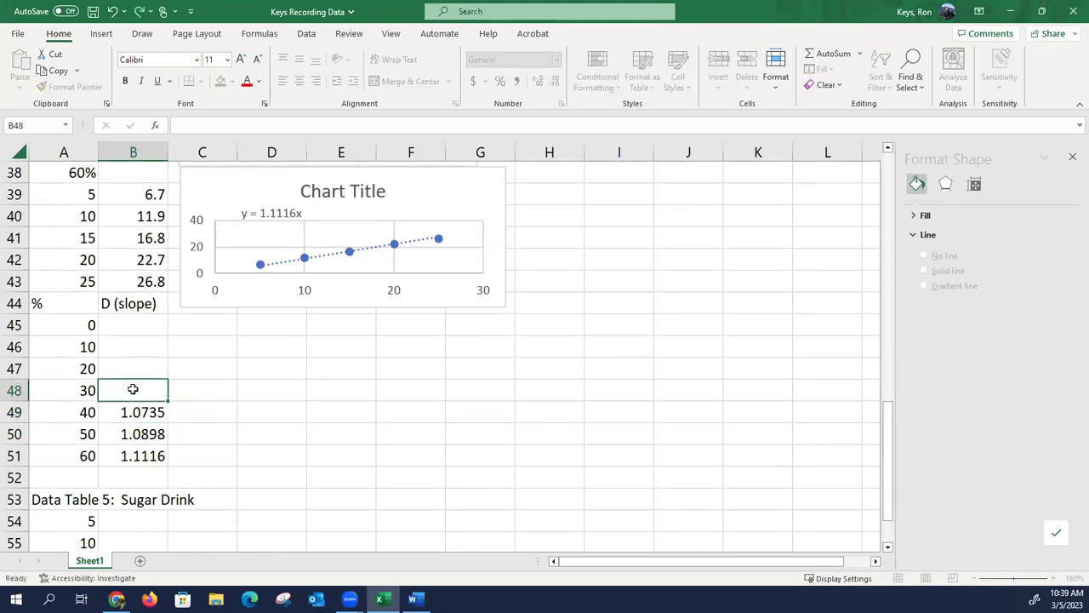
Step: Enter slope 0.9935 for 0% and 1.0244 for 10% in the D (slope) table
scroll(133, 389, "up", 10)
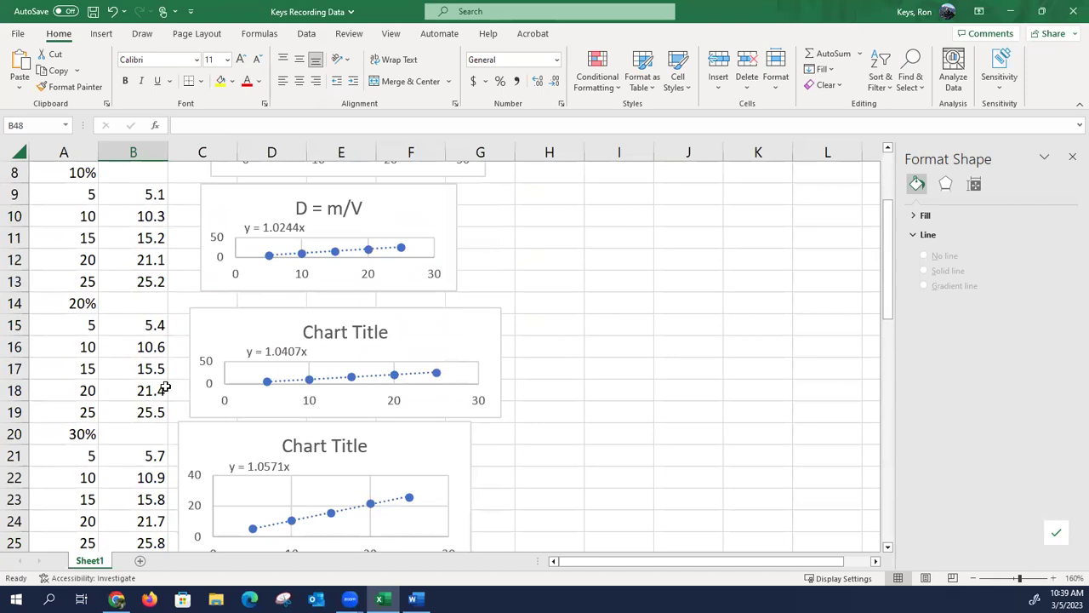
scroll(165, 387, "up", 2)
scroll(165, 387, "down", 14)
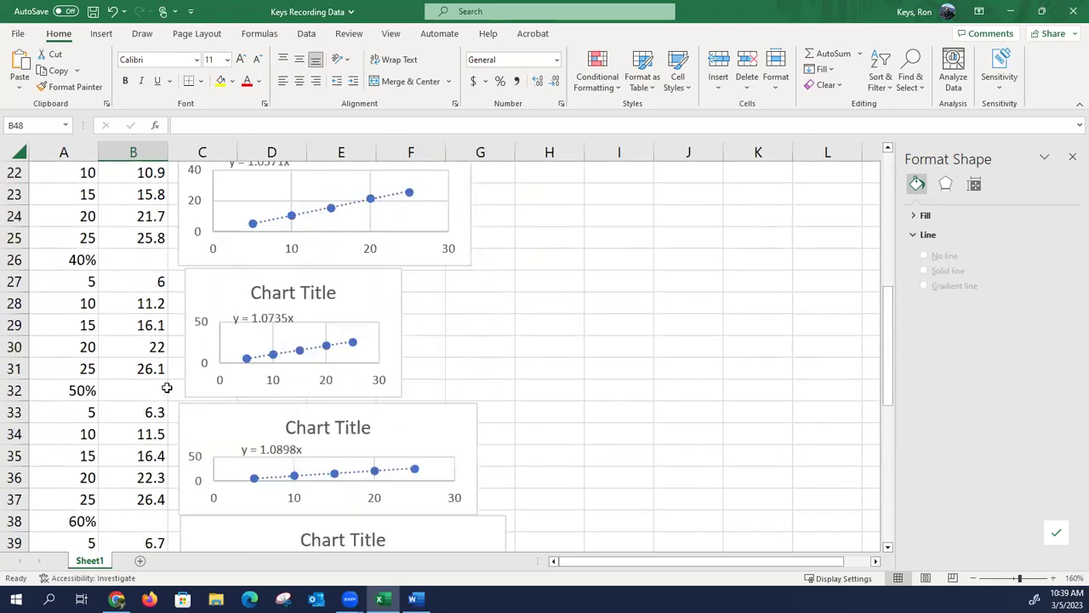
left_click(138, 216)
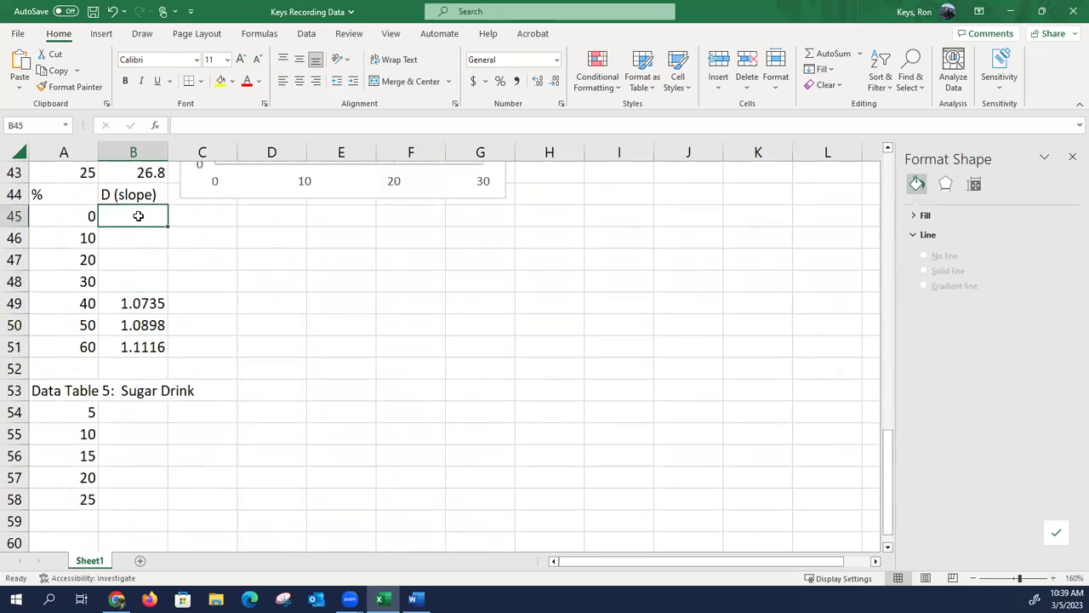
type("0.9935")
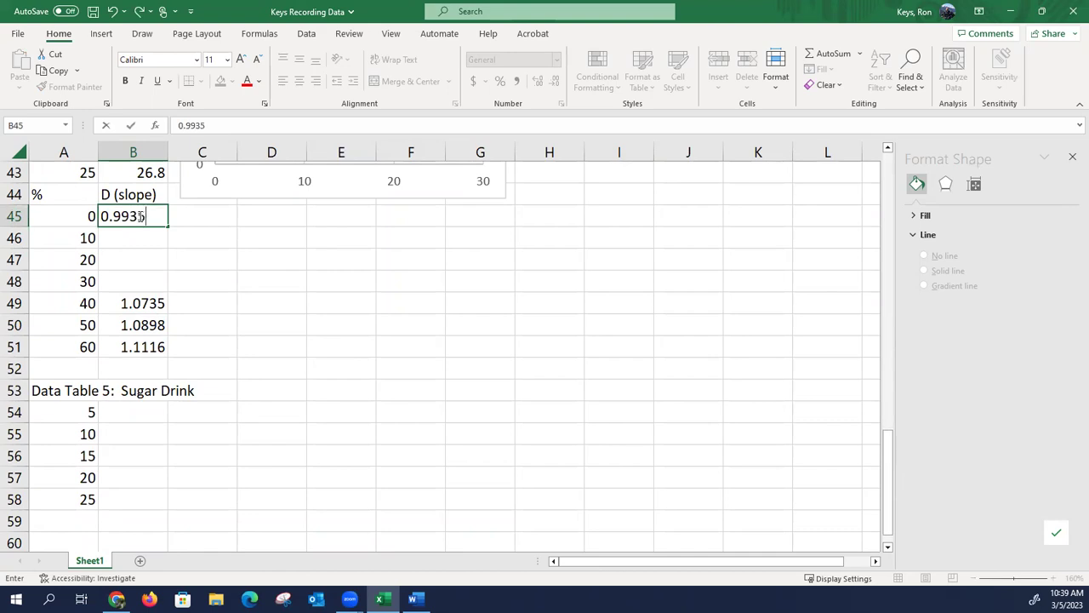
key("Return")
scroll(486, 315, "up", 10)
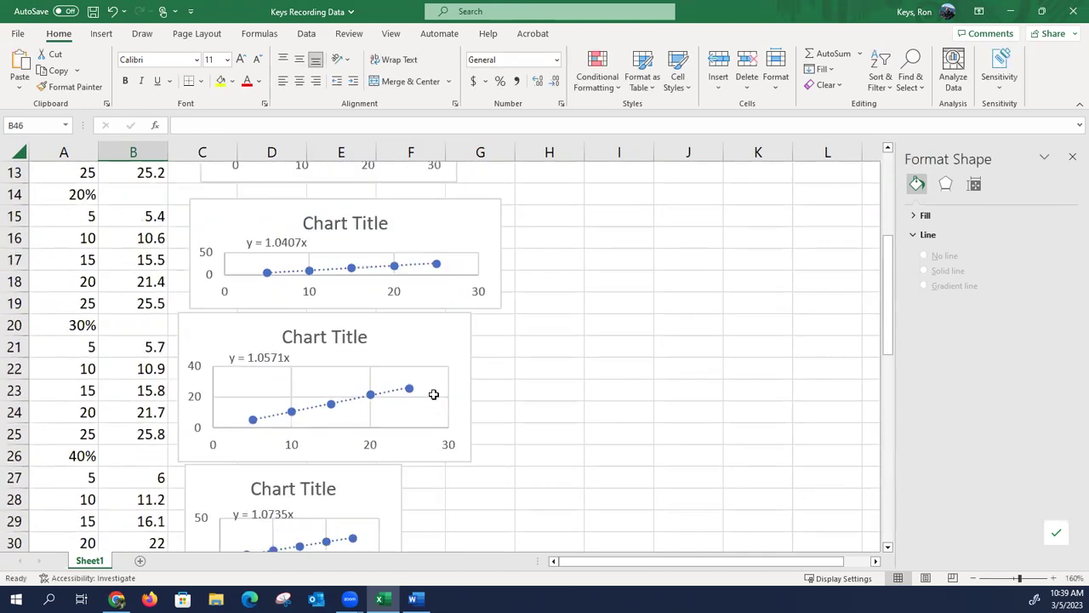
scroll(433, 394, "up", 4)
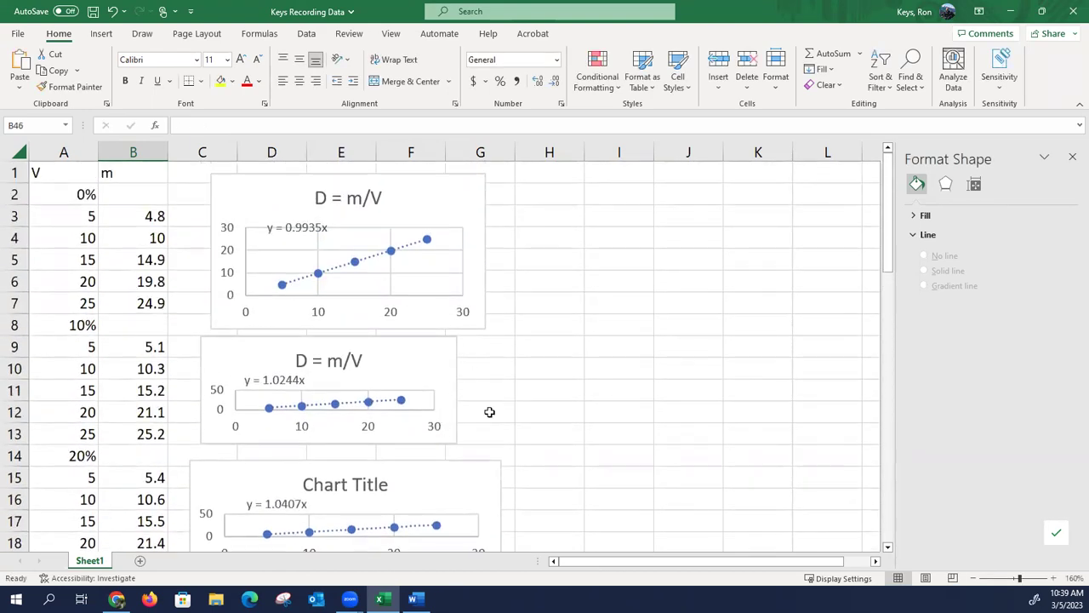
scroll(497, 414, "down", 11)
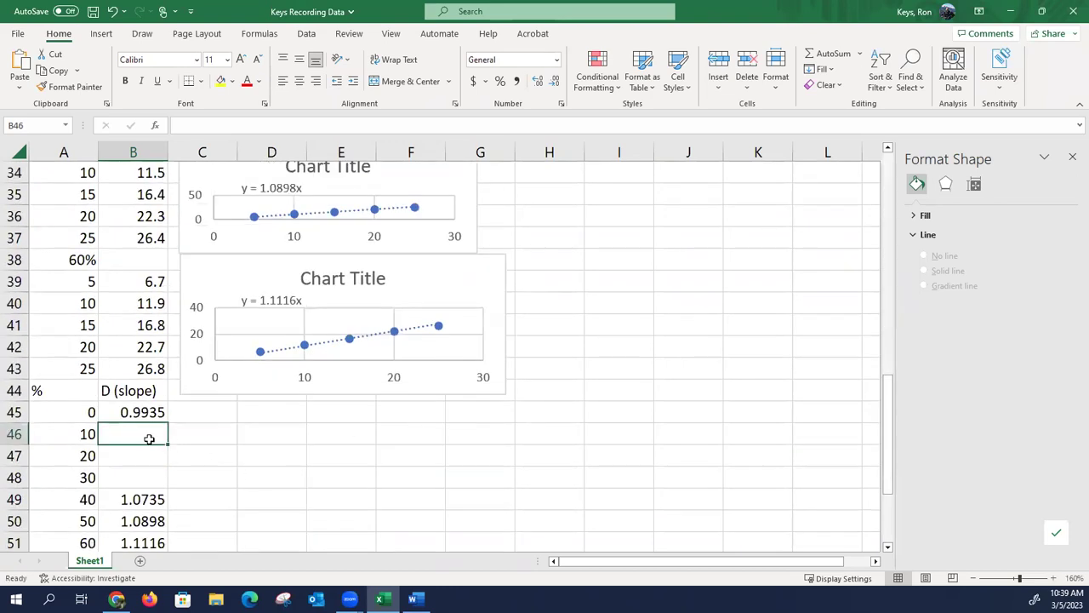
type("1.0244")
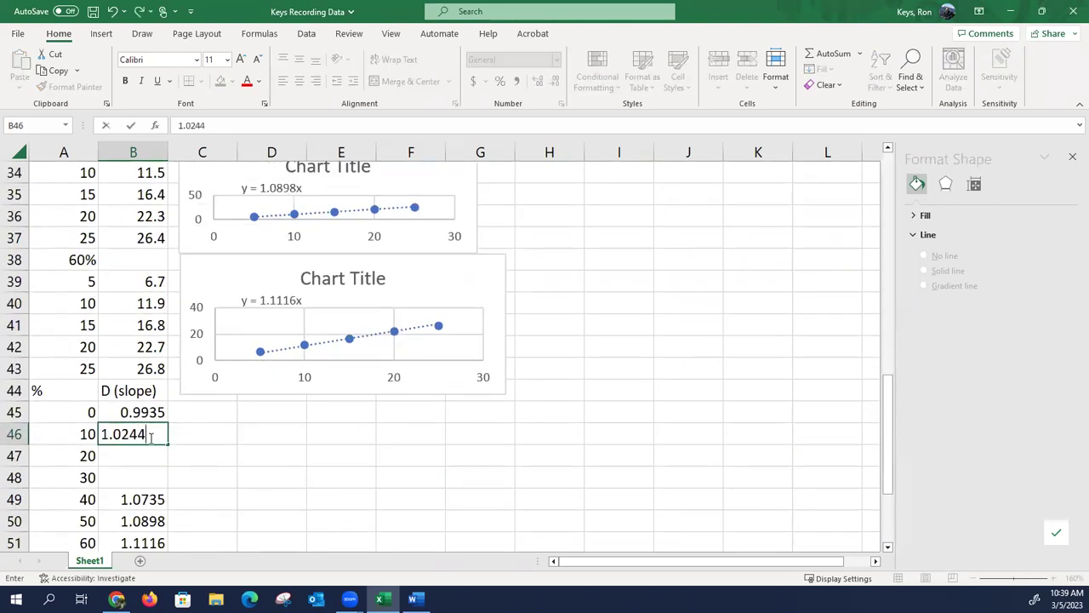
key("Return")
Step: Enter slope 1.0407 for 20% and begin the 30% slope in cell B48
scroll(405, 471, "up", 7)
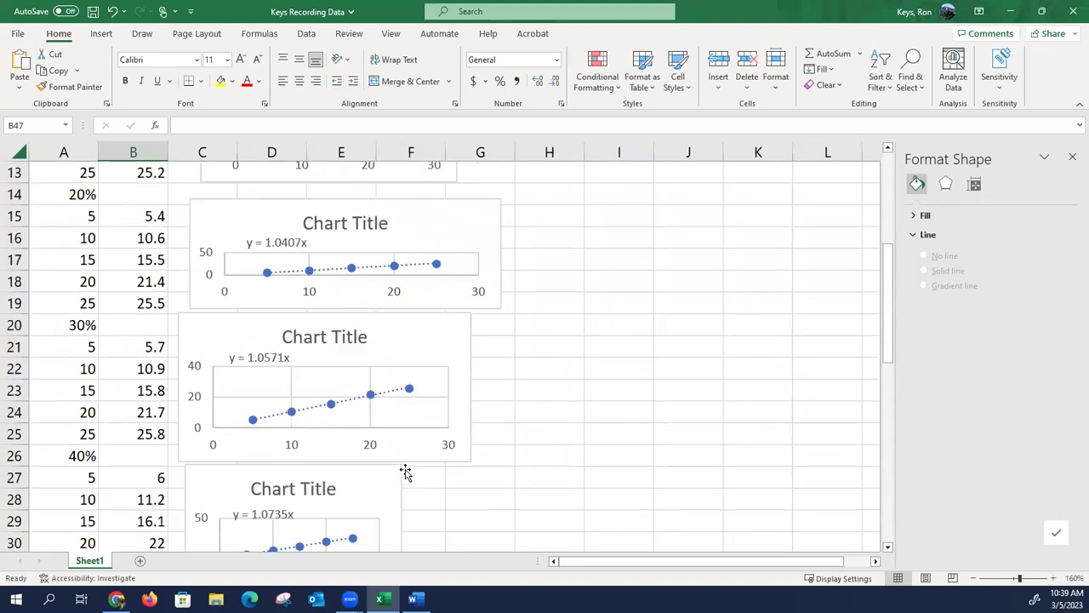
scroll(405, 471, "up", 2)
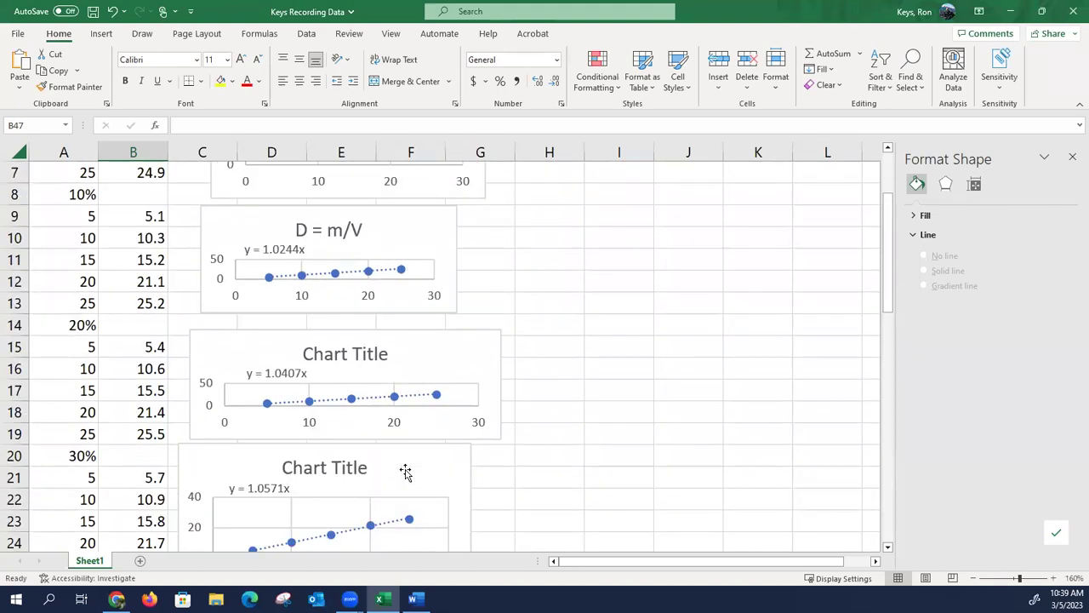
scroll(405, 470, "down", 10)
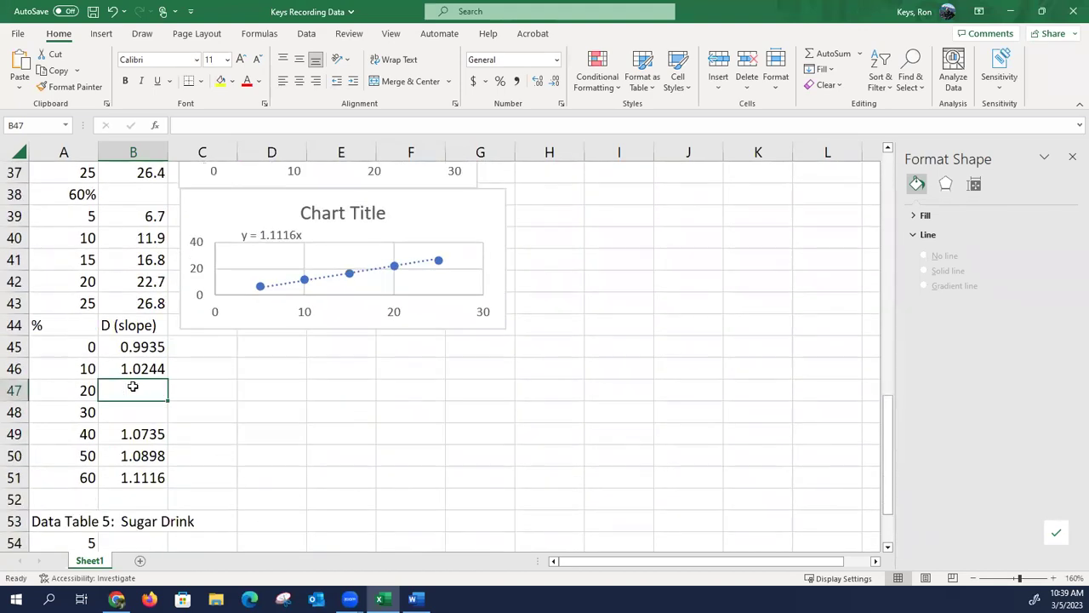
type("1.0407")
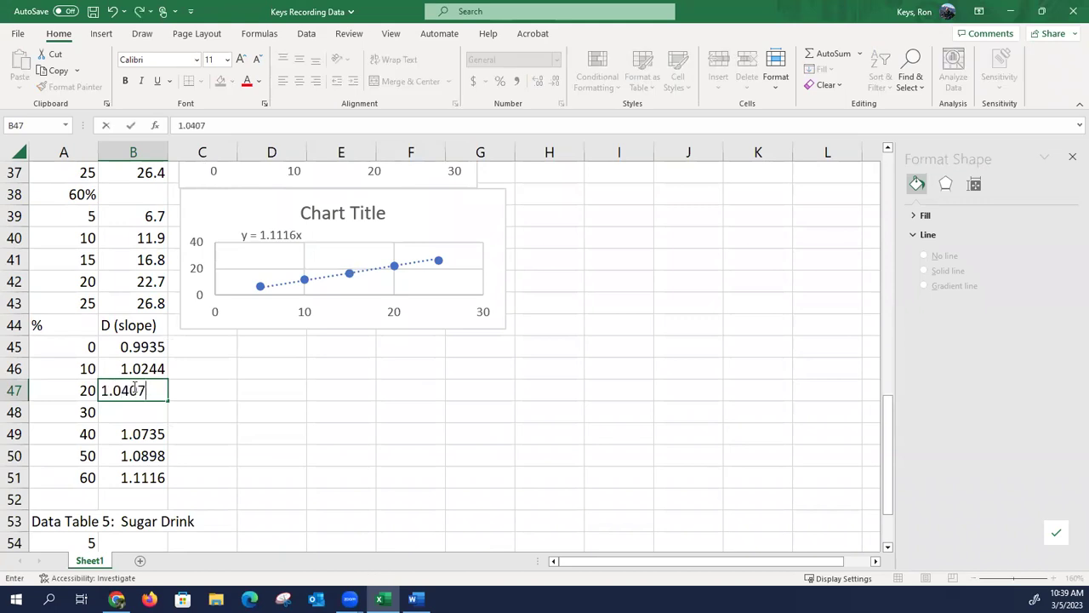
key("Return")
key("Right")
key("Left")
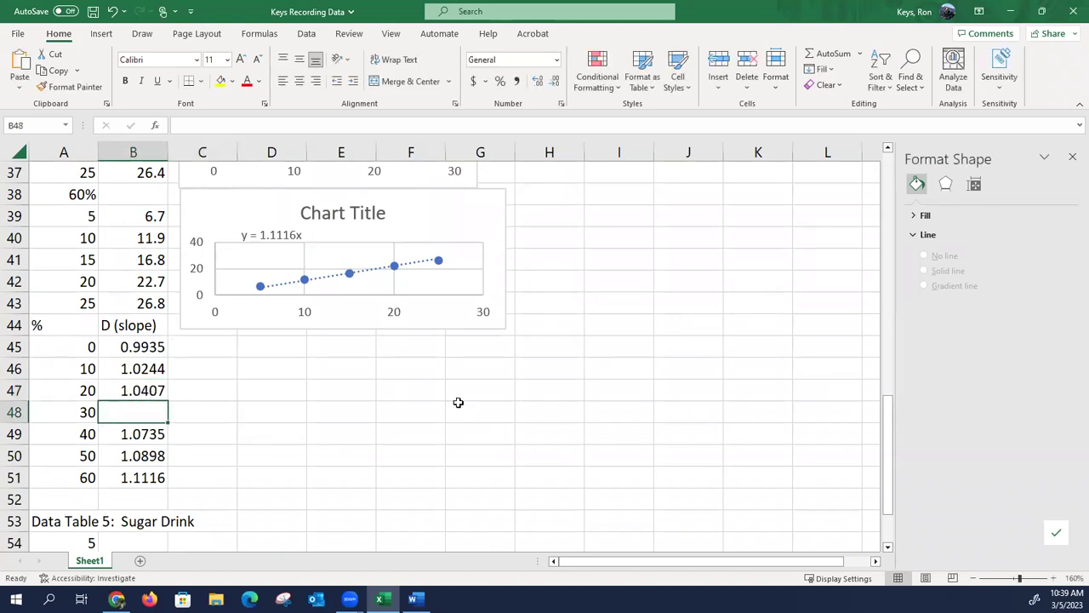
scroll(460, 401, "up", 6)
scroll(459, 402, "up", 3)
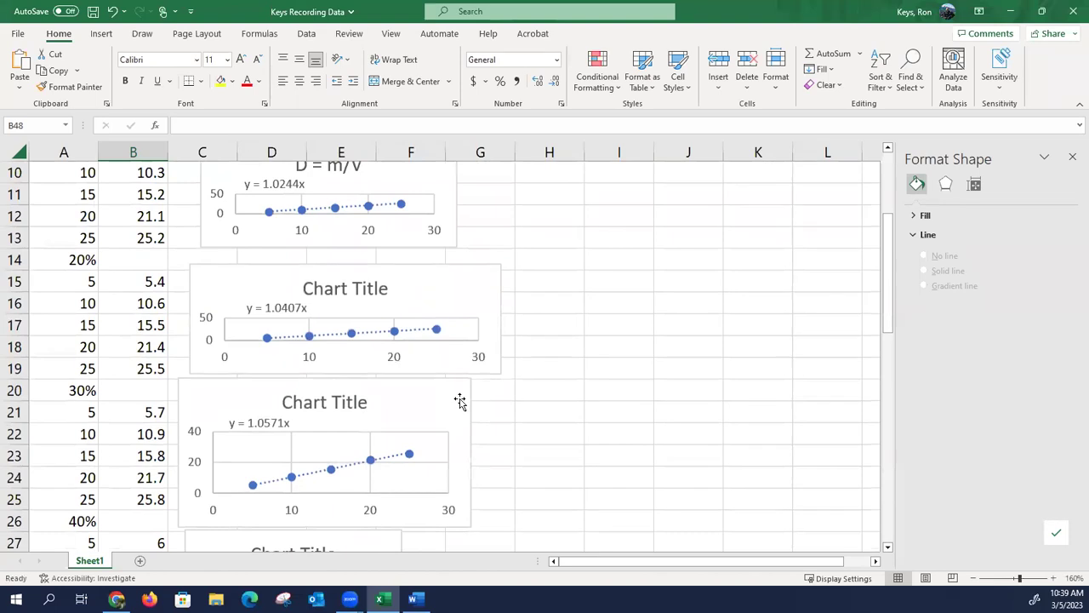
scroll(461, 400, "down", 9)
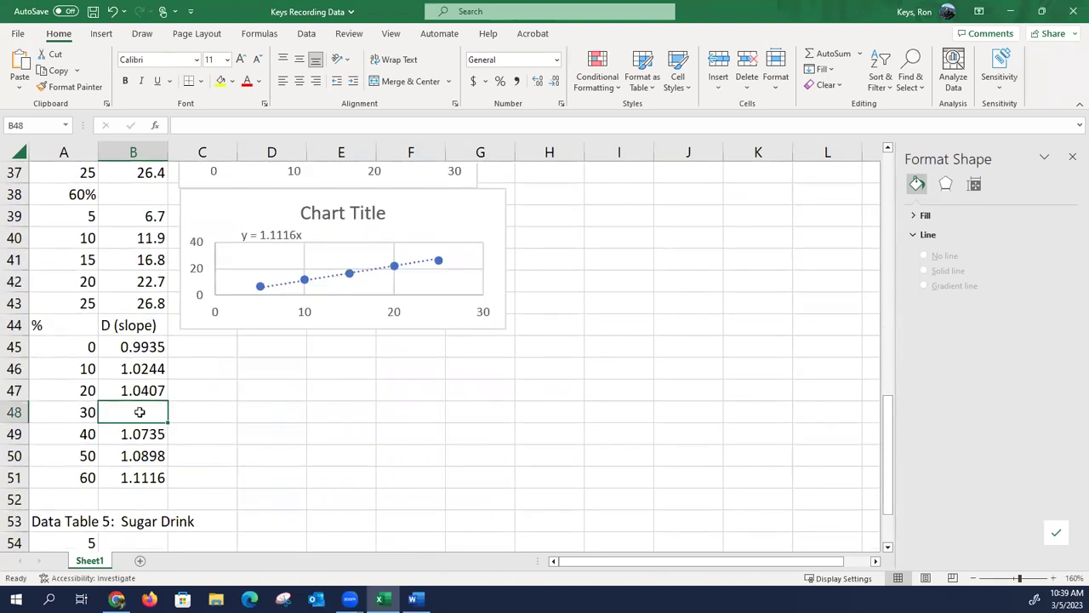
type("1.0571")
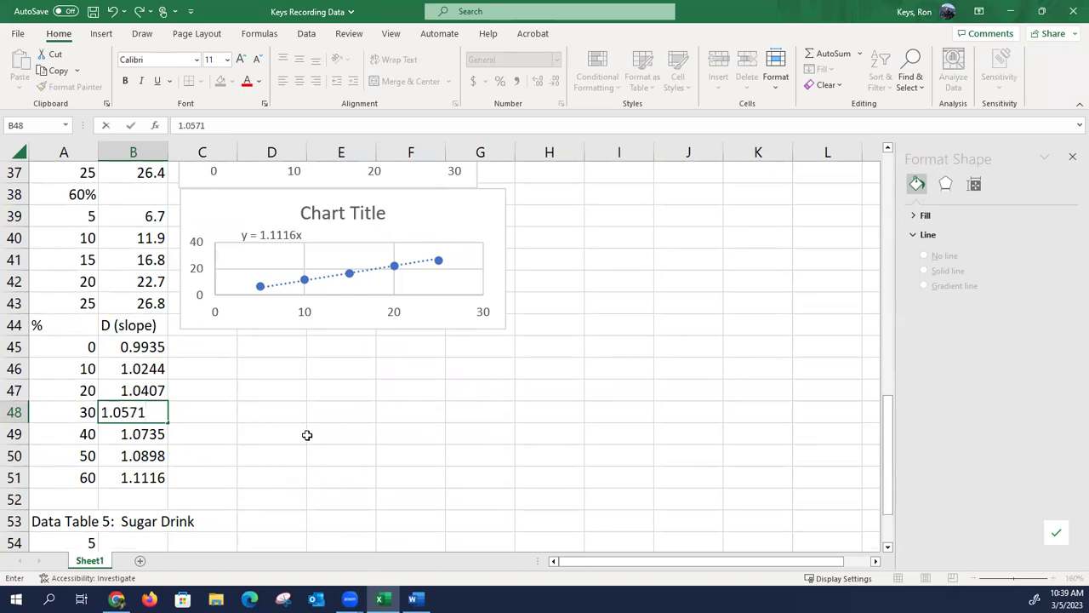
Step: Finish the 1.0571 slope, chart A45:B51 as a plain scatter plot moved left, then go to Word
left_click(308, 432)
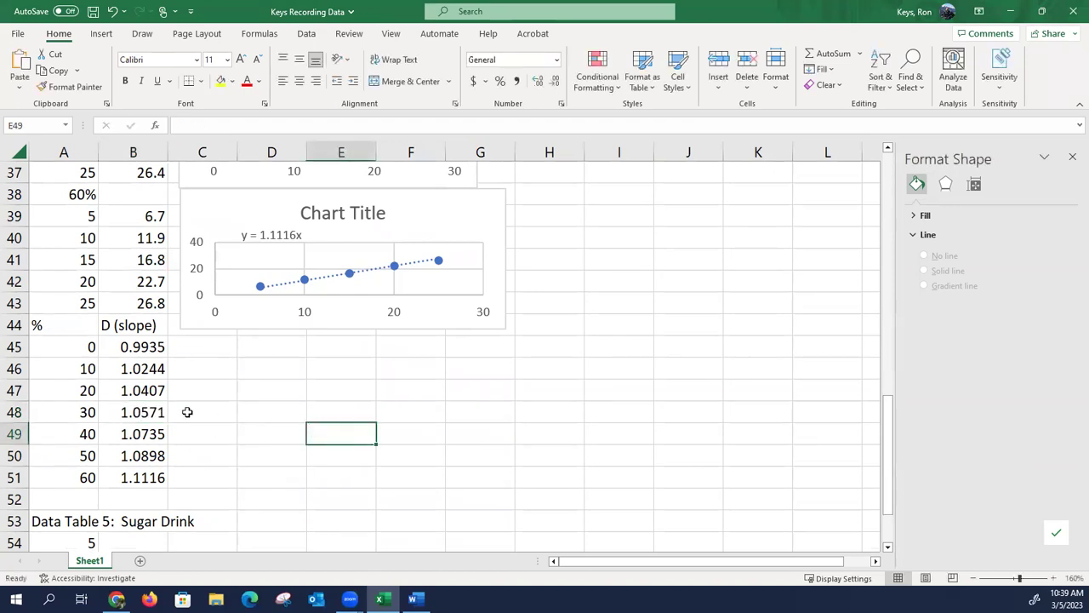
left_click_drag(83, 347, 139, 479)
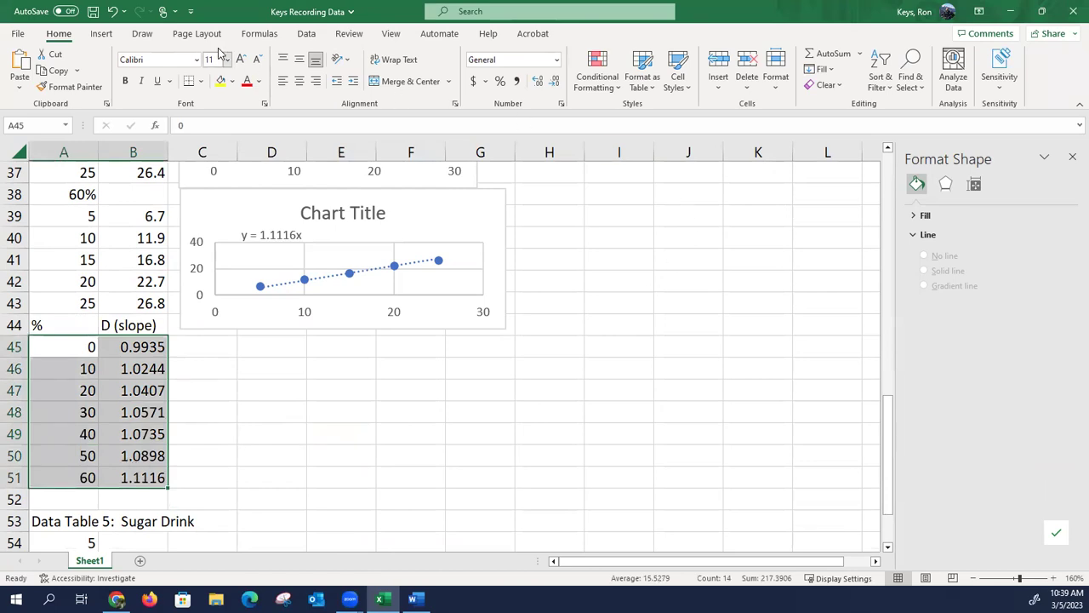
left_click(100, 34)
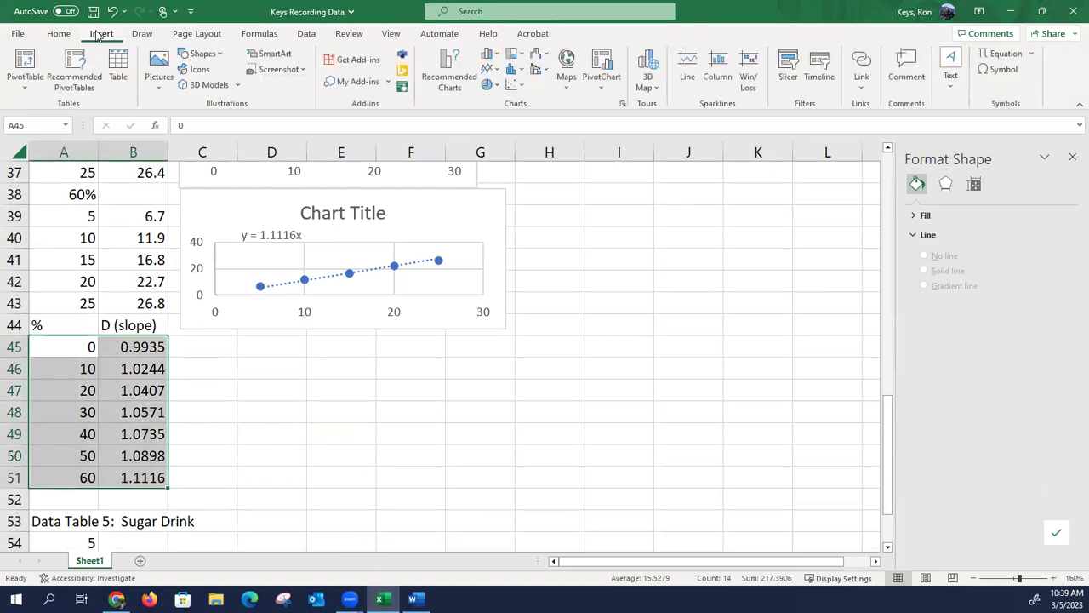
left_click(515, 84)
left_click(524, 132)
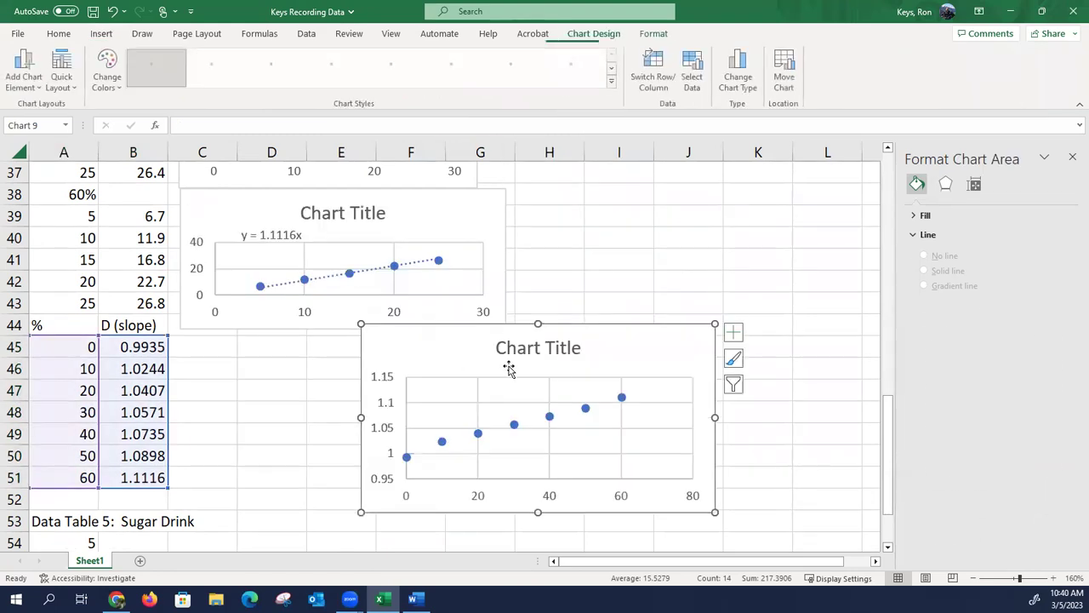
left_click_drag(487, 349, 491, 323)
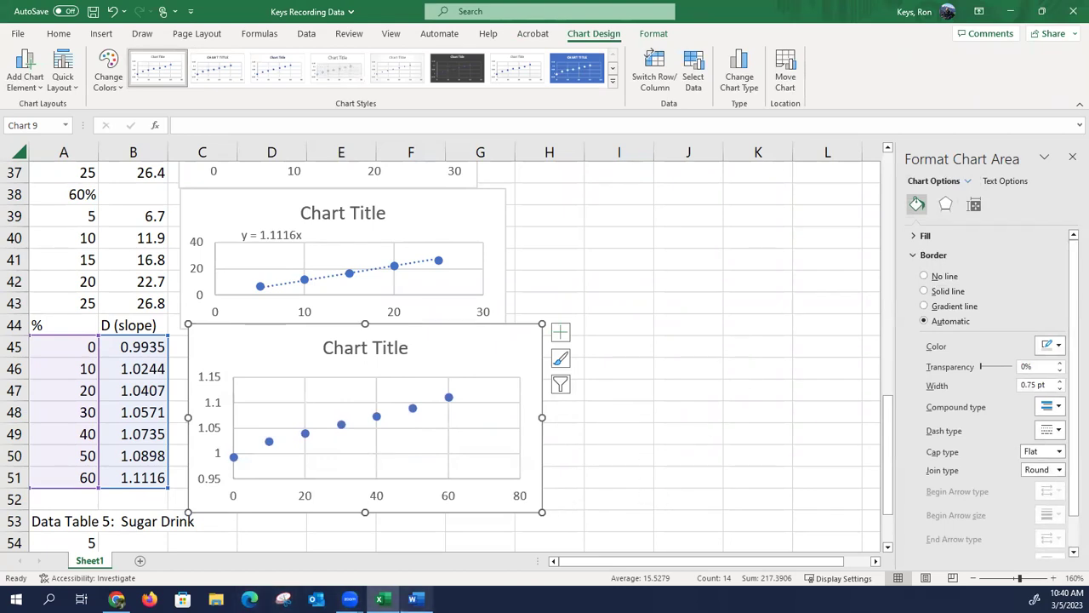
left_click(413, 599)
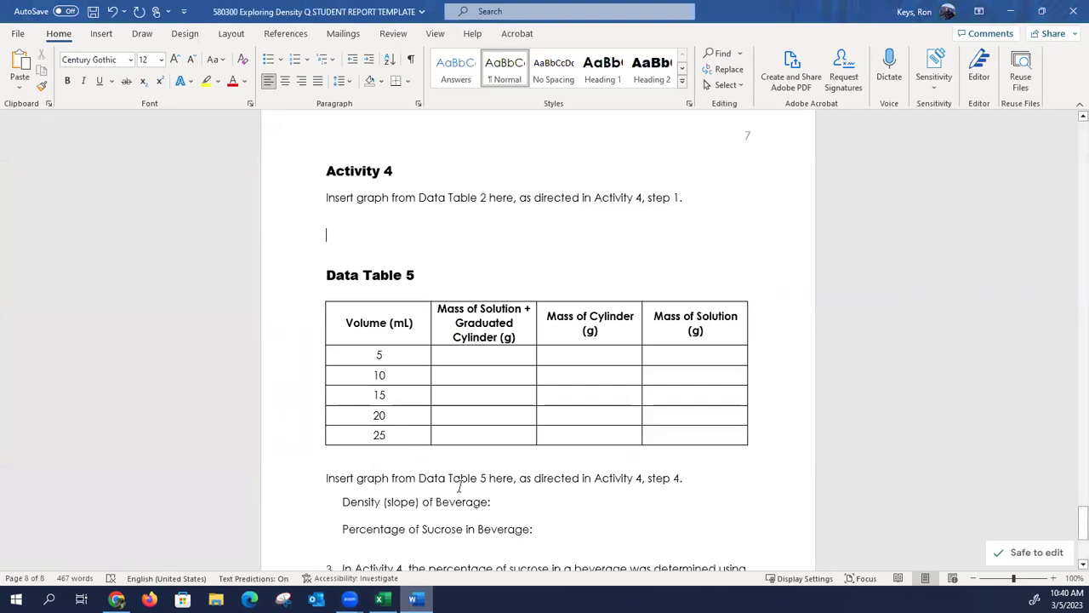
Step: Scroll through Activity 4 and place the cursor below its graph instruction
scroll(460, 486, "down", 2)
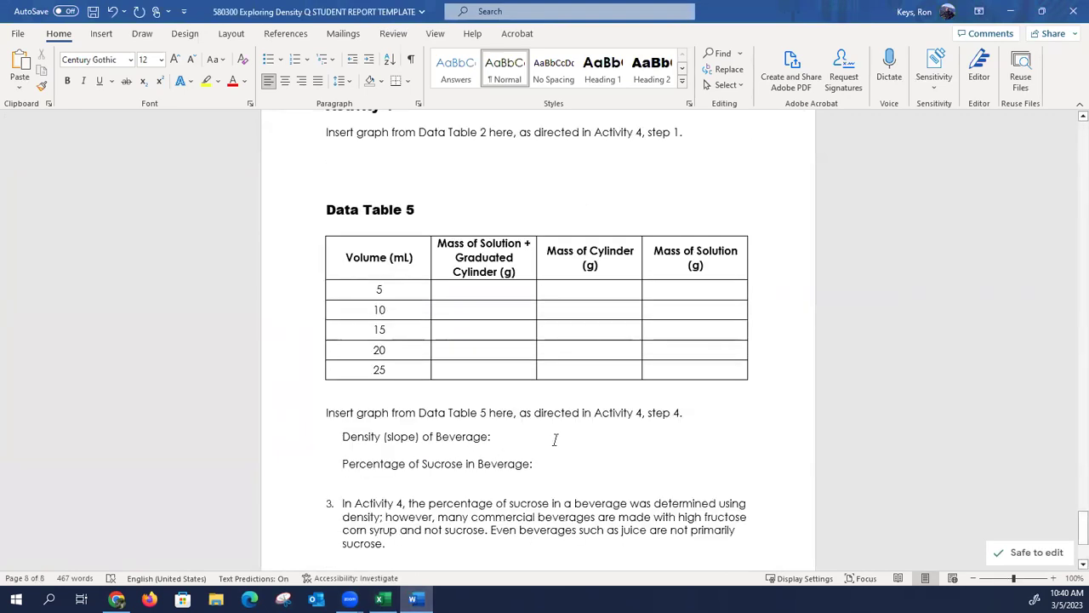
scroll(576, 437, "down", 4)
scroll(576, 437, "up", 5)
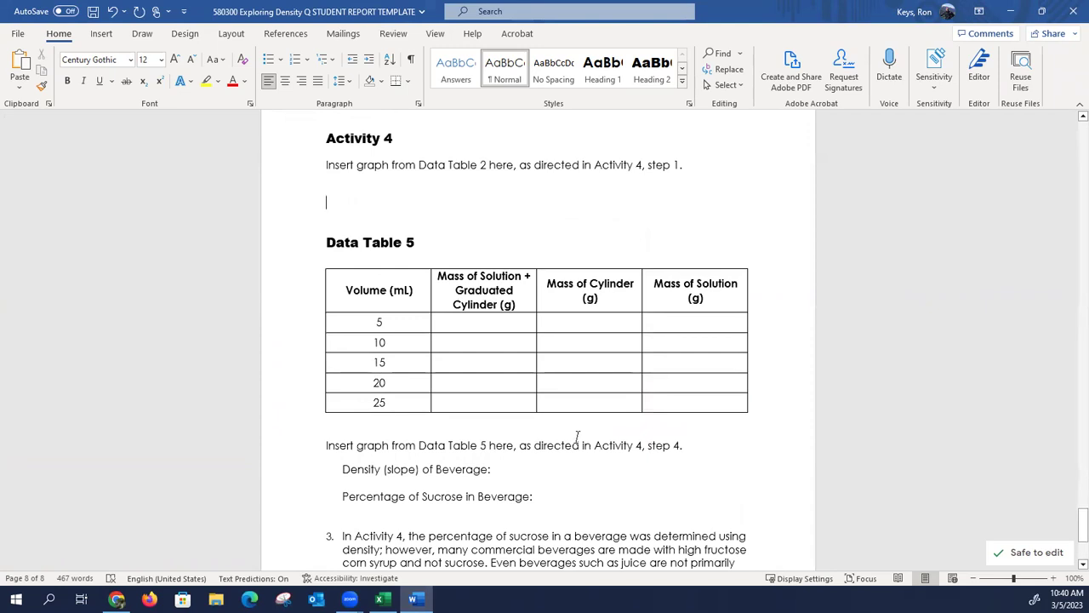
scroll(576, 437, "up", 3)
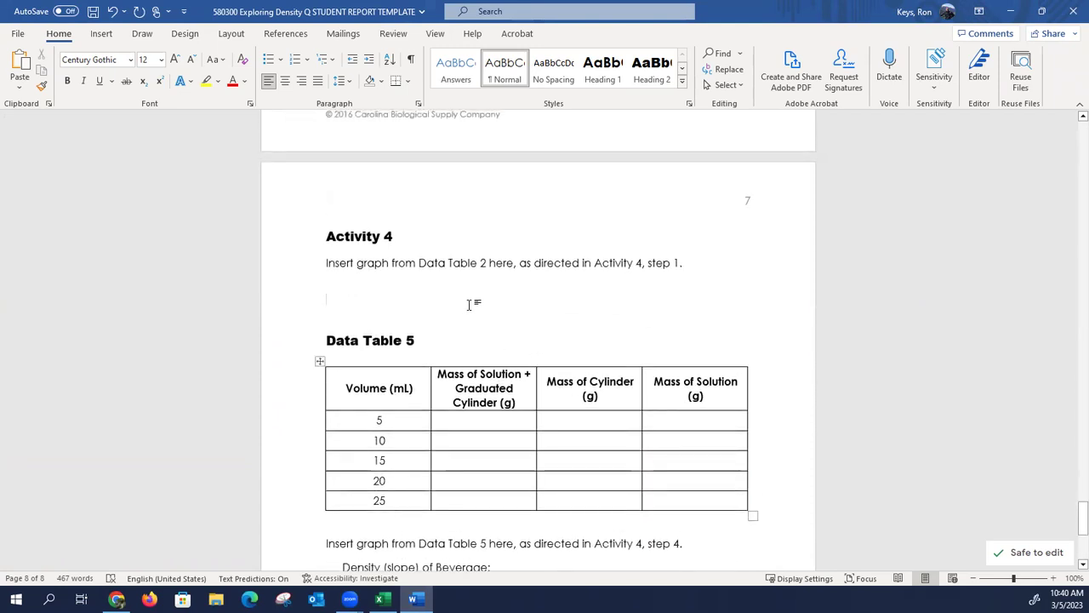
left_click(468, 304)
Step: Check Data Table 5, selecting 'Sucrose in Beverage', then return to the Excel workbook
scroll(509, 298, "up", 4)
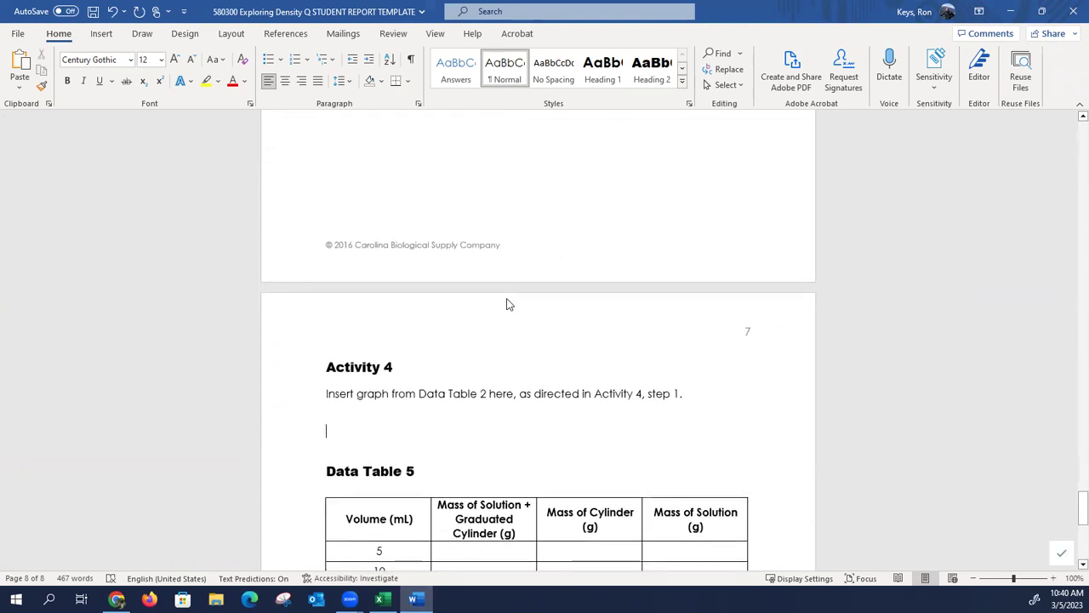
scroll(509, 297, "down", 4)
scroll(507, 298, "up", 12)
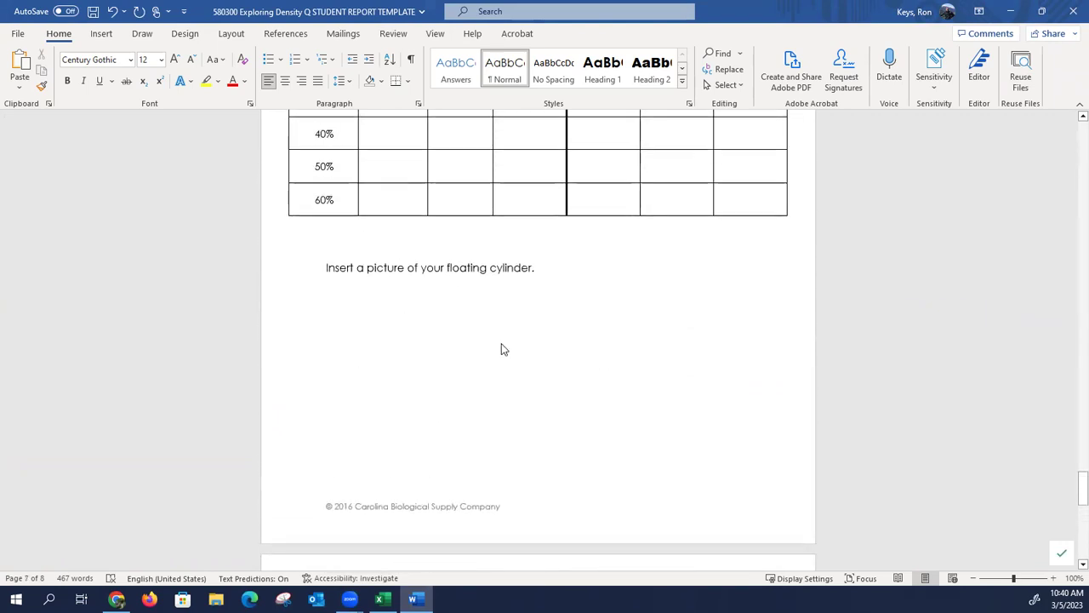
scroll(505, 345, "down", 14)
scroll(509, 339, "down", 2)
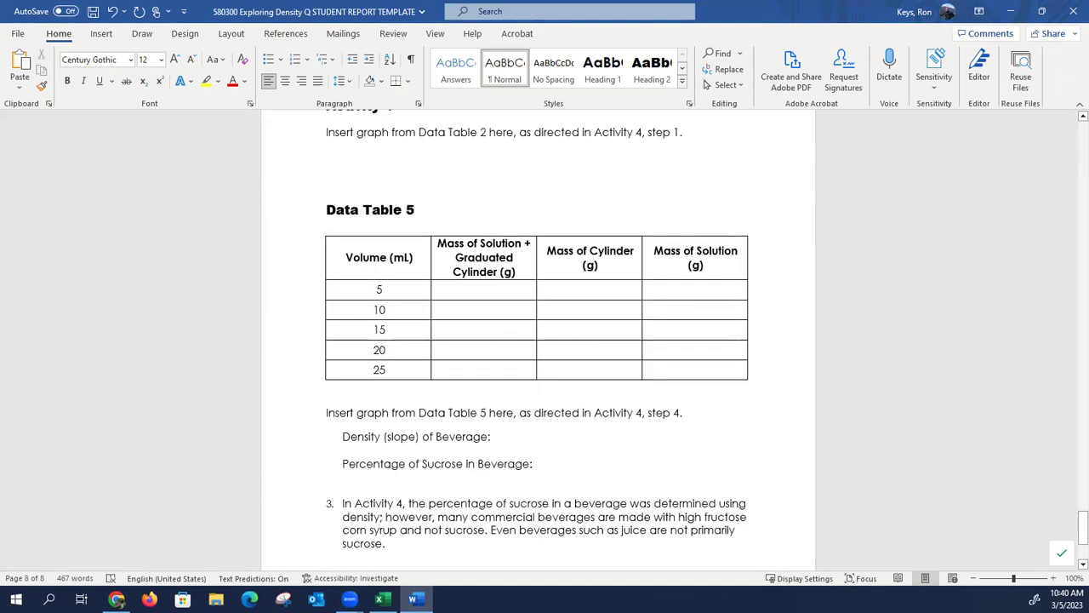
scroll(440, 398, "down", 2)
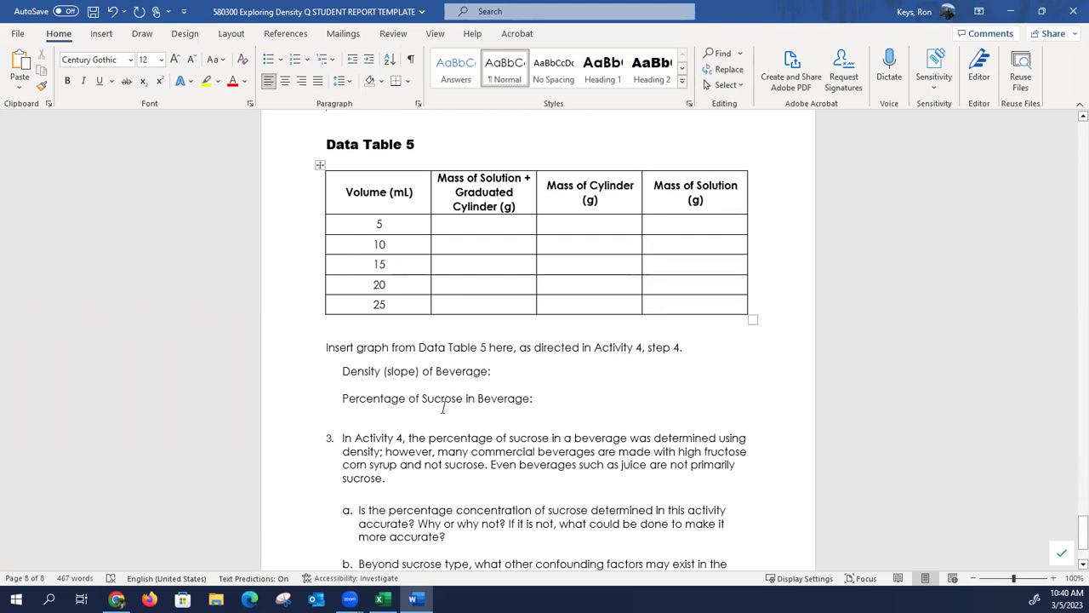
left_click_drag(423, 398, 529, 400)
left_click(454, 411)
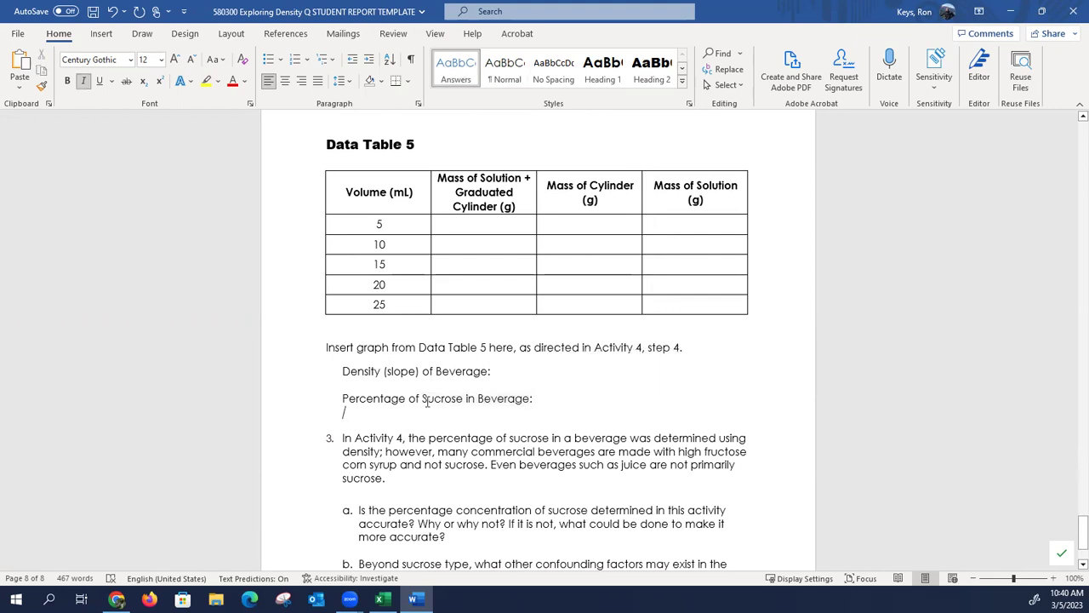
left_click_drag(423, 399, 525, 400)
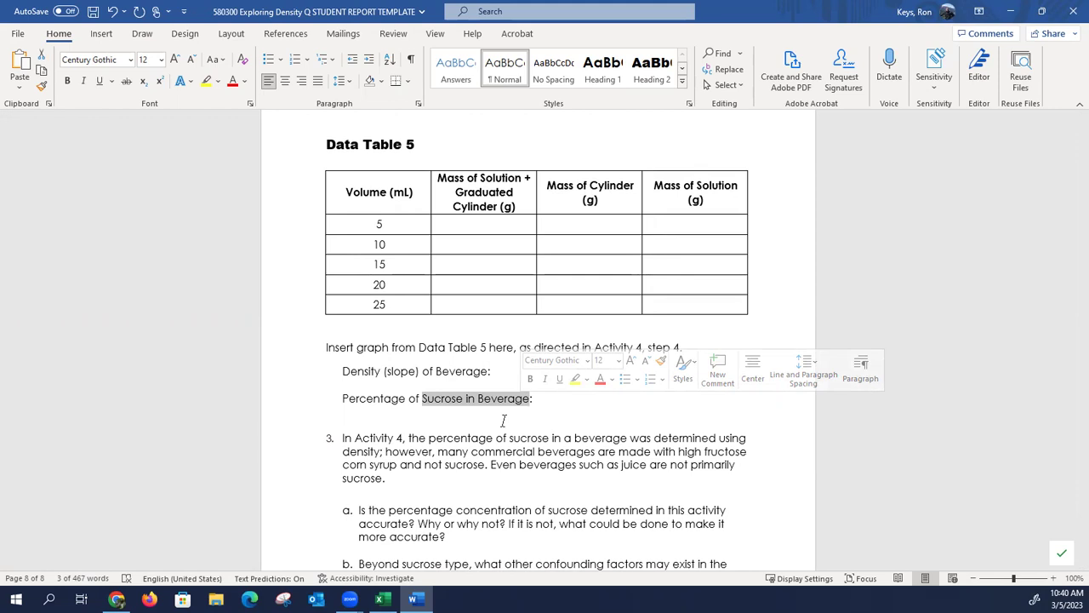
scroll(503, 420, "down", 3)
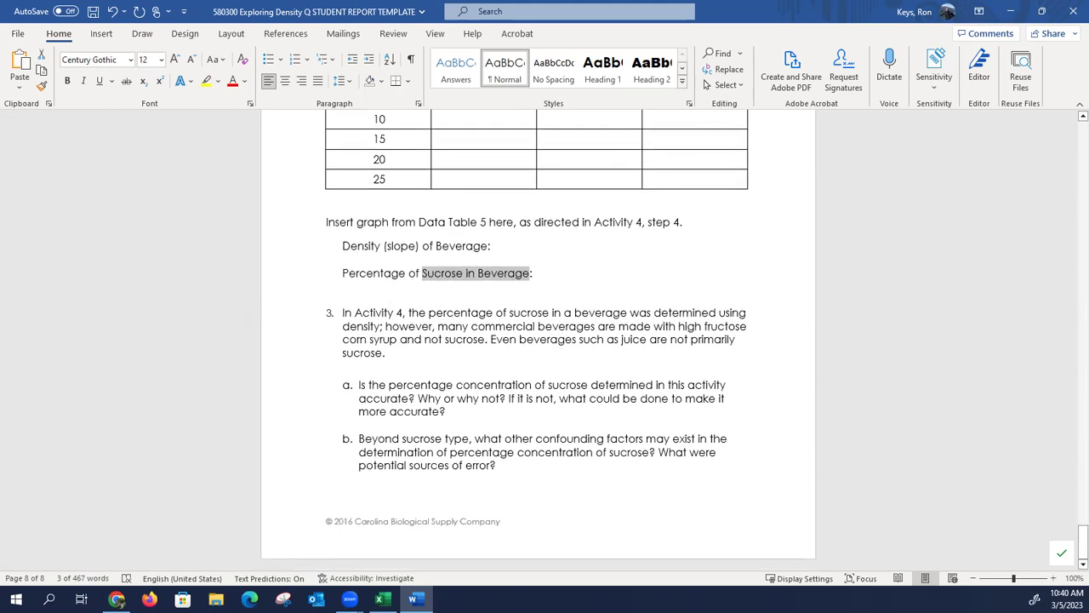
left_click(391, 597)
Step: Enter masses 5.8 and 10.99 for the 5 and 10 mL rows of the Sugar Drink table
scroll(296, 464, "down", 5)
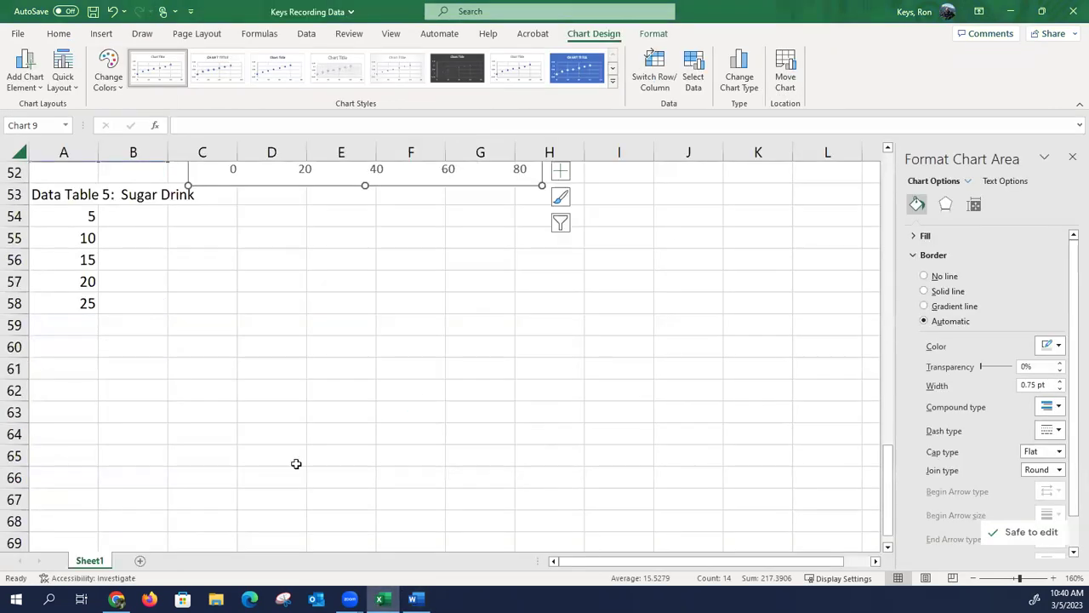
scroll(296, 464, "up", 2)
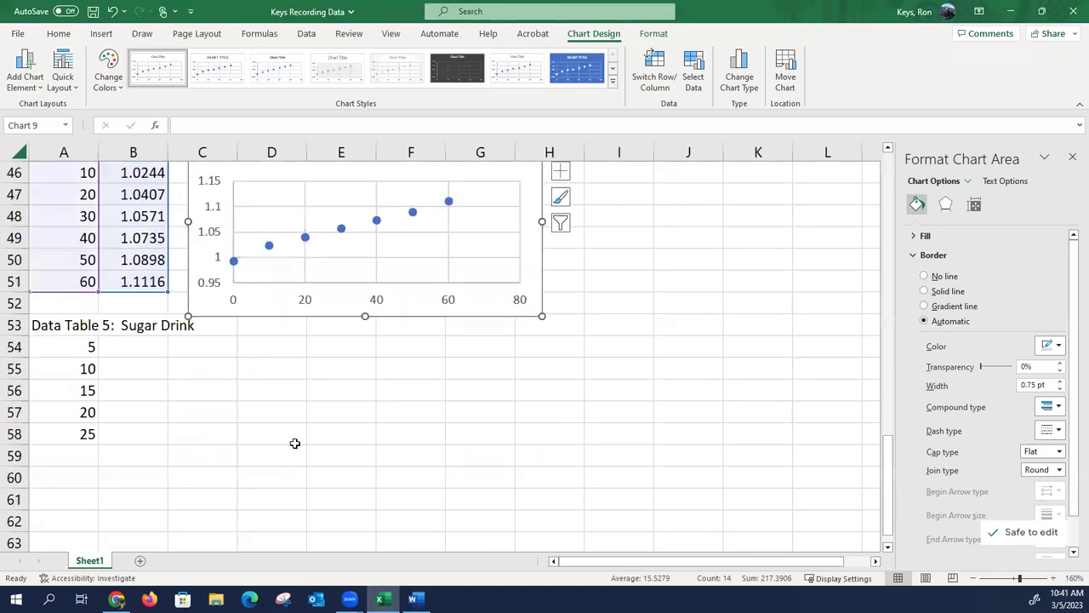
left_click(73, 348)
left_click(85, 389)
left_click(75, 434)
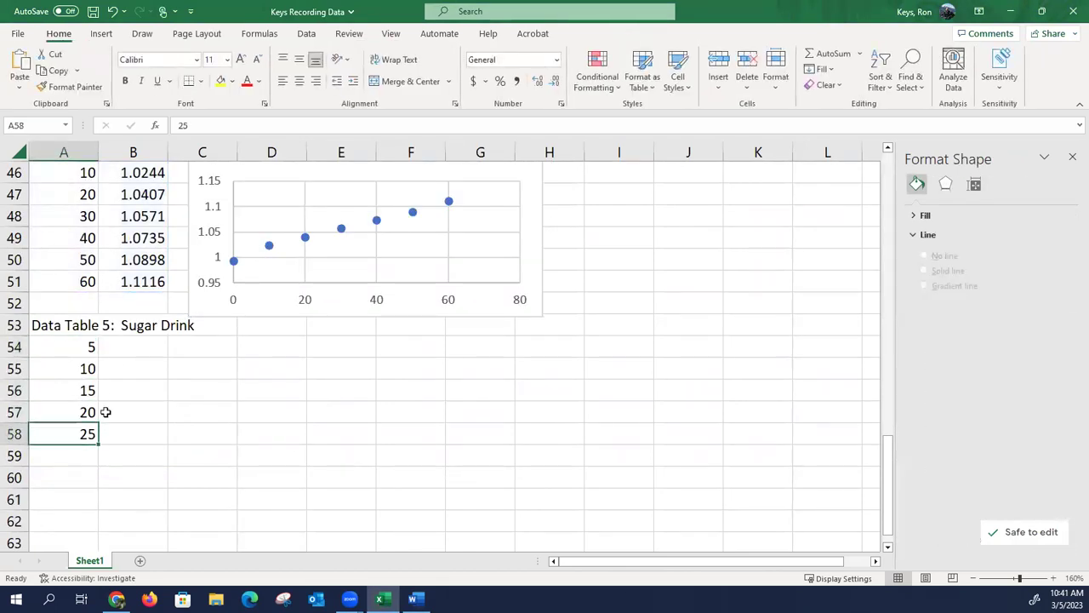
left_click(140, 349)
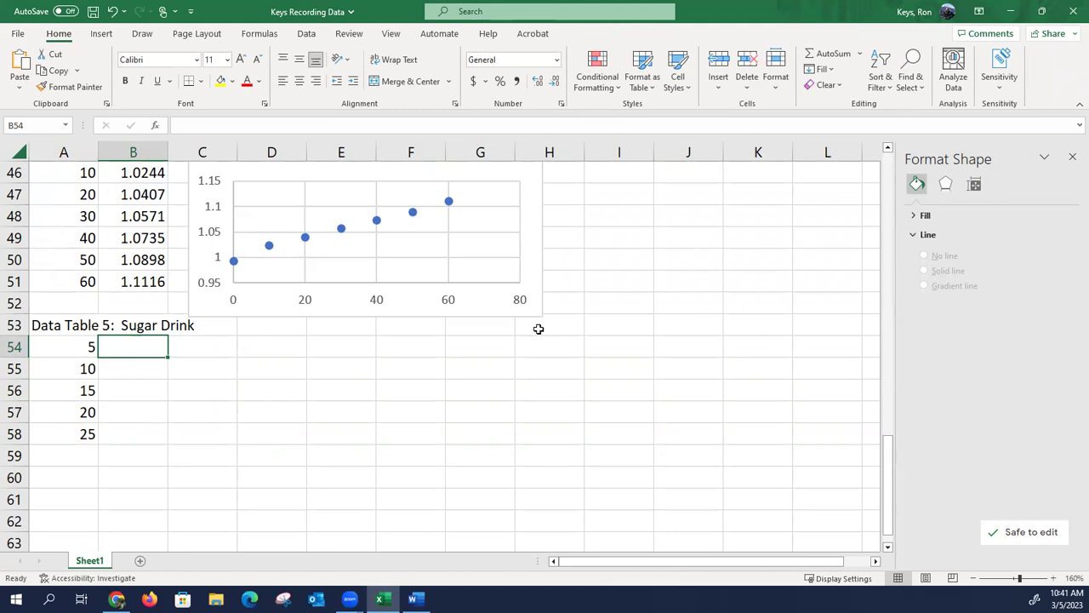
type("5.8")
key("Return")
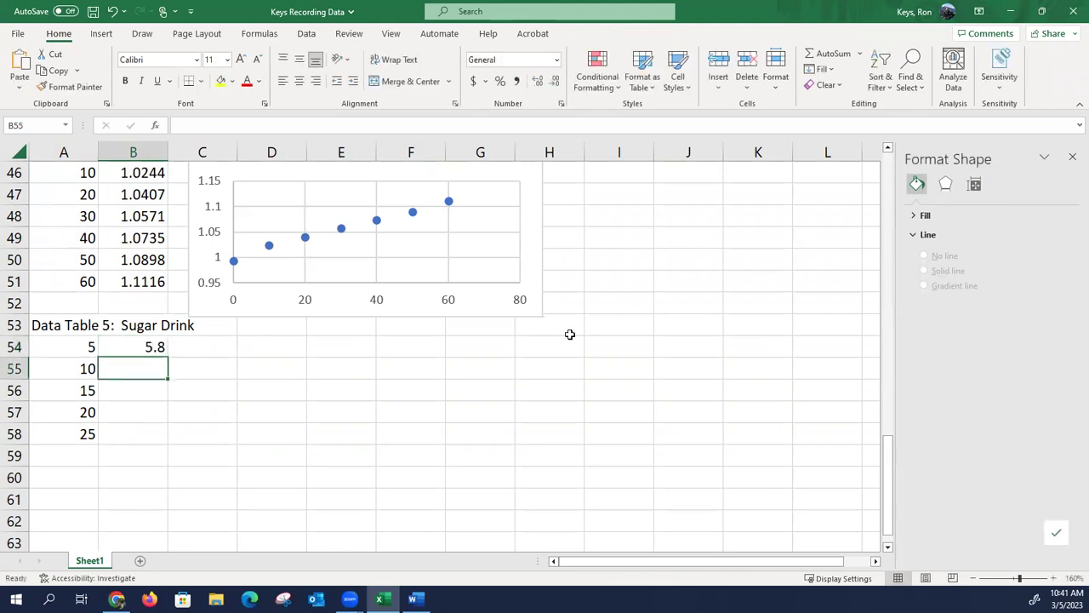
type("10.")
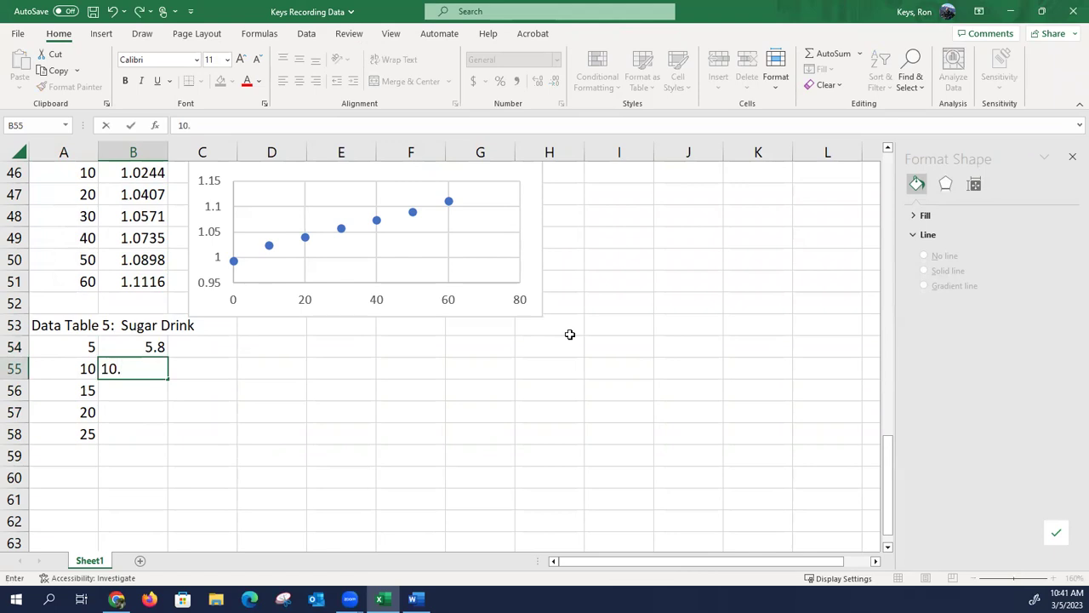
type("11")
type("99")
left_click(143, 383)
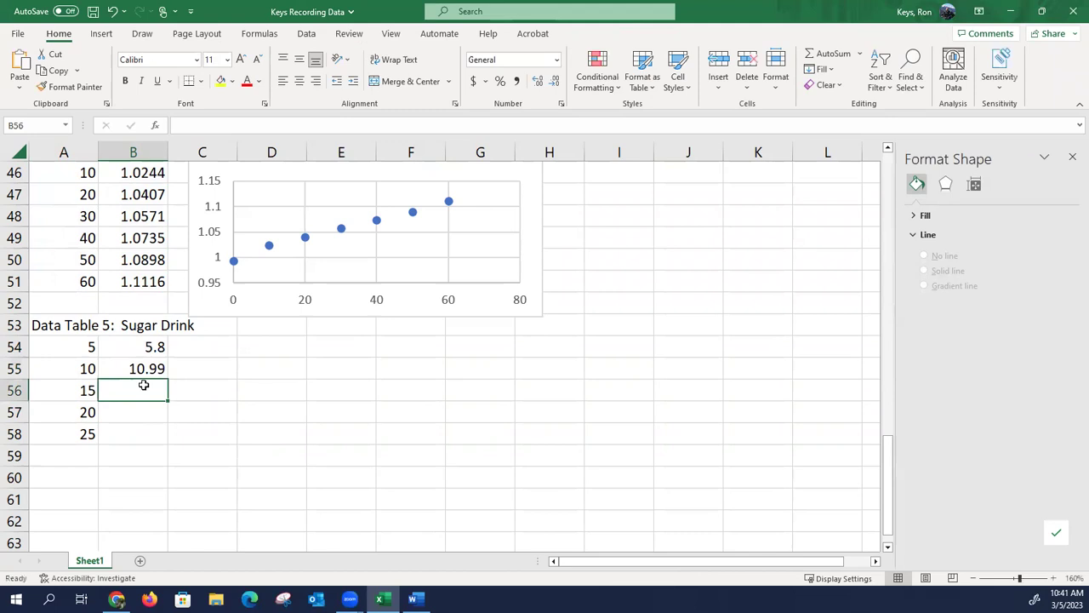
Step: Enter 16.2, 22 and 28 for 15–25 mL and select the table A54:B58
type("16.2")
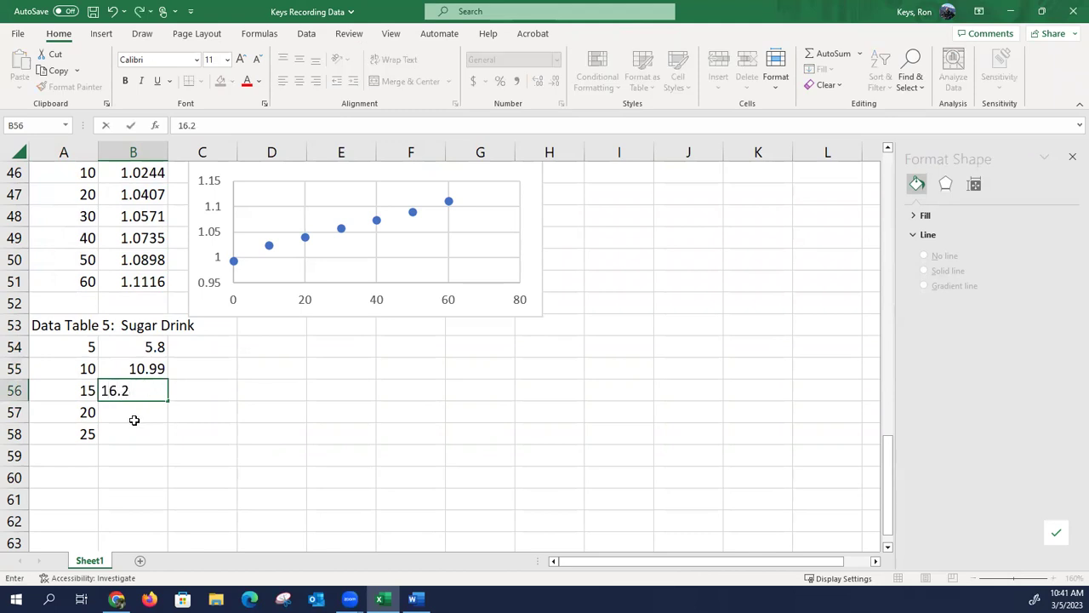
left_click(133, 420)
type("22")
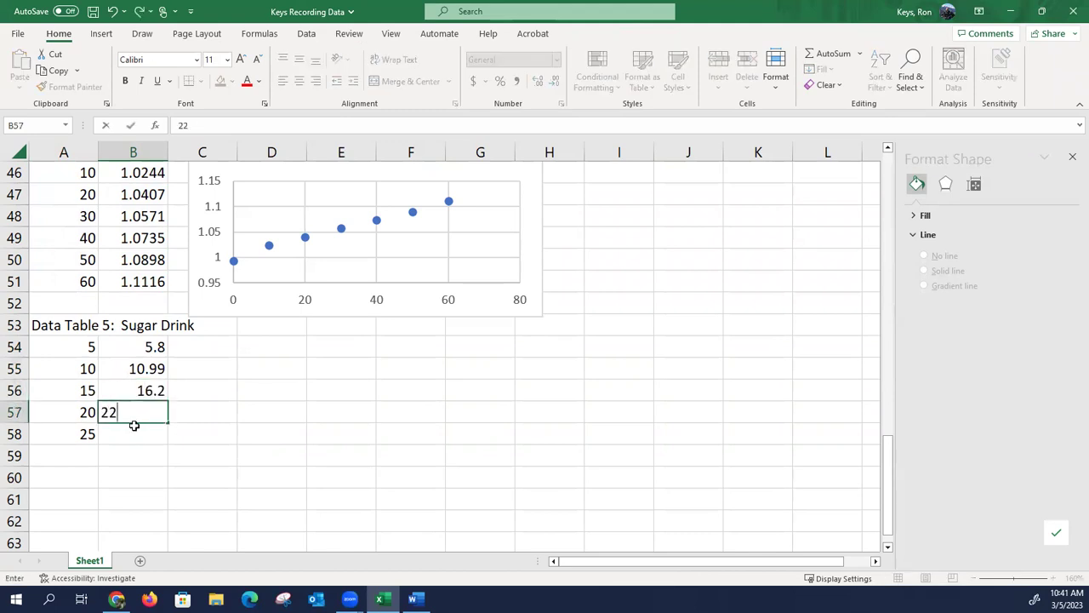
left_click(137, 435)
type("28")
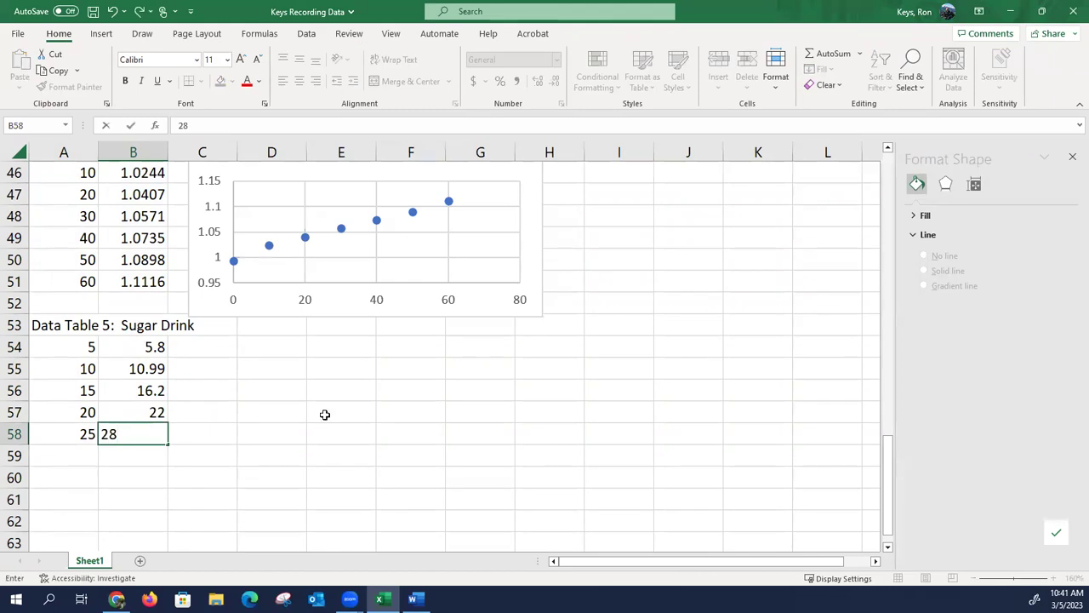
left_click(361, 408)
left_click_drag(71, 349, 146, 435)
Step: Insert a scatter chart of the Sugar Drink data, shrink it, and place it beside the table
left_click(103, 35)
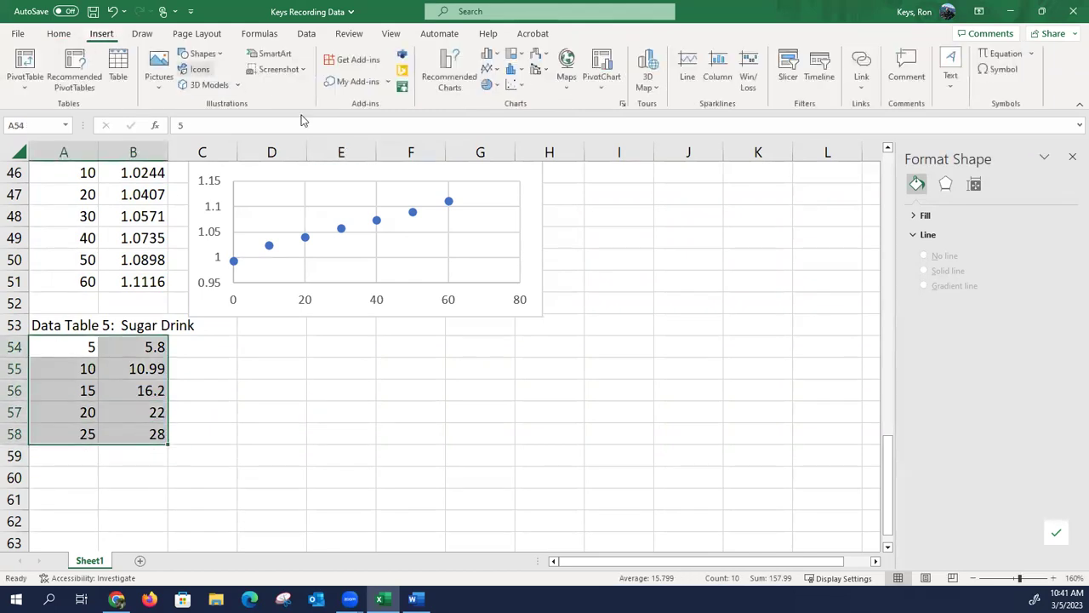
left_click(522, 88)
left_click(521, 134)
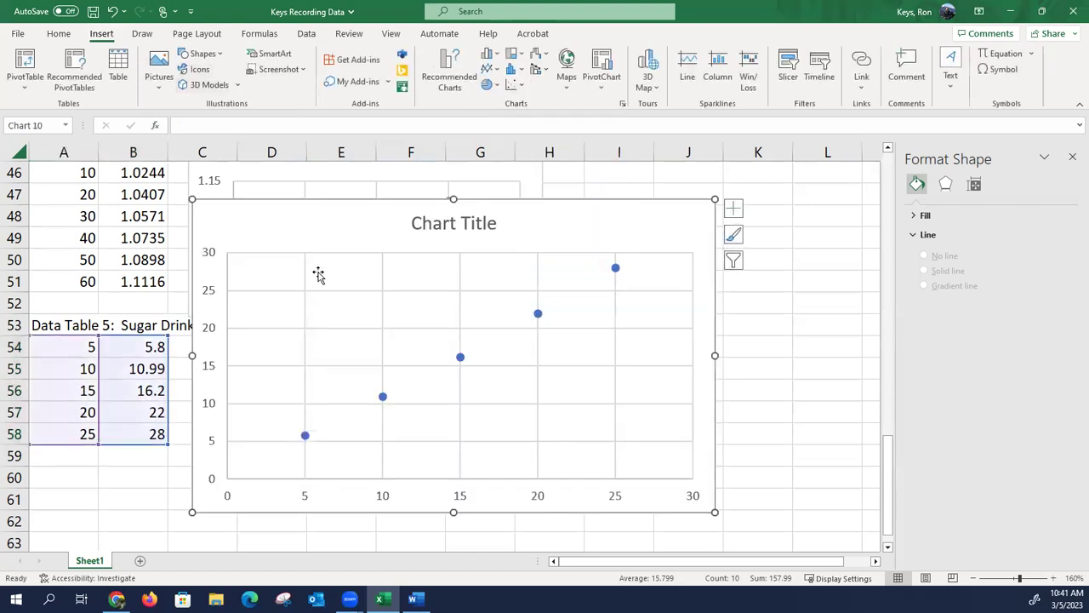
left_click_drag(191, 201, 479, 390)
left_click_drag(656, 413, 377, 353)
Step: Add a zero-intercept trendline showing y = 1.1068x and move the equation to the upper left
right_click(323, 411)
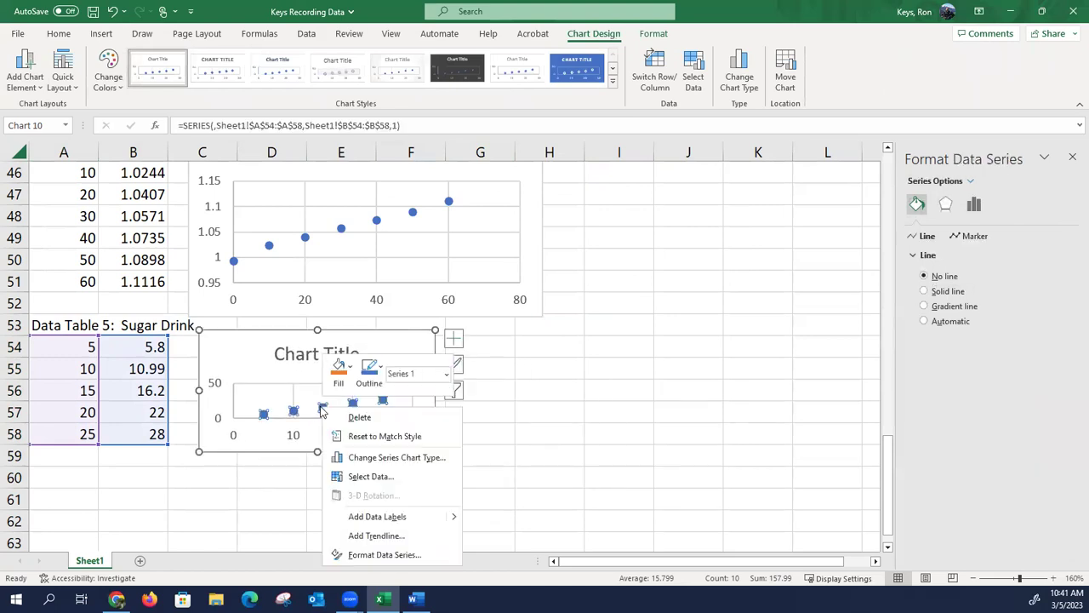
left_click(371, 535)
left_click(924, 505)
left_click(924, 522)
left_click(678, 459)
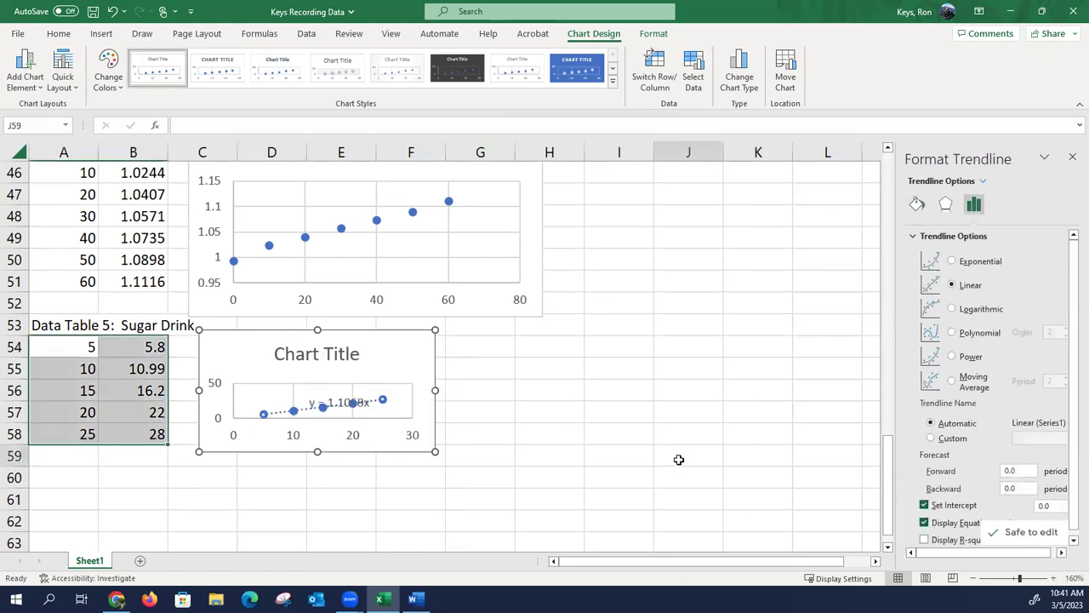
left_click_drag(355, 403, 300, 378)
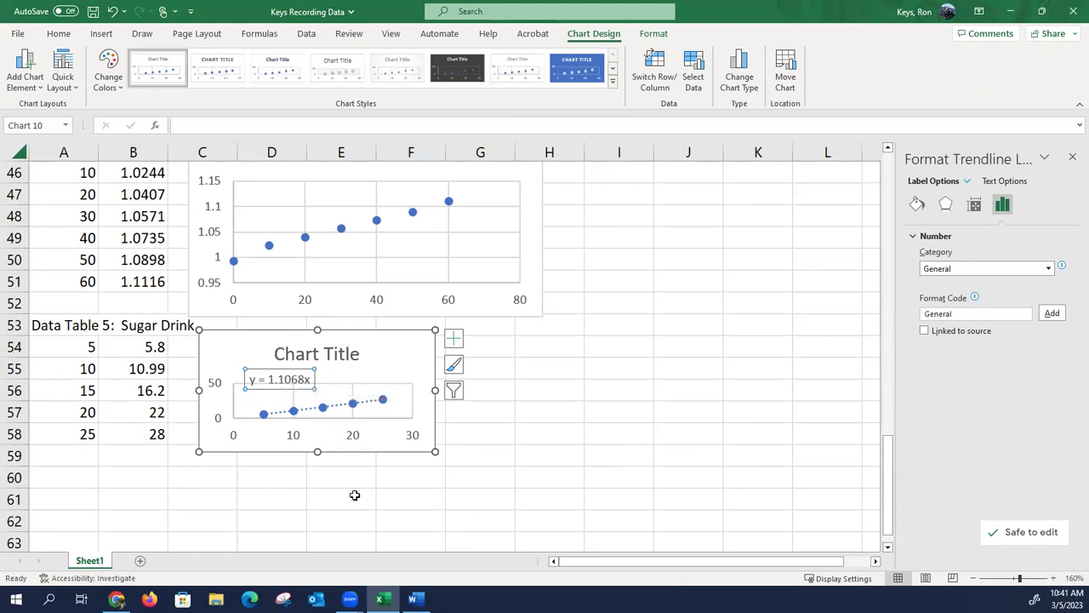
scroll(323, 427, "up", 3)
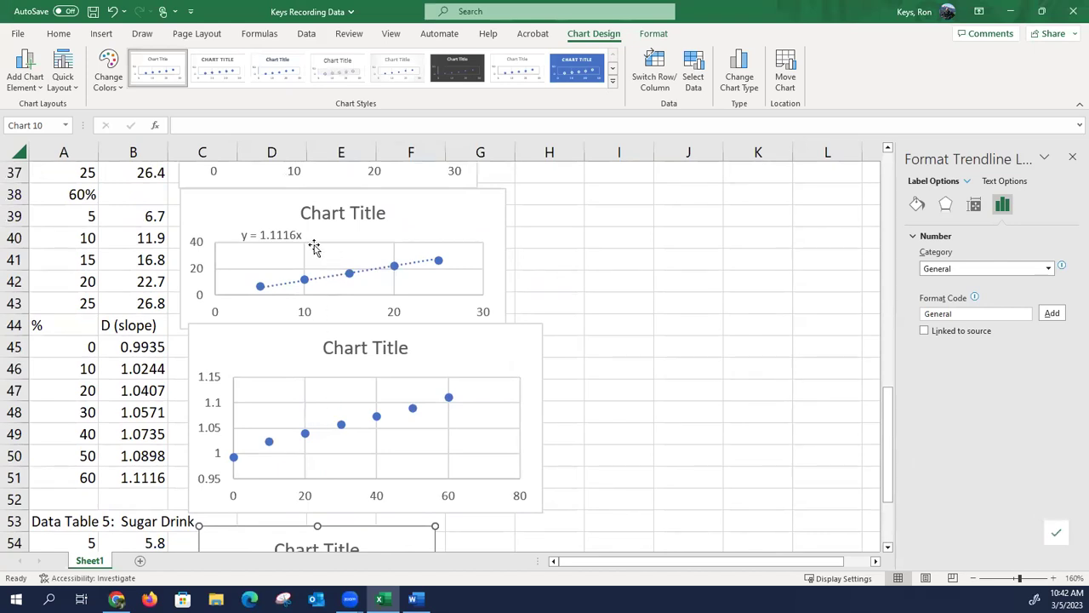
scroll(333, 377, "down", 4)
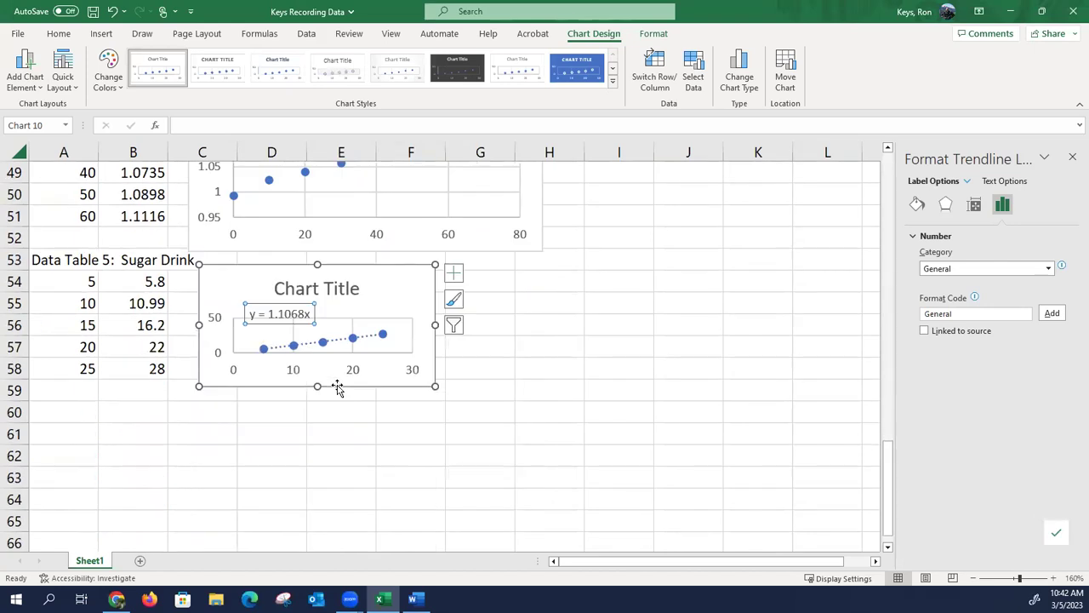
scroll(321, 359, "up", 4)
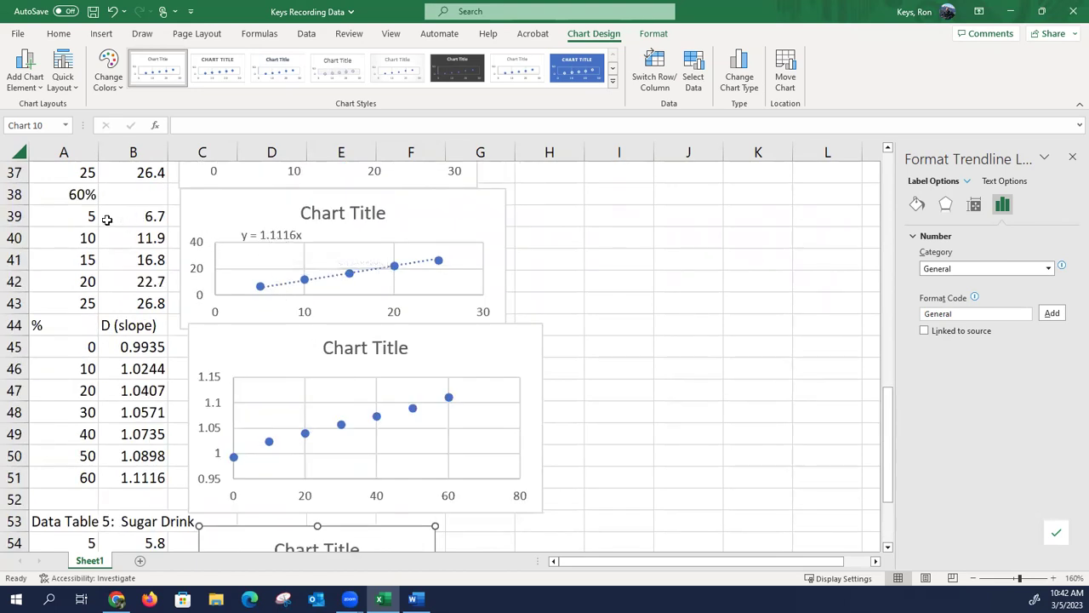
scroll(393, 283, "up", 3)
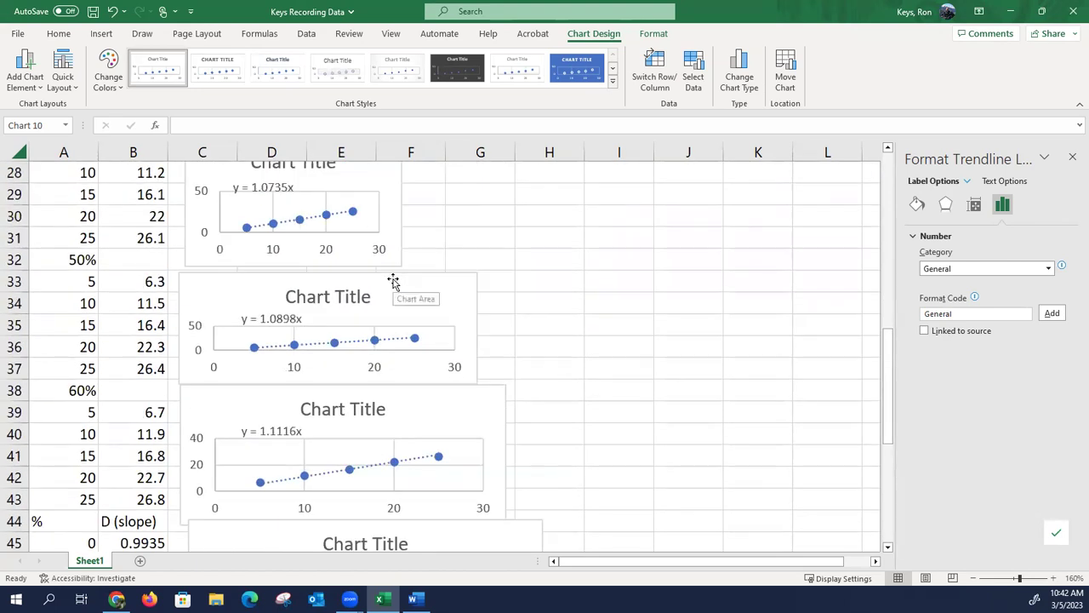
scroll(287, 325, "down", 2)
scroll(287, 323, "up", 2)
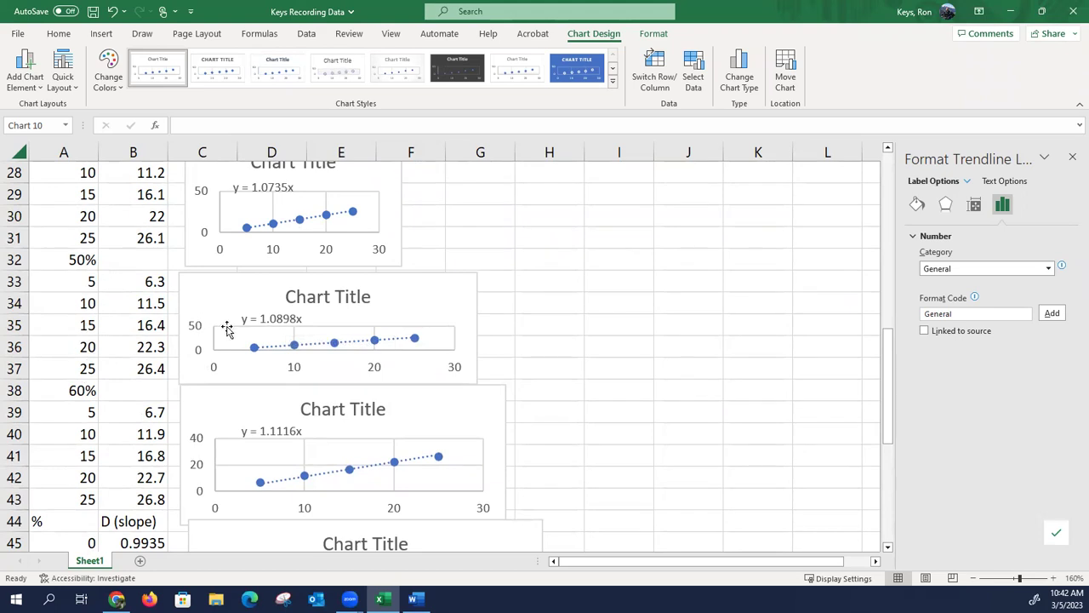
scroll(305, 327, "down", 1)
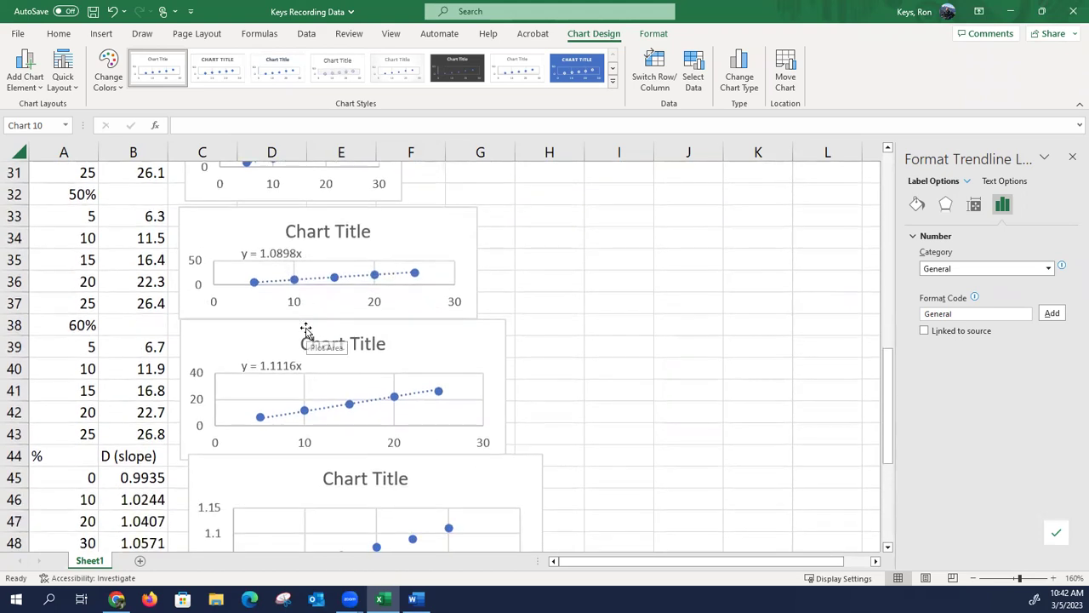
scroll(322, 396, "down", 6)
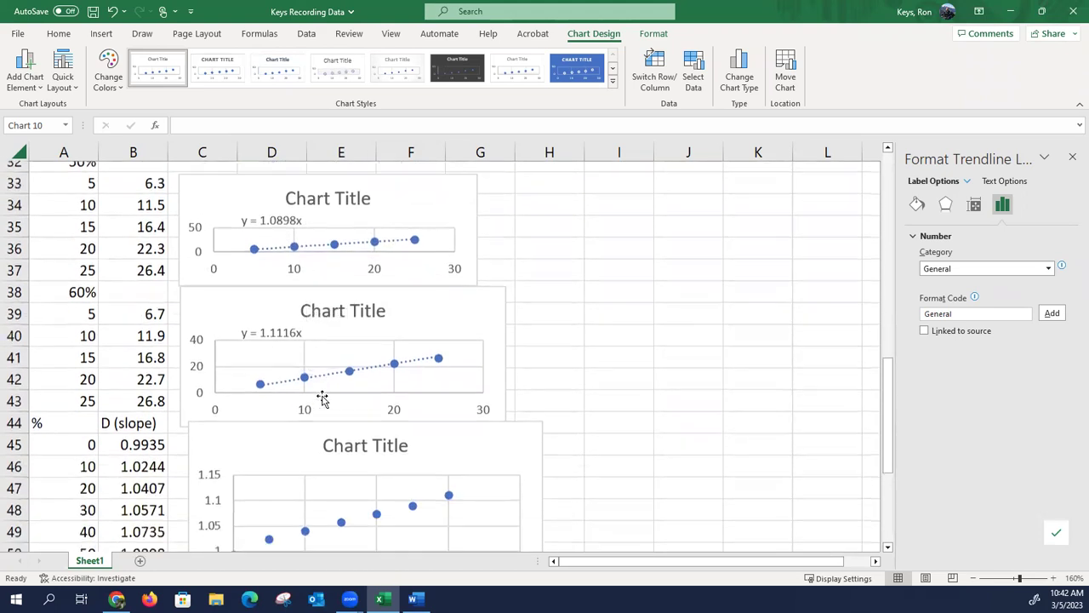
scroll(294, 353, "up", 5)
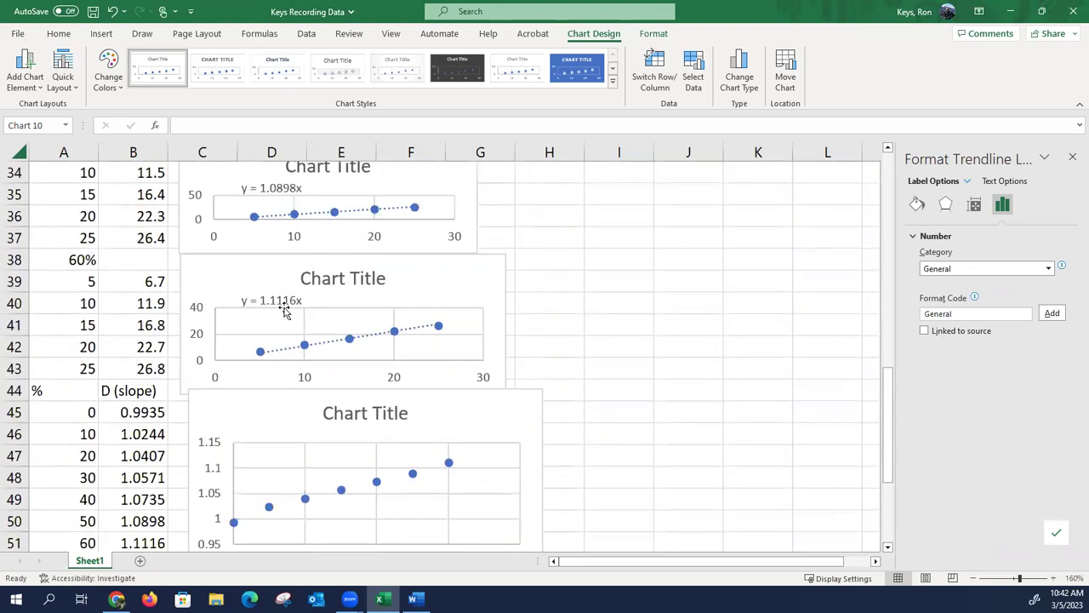
scroll(289, 408, "down", 2)
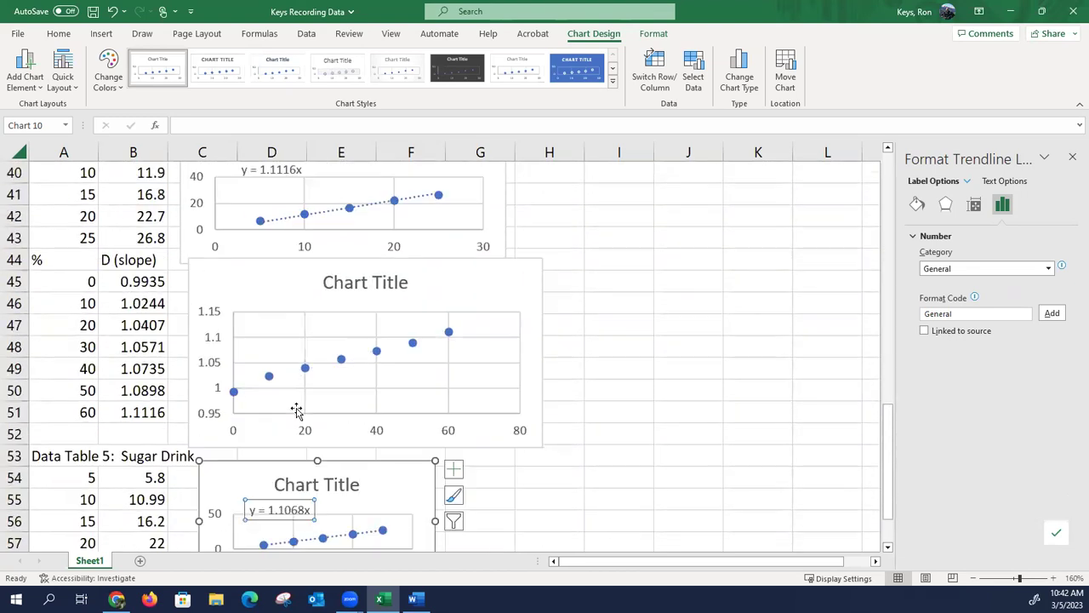
scroll(299, 414, "down", 1)
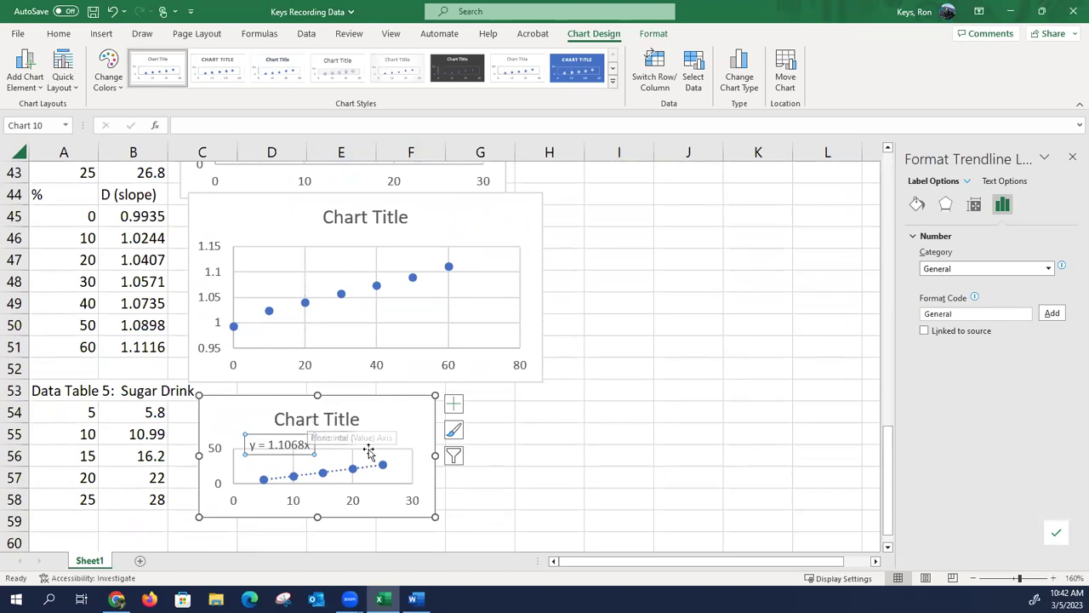
scroll(274, 318, "up", 3)
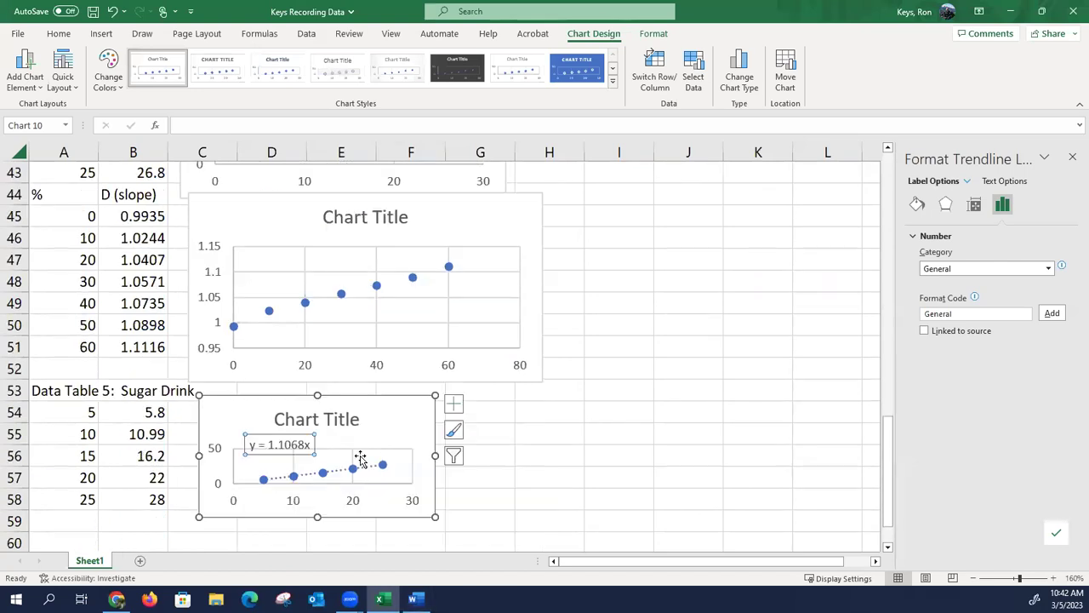
scroll(361, 459, "down", 3)
scroll(361, 459, "up", 1)
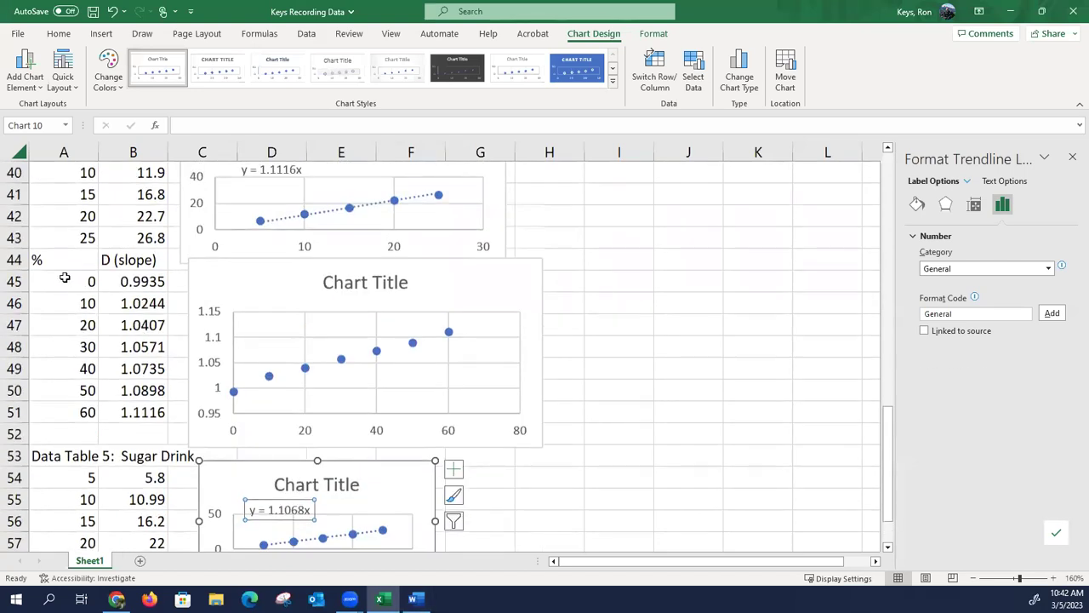
mouse_move(47, 259)
left_mouse_down()
mouse_move(224, 301)
mouse_move(363, 380)
mouse_move(538, 444)
left_mouse_up()
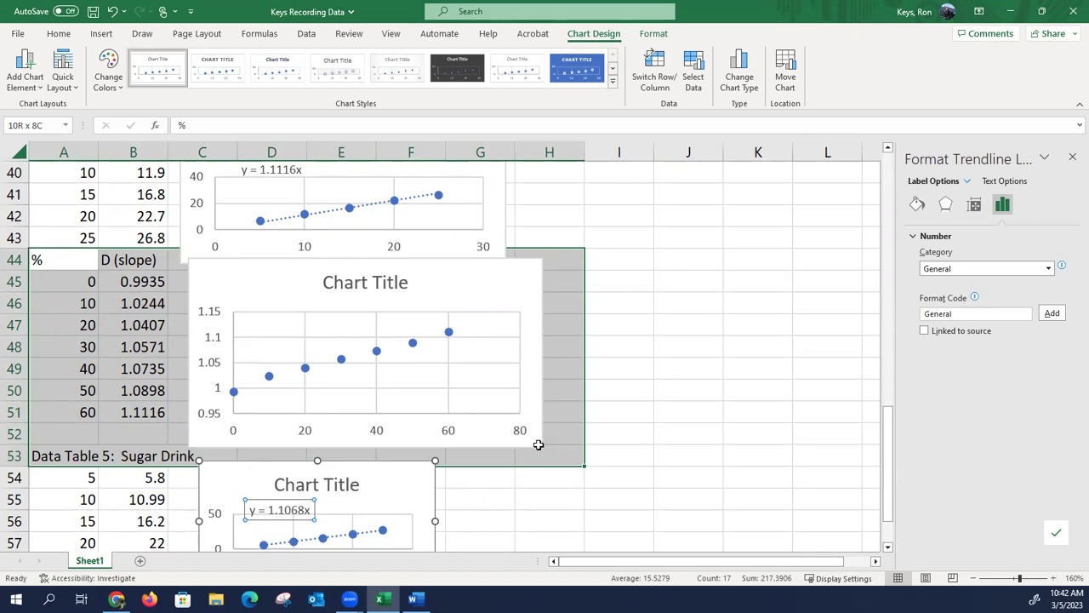
left_click_drag(71, 259, 542, 445)
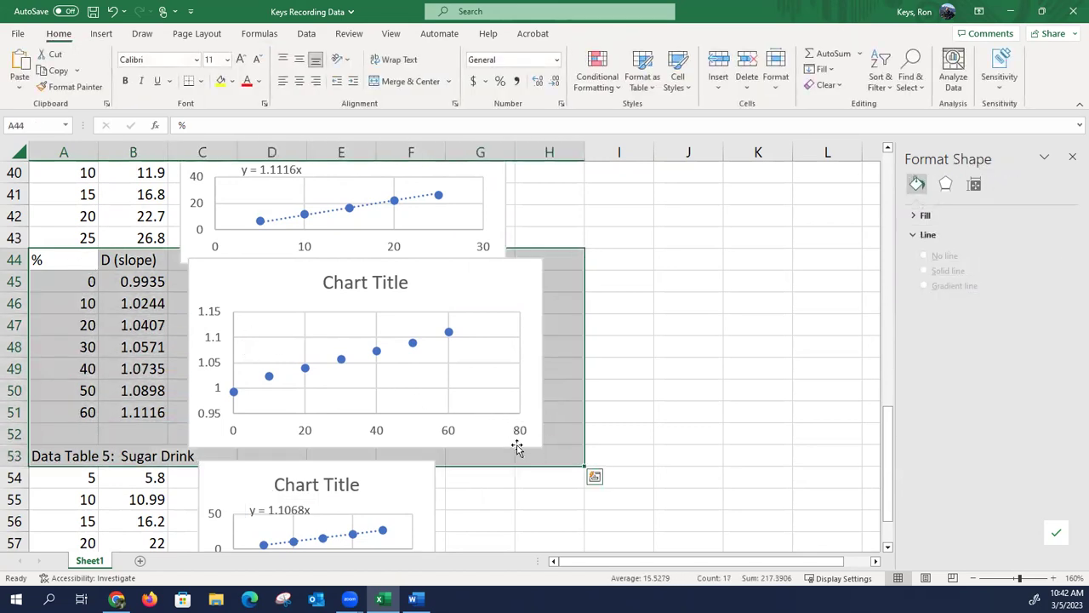
Step: Retitle the density chart '% vs. D'
left_click(373, 286)
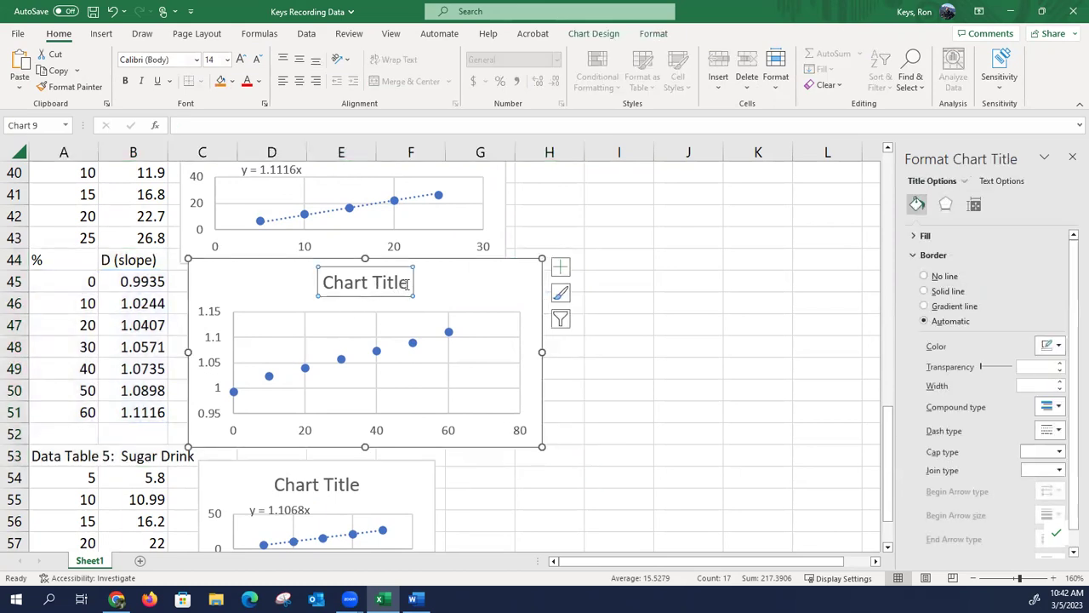
left_click(407, 283)
key("BackSpace")
key("BackSpace")
key("BackSpace")
key("BackSpace")
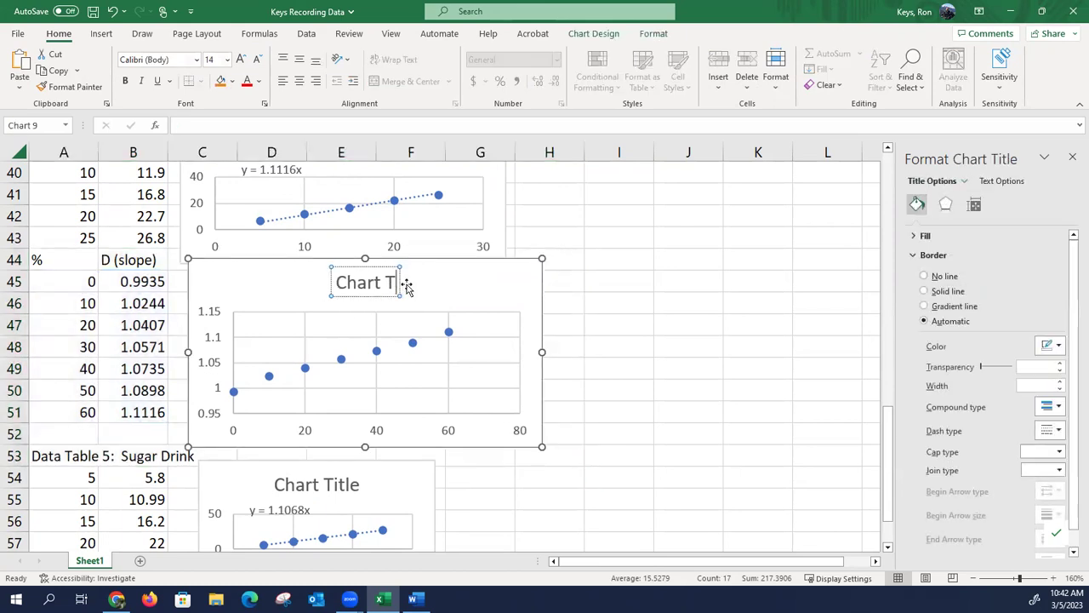
key("BackSpace")
key("BackSpace")
key("BackSpace")
key("BackSpace")
key("BackSpace")
key("BackSpace")
key("BackSpace")
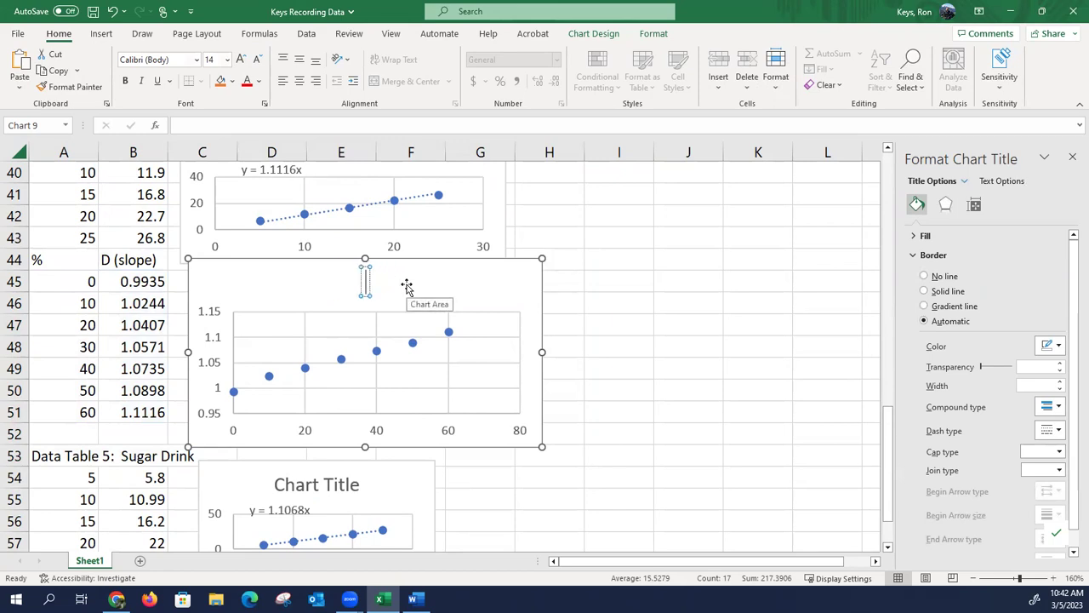
type("% vs. D")
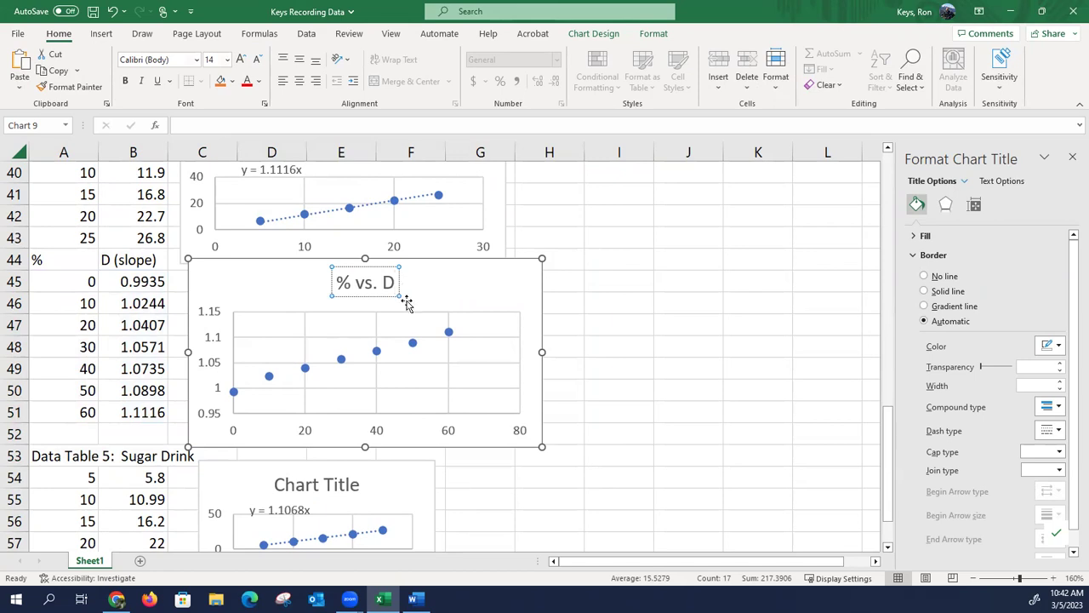
Step: Retitle the Sugar Drink chart 'D = m/V'
scroll(447, 394, "down", 3)
left_click(351, 291)
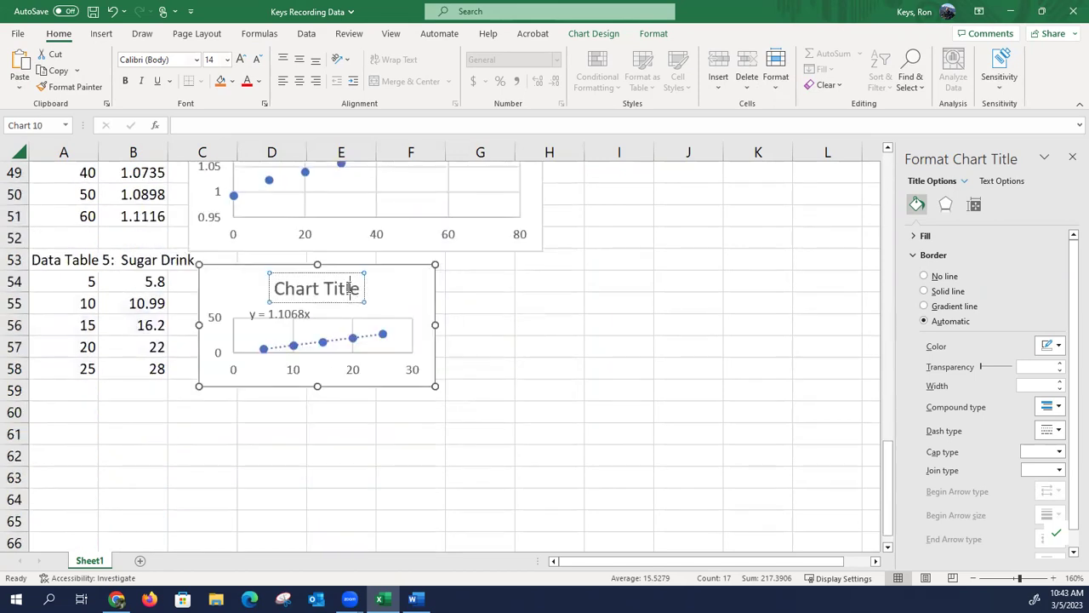
left_click(358, 289)
key("BackSpace")
key("BackSpace")
key("BackSpace")
key("BackSpace")
key("BackSpace")
key("BackSpace")
key("BackSpace")
key("BackSpace")
key("BackSpace")
key("BackSpace")
key("BackSpace")
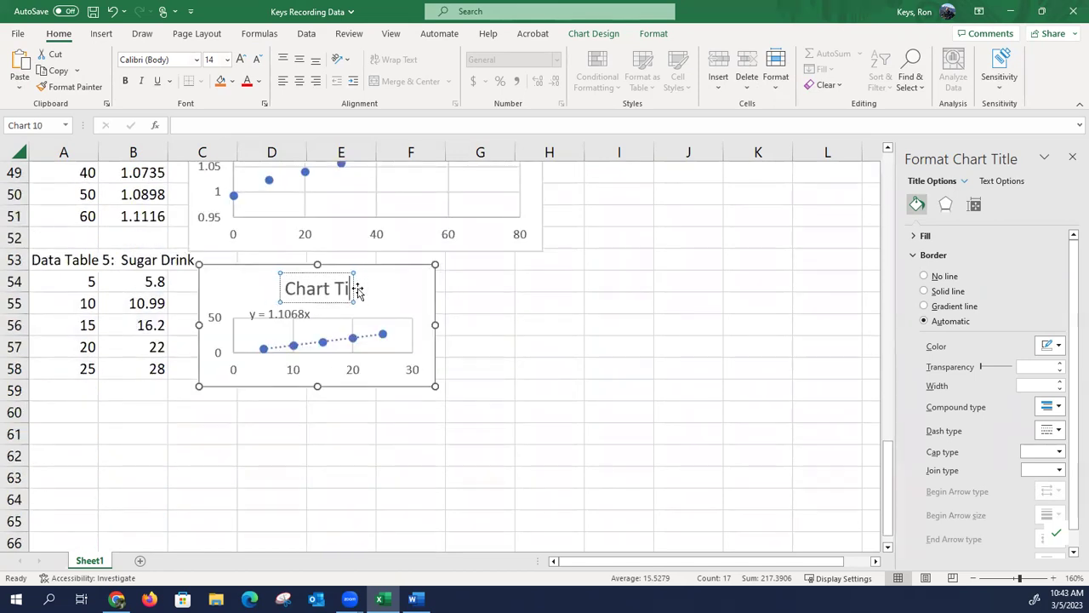
type("D")
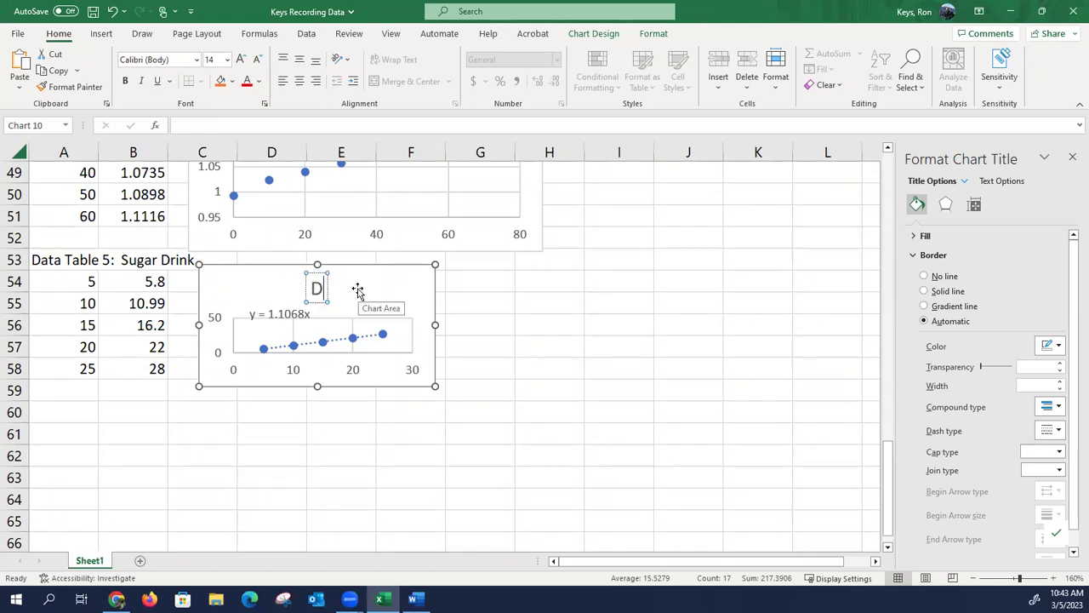
type(" = m/V")
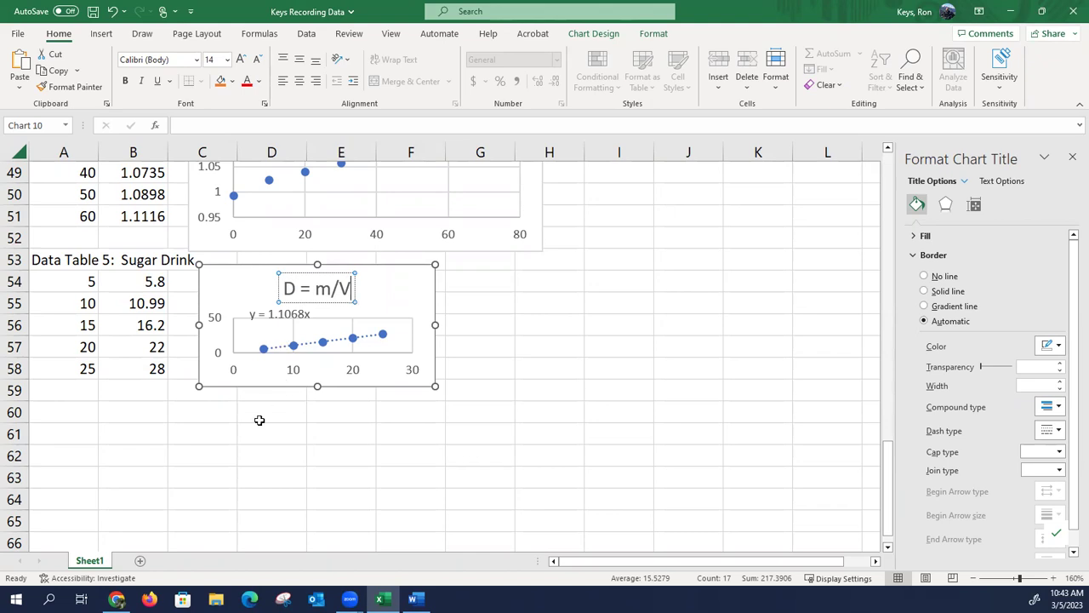
Step: Copy the Sugar Drink table A53:F59 with its chart and switch to Word
left_click(212, 430)
left_click_drag(46, 261, 444, 398)
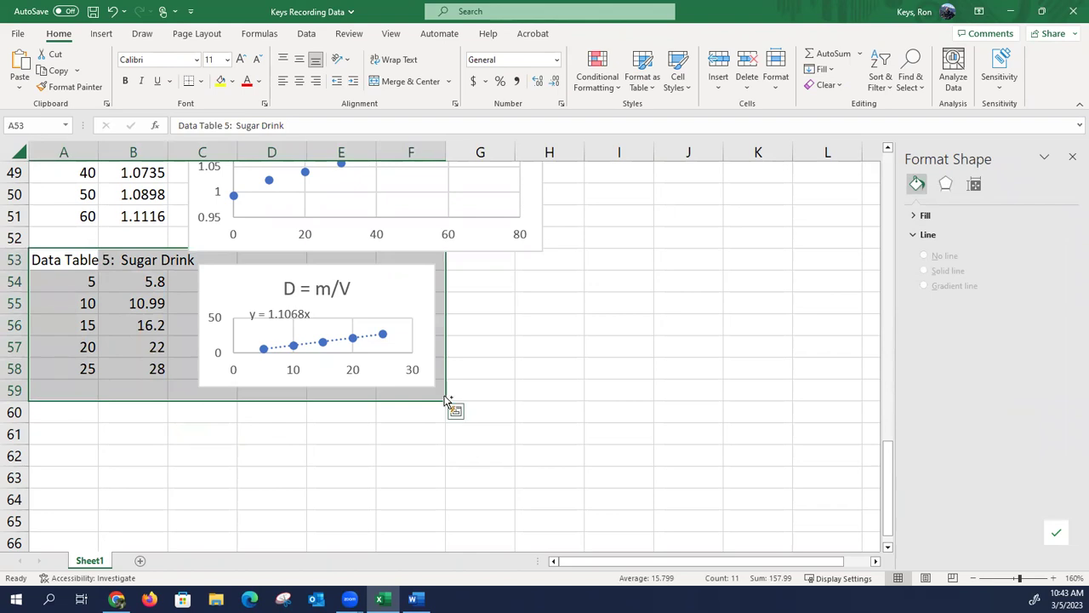
key("ctrl+c")
key("alt+Tab")
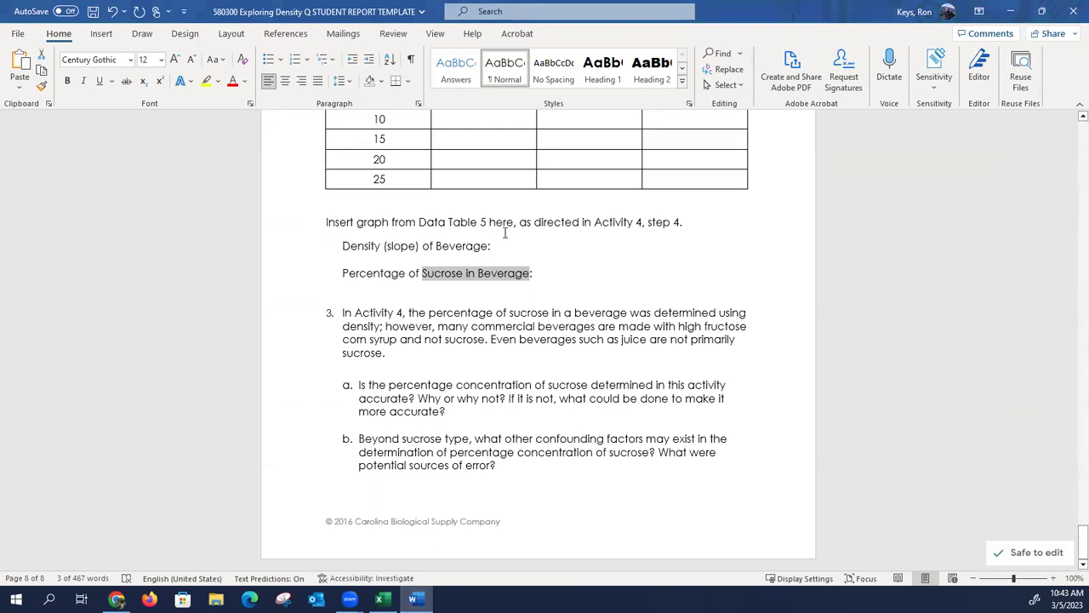
Step: Paste the Sugar Drink table and chart on a new line after the 'step 4.' prompt
scroll(570, 282, "up", 4)
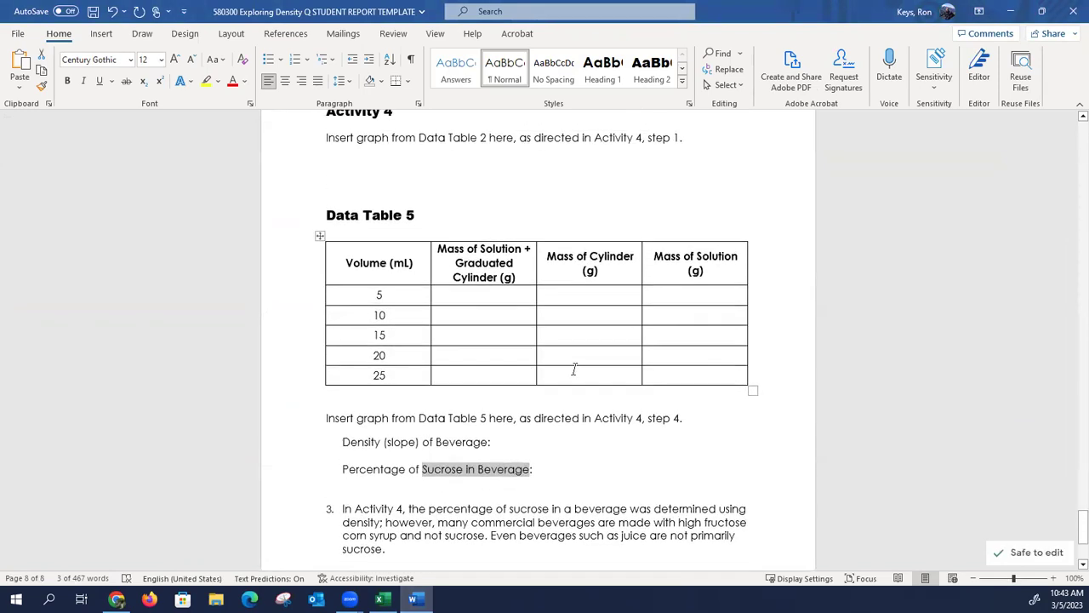
scroll(575, 368, "down", 2)
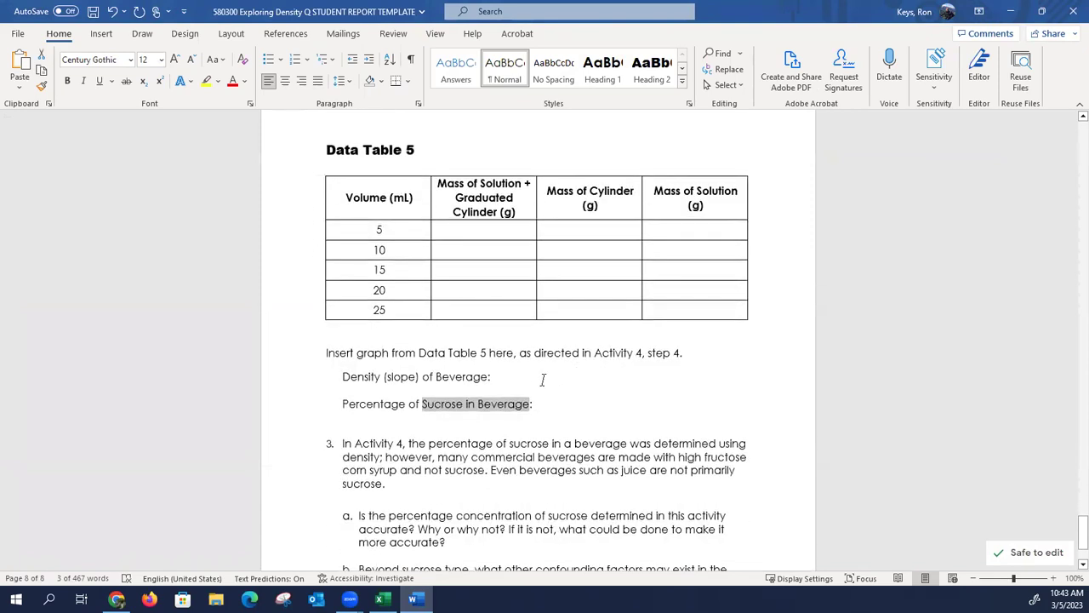
left_click(689, 354)
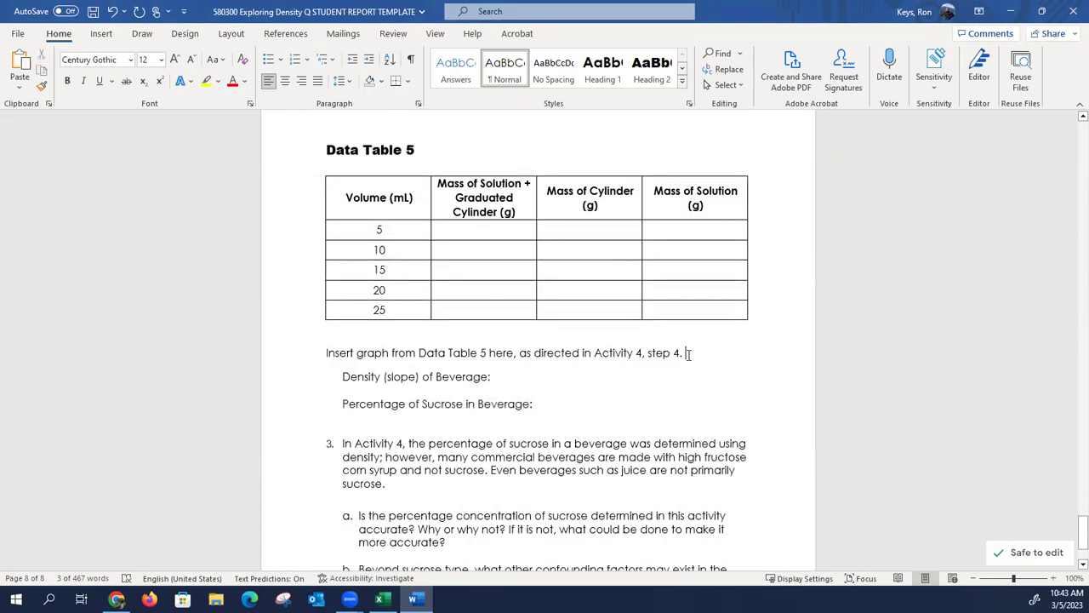
key("Return")
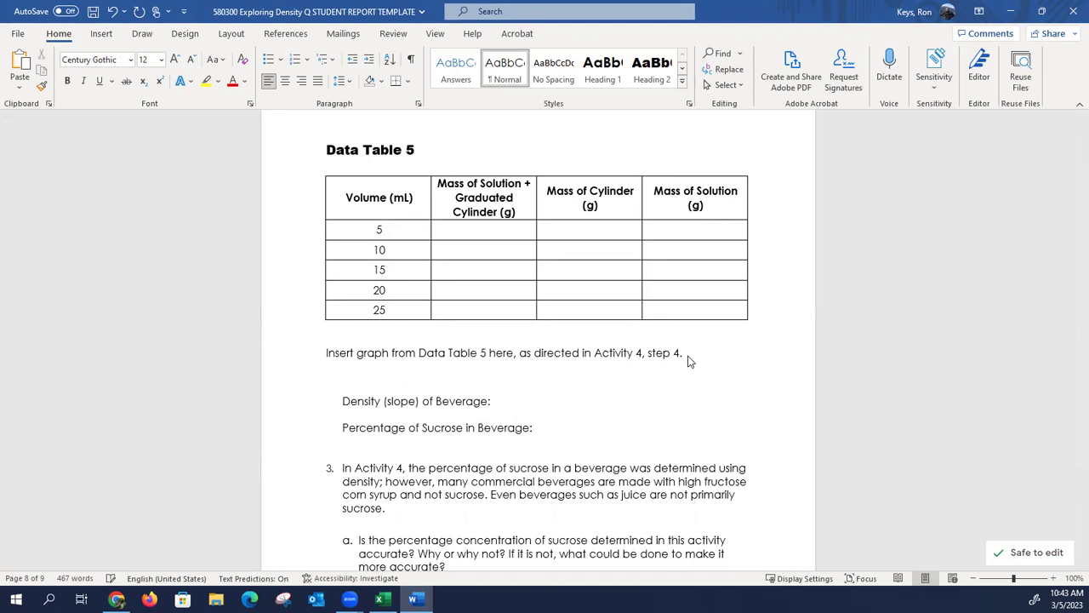
key("ctrl+v")
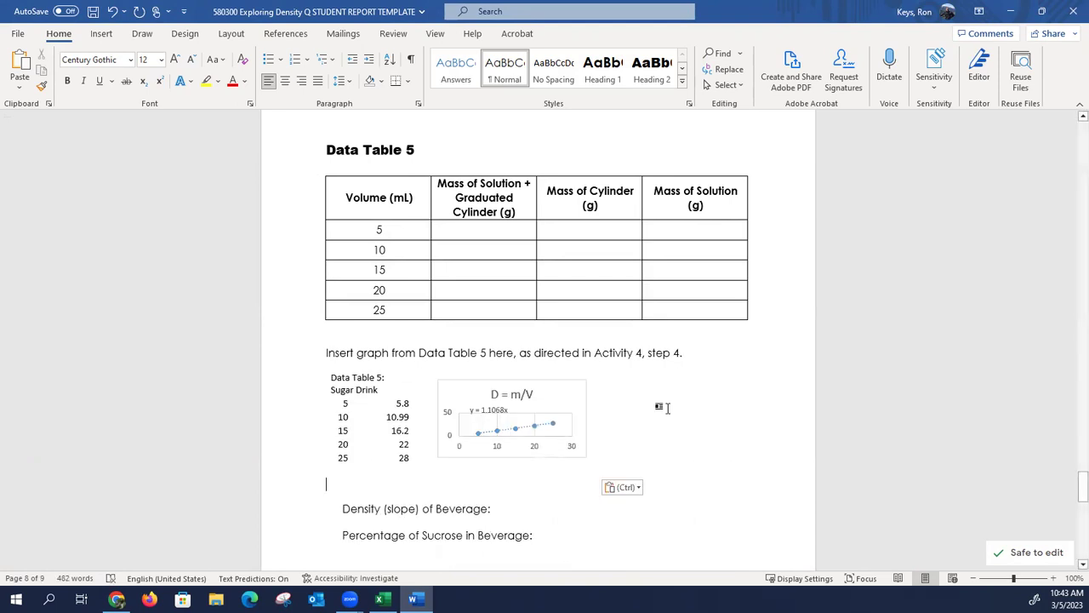
Step: Add a blank line after Activity 4's 'step 1.' prompt, then go back to Excel
scroll(664, 412, "up", 3)
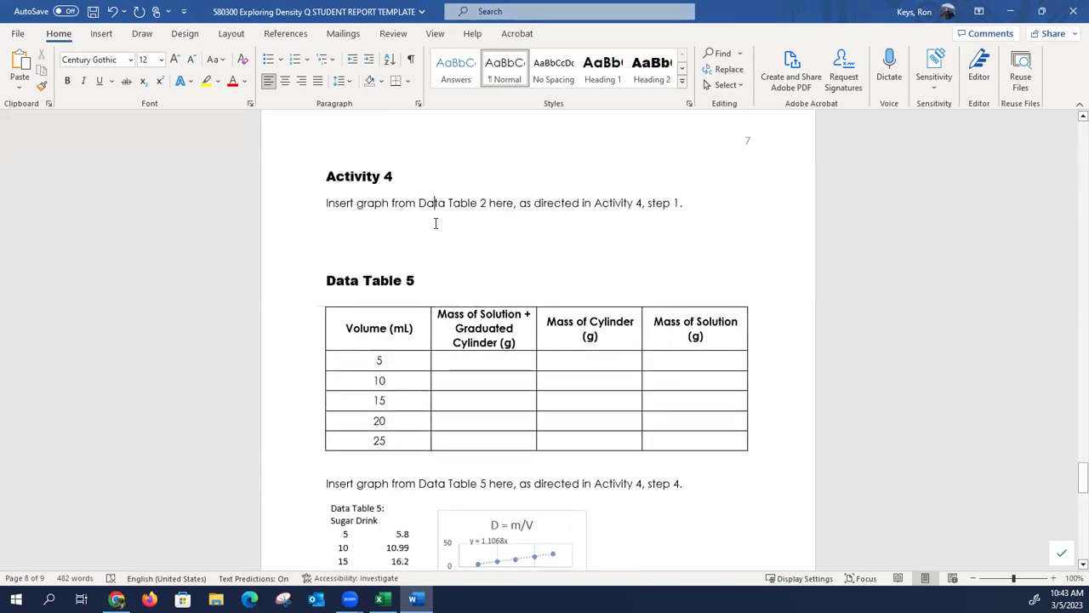
left_click(717, 202)
key("Return")
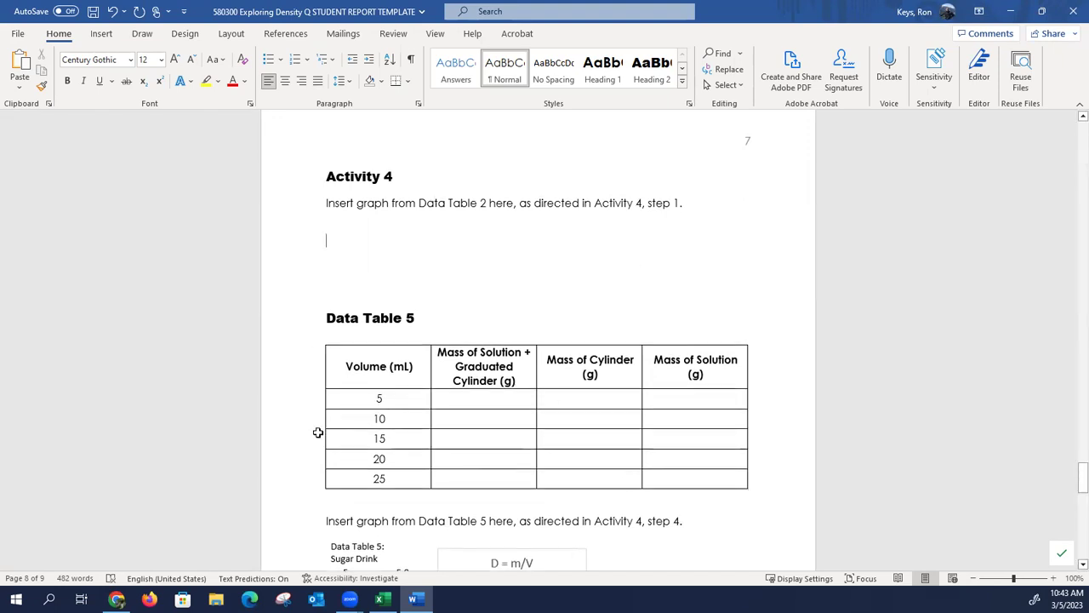
key("alt+Tab")
scroll(68, 353, "up", 2)
Step: Copy A44:H53, the % and D (slope) data with the % vs. D chart
left_click_drag(54, 321, 537, 516)
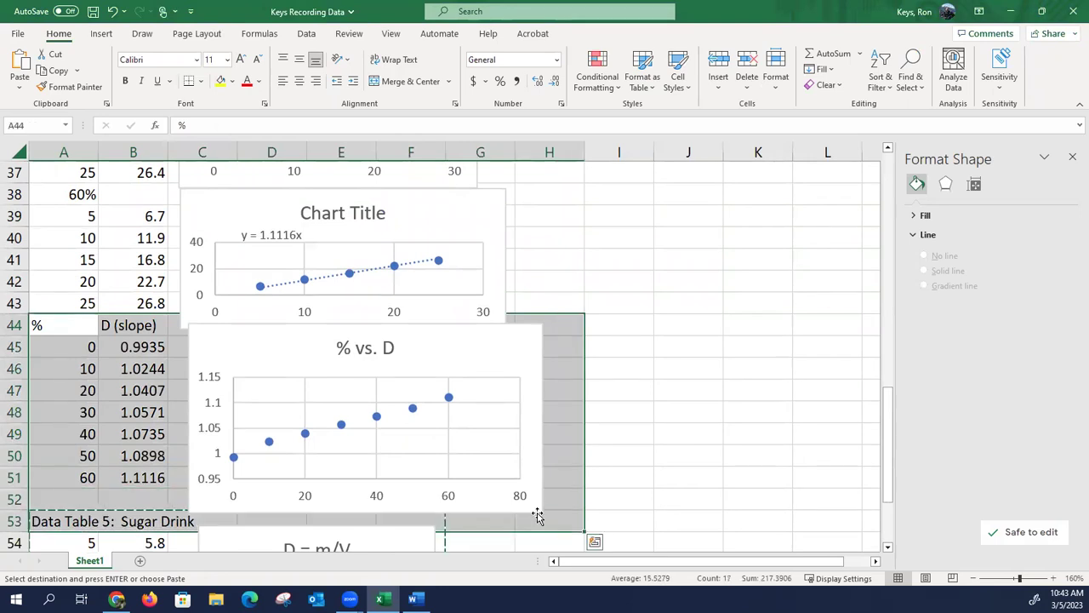
scroll(536, 516, "down", 2)
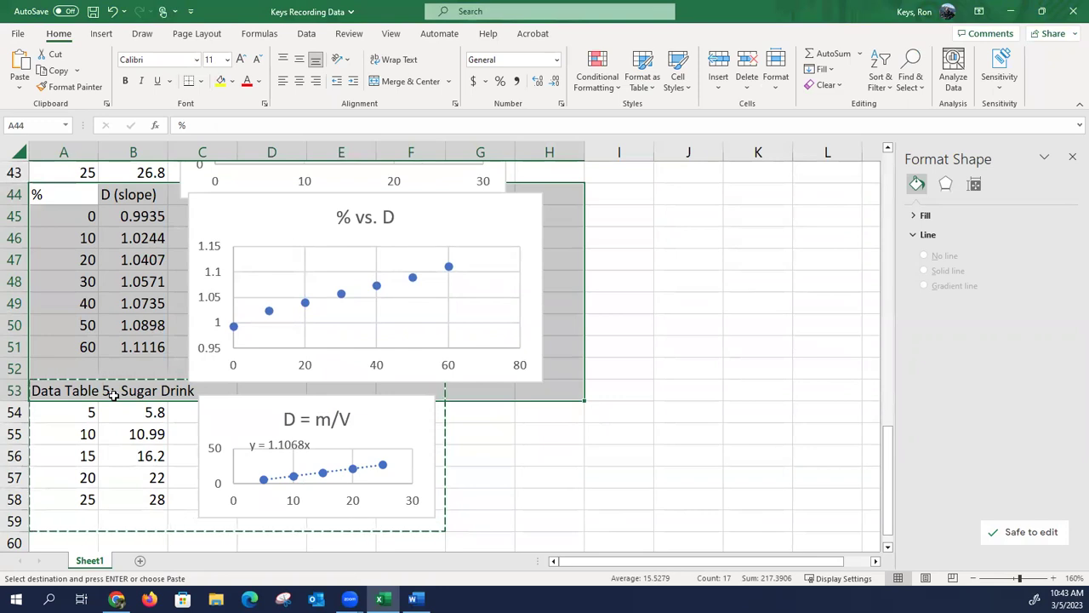
key("ctrl+c")
Step: Paste the % vs. D table and chart under Activity 4 and delete the stray 'Data Table 5: Sugar Drink' label
left_click(414, 599)
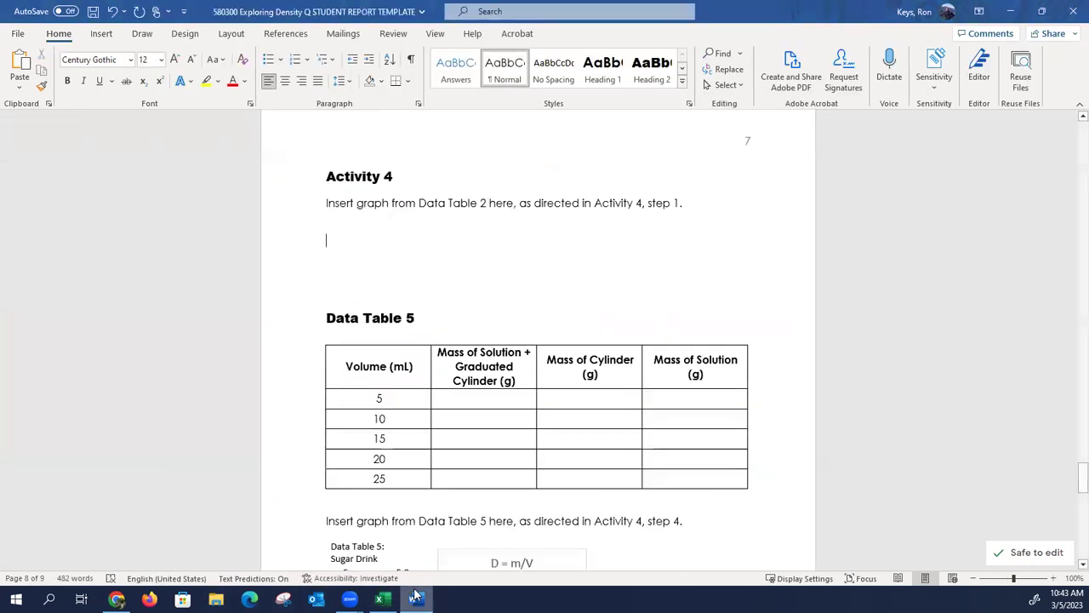
key("ctrl+v")
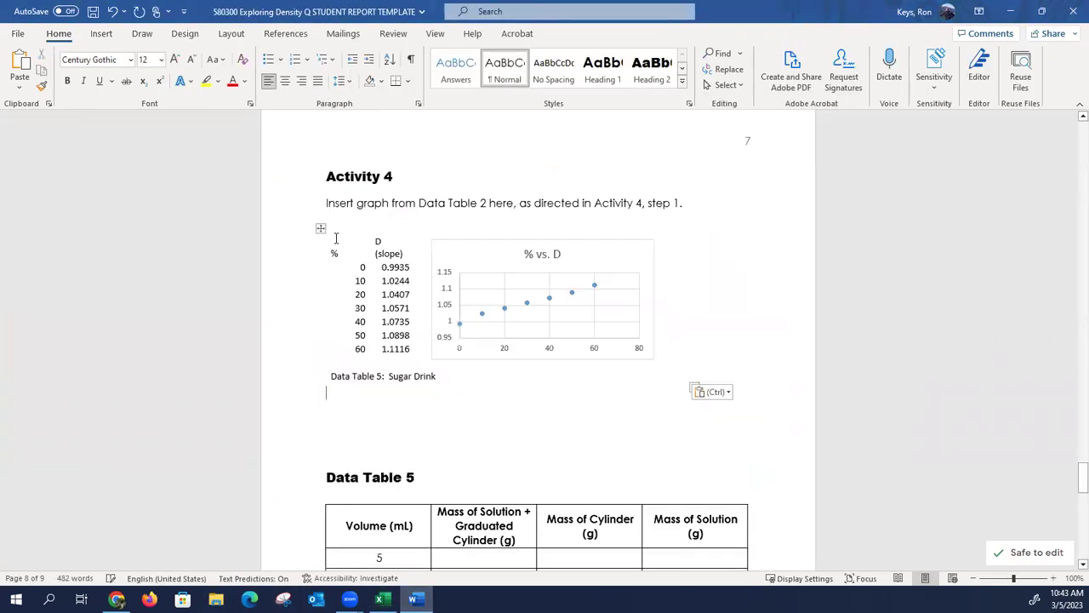
left_click(444, 377)
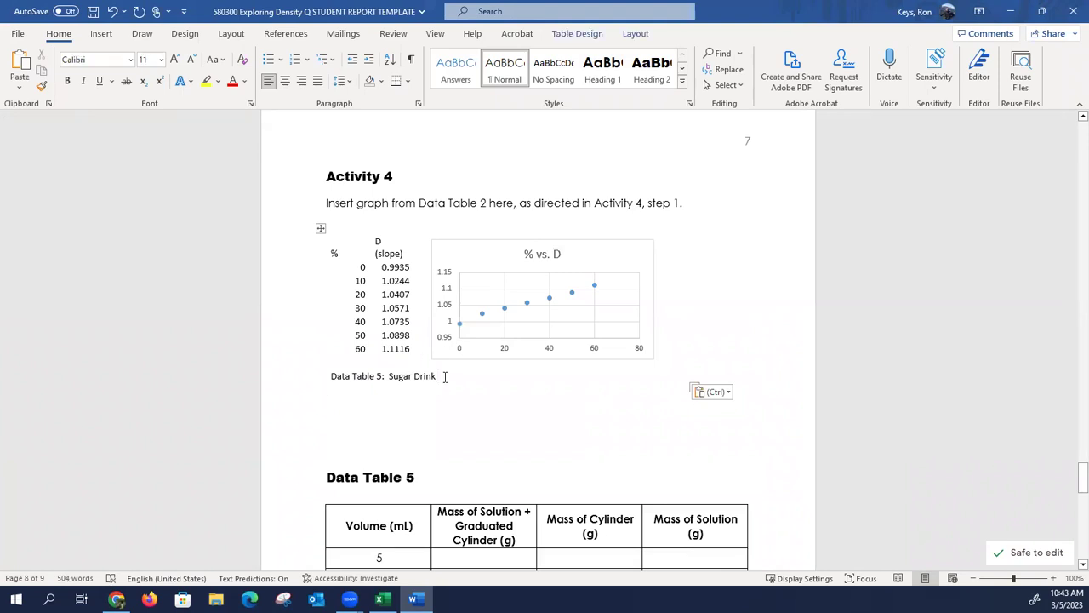
key("BackSpace")
key("BackSpace")
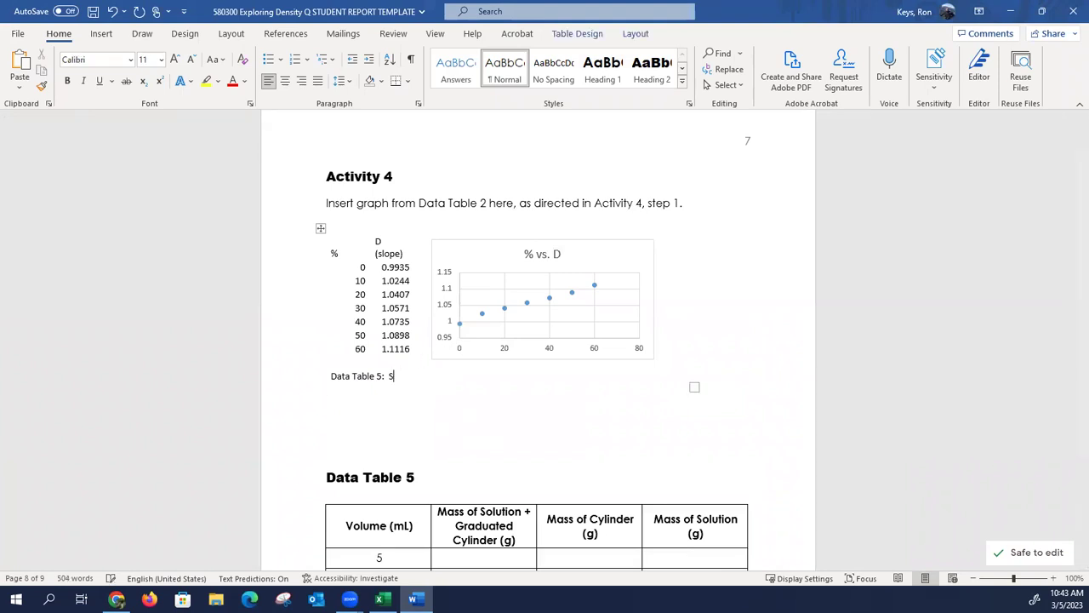
key("BackSpace")
key("BackSpace")
key("BackSpace")
key("BackSpace")
key("BackSpace")
key("BackSpace")
key("BackSpace")
key("BackSpace")
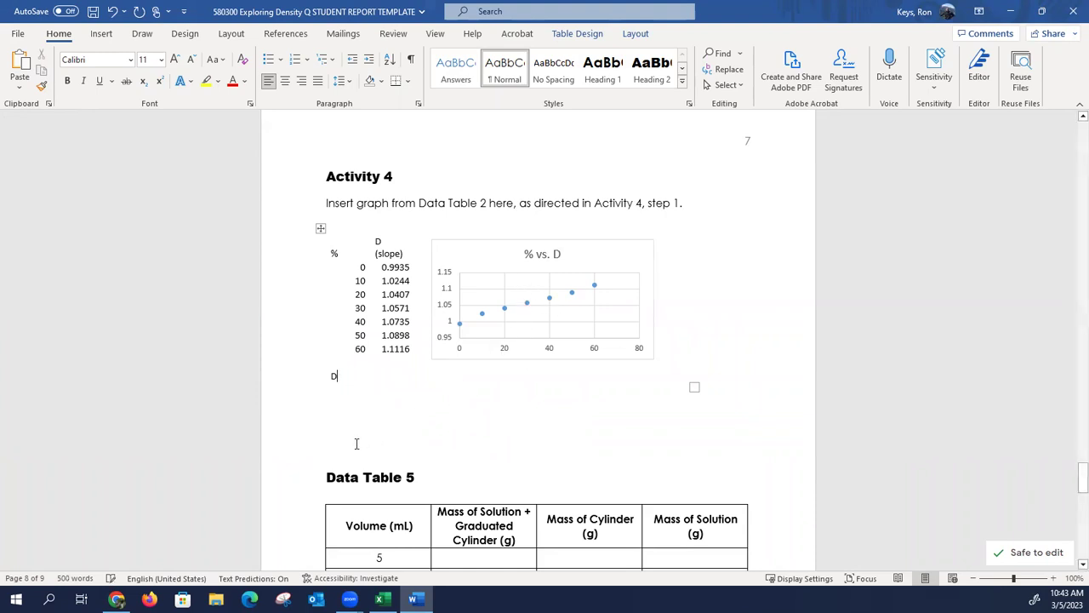
Step: Remove the extra blank line left above Data Table 5
left_click(348, 446)
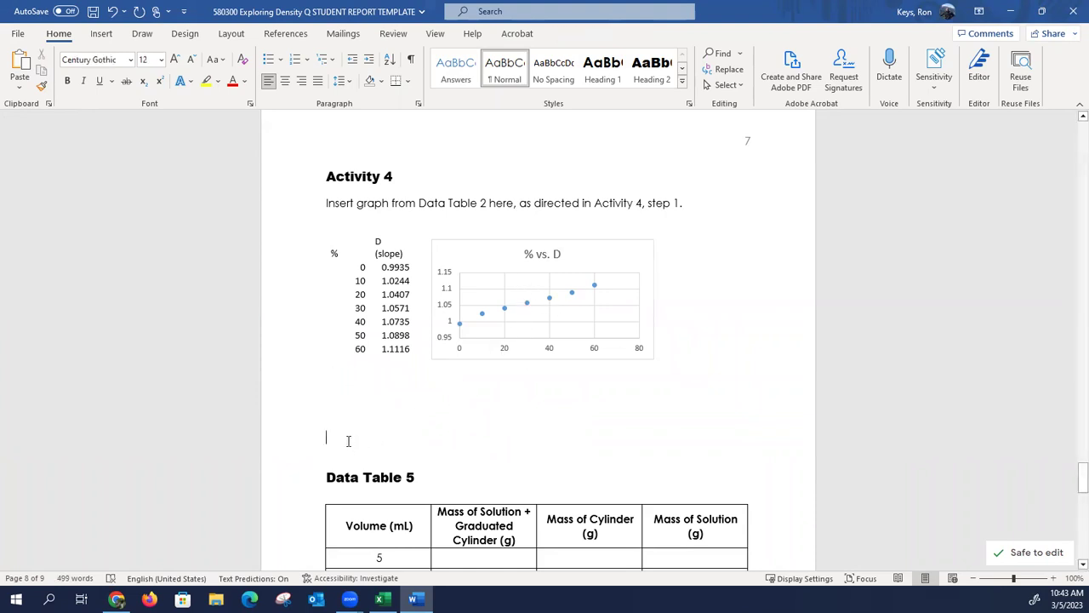
key("Delete")
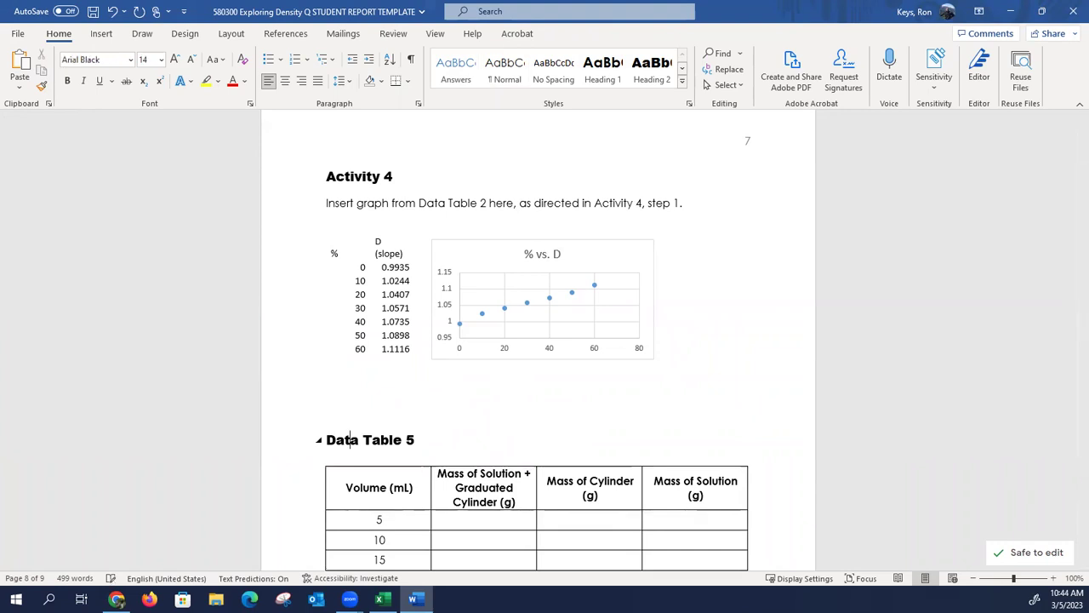
left_click(506, 390)
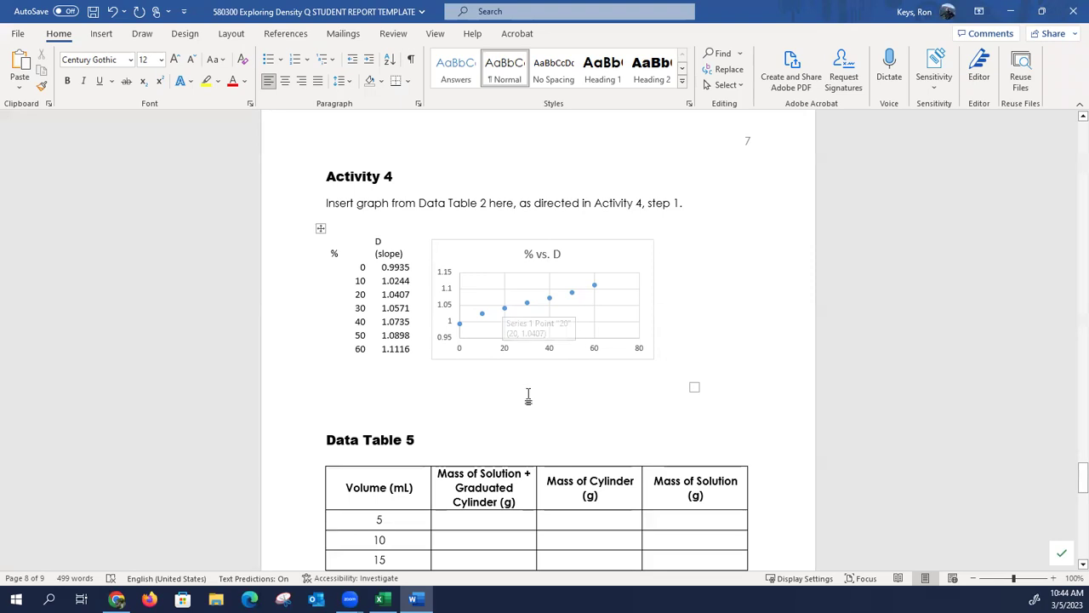
scroll(514, 408, "down", 8)
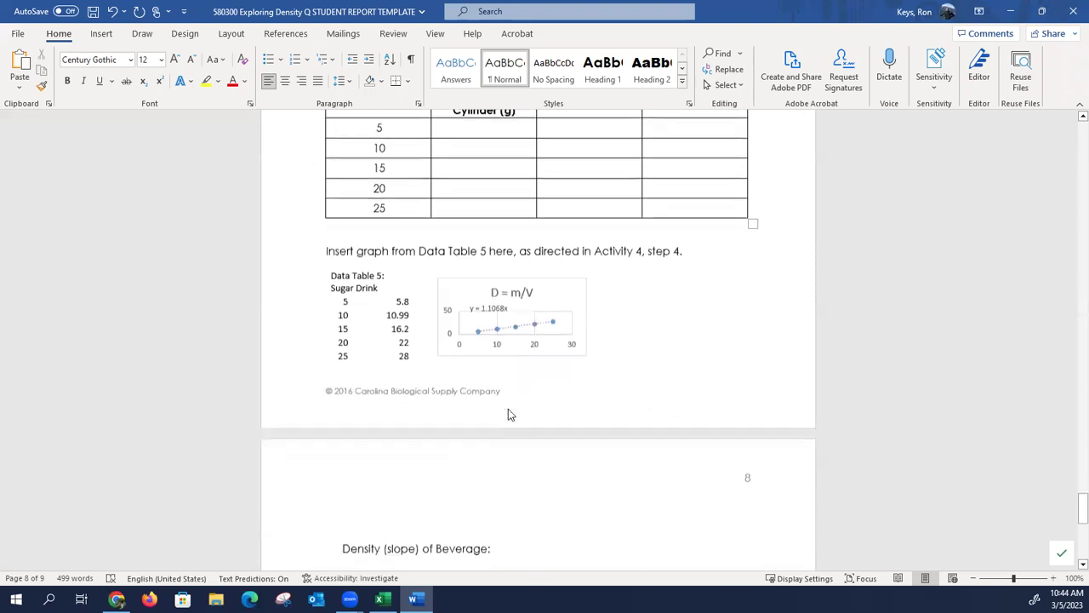
scroll(508, 414, "down", 6)
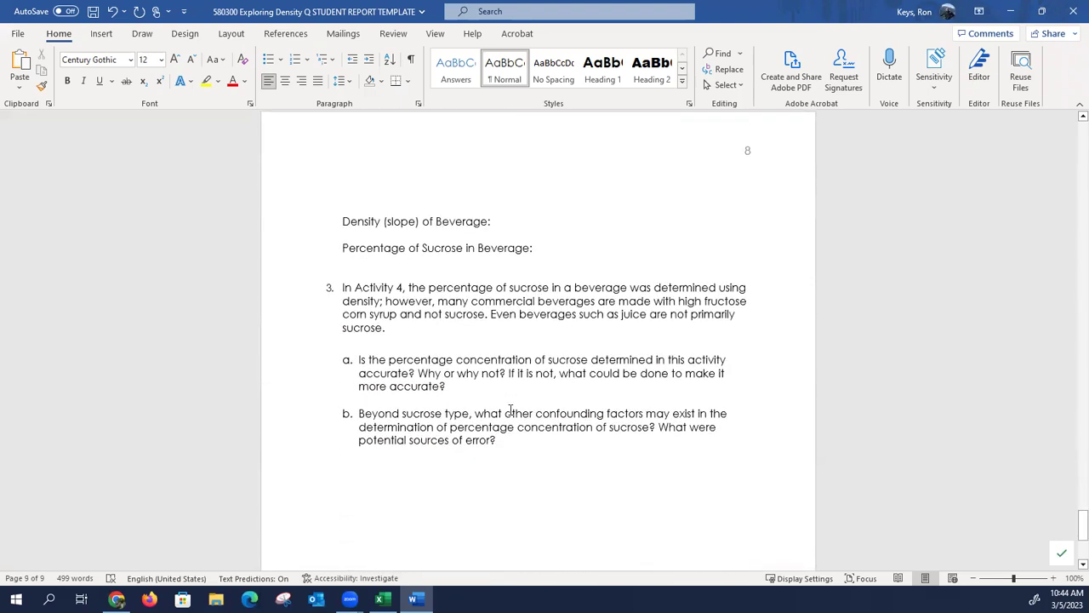
scroll(510, 411, "up", 1)
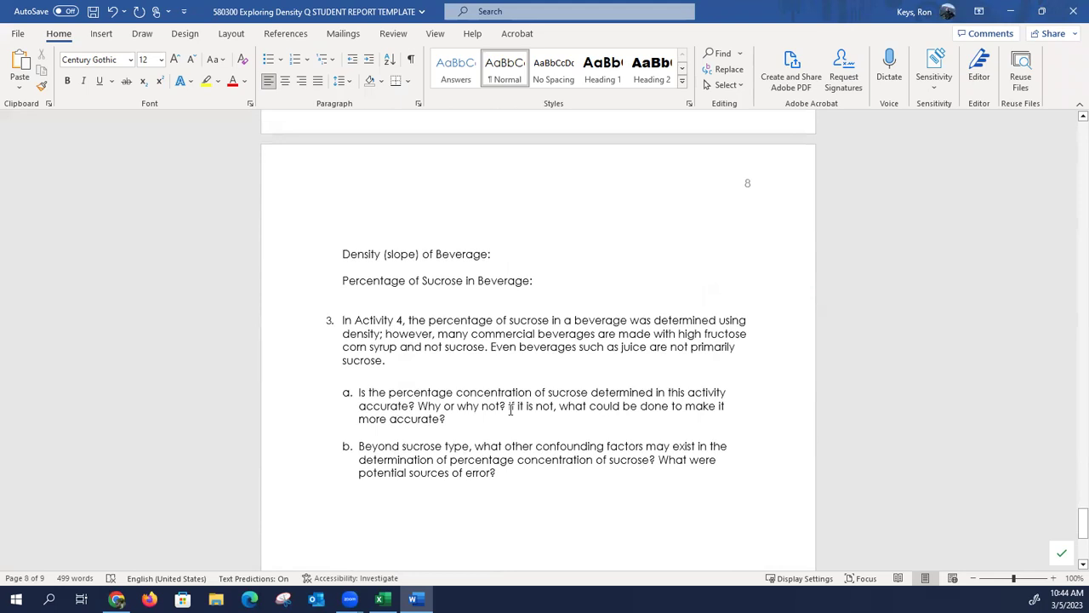
scroll(511, 409, "down", 6)
scroll(510, 408, "up", 8)
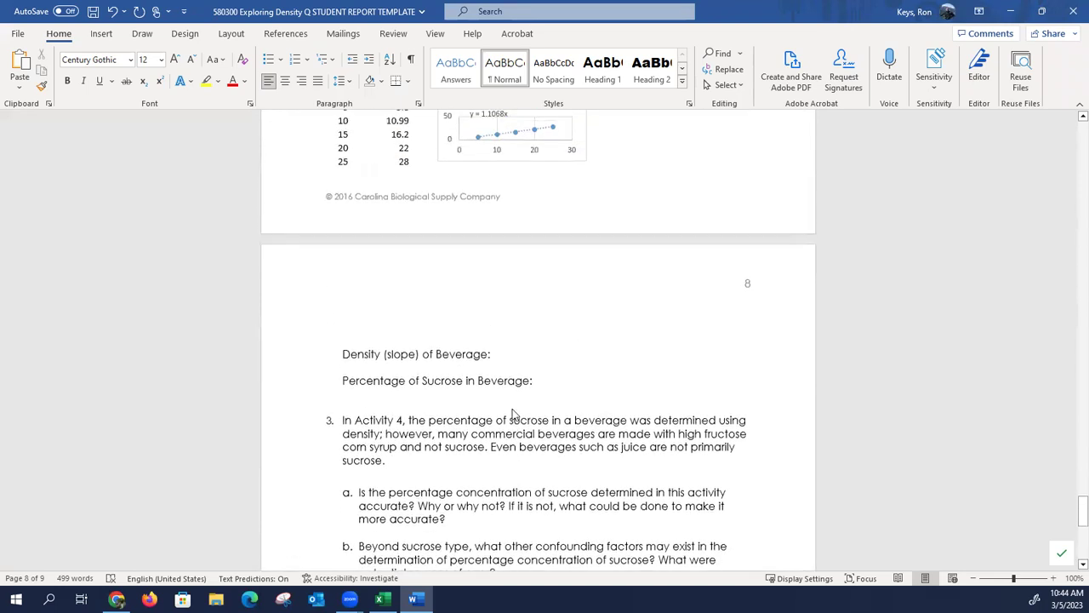
scroll(513, 414, "up", 10)
Step: Back in Excel, scroll up to rows 1-18 showing the first D = m/V chart (y = 0.9935x)
key("alt+Tab")
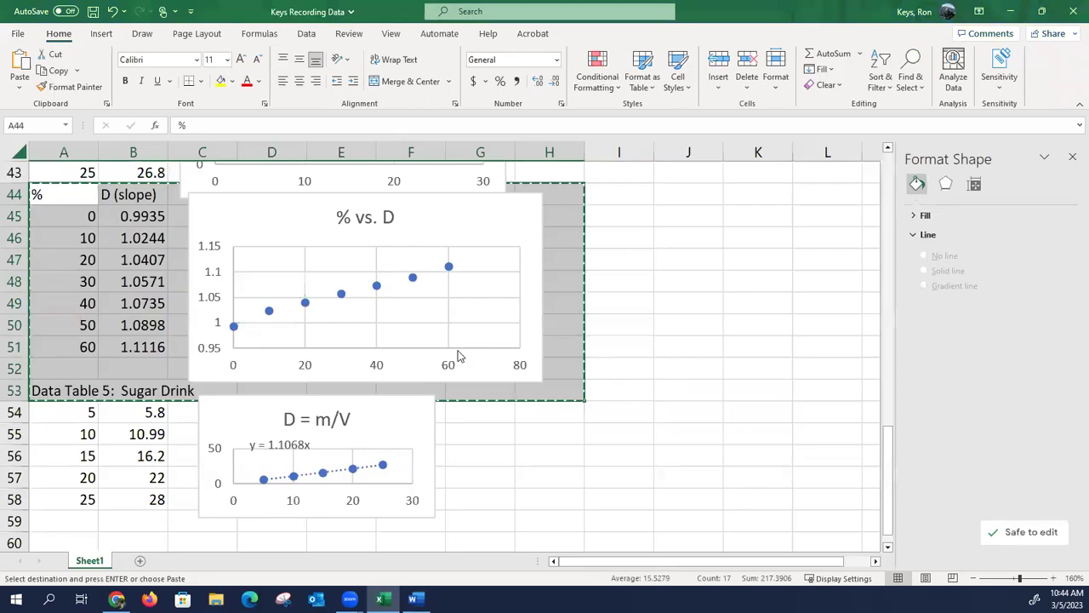
left_click(561, 452)
scroll(561, 452, "up", 6)
scroll(561, 452, "up", 8)
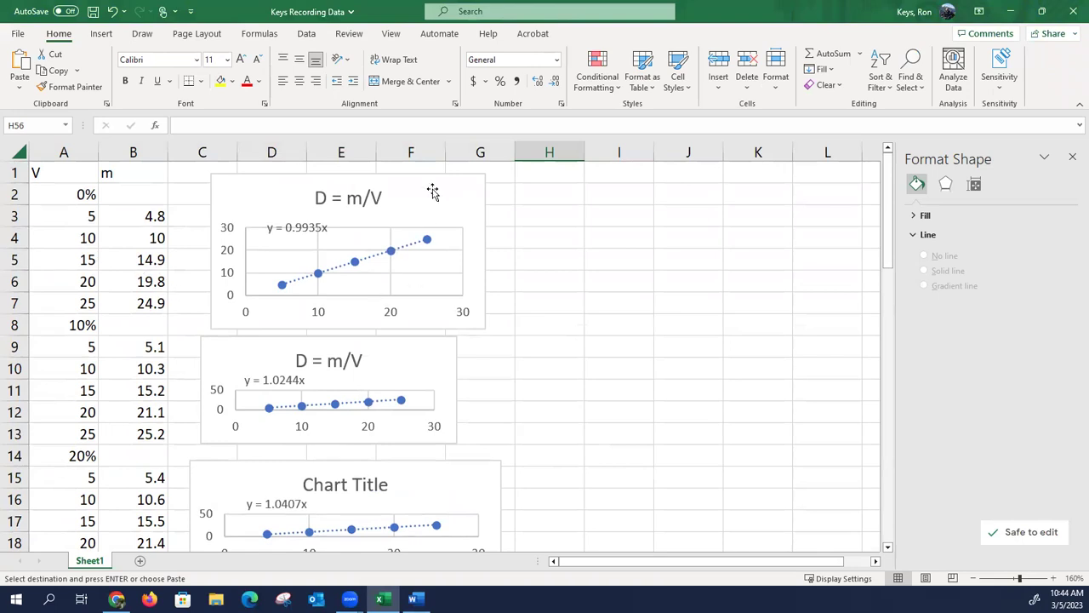
scroll(500, 339, "down", 6)
scroll(500, 339, "up", 6)
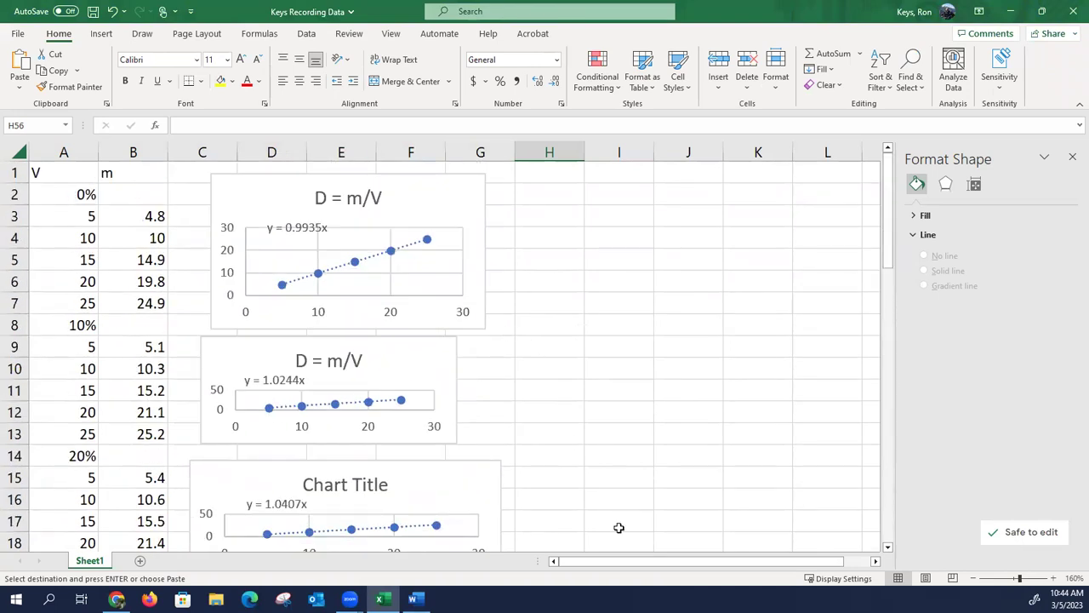